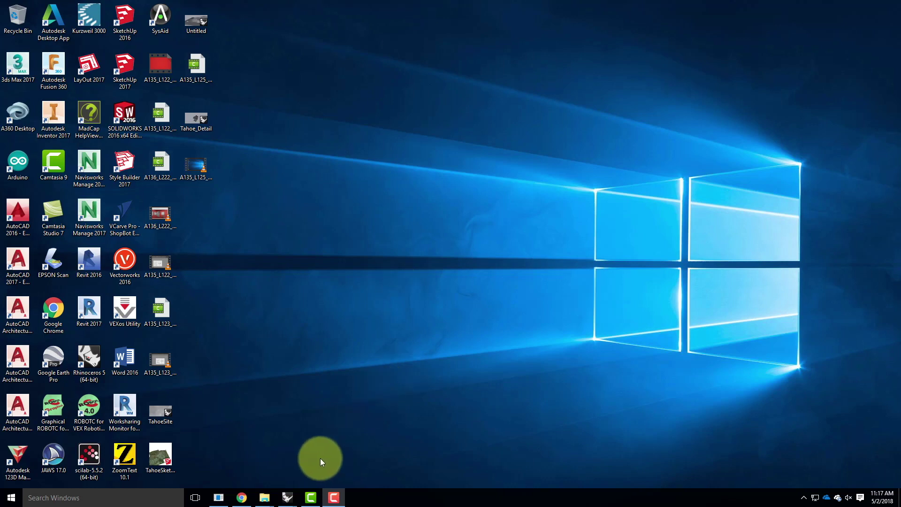
# - View the interior scenes in the MasterSiteS2018 and RetreatBase_S2018 models, selecting the wall panel behind the rocking chair in RetreatBase_S2018
pyautogui.moveTo(289, 493)
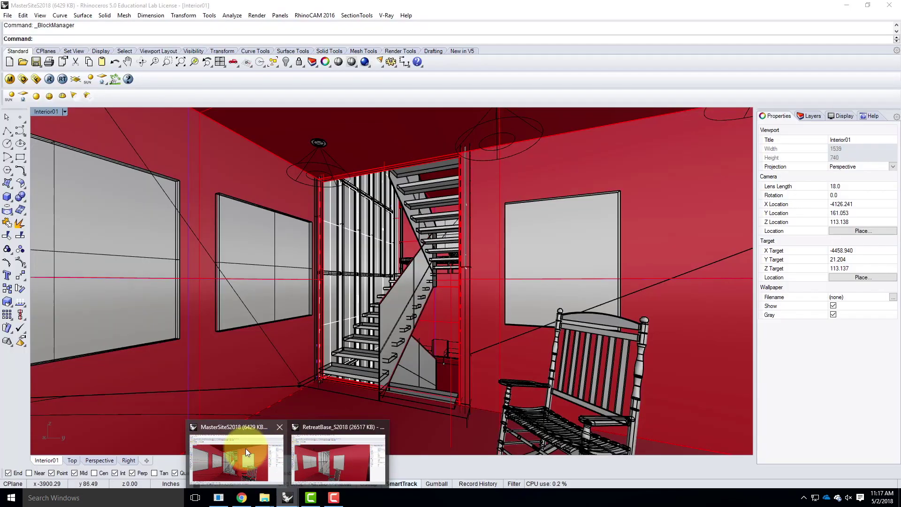
pyautogui.click(246, 448)
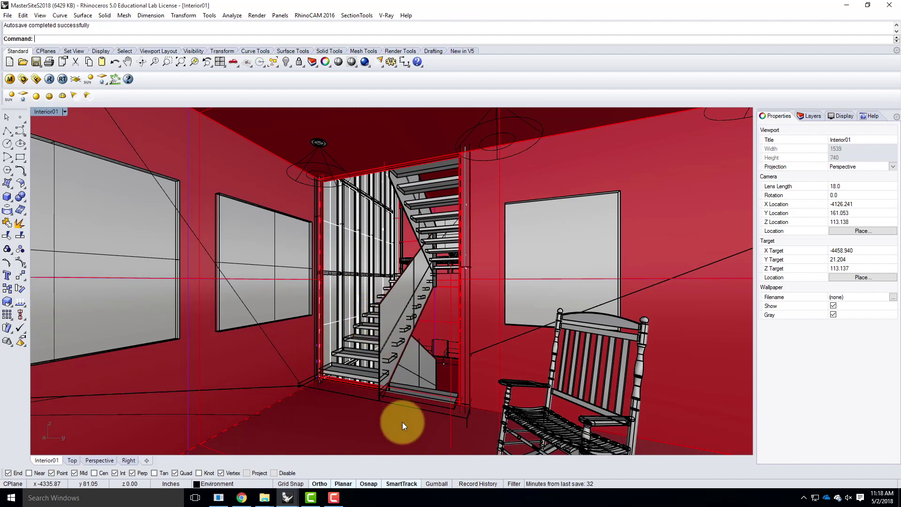
pyautogui.moveTo(289, 500)
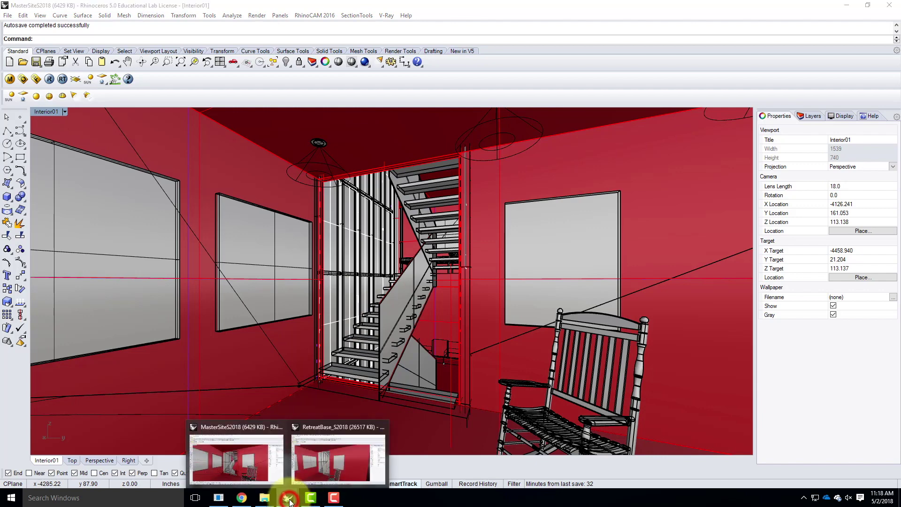
pyautogui.click(352, 452)
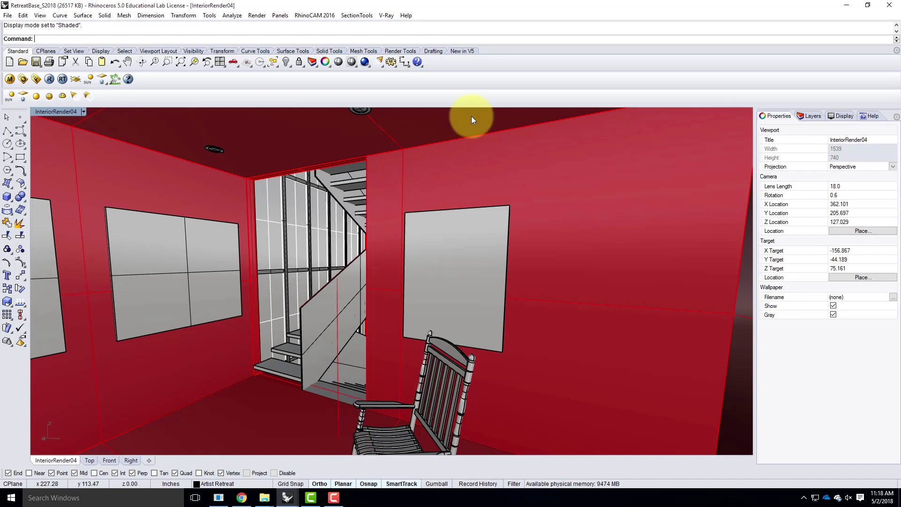
pyautogui.click(448, 313)
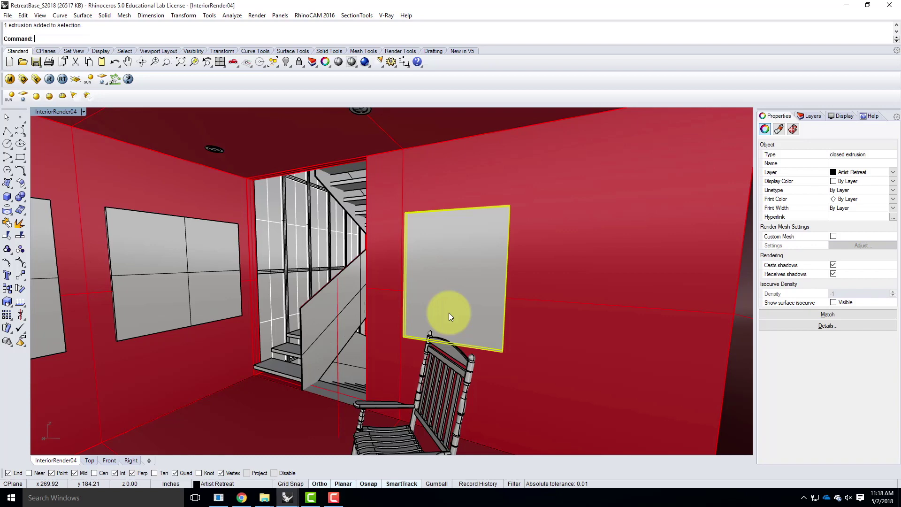
# - Return to the MasterSiteS2018 model and restore the saved view Exterior01
pyautogui.click(288, 497)
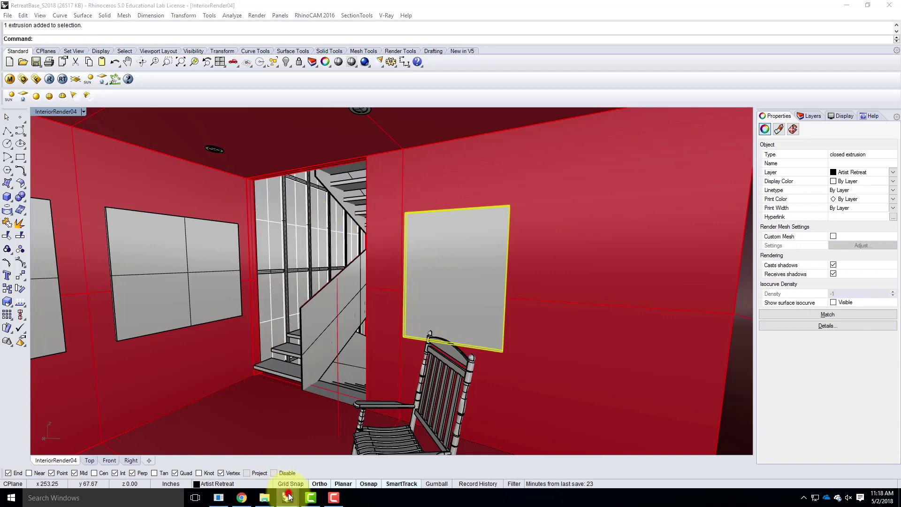
pyautogui.click(232, 448)
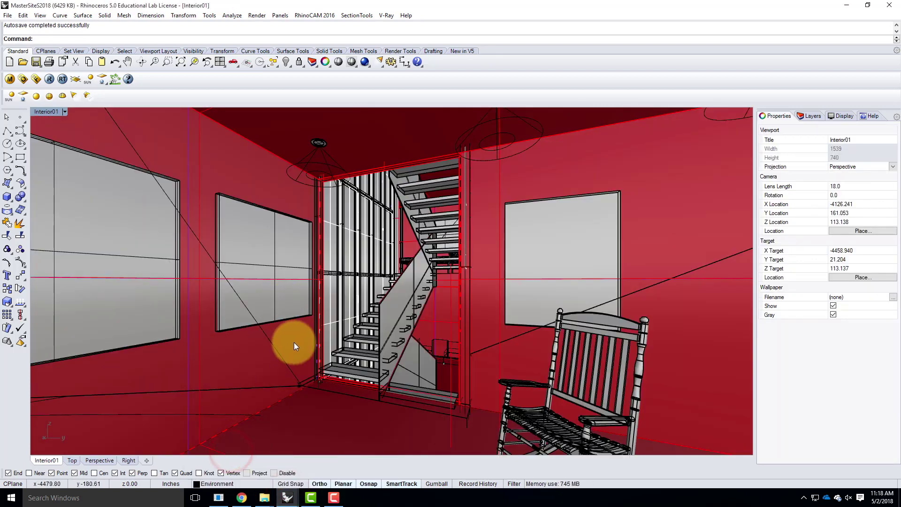
pyautogui.moveTo(204, 260); pyautogui.dragTo(495, 369, button='right')
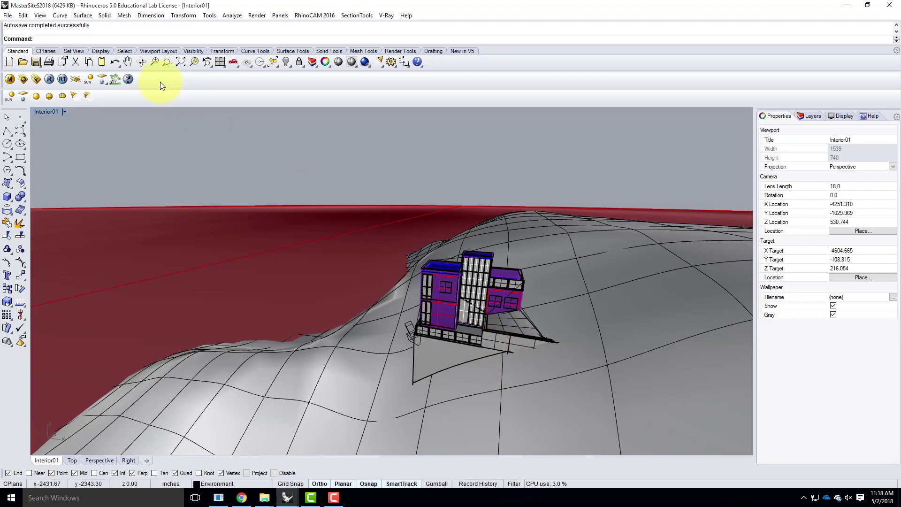
pyautogui.click(64, 112)
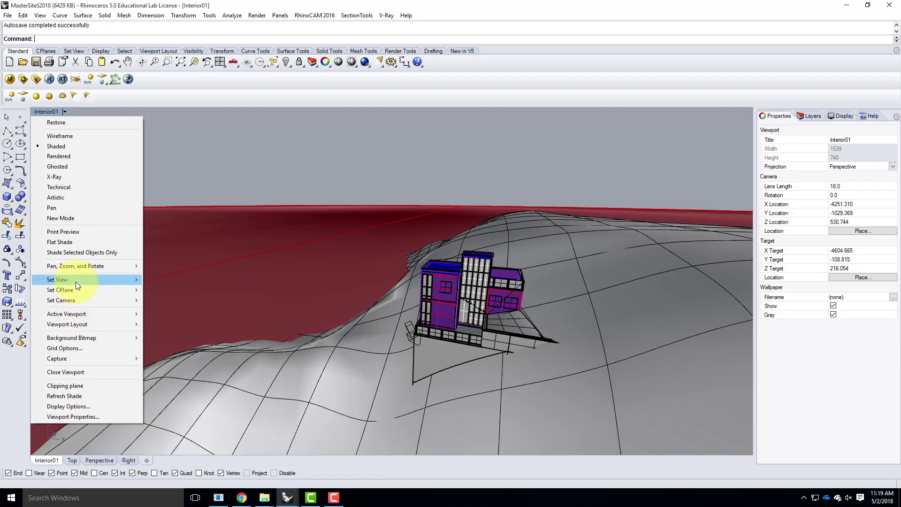
pyautogui.moveTo(75, 281)
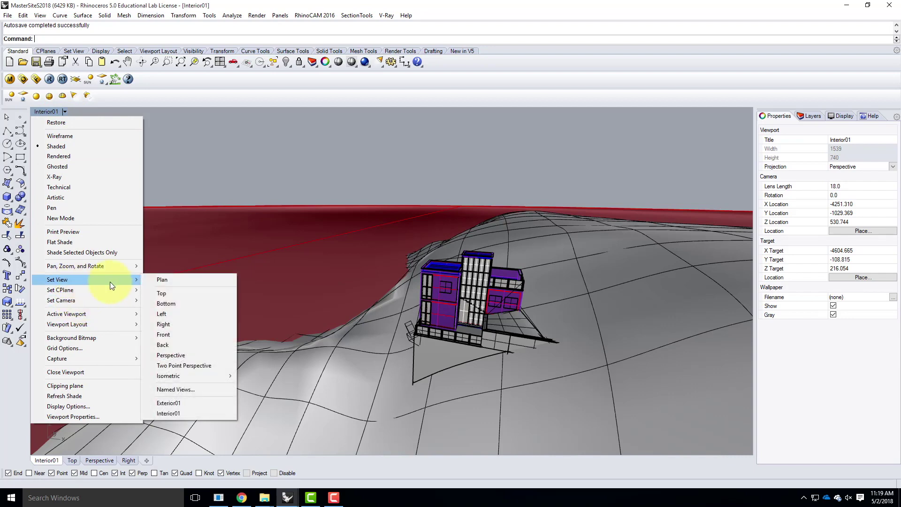
pyautogui.click(184, 404)
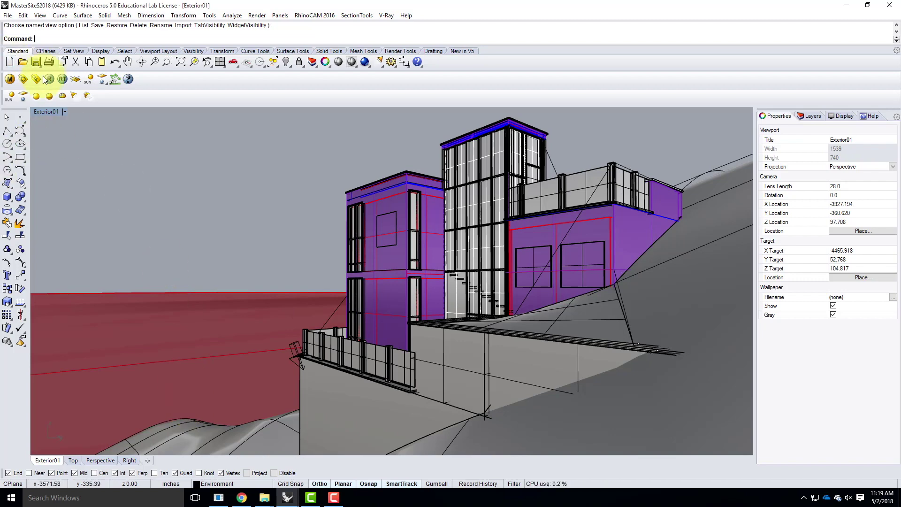
# - Open the V-Ray option editor and expand its Environment settings
pyautogui.click(23, 80)
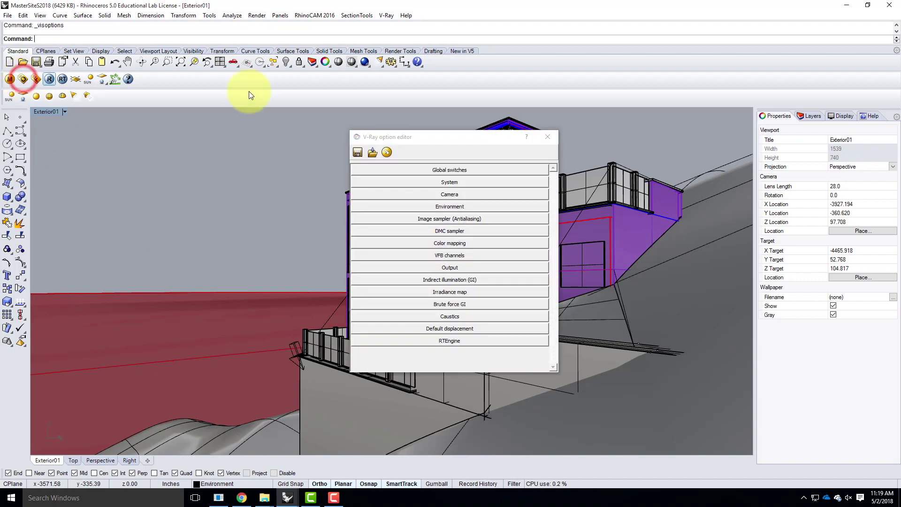
pyautogui.click(460, 207)
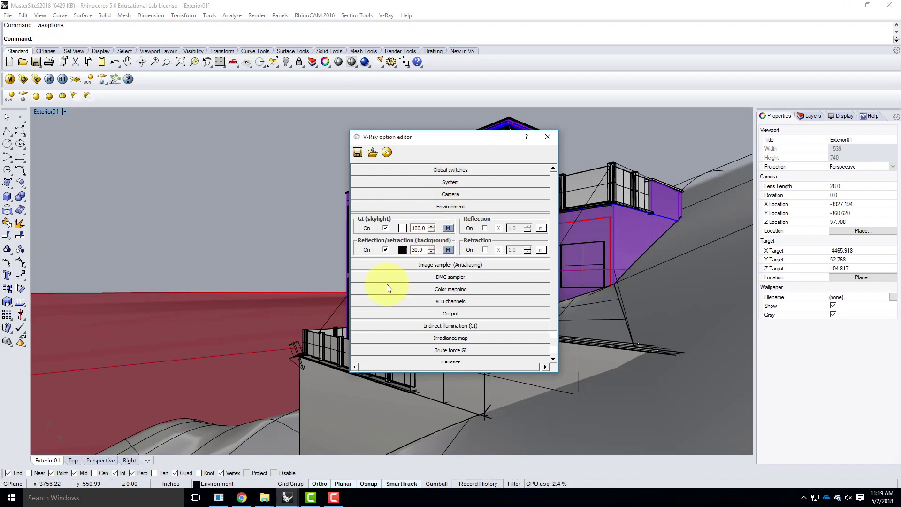
# - Switch to Chrome and examine the V-Ray Quick Rendering Setups page on digitaltoolsforarchitects.com, down to the Sunset Scene 2 settings
pyautogui.click(241, 500)
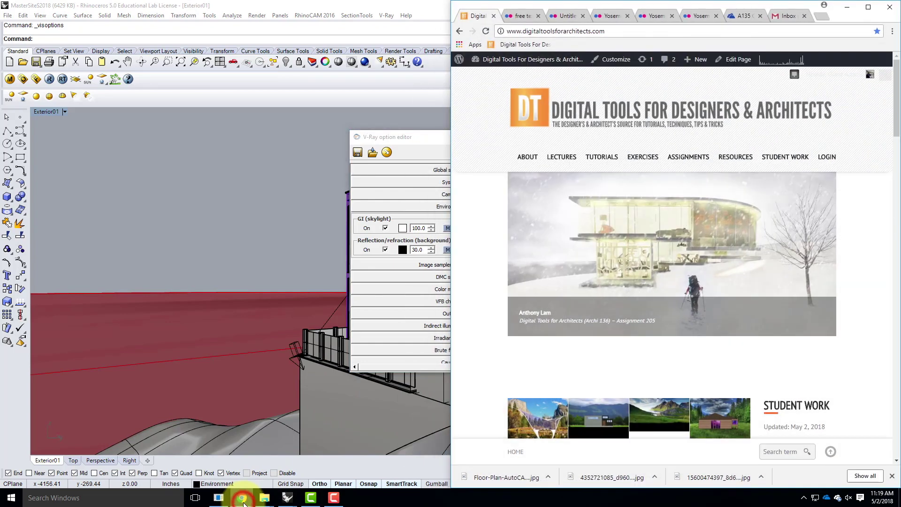
pyautogui.moveTo(696, 161)
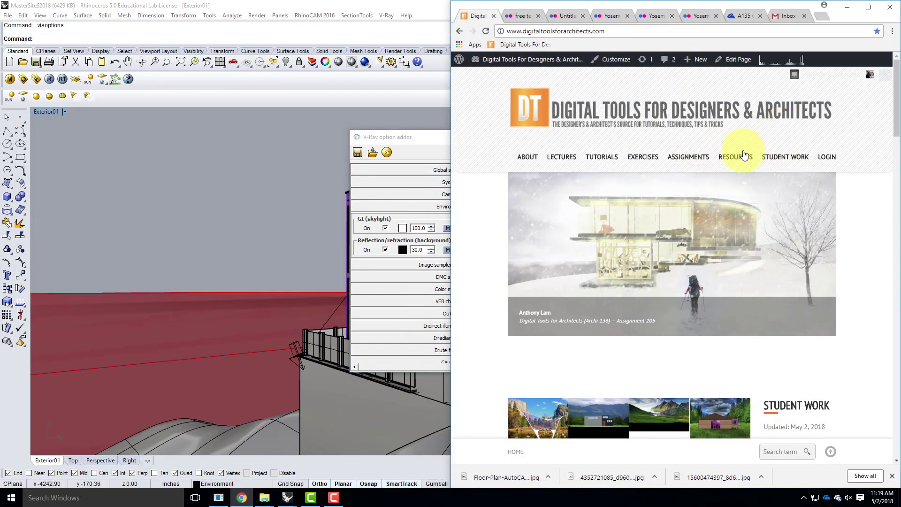
pyautogui.moveTo(740, 157)
pyautogui.moveTo(744, 270)
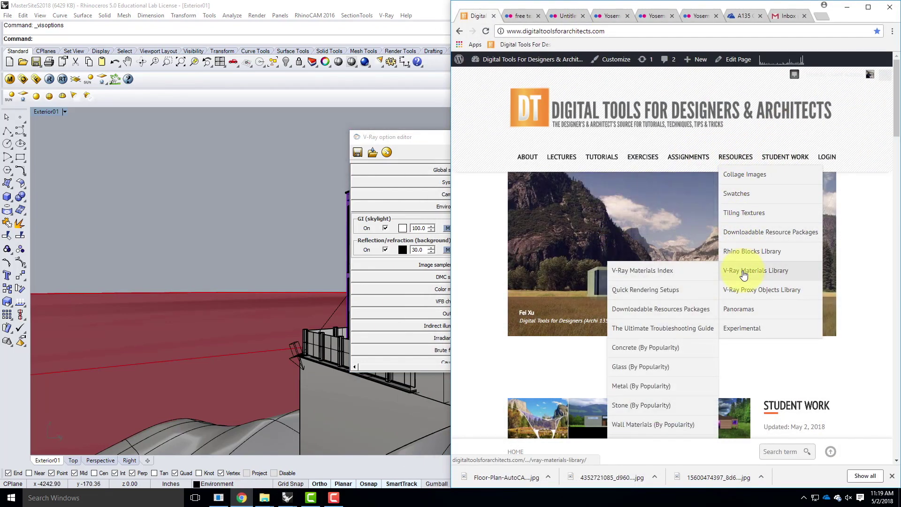
pyautogui.click(647, 292)
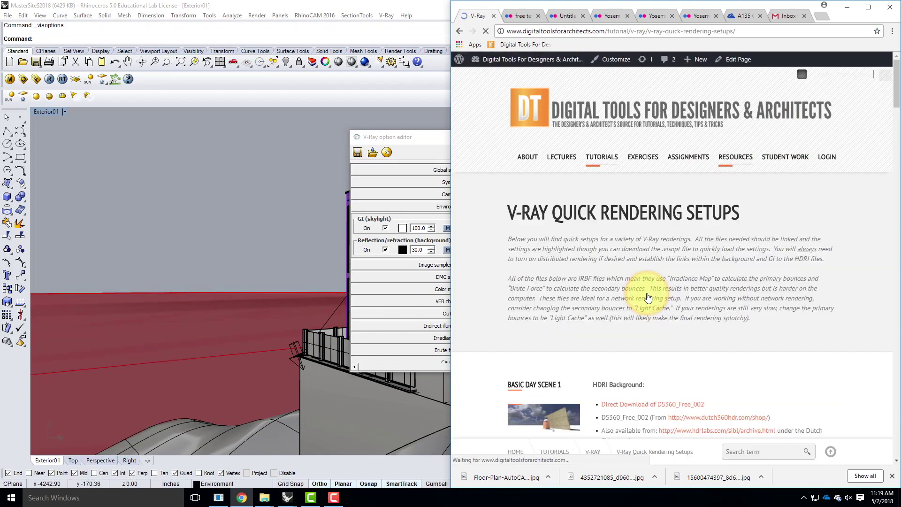
pyautogui.scroll(-6, 689, 222)
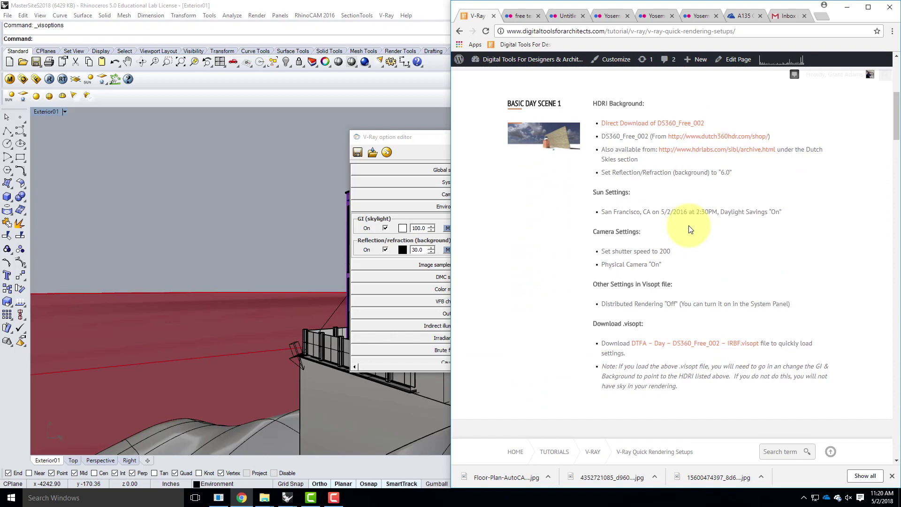
pyautogui.scroll(-11, 622, 148)
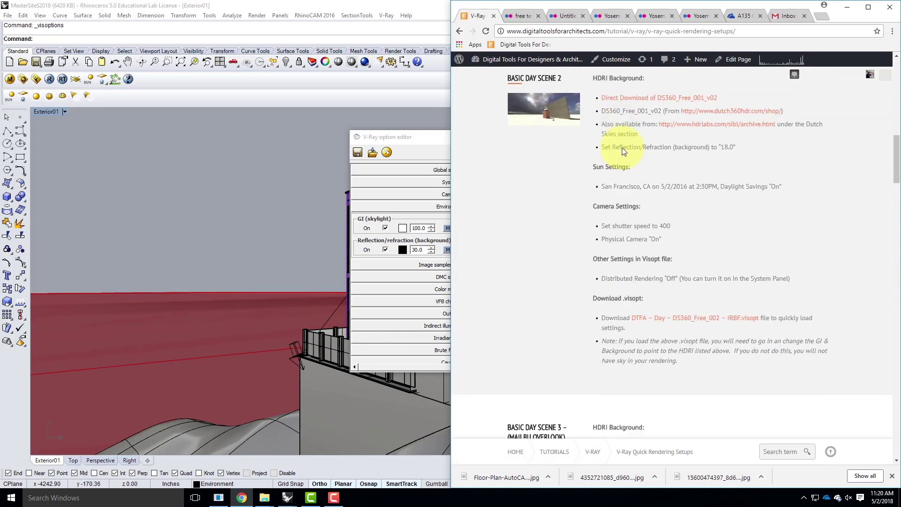
pyautogui.scroll(-15, 622, 147)
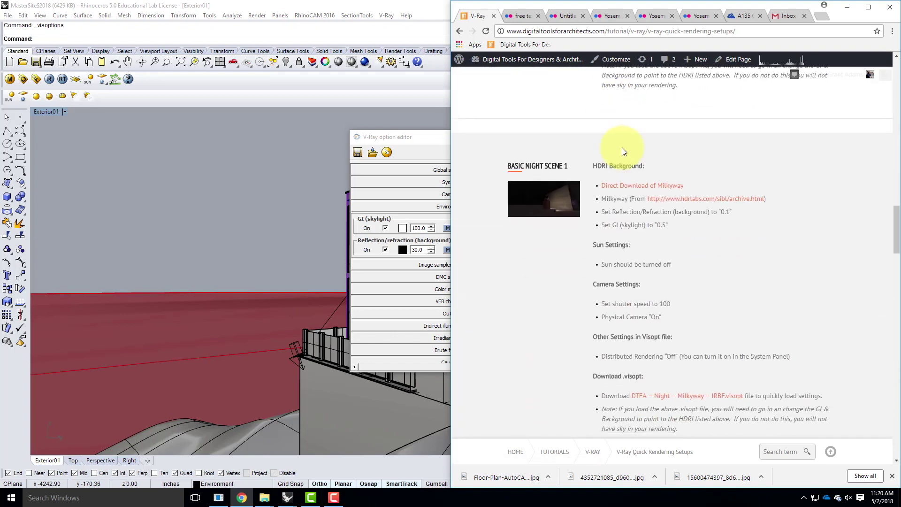
pyautogui.scroll(-11, 623, 148)
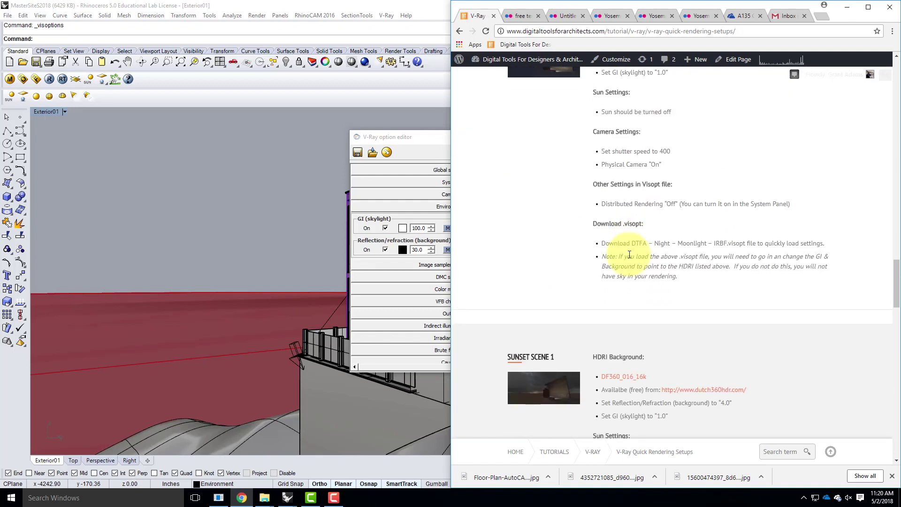
pyautogui.scroll(-8, 634, 244)
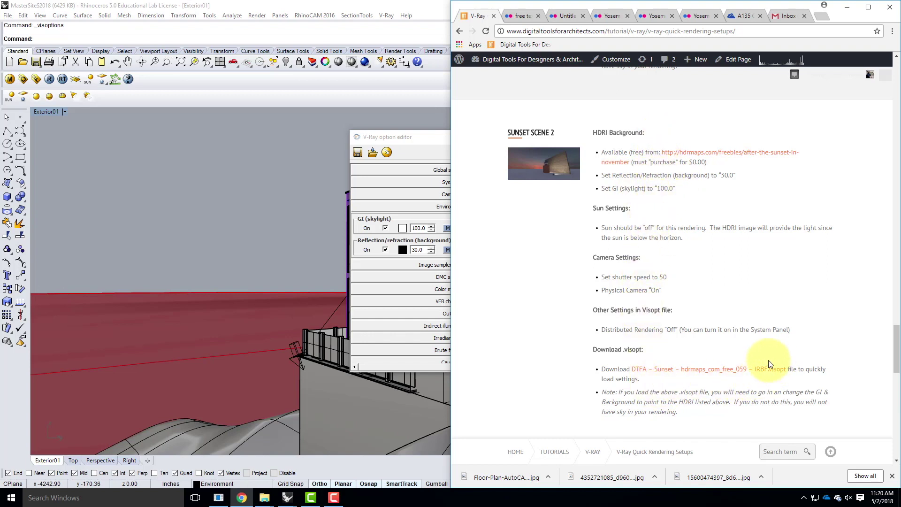
pyautogui.click(703, 371)
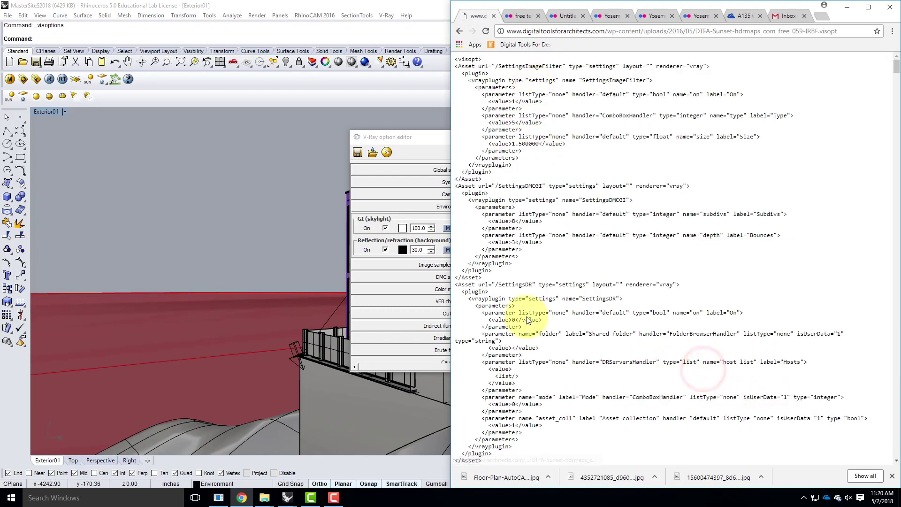
pyautogui.click(460, 33)
pyautogui.click(689, 371)
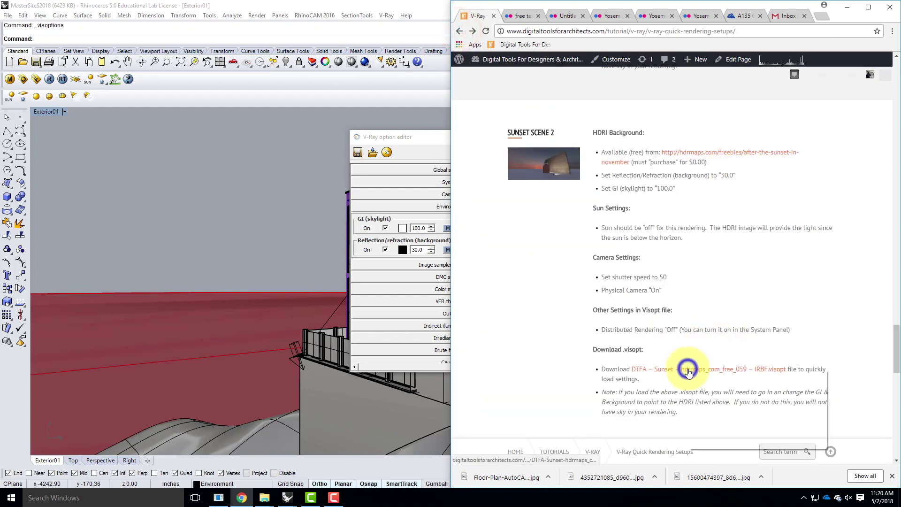
pyautogui.click(716, 414)
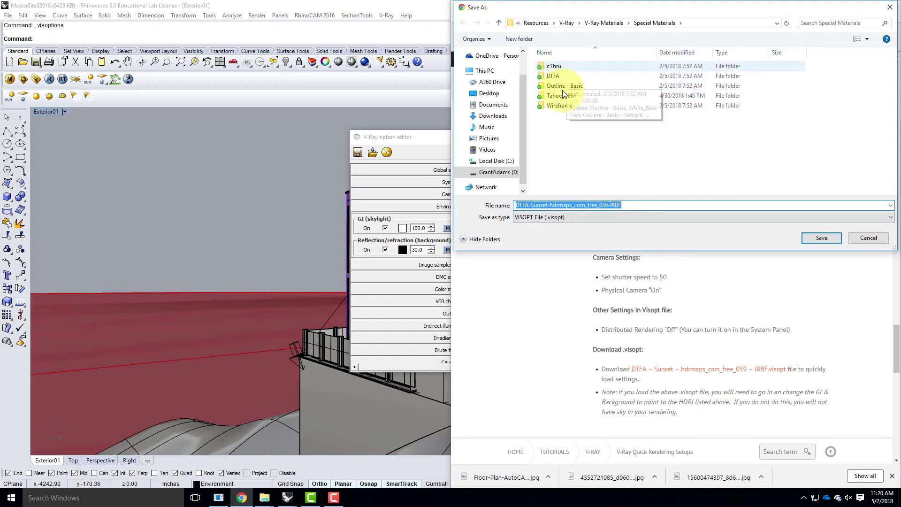
pyautogui.click(868, 238)
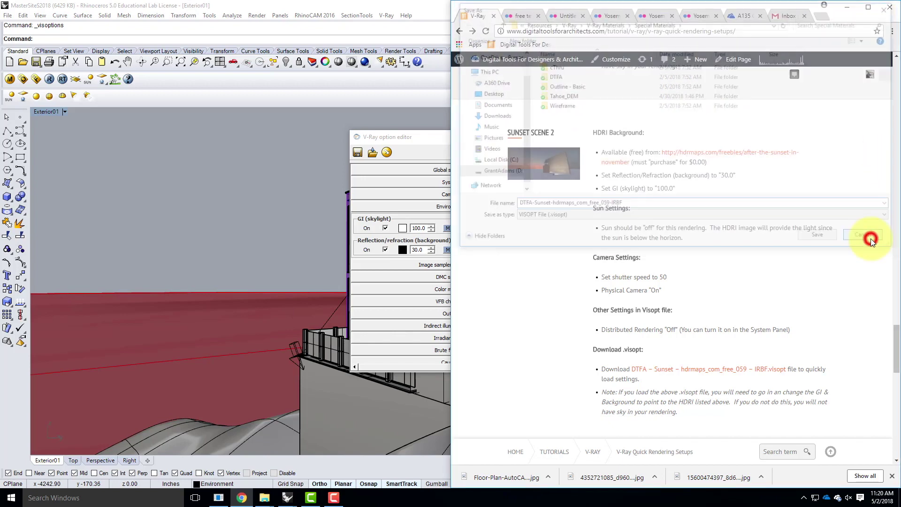
# - Return to Rhino and load DTFA-Sunset-hdrmaps_com_free_059-IRBF.visopt into the V-Ray options from the OneDrive folder Resources/V-Ray/V-Ray HDRI/Sunset HDRIs/hdrmaps_com_free_059
pyautogui.click(847, 8)
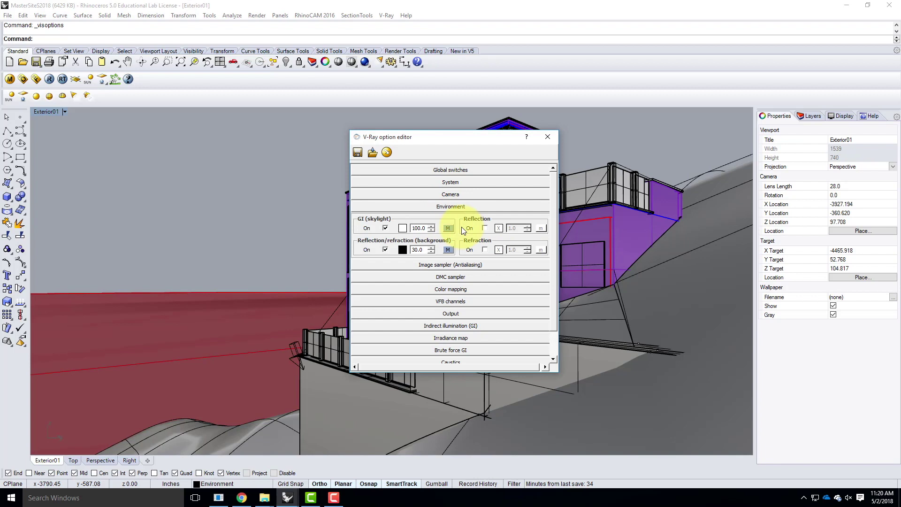
pyautogui.click(373, 153)
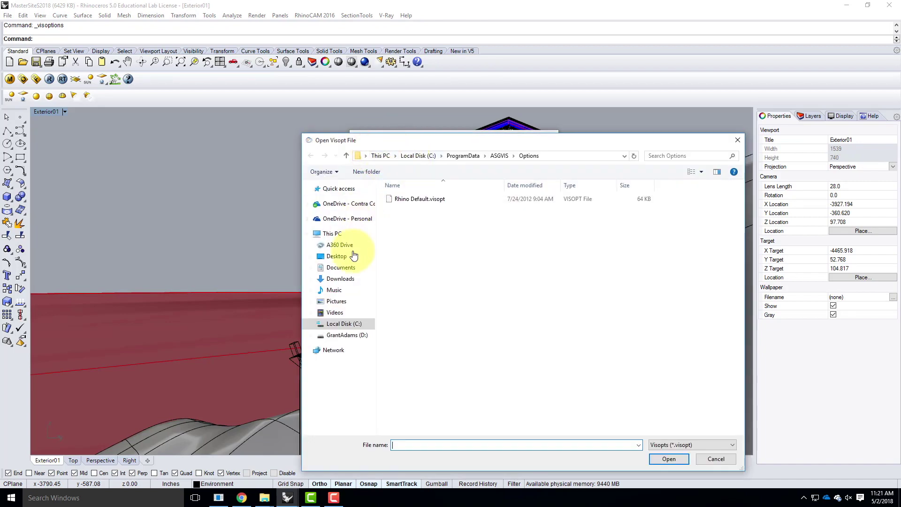
pyautogui.click(352, 203)
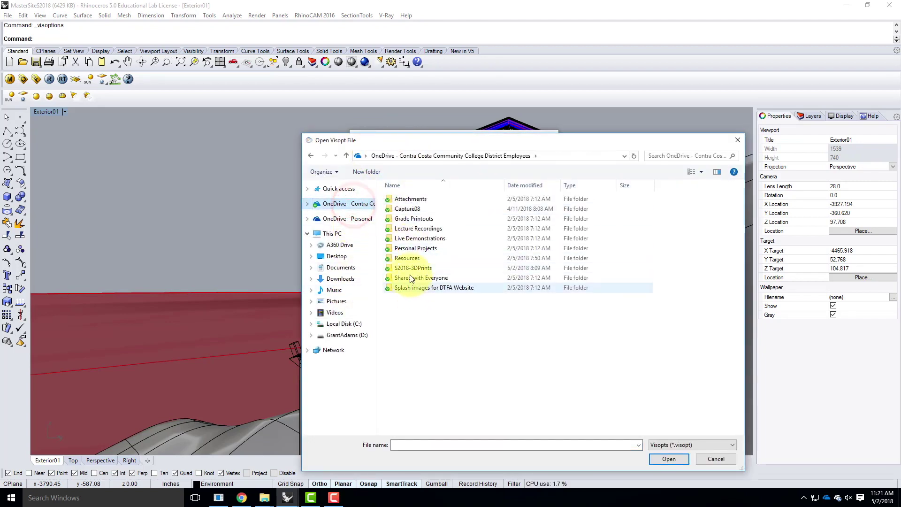
pyautogui.doubleClick(412, 259)
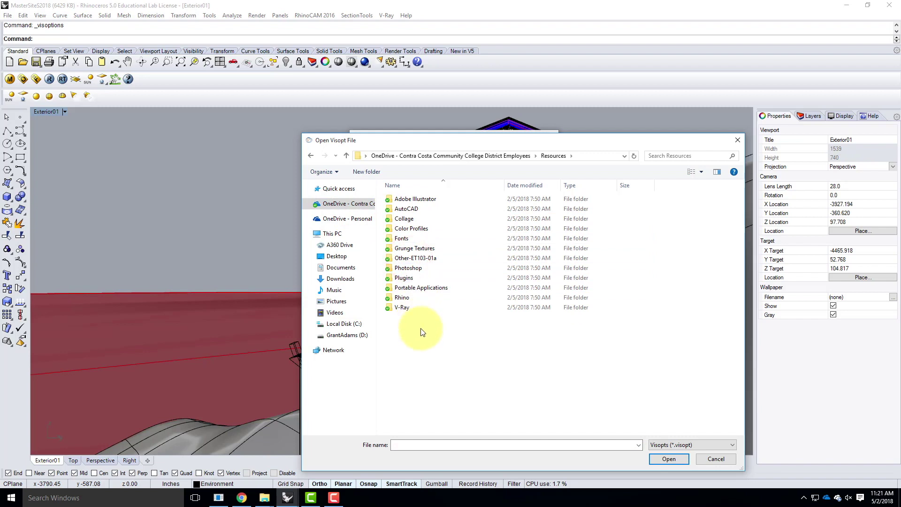
pyautogui.doubleClick(402, 307)
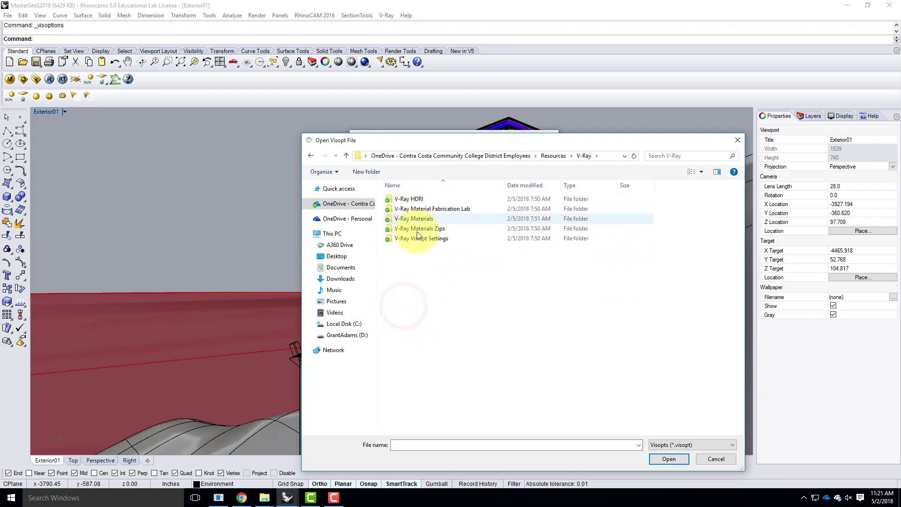
pyautogui.doubleClick(427, 220)
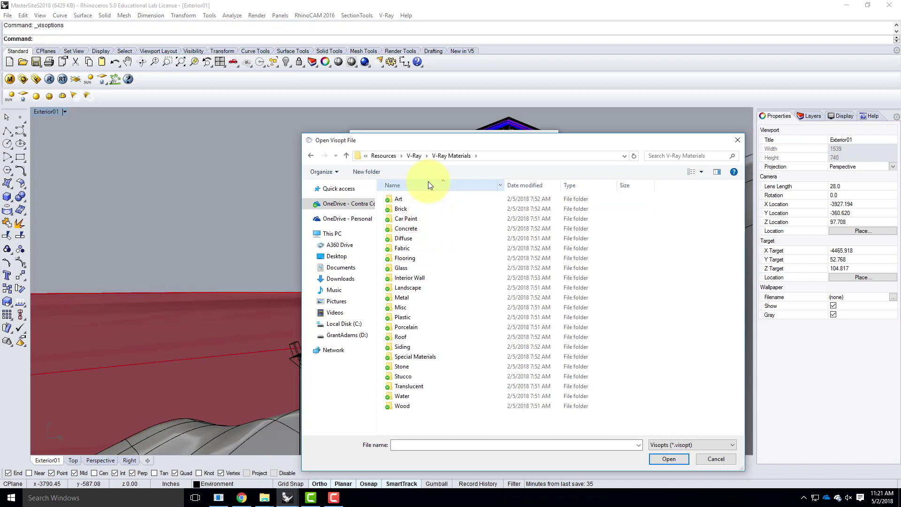
pyautogui.click(310, 156)
pyautogui.click(423, 200)
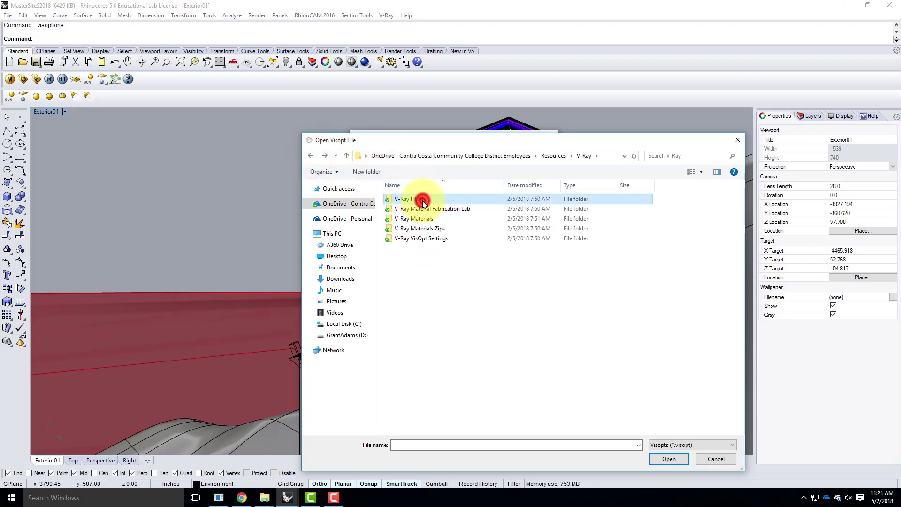
pyautogui.doubleClick(423, 201)
pyautogui.doubleClick(413, 228)
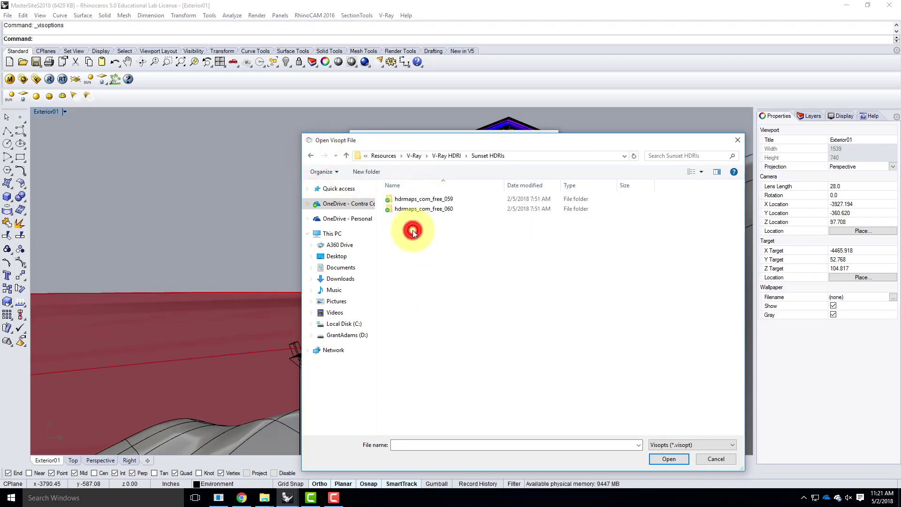
pyautogui.doubleClick(430, 199)
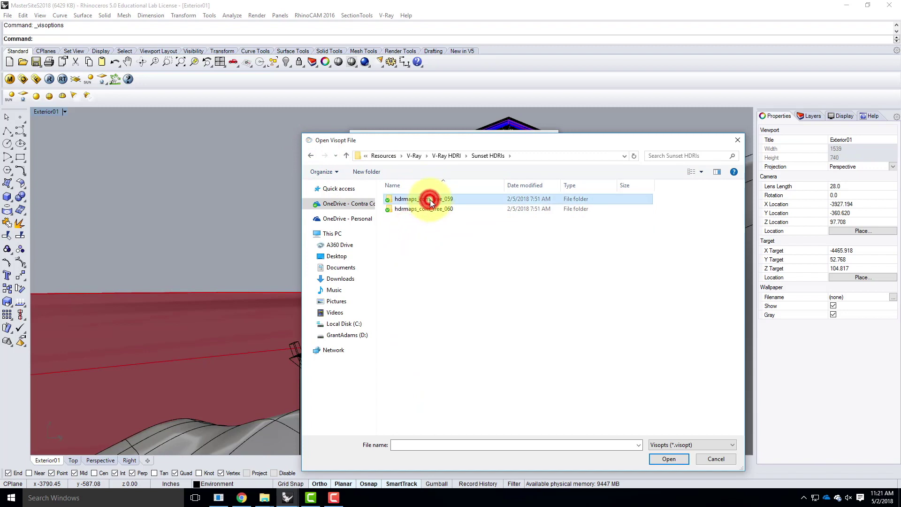
pyautogui.click(408, 251)
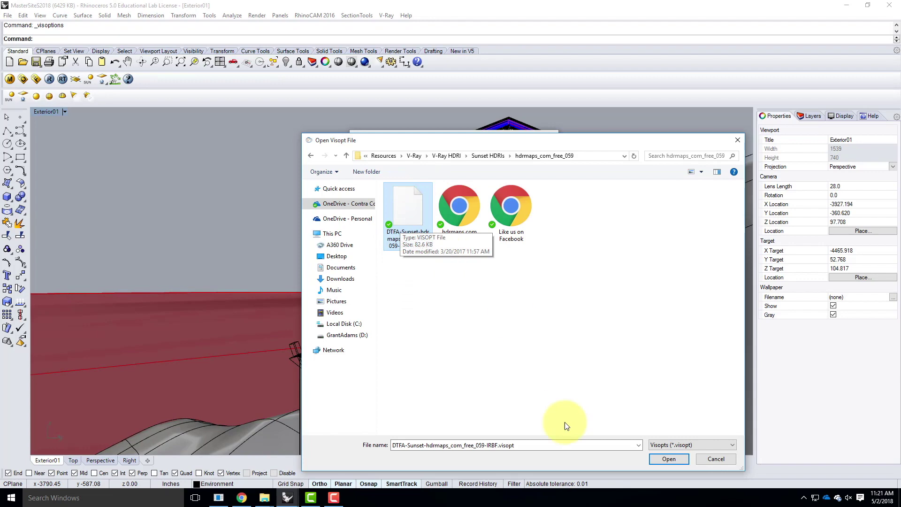
pyautogui.click(667, 460)
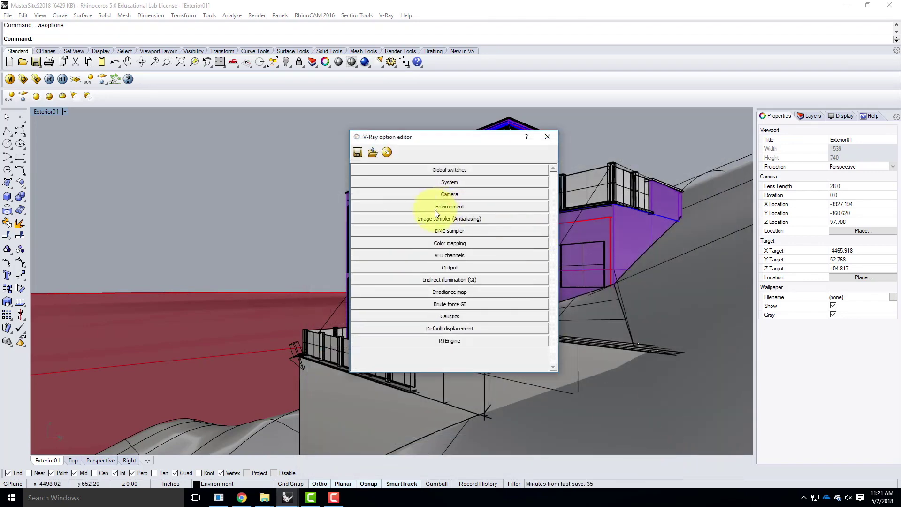
# - Expand the V-Ray Environment settings, open the GI (skylight) texture map and update its preview
pyautogui.click(459, 210)
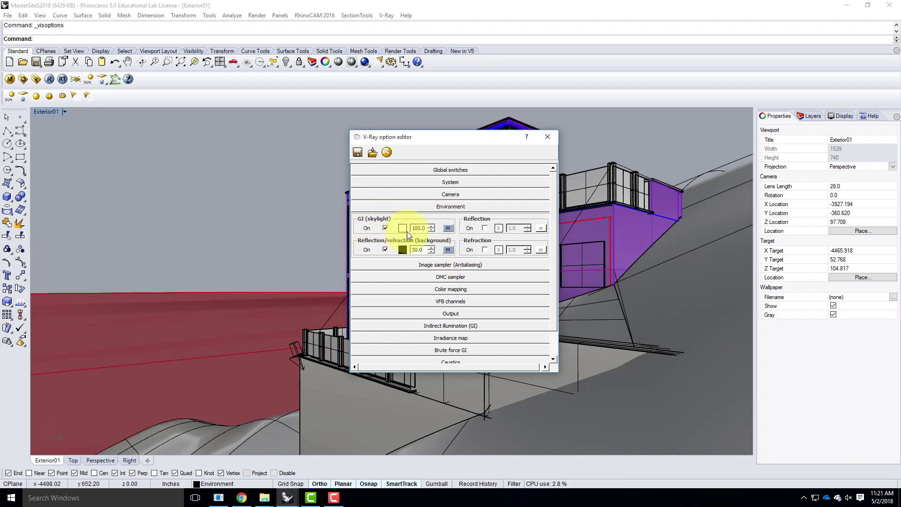
pyautogui.click(447, 228)
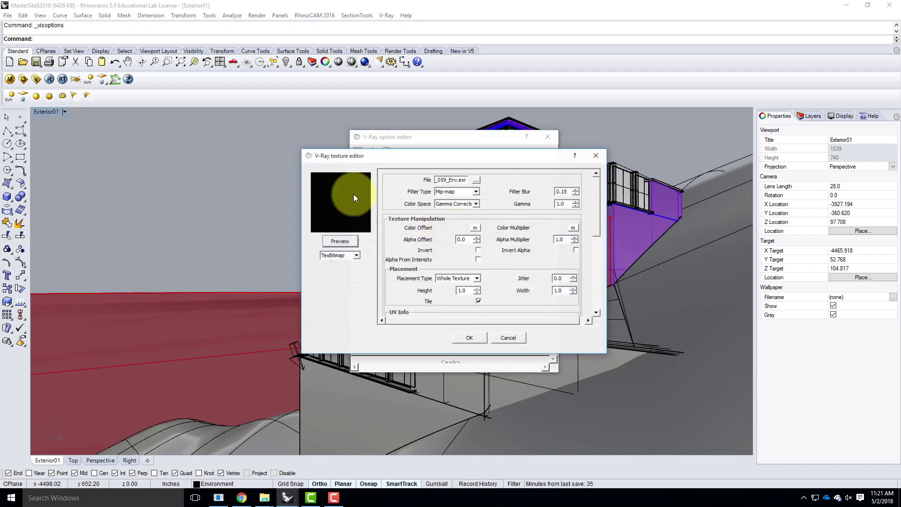
pyautogui.click(340, 240)
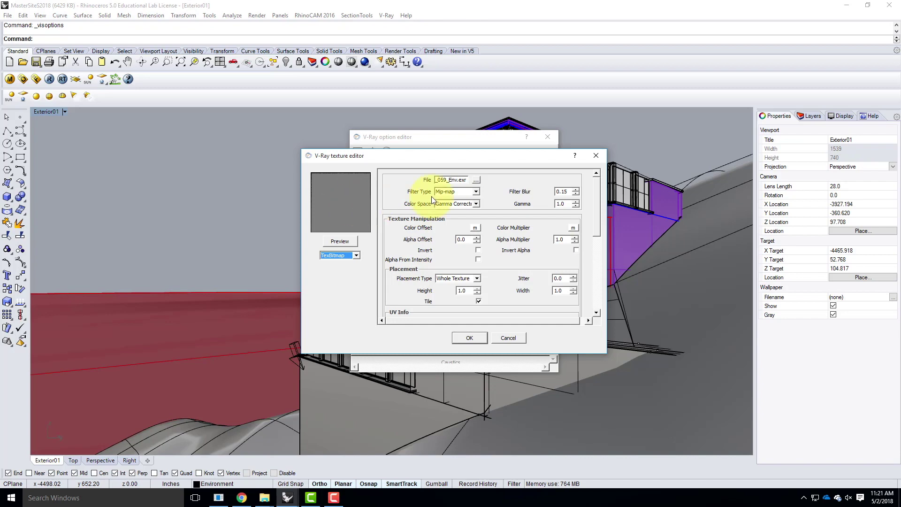
# - Link the GI (skylight) texture to the hdrmaps_com_free_059_Env image in the OneDrive Sunset HDRIs folder, preview it and accept the texture
pyautogui.click(451, 181)
pyautogui.click(477, 182)
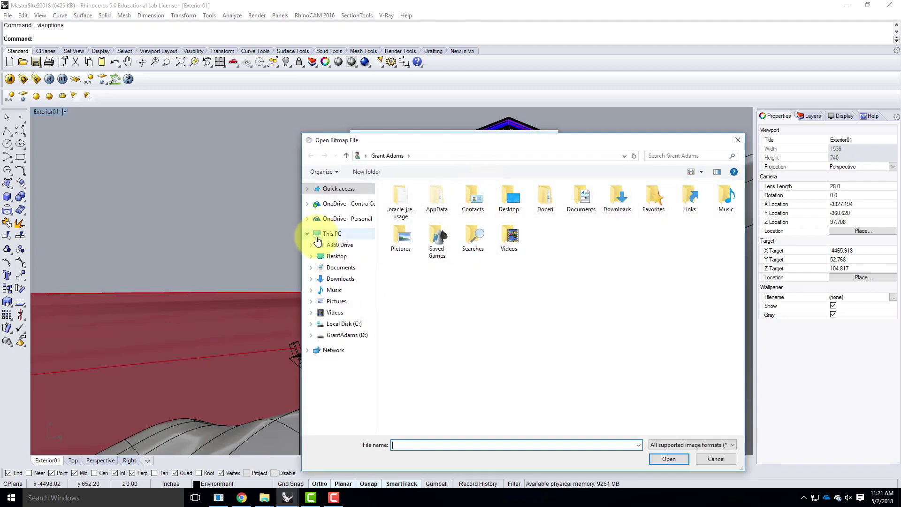
pyautogui.click(339, 203)
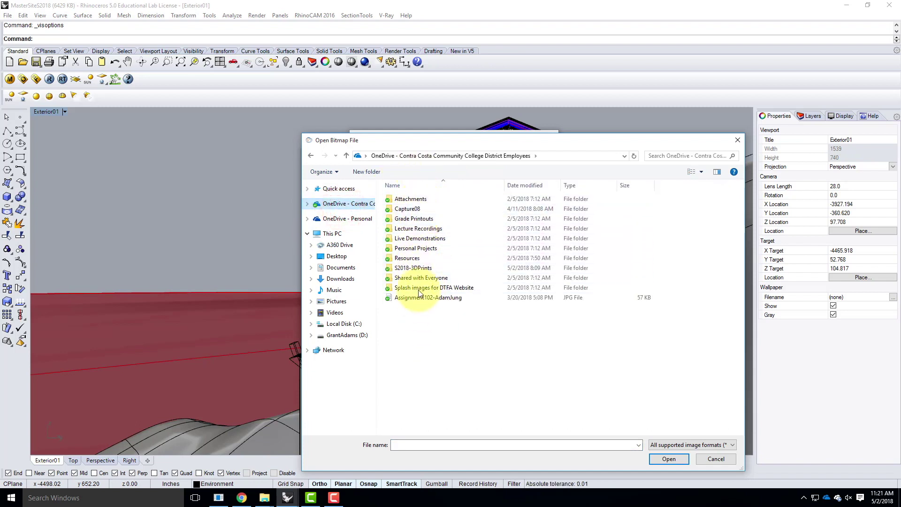
pyautogui.doubleClick(408, 259)
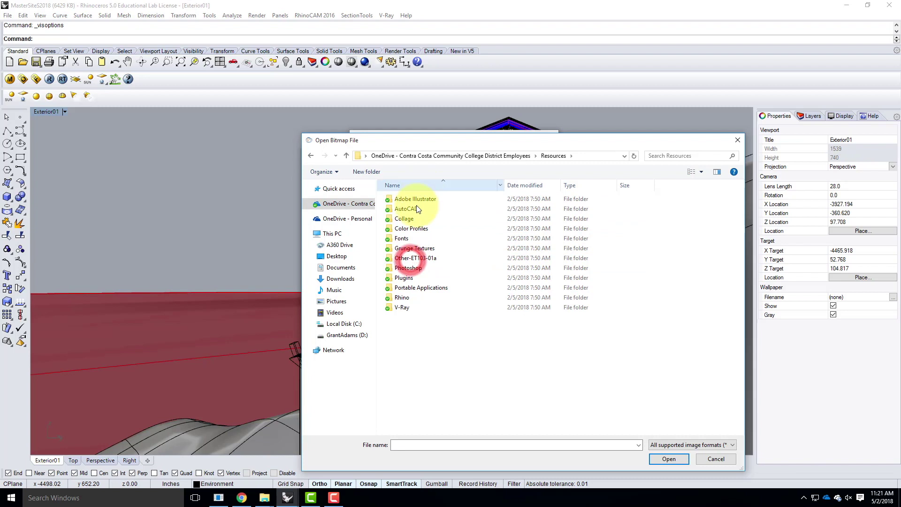
pyautogui.doubleClick(402, 307)
pyautogui.click(416, 198)
pyautogui.doubleClick(416, 198)
pyautogui.doubleClick(410, 227)
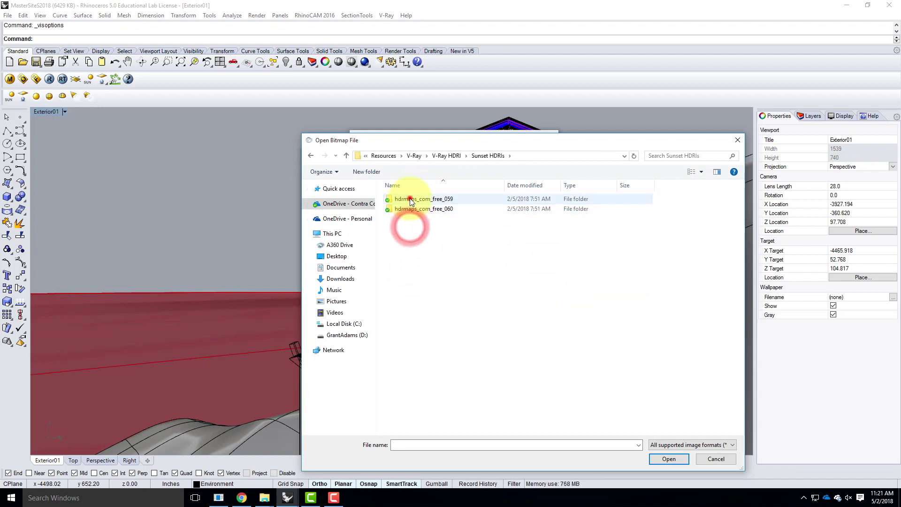
pyautogui.doubleClick(410, 200)
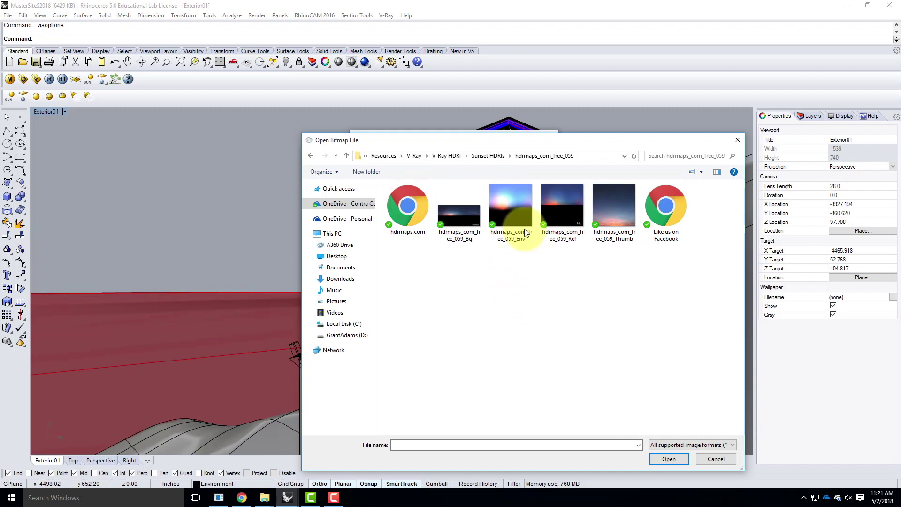
pyautogui.click(503, 207)
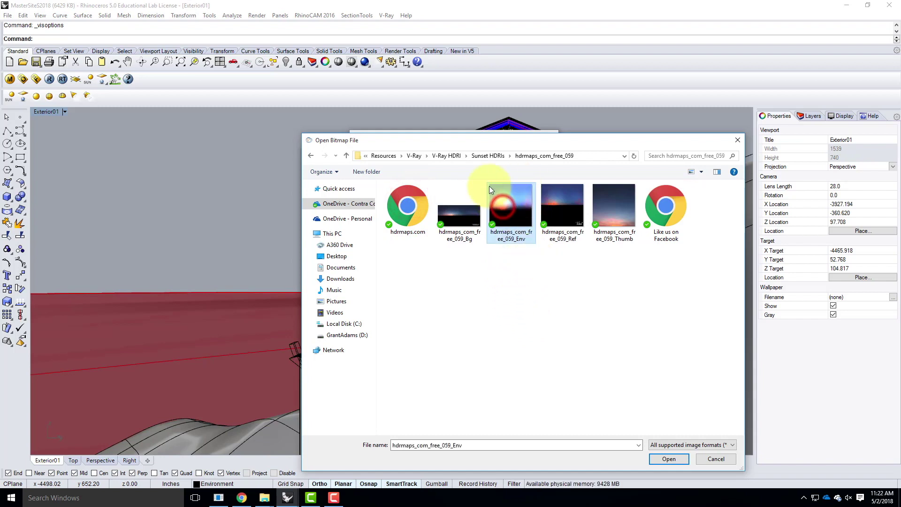
pyautogui.click(683, 459)
pyautogui.click(352, 239)
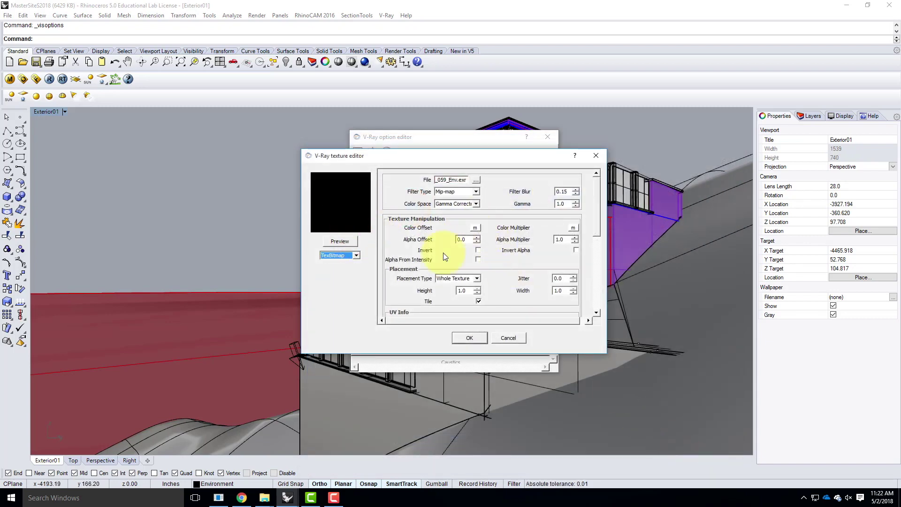
pyautogui.click(469, 338)
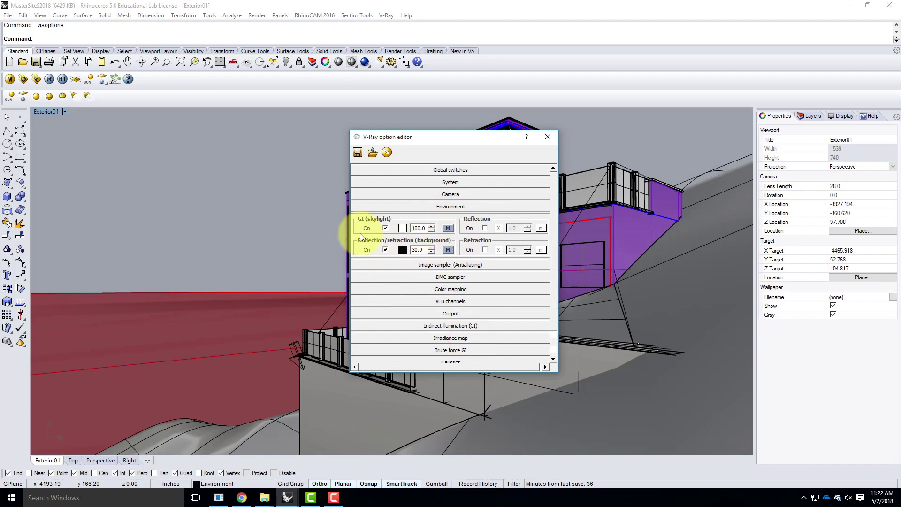
# - Link the reflection/refraction background texture to the hdrmaps_com_free_059_Ref image and accept the texture
pyautogui.click(448, 250)
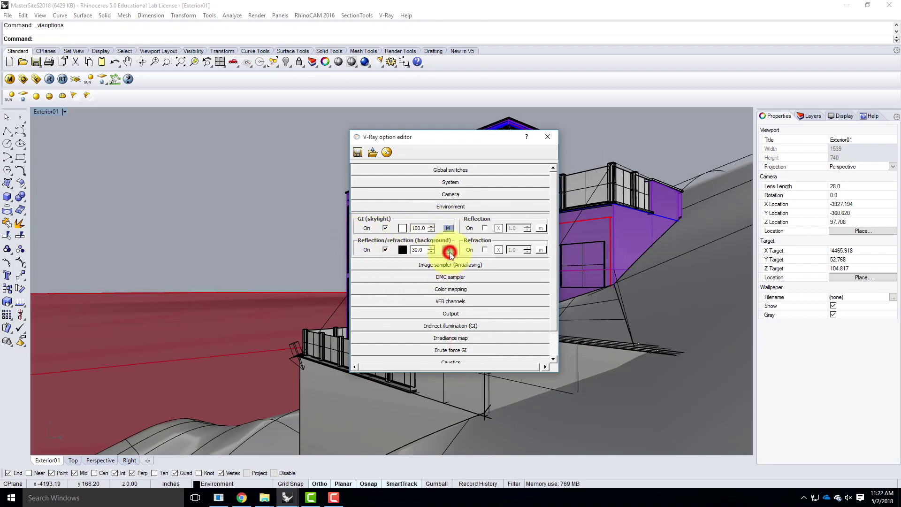
pyautogui.click(476, 180)
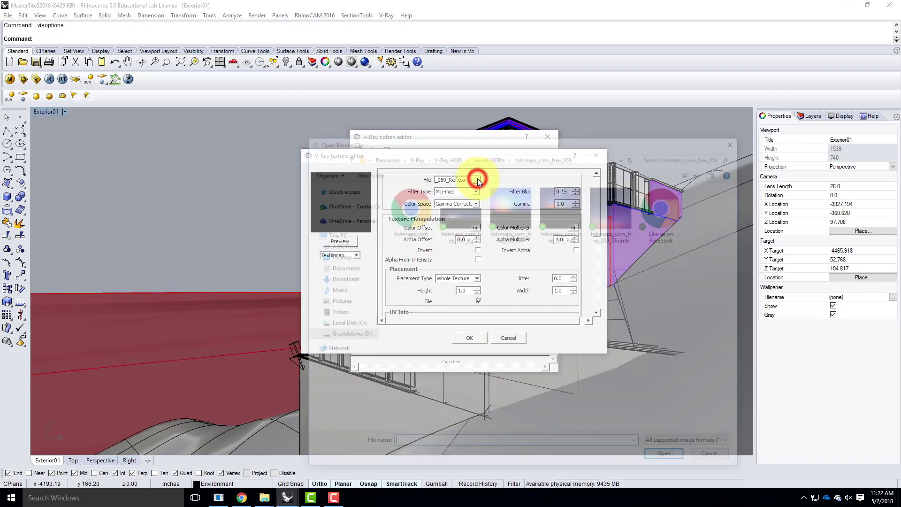
pyautogui.click(565, 203)
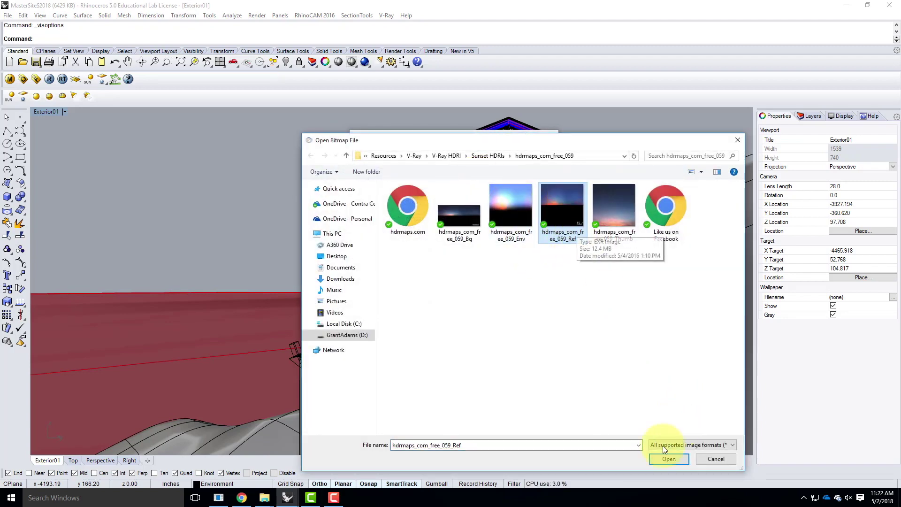
pyautogui.click(663, 459)
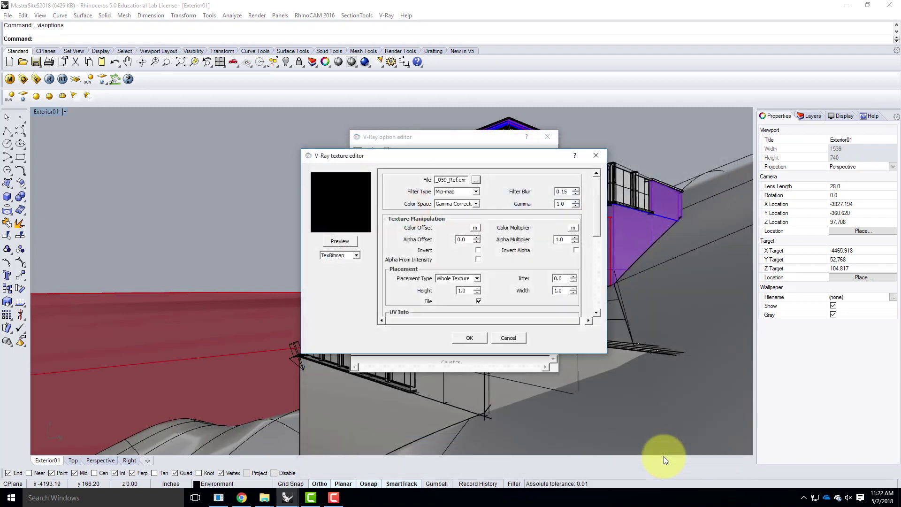
pyautogui.click(471, 339)
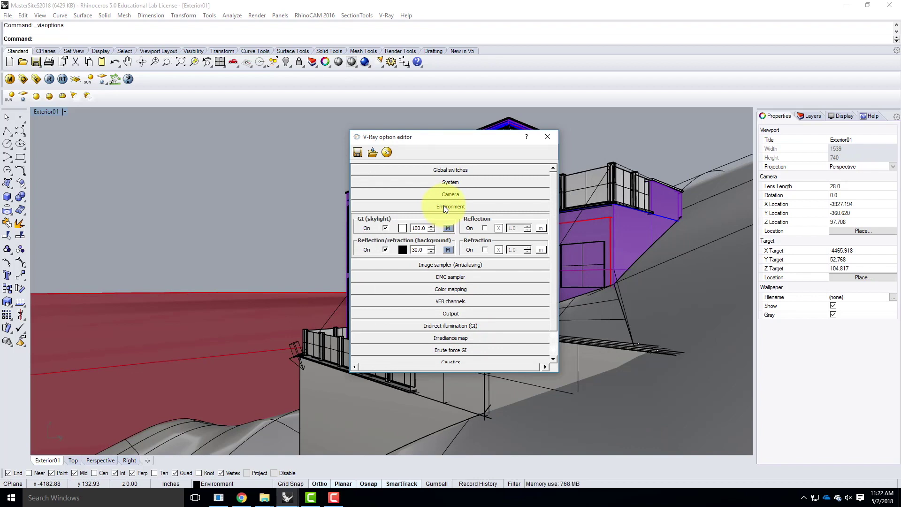
# - Collapse the Environment settings and check the physical camera's shutter speed in the Camera settings
pyautogui.click(445, 207)
pyautogui.click(448, 194)
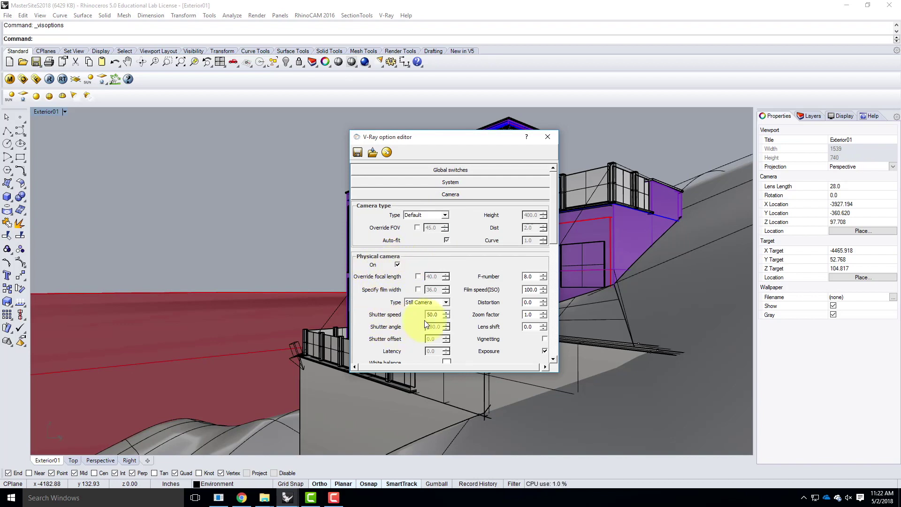
pyautogui.click(441, 315)
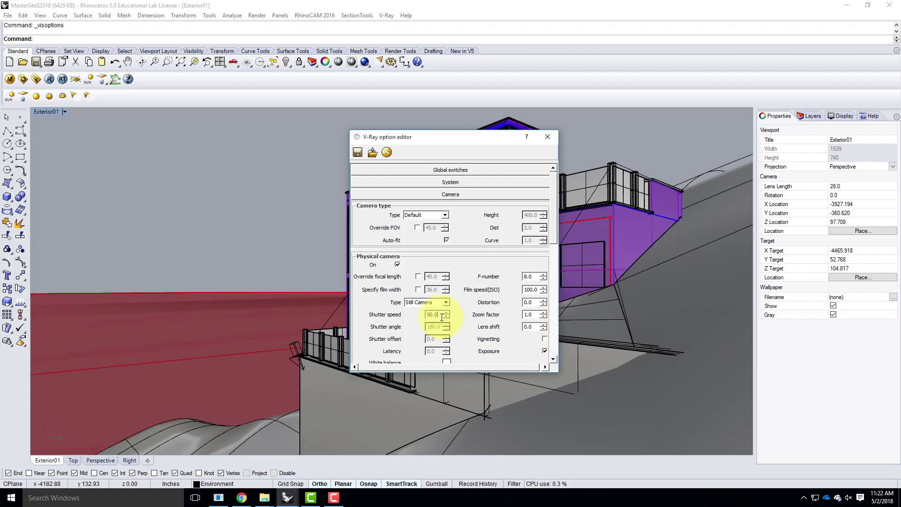
pyautogui.click(486, 196)
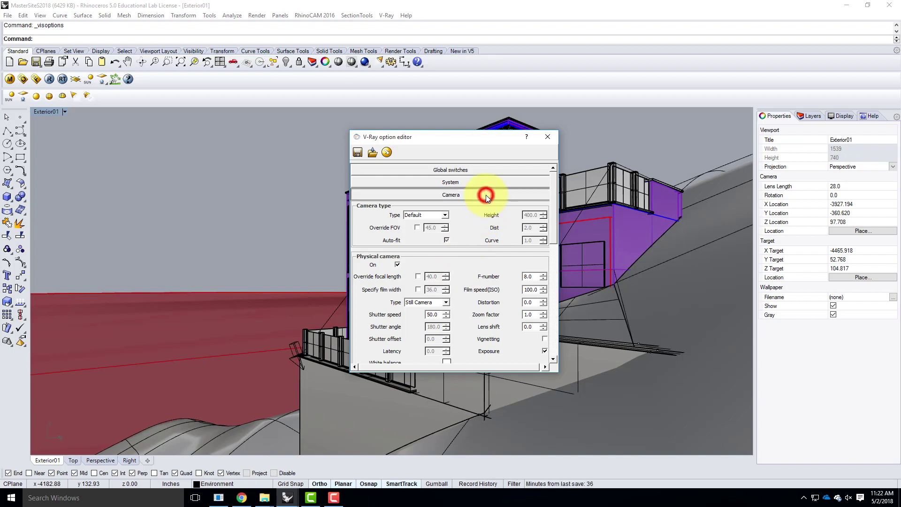
# - Turn on distributed rendering in the System settings, search the network for render servers and add all DR Spawners found
pyautogui.click(460, 182)
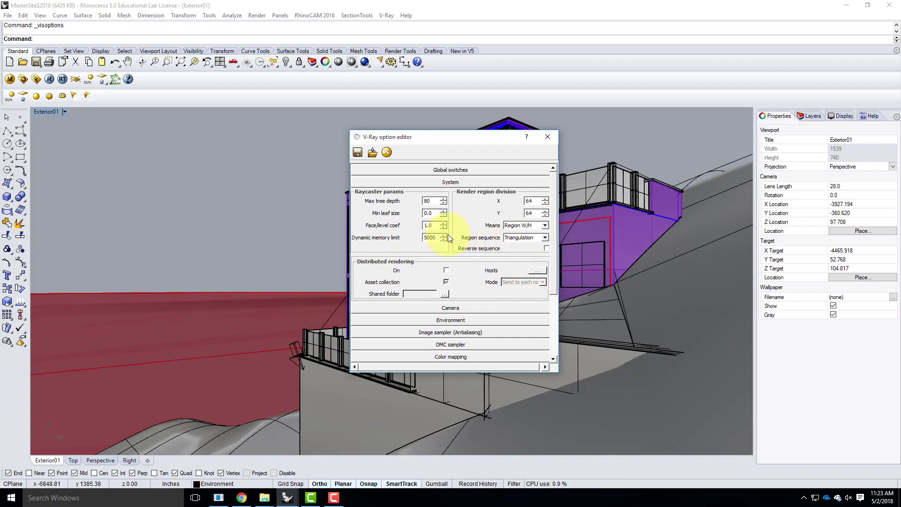
pyautogui.moveTo(449, 238)
pyautogui.click(446, 271)
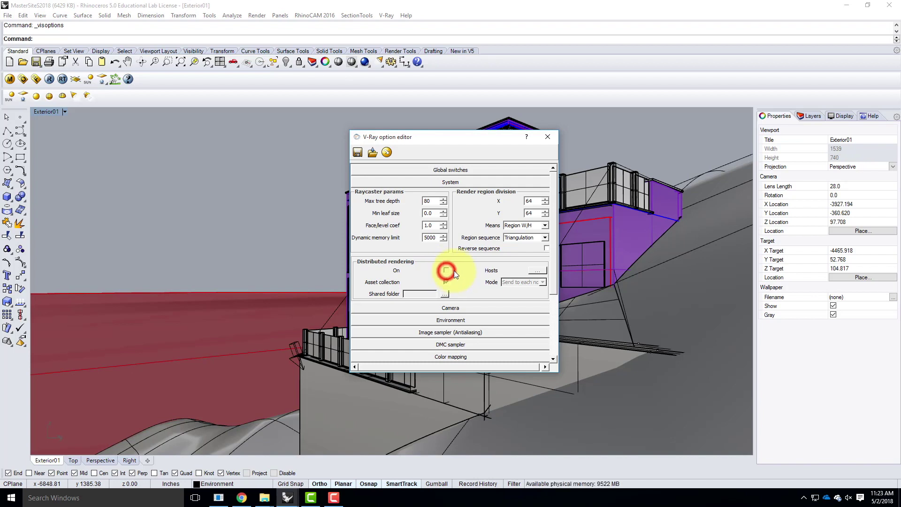
pyautogui.click(545, 270)
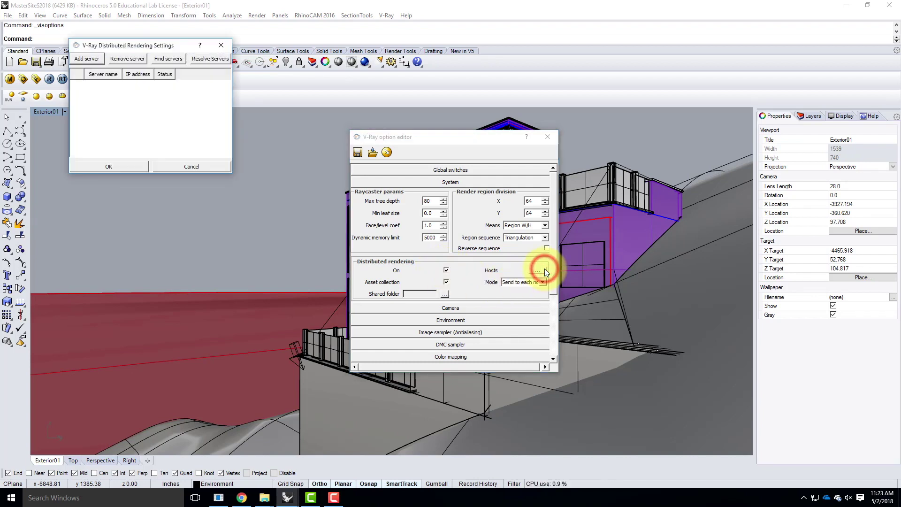
pyautogui.click(170, 57)
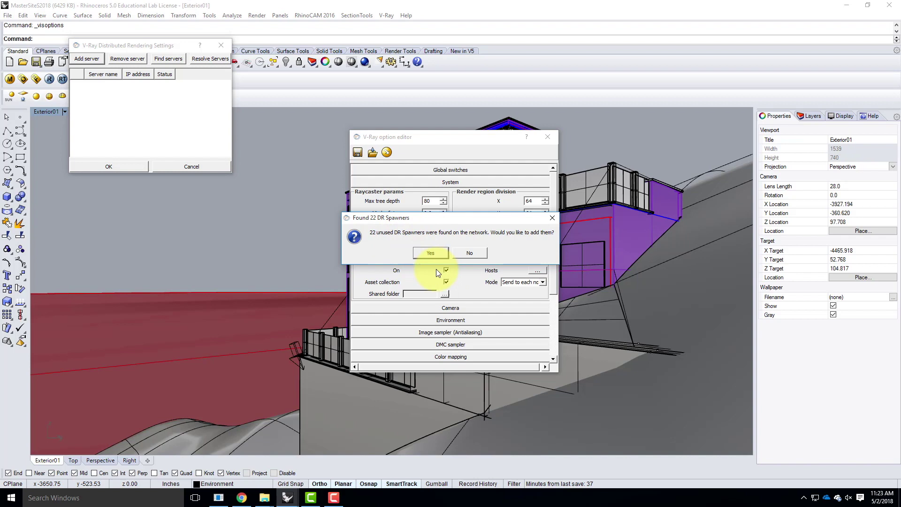
pyautogui.click(438, 255)
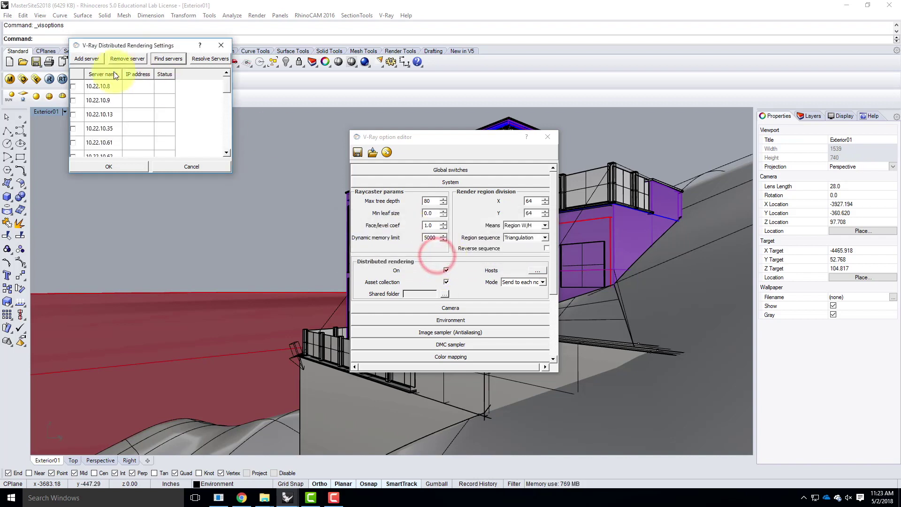
# - Enable the render servers 10.22.10.8, 10.22.10.9, 10.22.10.13, 10.22.10.35 and 10.22.10.61 and accept the distributed rendering settings
pyautogui.click(73, 85)
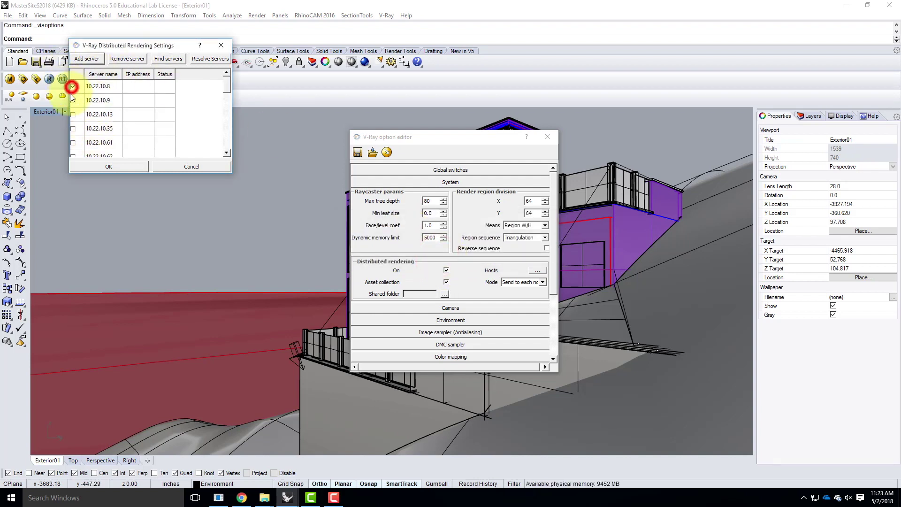
pyautogui.click(73, 100)
pyautogui.click(73, 114)
pyautogui.click(72, 128)
pyautogui.click(73, 143)
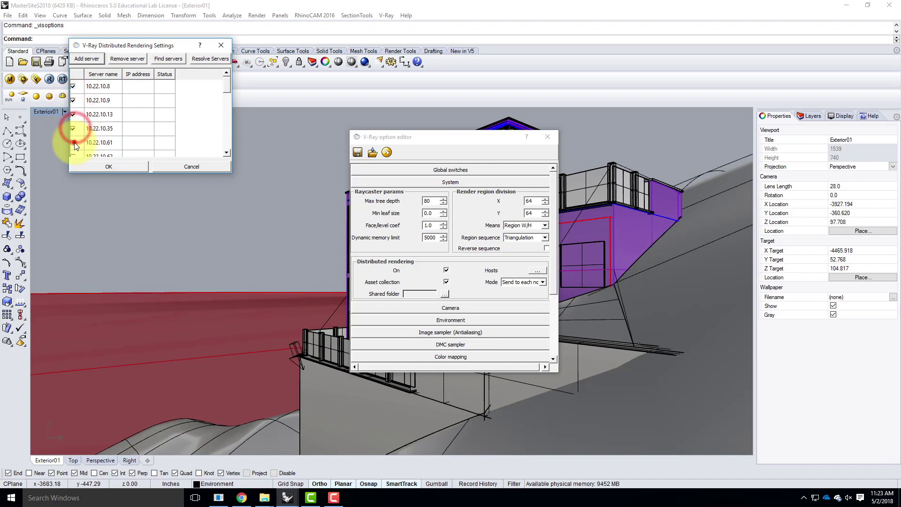
pyautogui.click(128, 168)
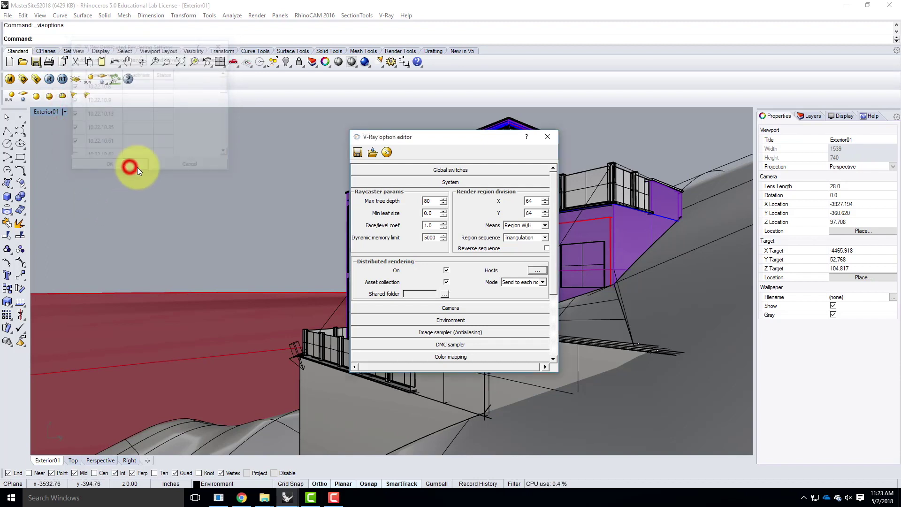
# - Reopen the distributed rendering hosts, enable the servers from 10.22.10.62 through 10.22.10.92 and accept
pyautogui.click(534, 271)
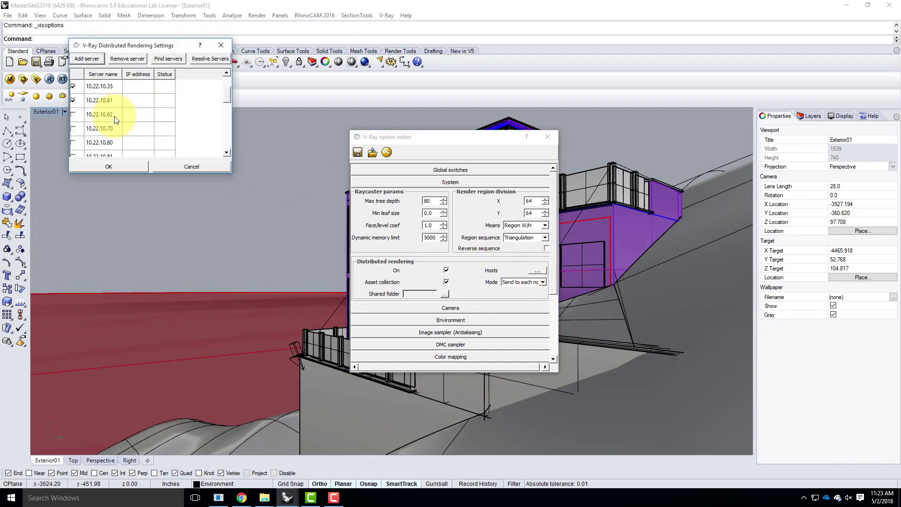
pyautogui.click(73, 86)
pyautogui.click(73, 100)
pyautogui.click(72, 114)
pyautogui.click(73, 128)
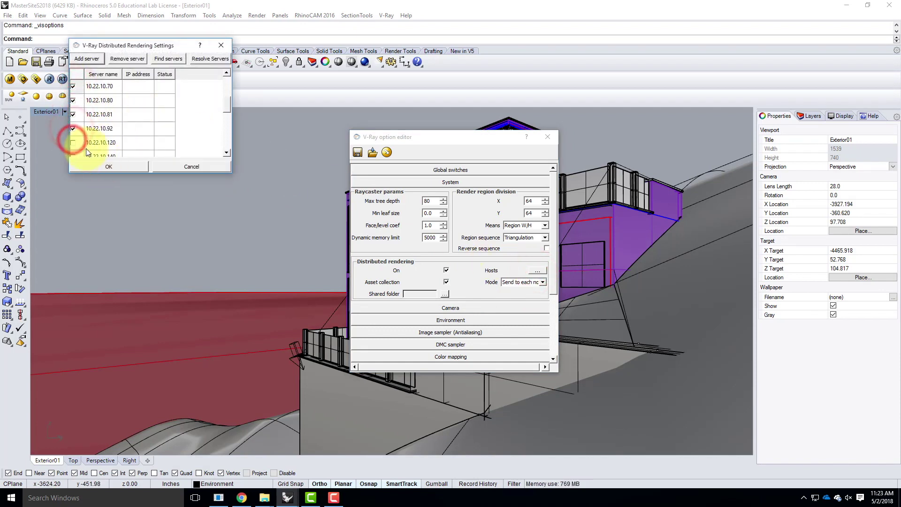
pyautogui.click(103, 166)
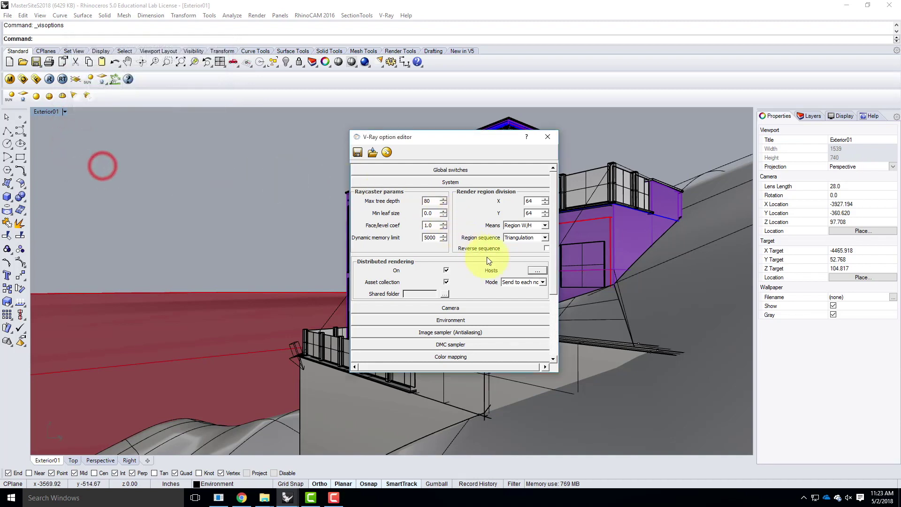
# - Reopen the distributed rendering hosts, enable the remaining servers down to 10.22.10.143 and accept
pyautogui.click(537, 270)
pyautogui.scroll(-1, 104, 117)
pyautogui.click(72, 115)
pyautogui.scroll(-2, 142, 126)
pyautogui.click(73, 114)
pyautogui.click(73, 129)
pyautogui.click(73, 142)
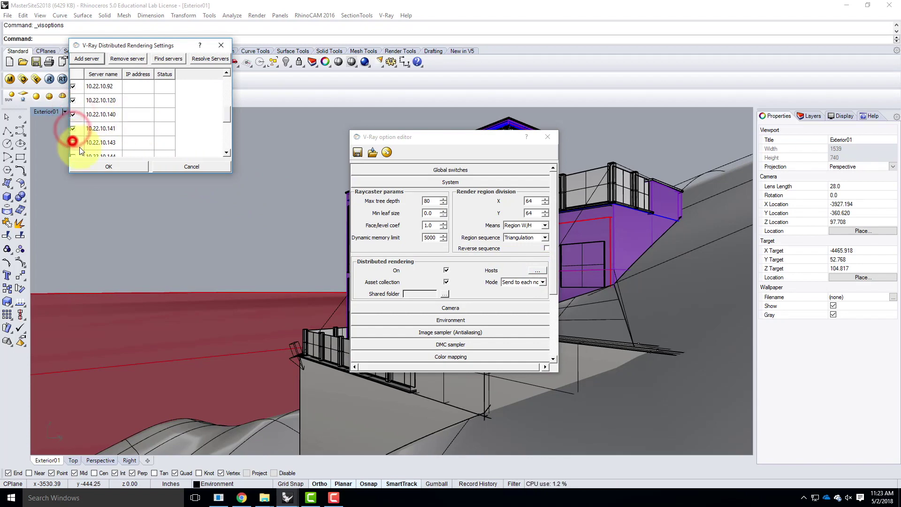
pyautogui.click(89, 166)
# - Enable the render servers 10.22.10.144, 10.22.10.145, 10.22.10.146, 10.22.10.150 and 10.22.10.153 in the hosts list and accept
pyautogui.click(538, 270)
pyautogui.scroll(-3, 129, 136)
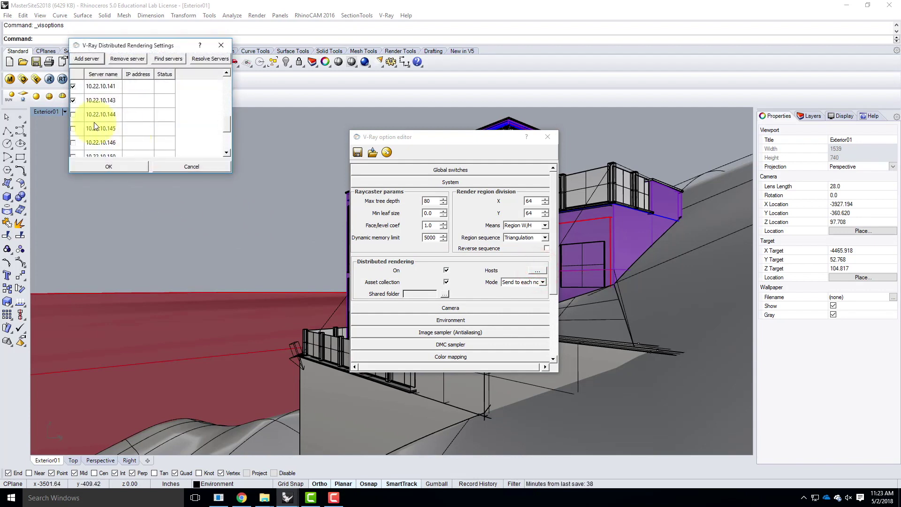
pyautogui.scroll(3, 74, 107)
pyautogui.click(73, 114)
pyautogui.click(73, 128)
pyautogui.click(74, 143)
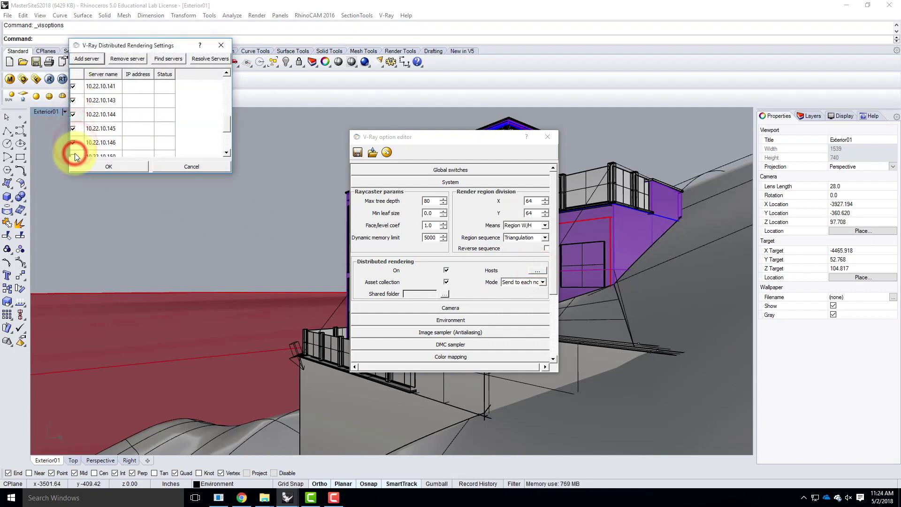
pyautogui.click(72, 156)
pyautogui.scroll(-1, 80, 123)
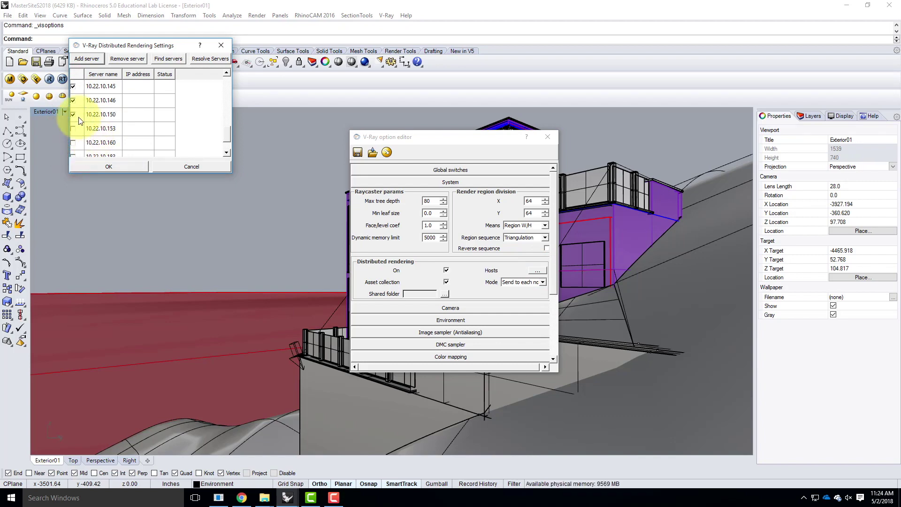
pyautogui.click(72, 128)
pyautogui.click(116, 168)
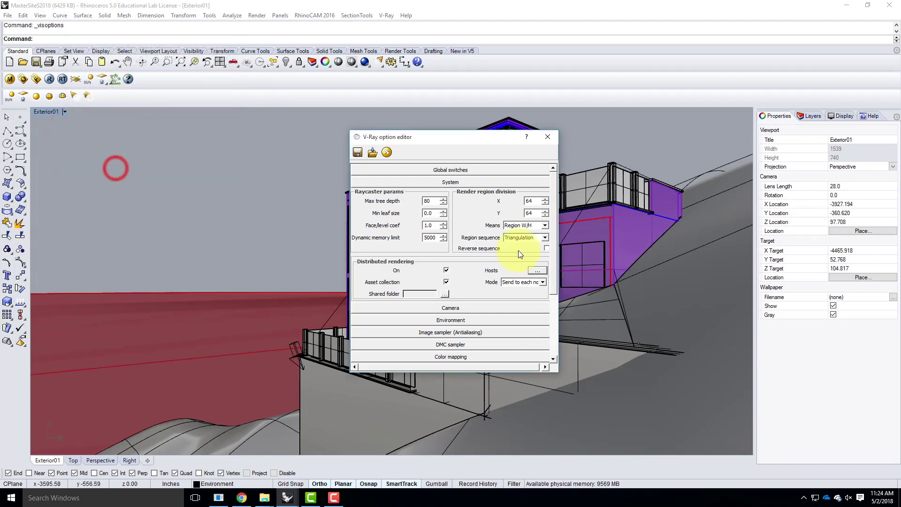
# - Enable the render servers 10.22.10.160, 10.22.10.183 and 10.22.10.191, resolve all servers and accept the settings
pyautogui.click(545, 272)
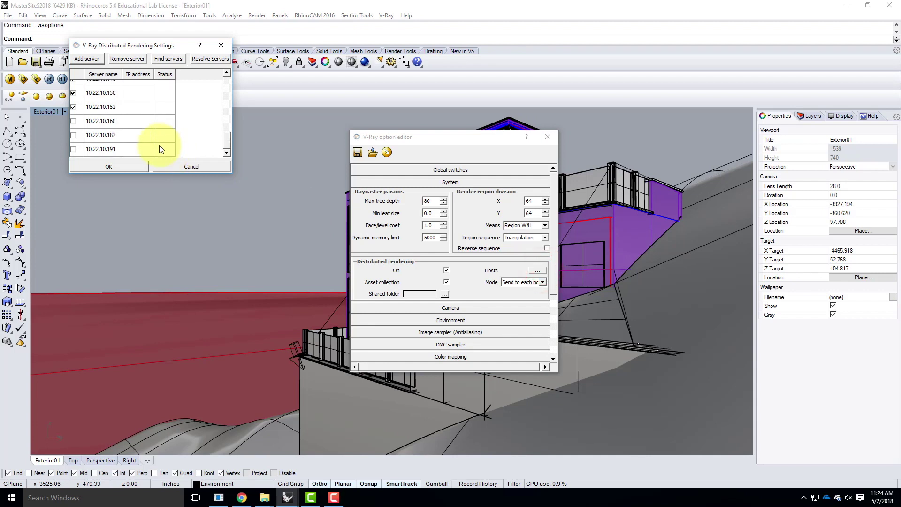
pyautogui.click(73, 121)
pyautogui.click(73, 135)
pyautogui.click(73, 149)
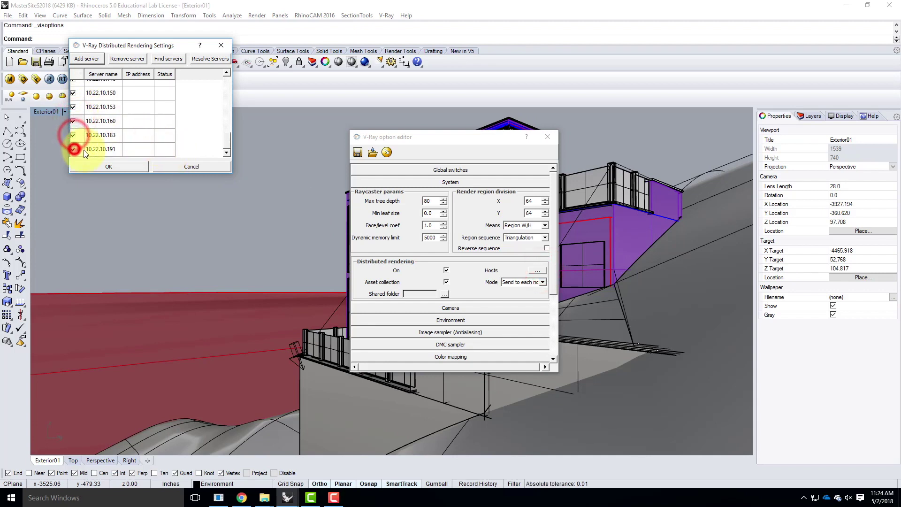
pyautogui.click(206, 61)
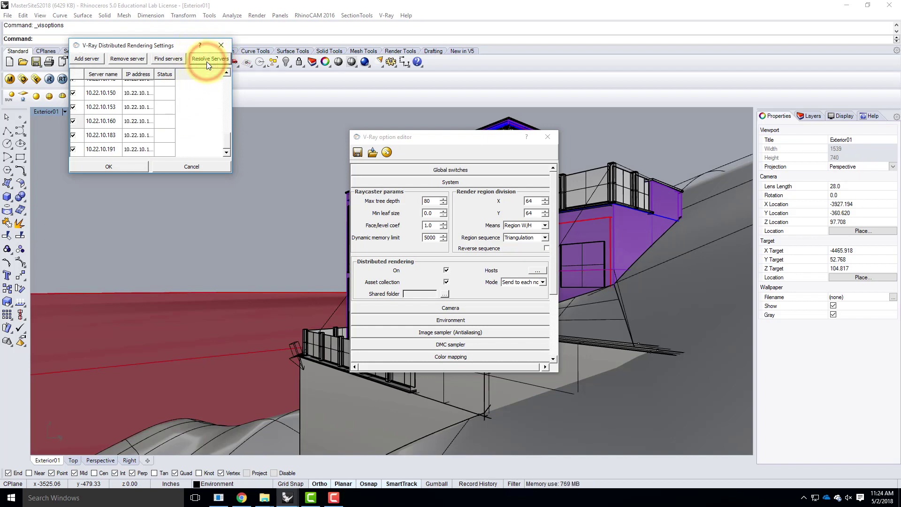
pyautogui.click(121, 166)
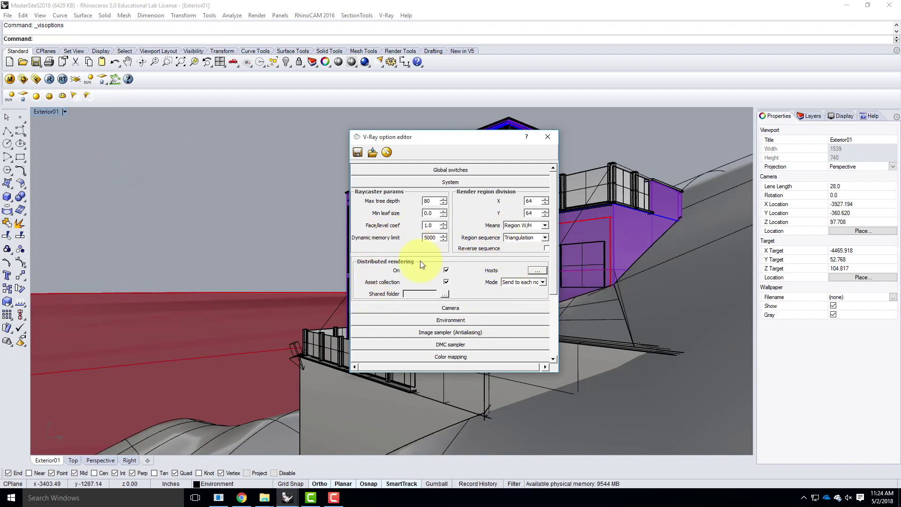
# - In the Output settings, unlock the image aspect ratio, match it to the current view's aspect and lock it again
pyautogui.click(460, 183)
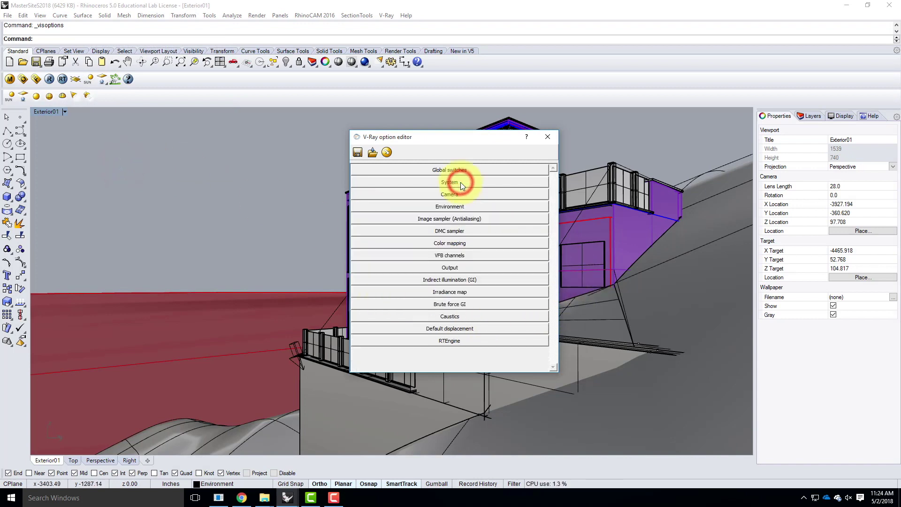
pyautogui.click(456, 267)
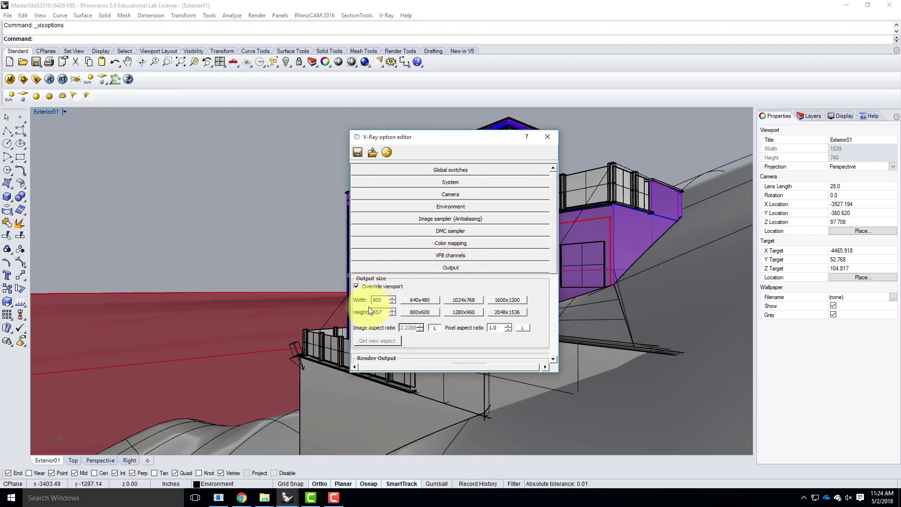
pyautogui.click(435, 329)
pyautogui.click(384, 340)
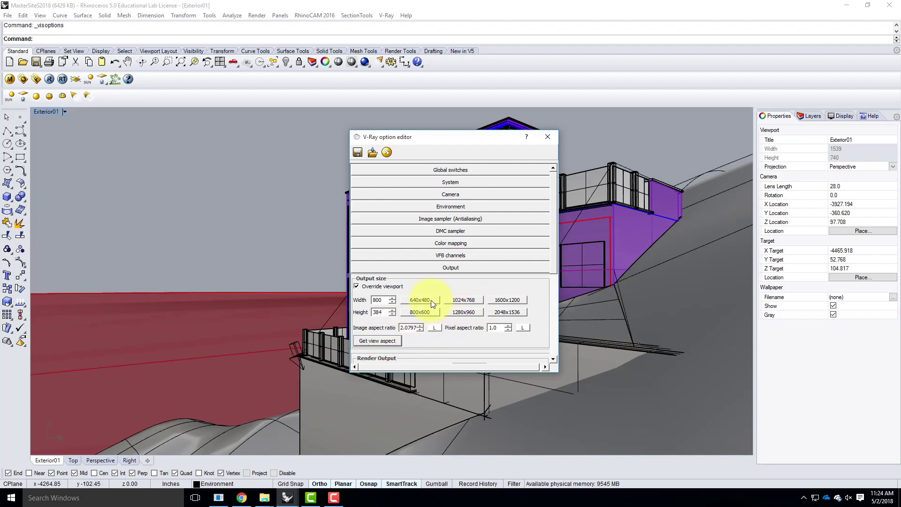
pyautogui.click(435, 327)
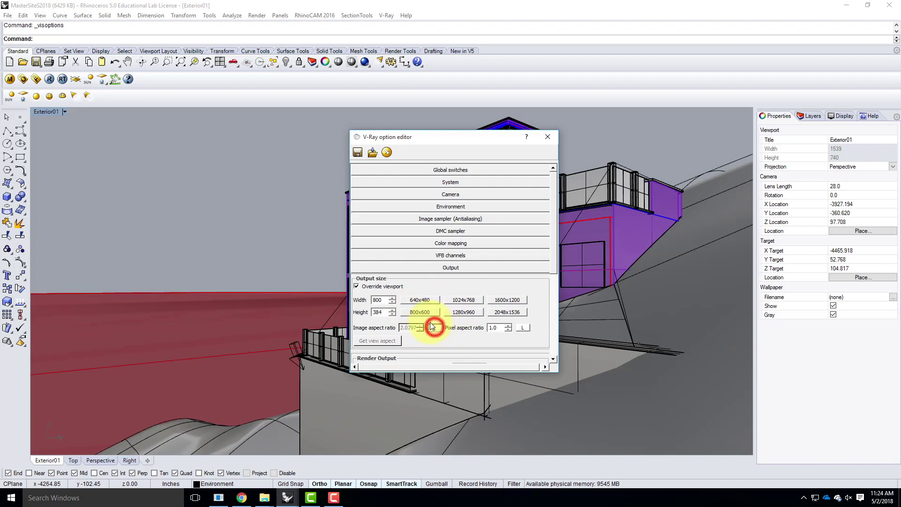
# - Set the render output size to 207 x 100 pixels with the aspect ratio locked and close the option editor
pyautogui.click(386, 312)
pyautogui.moveTo(449, 144); pyautogui.dragTo(420, 144)
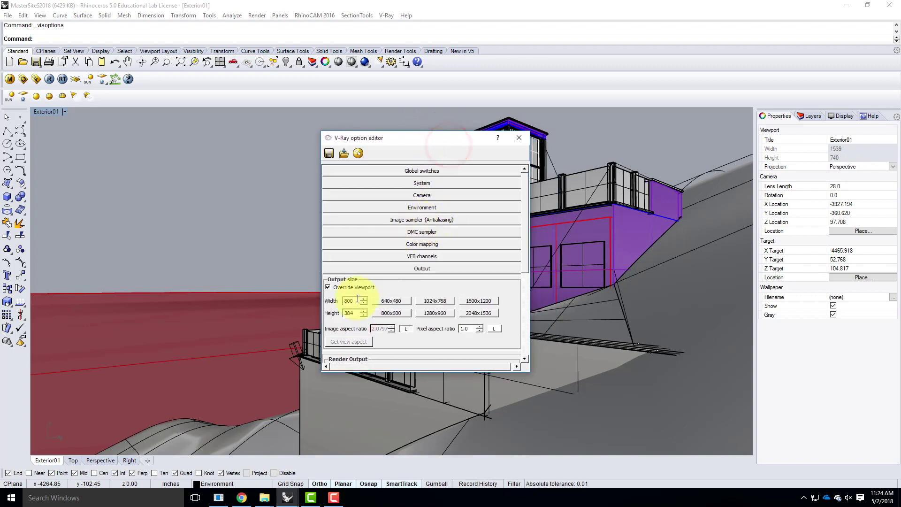
pyautogui.doubleClick(352, 313)
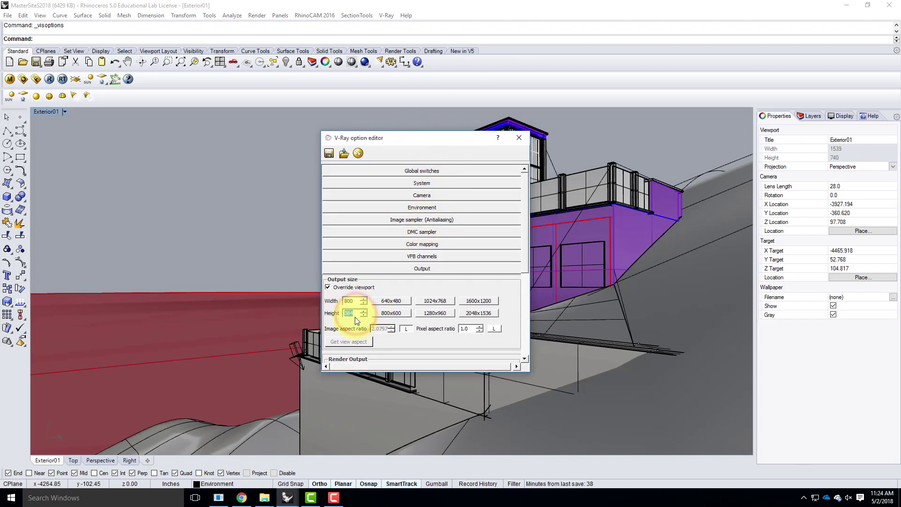
pyautogui.doubleClick(356, 301)
pyautogui.write('207')
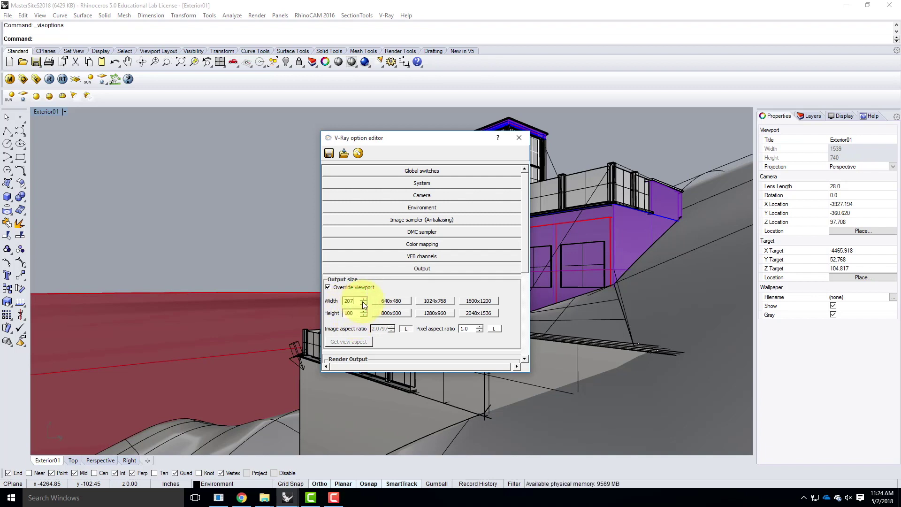
pyautogui.click(524, 137)
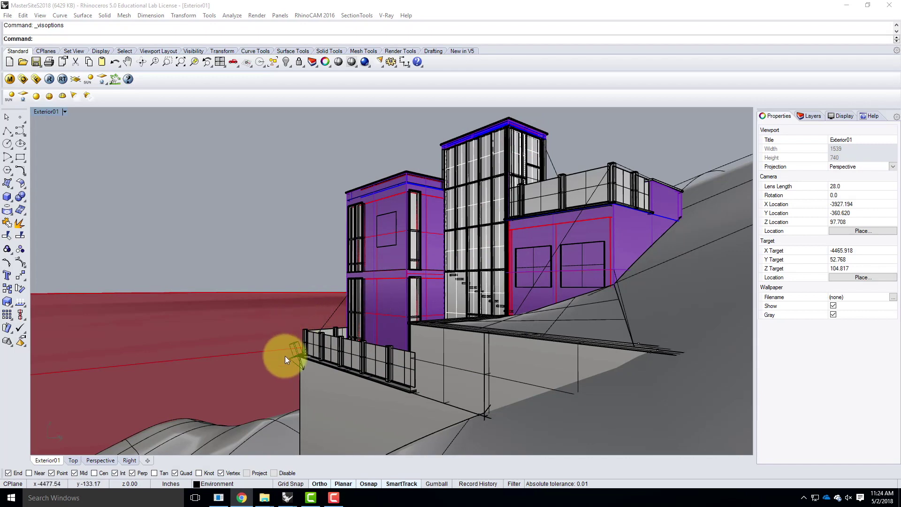
# - Select the sun's directional light beside the lower terrace and turn off the Sun layer under Environment
pyautogui.click(293, 347)
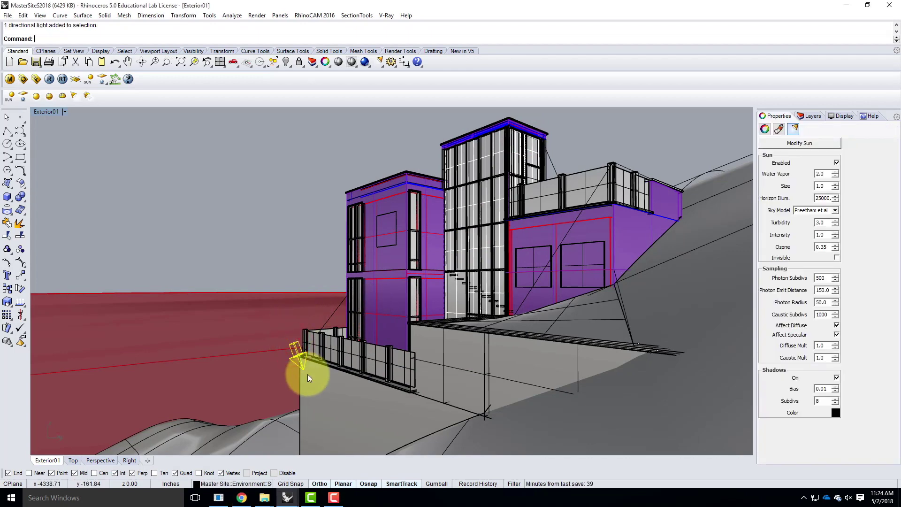
pyautogui.click(819, 117)
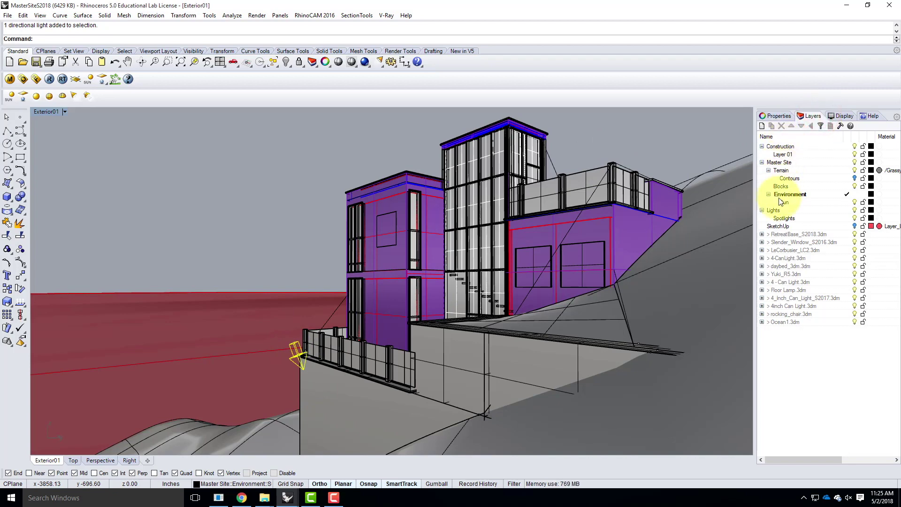
pyautogui.click(855, 203)
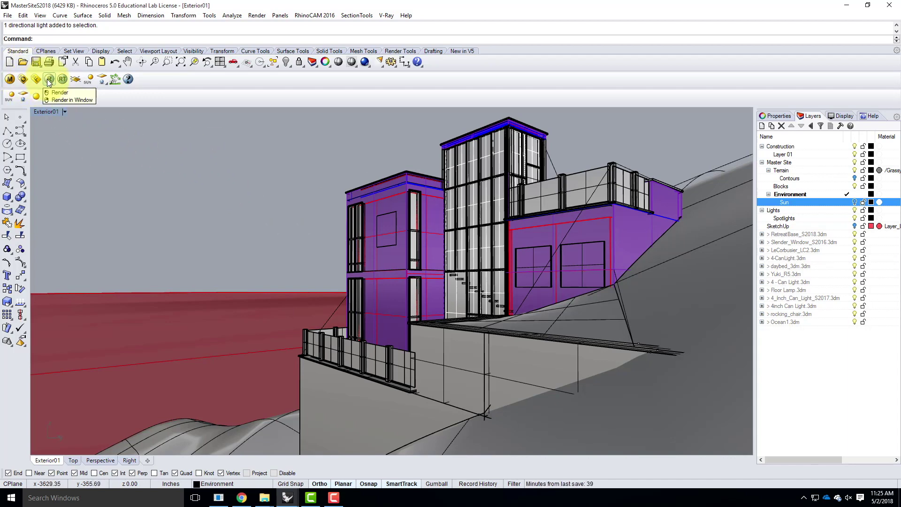
# - Save the MasterSiteS2018 model and start a V-Ray render of the Exterior01 view
pyautogui.click(7, 15)
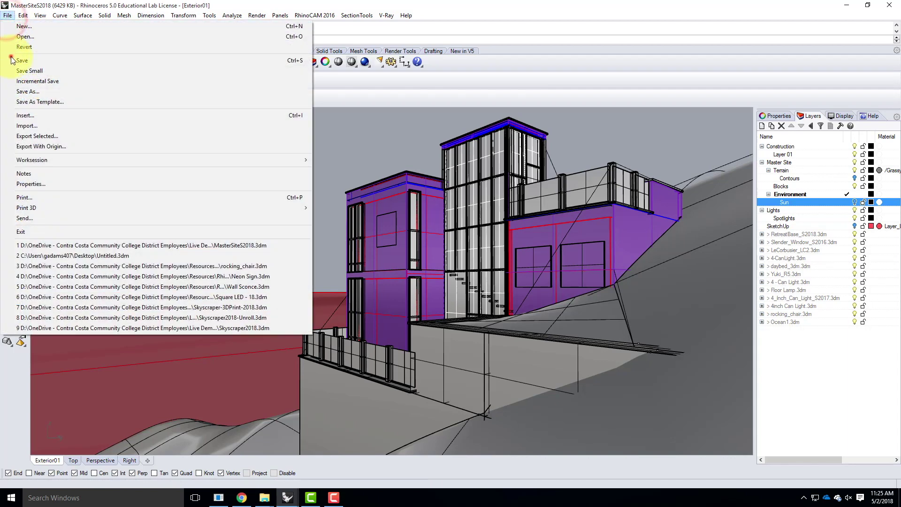
pyautogui.click(19, 60)
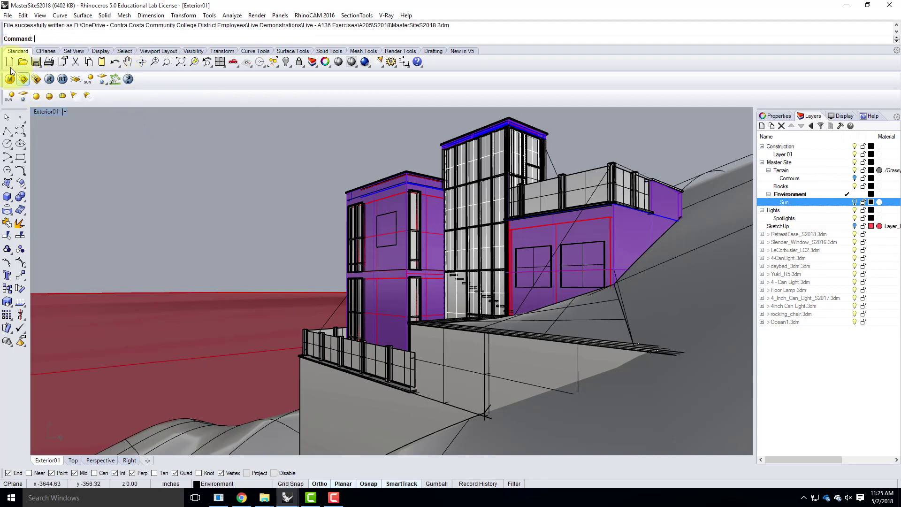
pyautogui.click(50, 79)
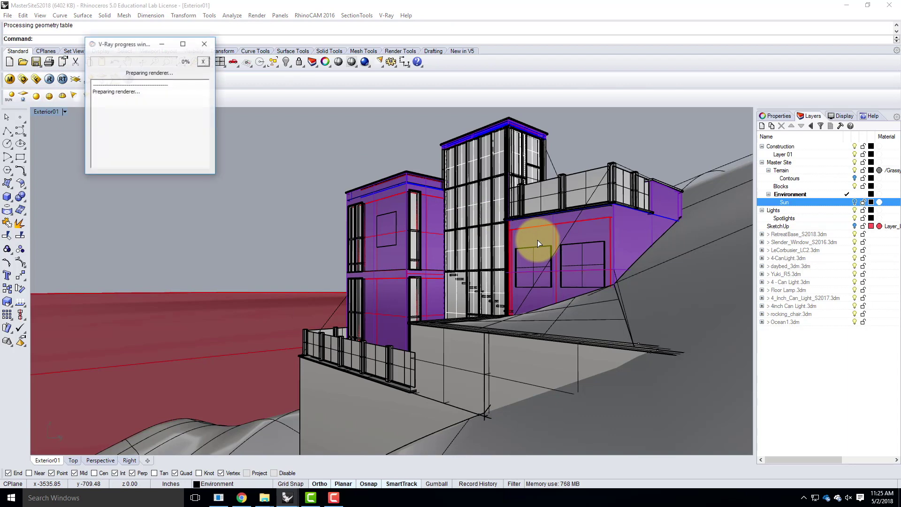
# - Move and enlarge the V-Ray frame buffer, inspect the test render at 200% and minimize it
pyautogui.moveTo(436, 217); pyautogui.dragTo(401, 106)
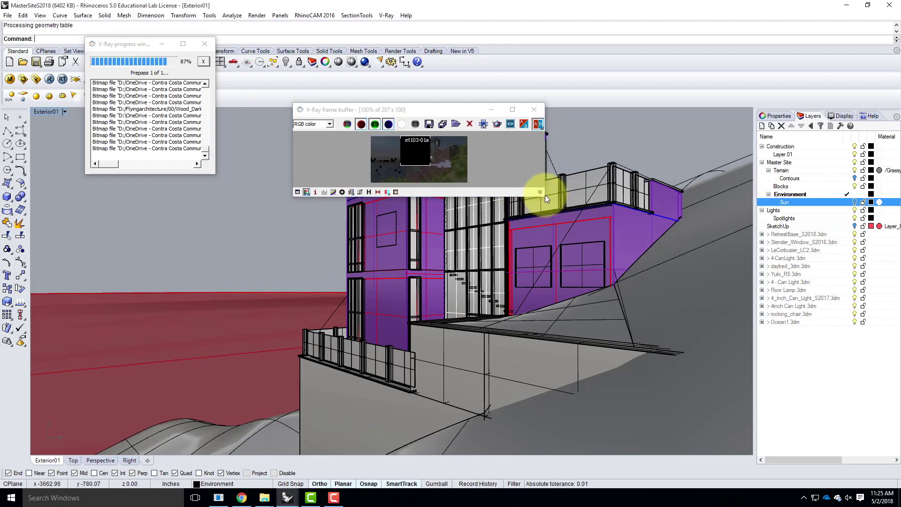
pyautogui.moveTo(543, 199); pyautogui.dragTo(686, 315)
pyautogui.scroll(1, 526, 197)
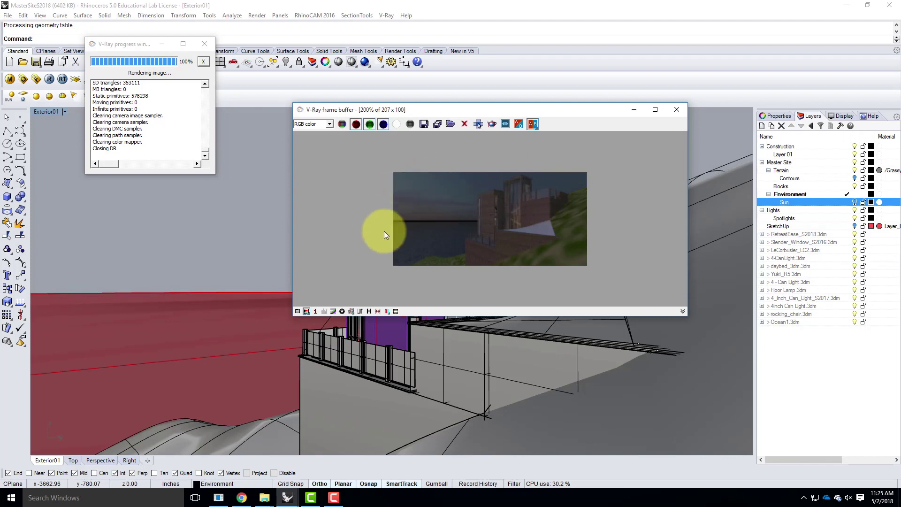
pyautogui.click(634, 110)
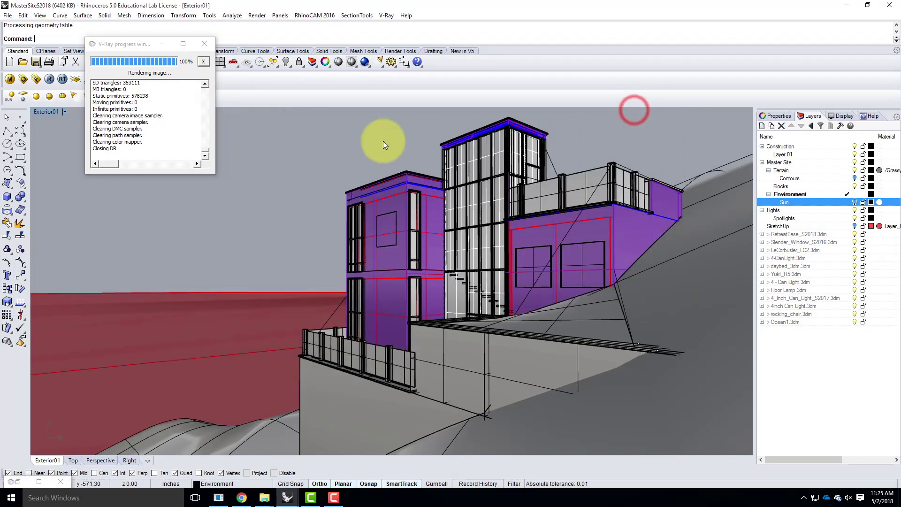
# - Load the DTFA-Night-Milkyway-IRBF.visopt file from the Milkyway folder of Night HDRIs into the V-Ray options
pyautogui.click(22, 78)
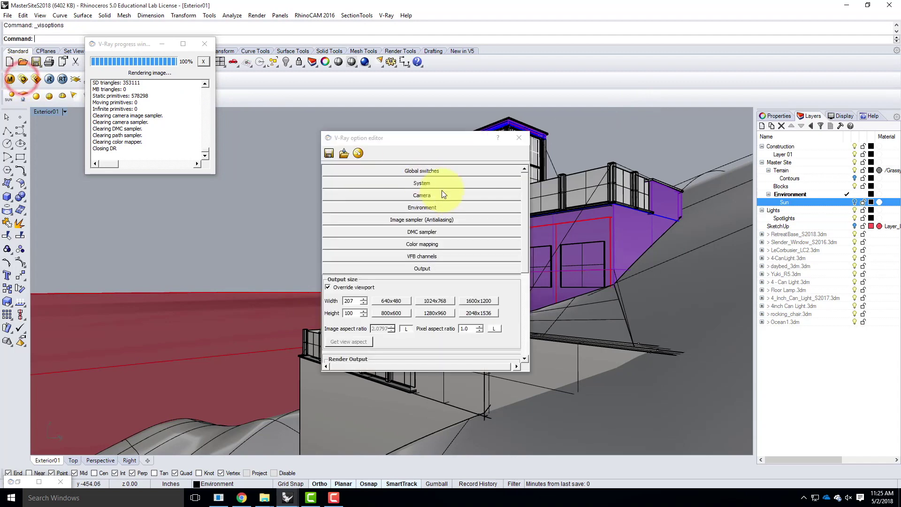
pyautogui.click(344, 153)
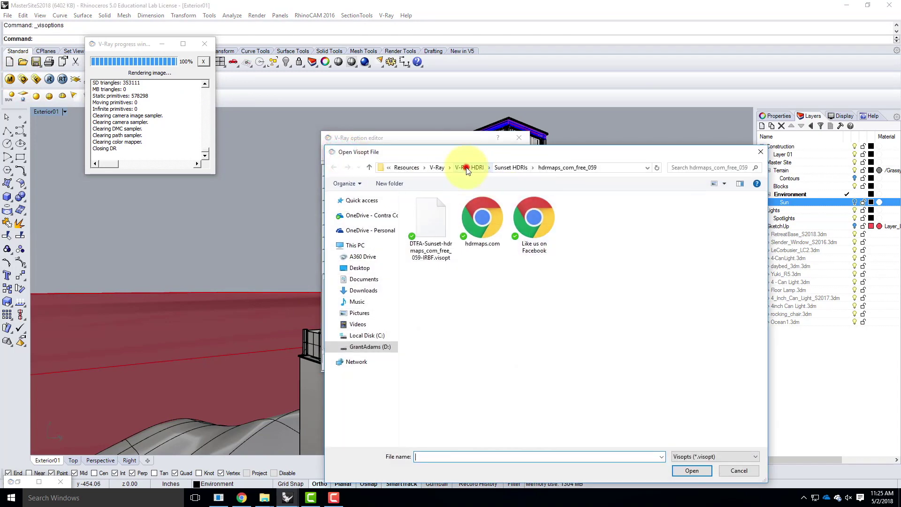
pyautogui.click(469, 168)
pyautogui.doubleClick(438, 219)
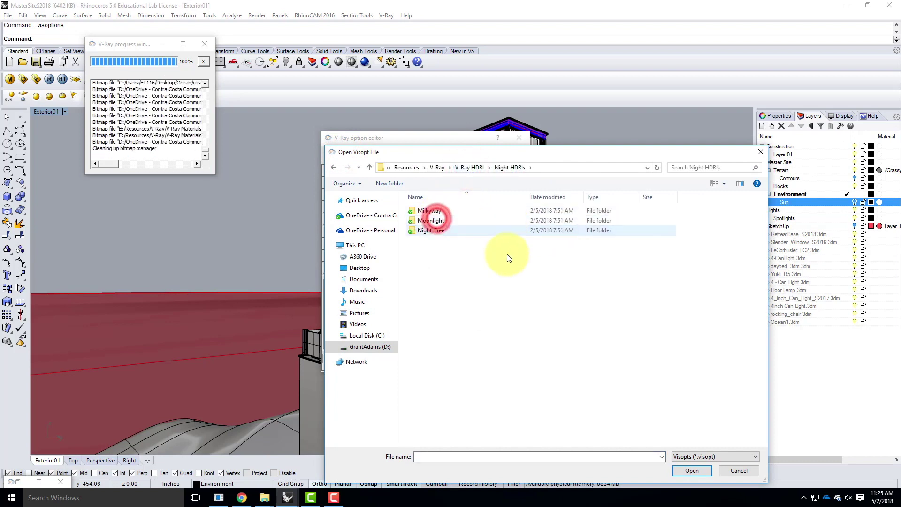
pyautogui.doubleClick(443, 219)
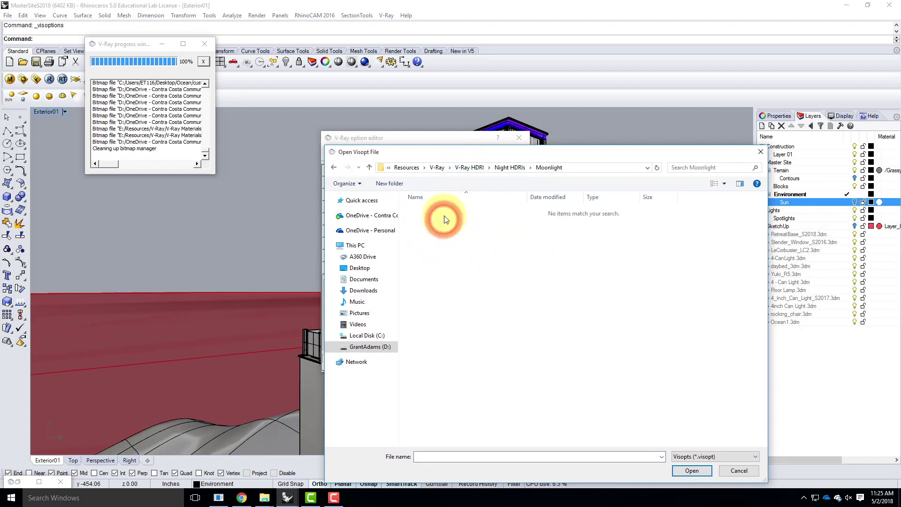
pyautogui.click(516, 168)
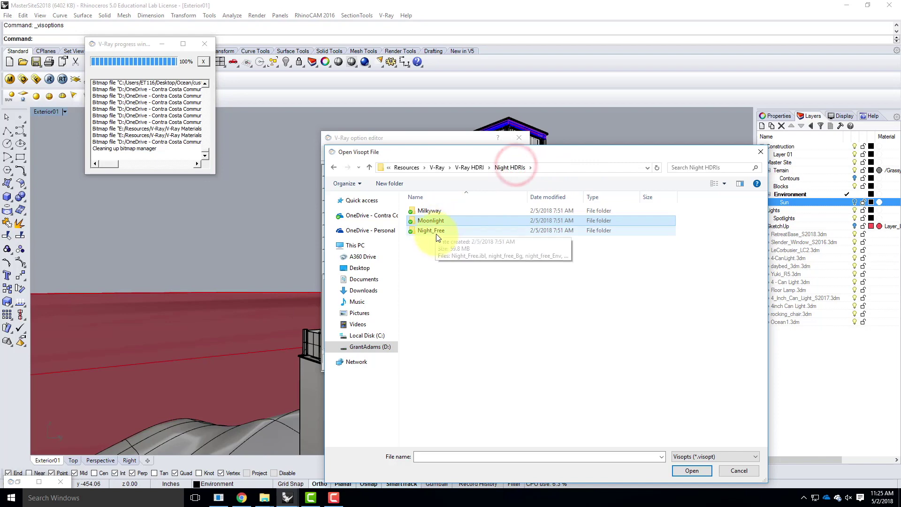
pyautogui.click(436, 212)
pyautogui.doubleClick(435, 212)
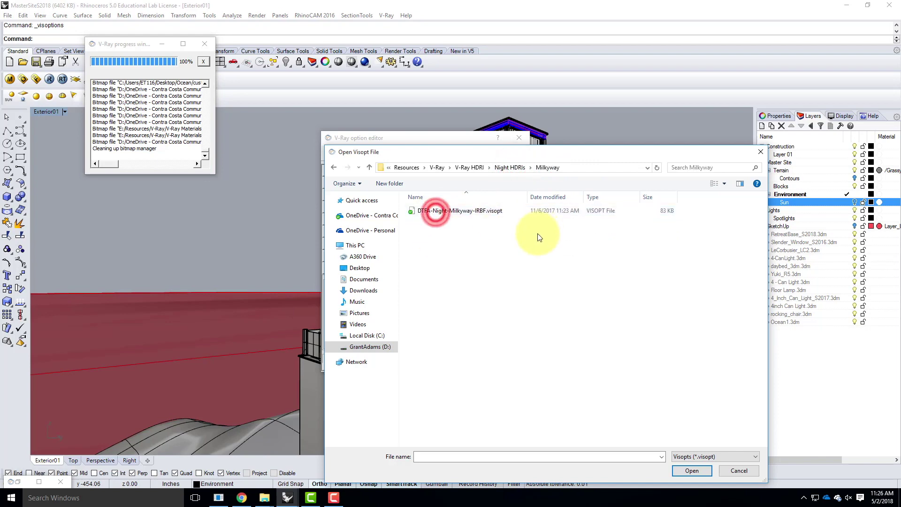
pyautogui.click(464, 210)
pyautogui.click(690, 470)
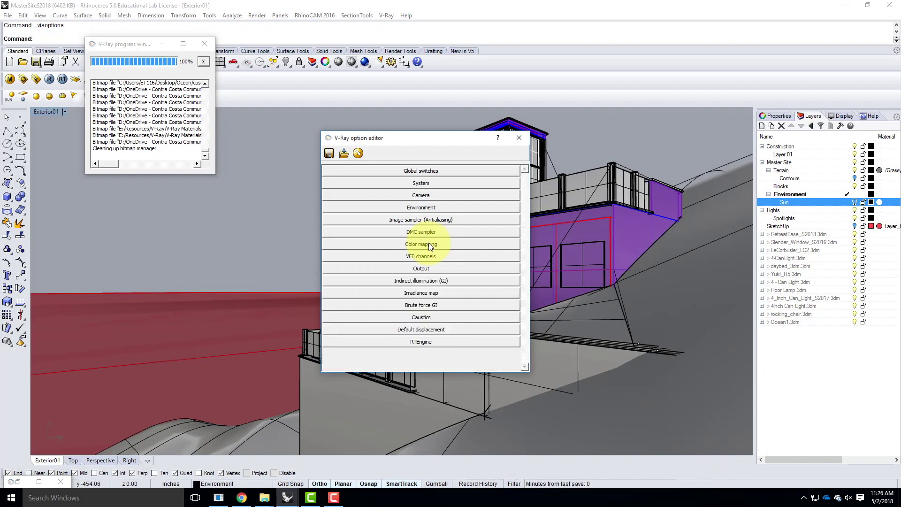
# - Set the environment's GI skylight texture to the Milkyway_Light bitmap from the Night HDRIs Milkyway folder
pyautogui.click(427, 210)
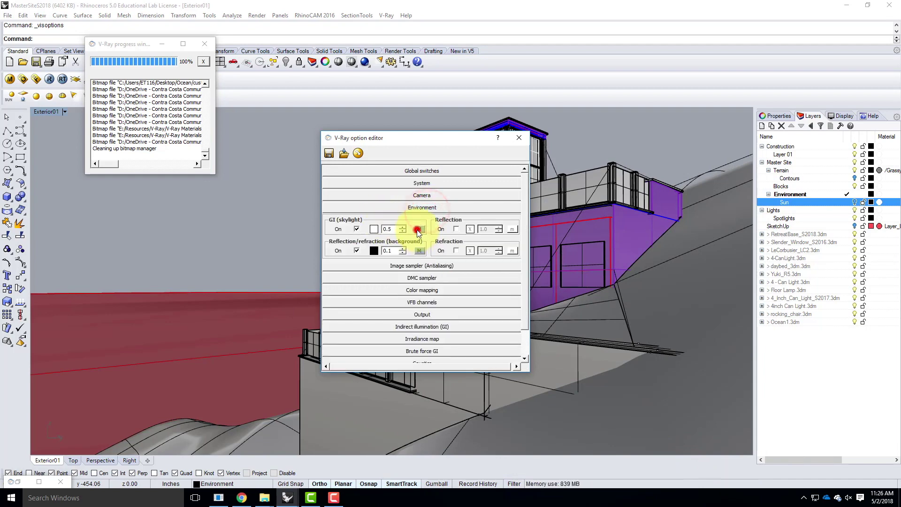
pyautogui.click(416, 227)
pyautogui.click(476, 180)
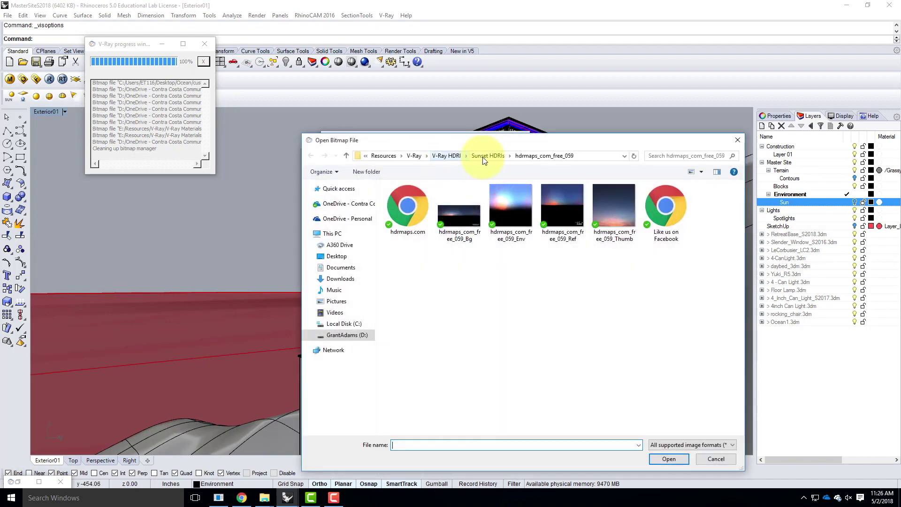
pyautogui.click(450, 155)
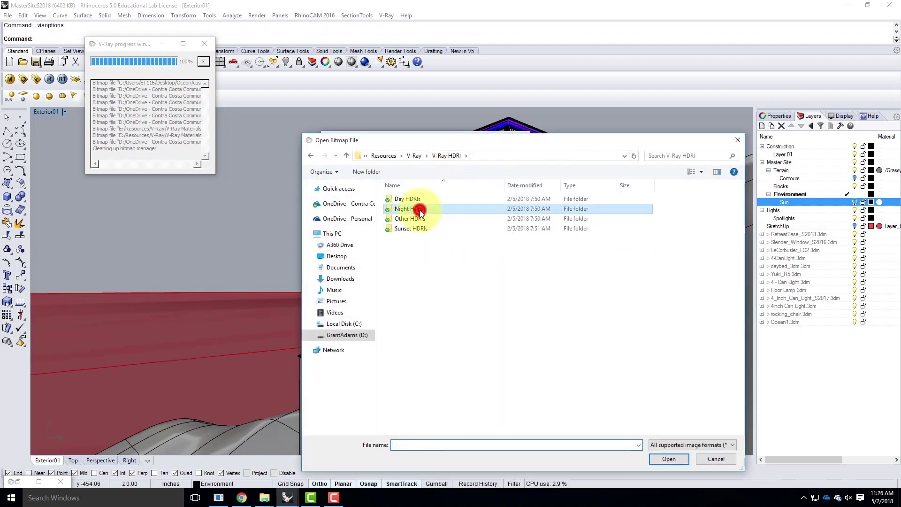
pyautogui.doubleClick(420, 212)
pyautogui.click(411, 200)
pyautogui.doubleClick(410, 201)
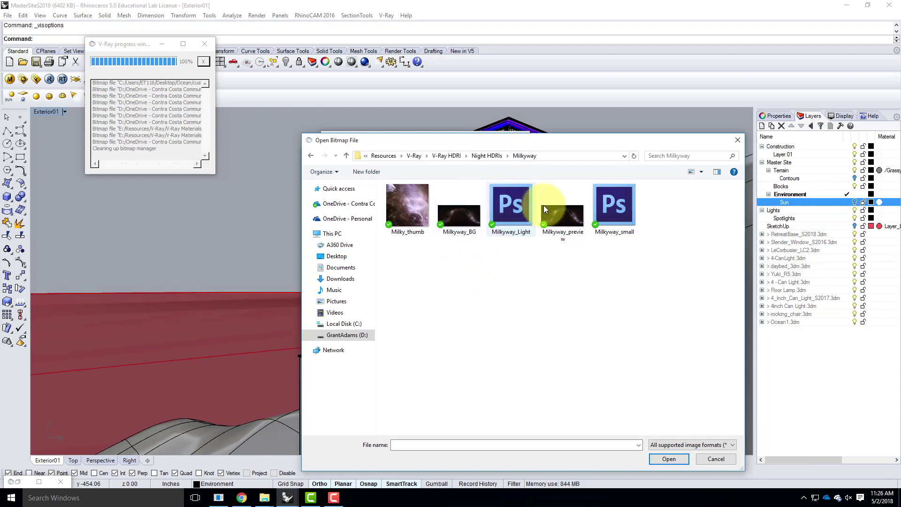
pyautogui.click(517, 207)
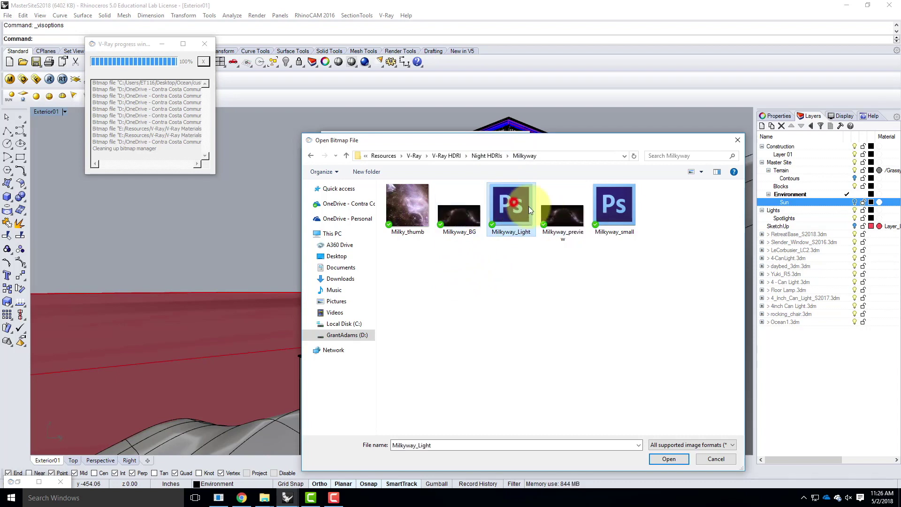
pyautogui.click(667, 459)
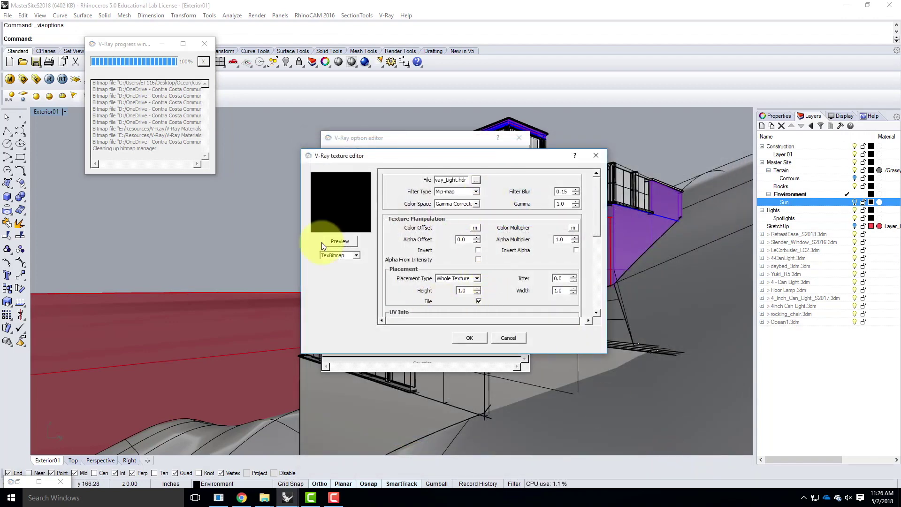
pyautogui.click(471, 338)
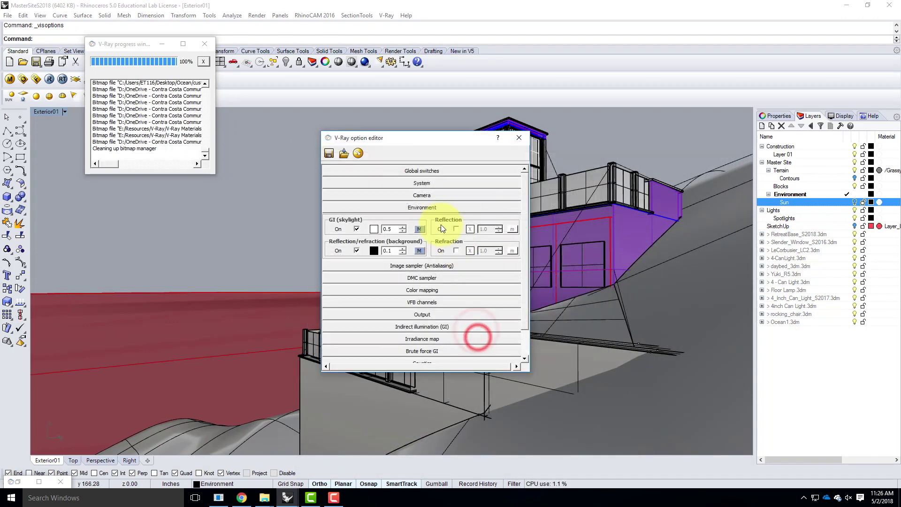
# - Set the environment's reflection/refraction background texture to the Milkyway_small bitmap and collapse the Environment settings
pyautogui.click(419, 251)
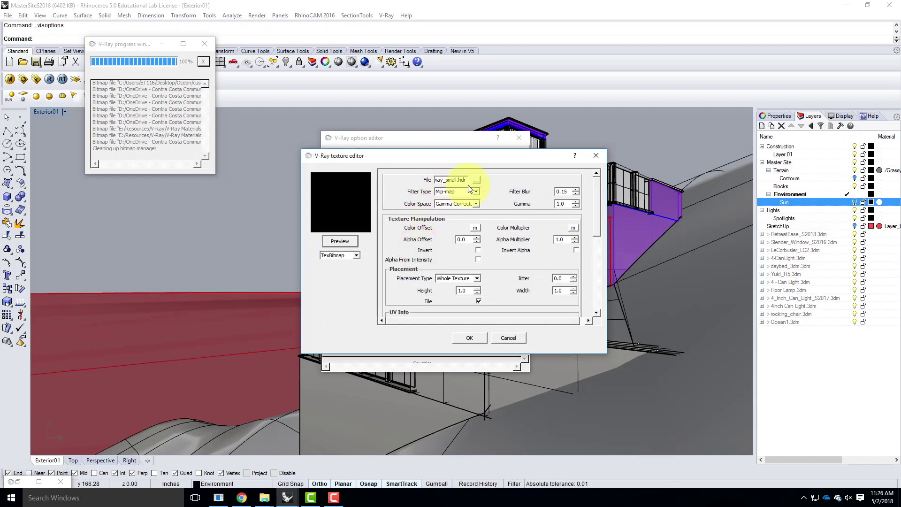
pyautogui.click(474, 179)
pyautogui.click(613, 206)
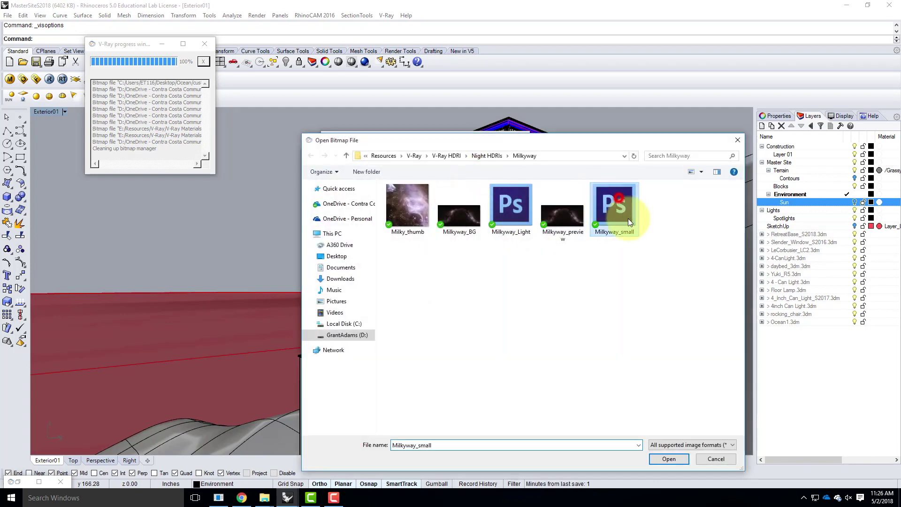
pyautogui.click(669, 459)
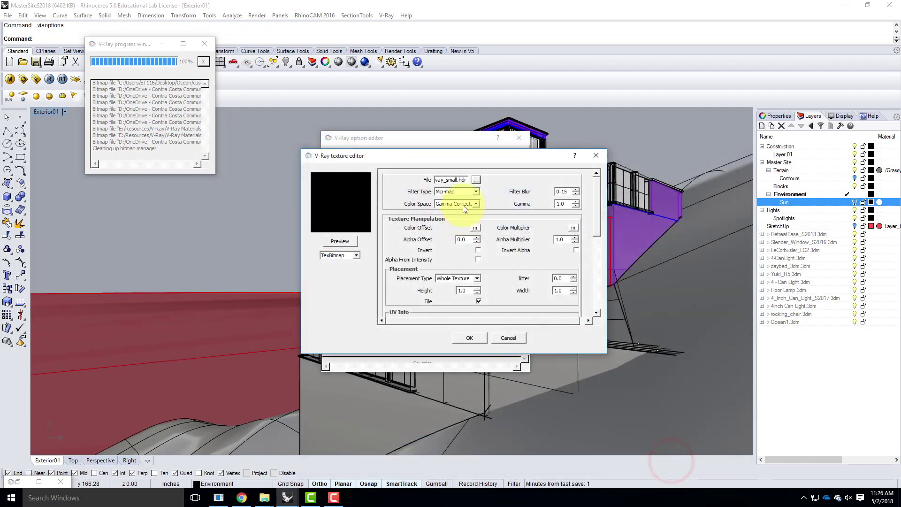
pyautogui.click(477, 342)
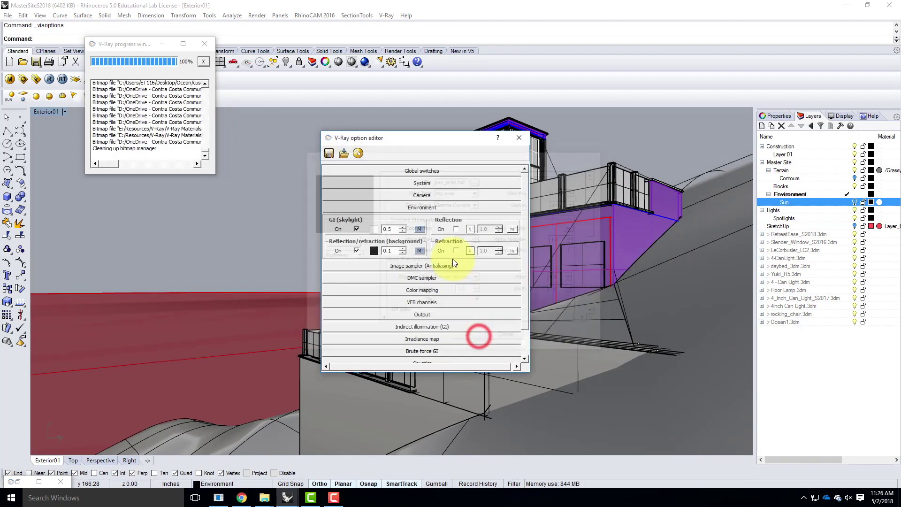
pyautogui.click(426, 207)
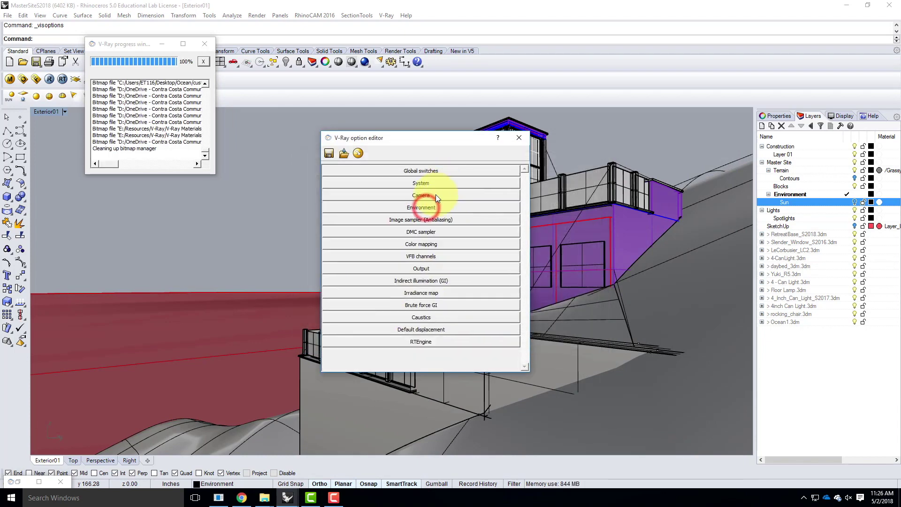
# - Match the output's image aspect ratio to the view, lock it and set the render size to 207 x 100 pixels
pyautogui.click(428, 268)
pyautogui.click(403, 329)
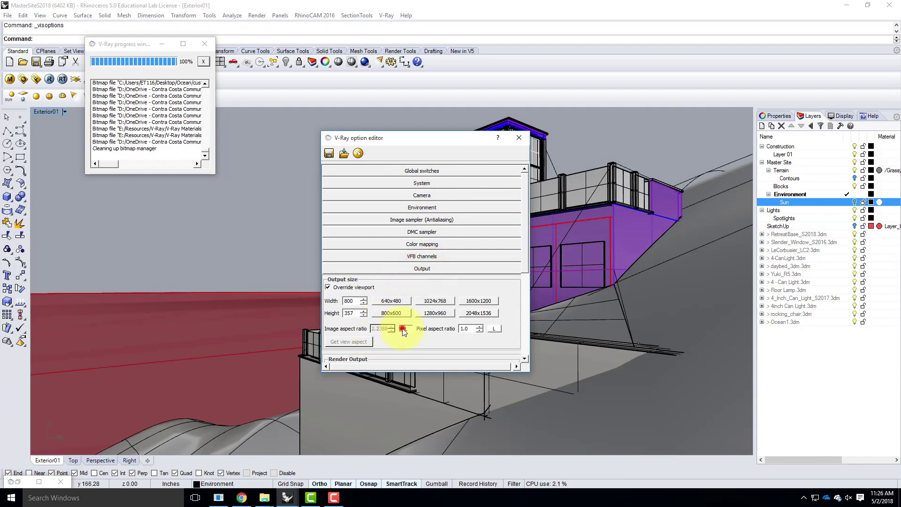
pyautogui.click(351, 341)
pyautogui.click(408, 328)
pyautogui.doubleClick(350, 313)
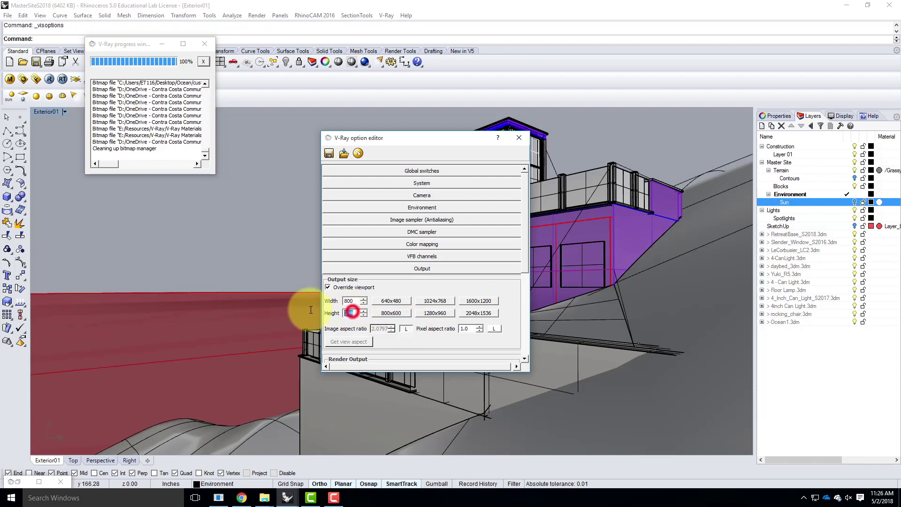
pyautogui.write('100')
pyautogui.click(347, 300)
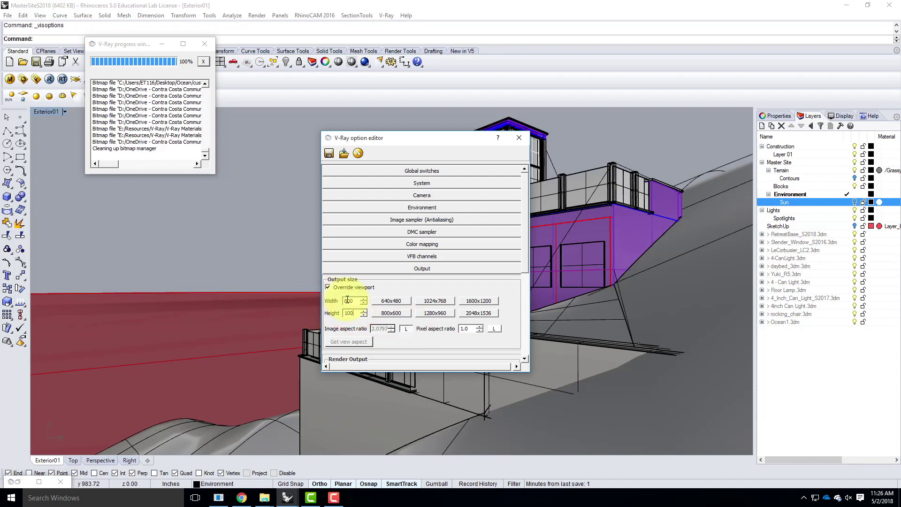
# - Turn on distributed rendering, resolve the host servers and close the option editor
pyautogui.click(439, 182)
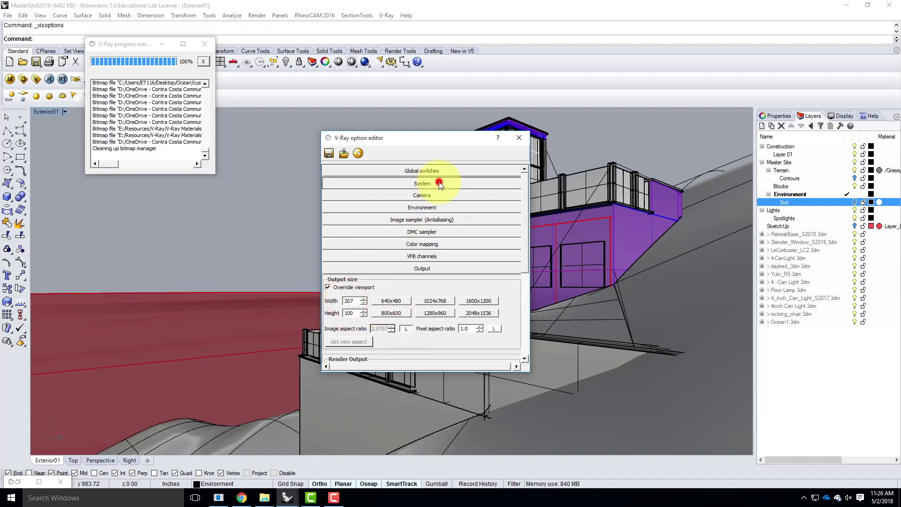
pyautogui.click(417, 271)
pyautogui.click(508, 271)
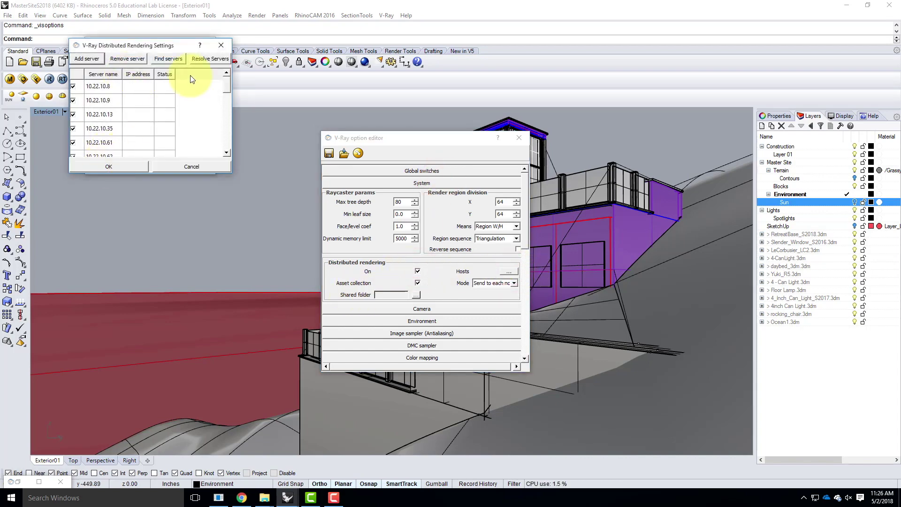
pyautogui.click(200, 60)
pyautogui.click(104, 166)
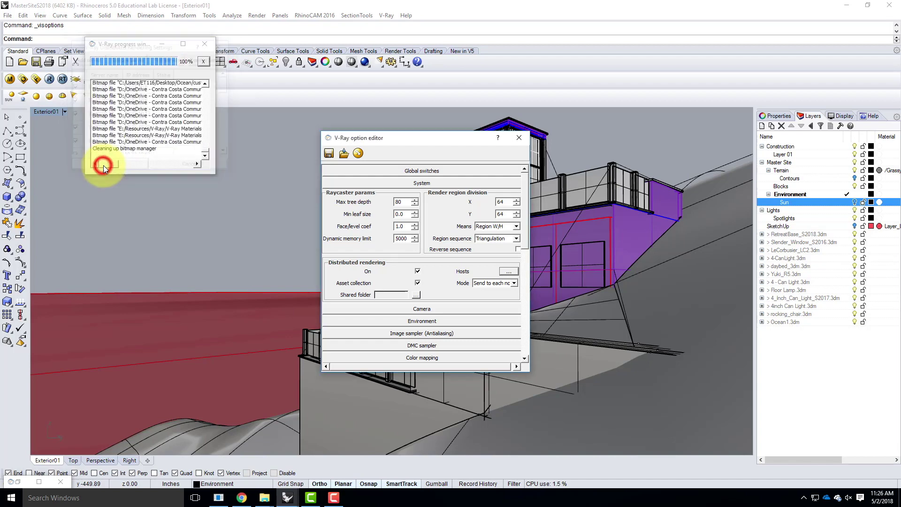
pyautogui.click(520, 138)
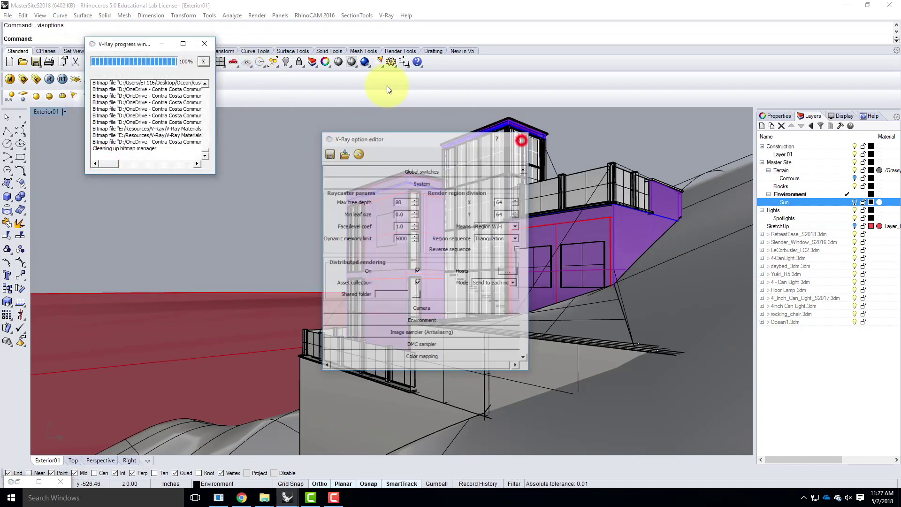
# - Render the Exterior01 view with the Milkyway setup, inspect the result at 800%, then close the frame buffer and minimize the progress window
pyautogui.click(205, 44)
pyautogui.click(49, 79)
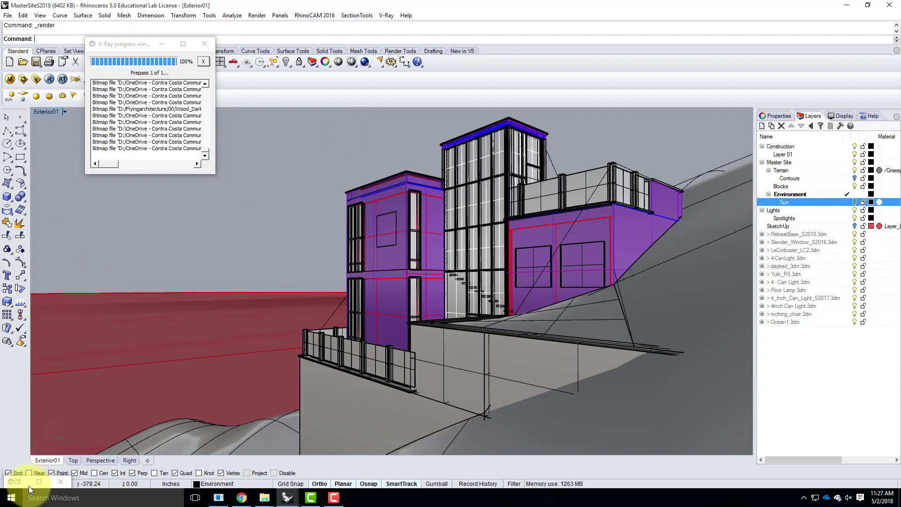
pyautogui.click(41, 484)
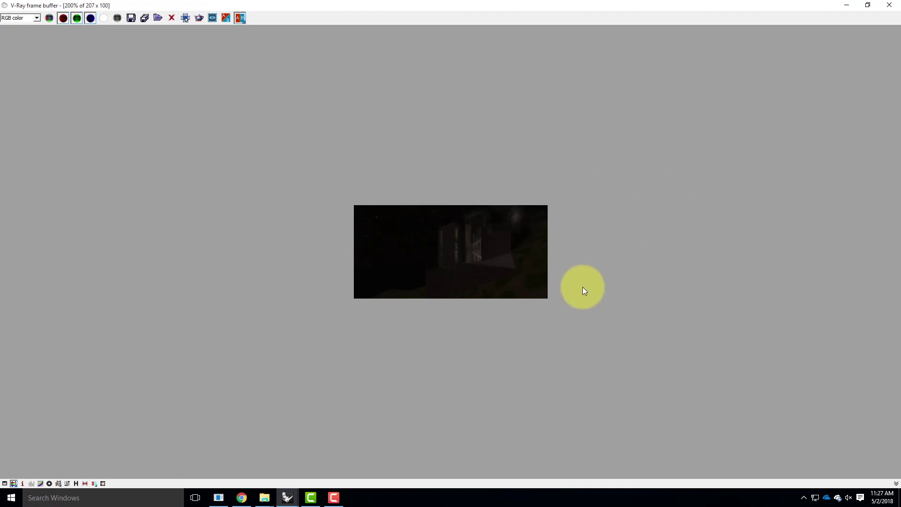
pyautogui.scroll(1, 429, 233)
pyautogui.scroll(1, 427, 230)
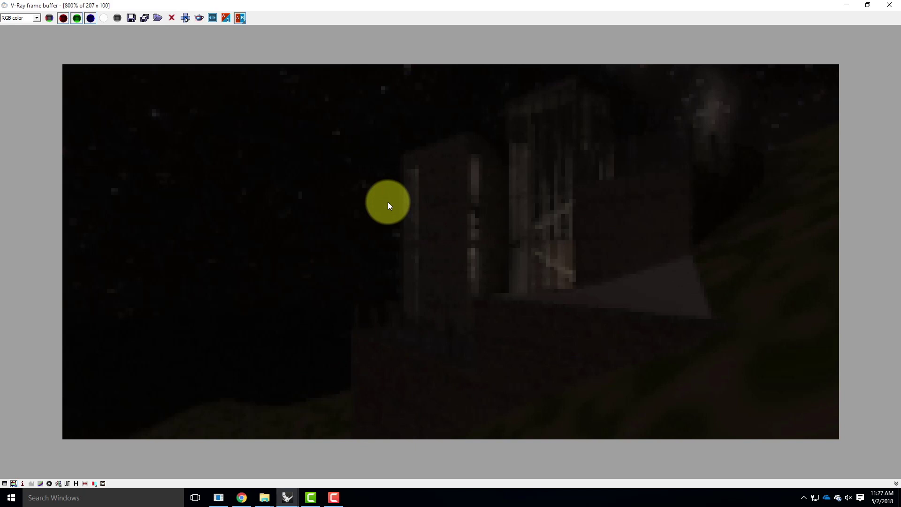
pyautogui.click(889, 5)
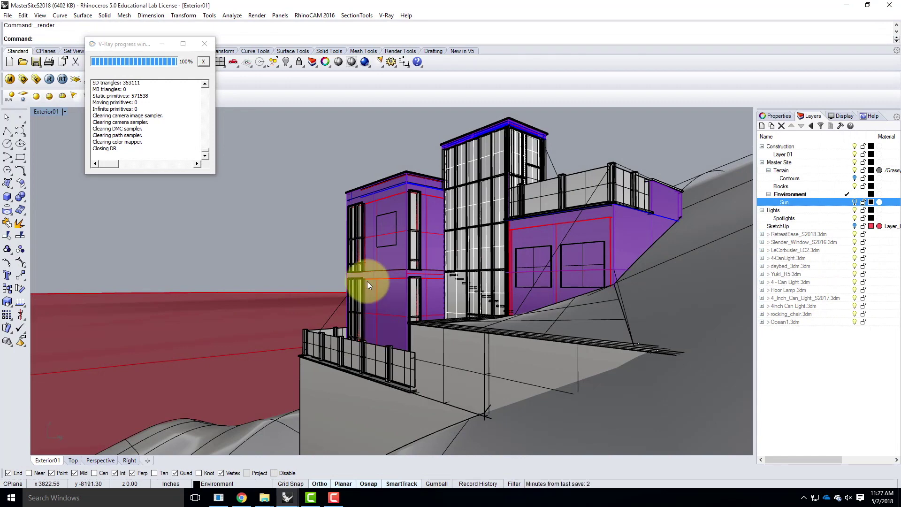
pyautogui.click(163, 43)
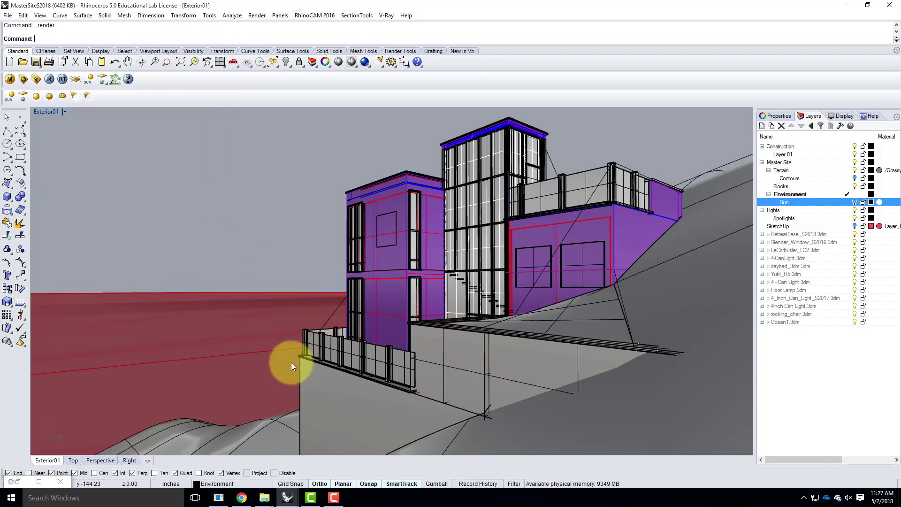
# - Examine the deck edge, railing and retaining wall below the building from several angles and distances
pyautogui.moveTo(298, 360); pyautogui.dragTo(447, 403, button='right')
pyautogui.scroll(6, 461, 348)
pyautogui.moveTo(430, 362)
pyautogui.mouseDown(button='right')
pyautogui.moveTo(469, 368)
pyautogui.moveTo(486, 341)
pyautogui.mouseUp(button='right')
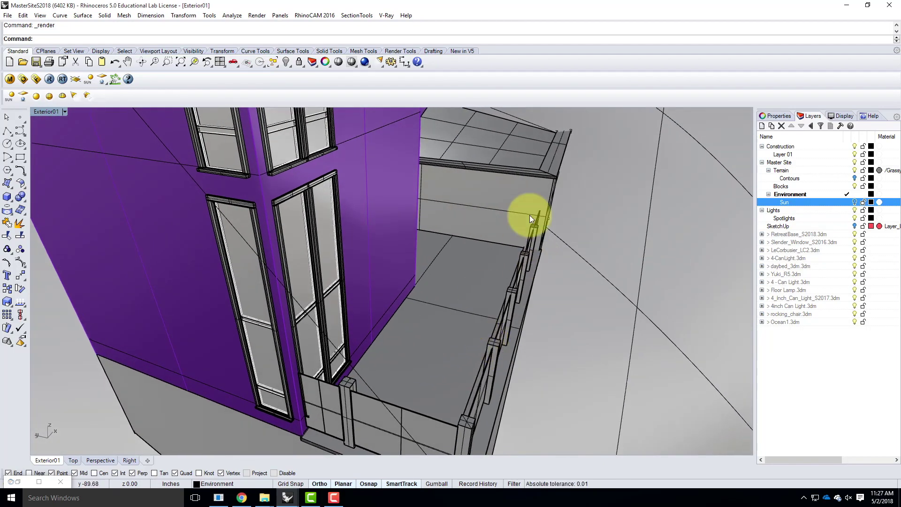
pyautogui.scroll(-5, 370, 201)
pyautogui.moveTo(499, 295)
pyautogui.mouseDown(button='right')
pyautogui.moveTo(396, 287)
pyautogui.moveTo(437, 175)
pyautogui.moveTo(527, 308)
pyautogui.moveTo(483, 263)
pyautogui.mouseUp(button='right')
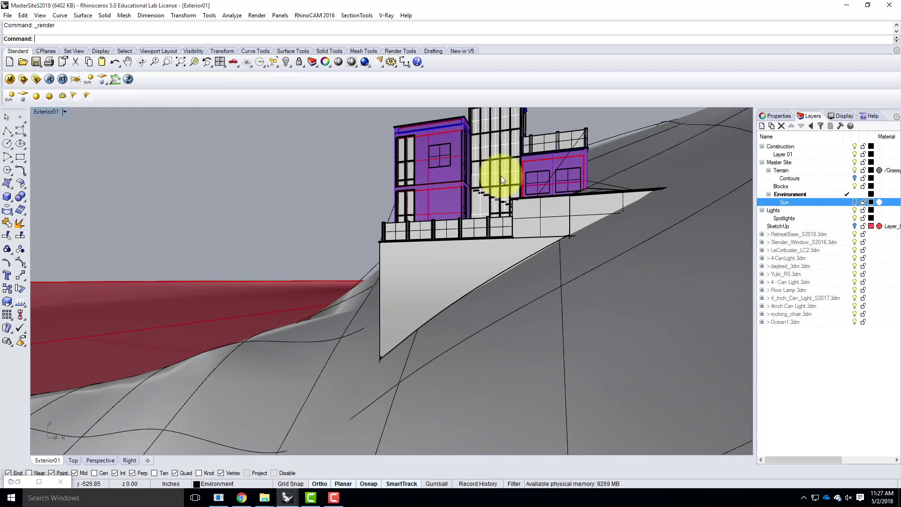
pyautogui.moveTo(438, 181)
pyautogui.mouseDown(button='right')
pyautogui.moveTo(493, 207)
pyautogui.moveTo(407, 241)
pyautogui.mouseUp(button='right')
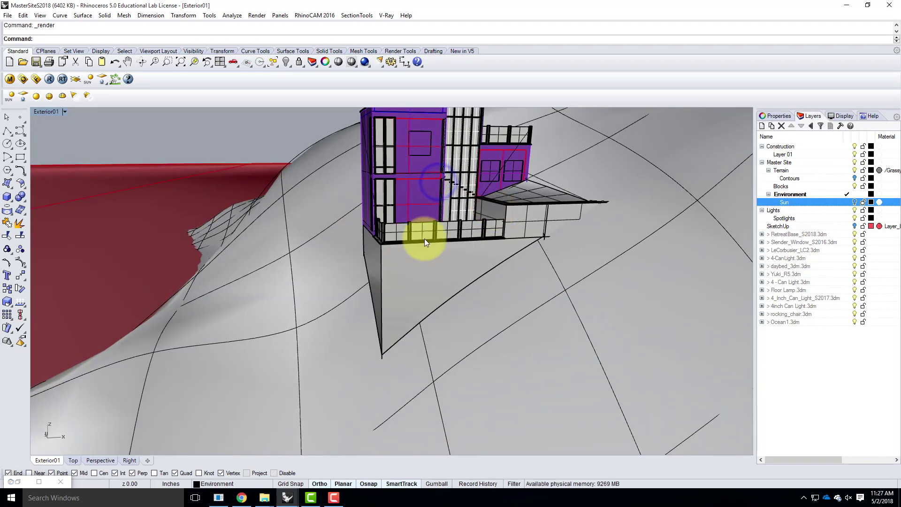
pyautogui.scroll(5, 407, 241)
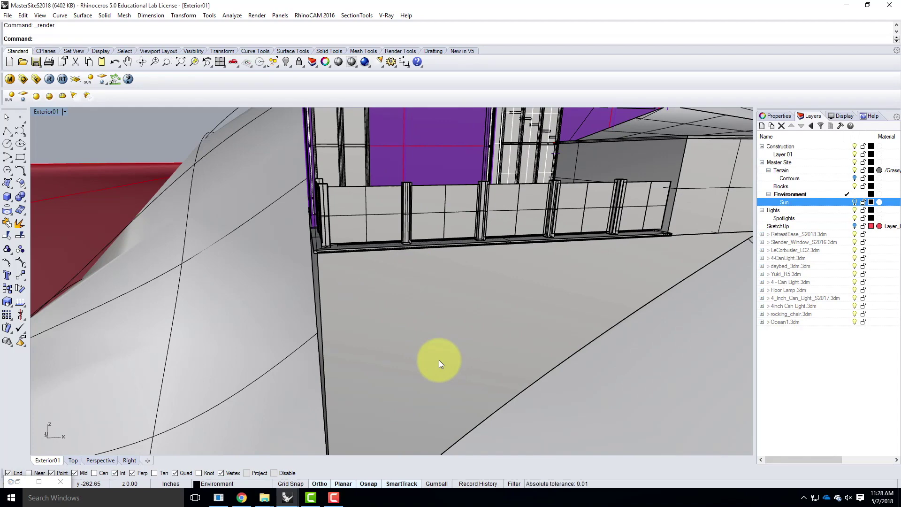
pyautogui.moveTo(396, 338)
pyautogui.mouseDown(button='right')
pyautogui.moveTo(446, 311)
pyautogui.moveTo(372, 261)
pyautogui.mouseUp(button='right')
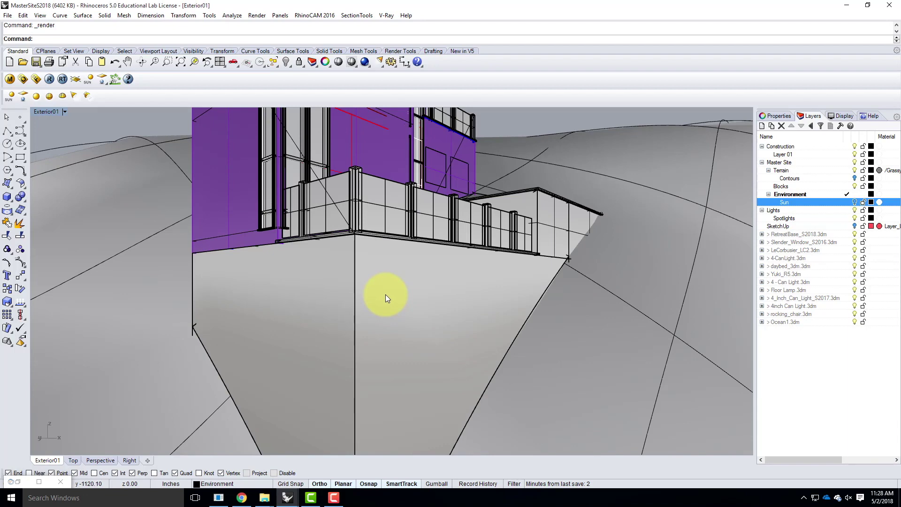
pyautogui.scroll(3, 438, 244)
pyautogui.moveTo(499, 292); pyautogui.dragTo(489, 283, button='right')
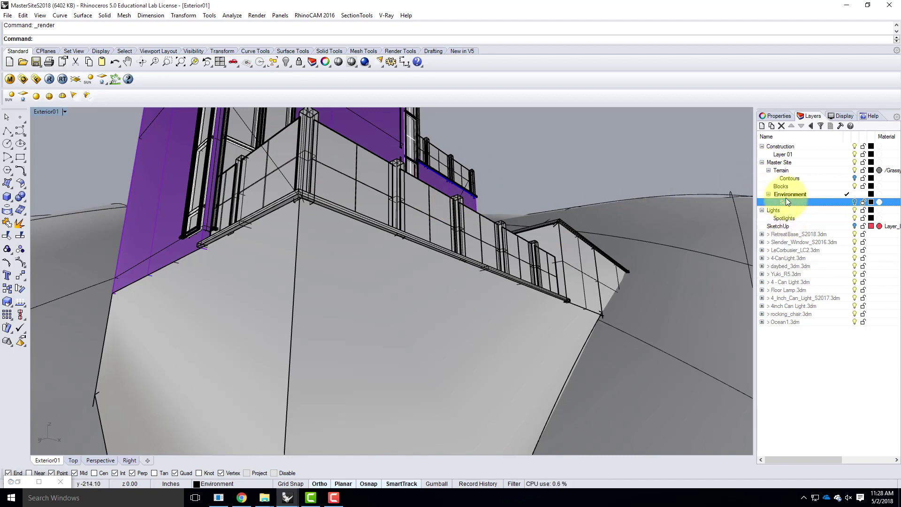
# - Create a sublayer named R-Wall under the Lights layer and make it the current layer
pyautogui.click(774, 210)
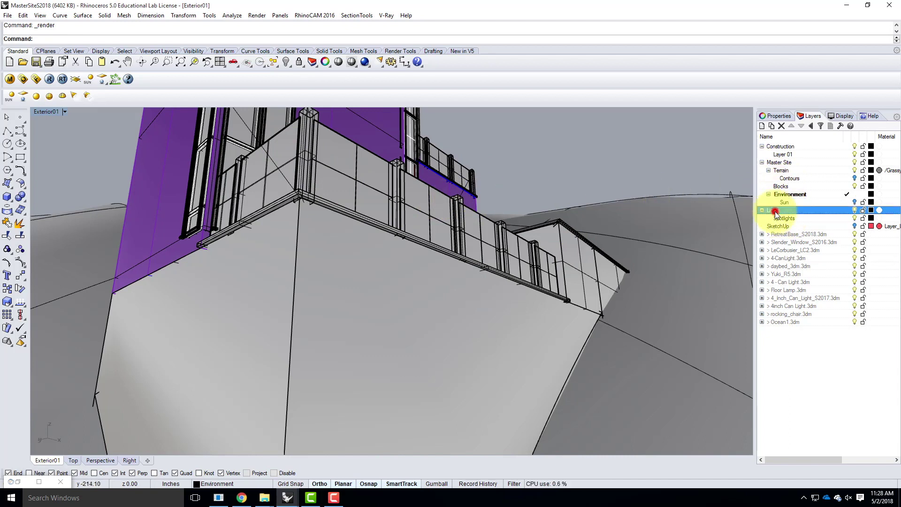
pyautogui.click(772, 127)
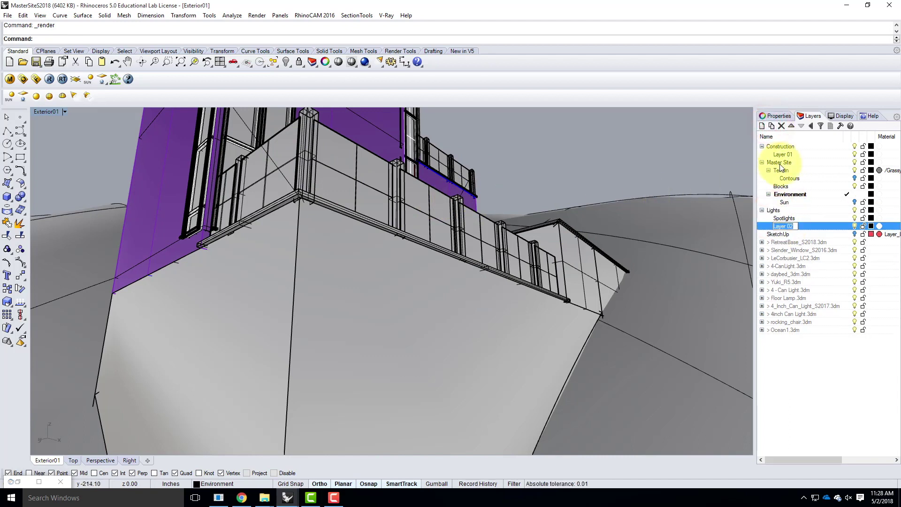
pyautogui.write('Rectangu')
pyautogui.press('BackSpace')
pyautogui.press('BackSpace')
pyautogui.press('BackSpace')
pyautogui.press('BackSpace')
pyautogui.press('BackSpace')
pyautogui.press('BackSpace')
pyautogui.press('BackSpace')
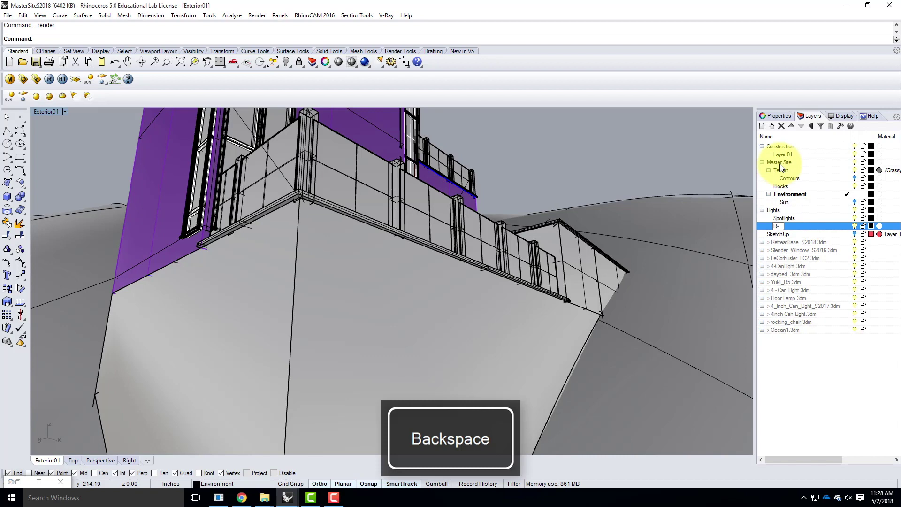
pyautogui.write('-Wall')
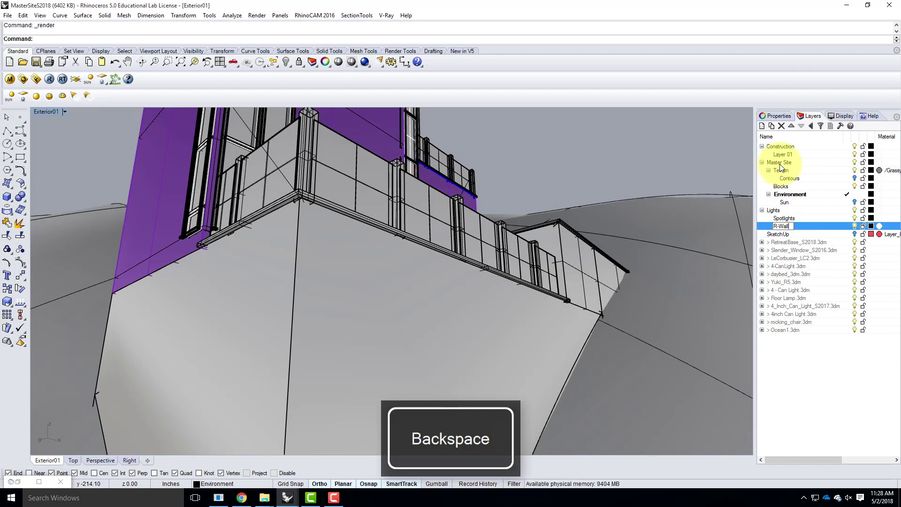
pyautogui.press('Return')
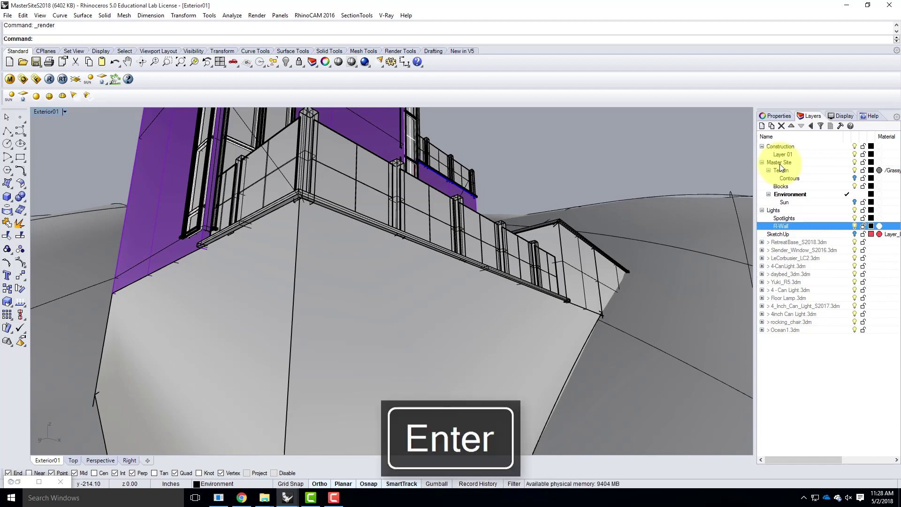
pyautogui.click(840, 225)
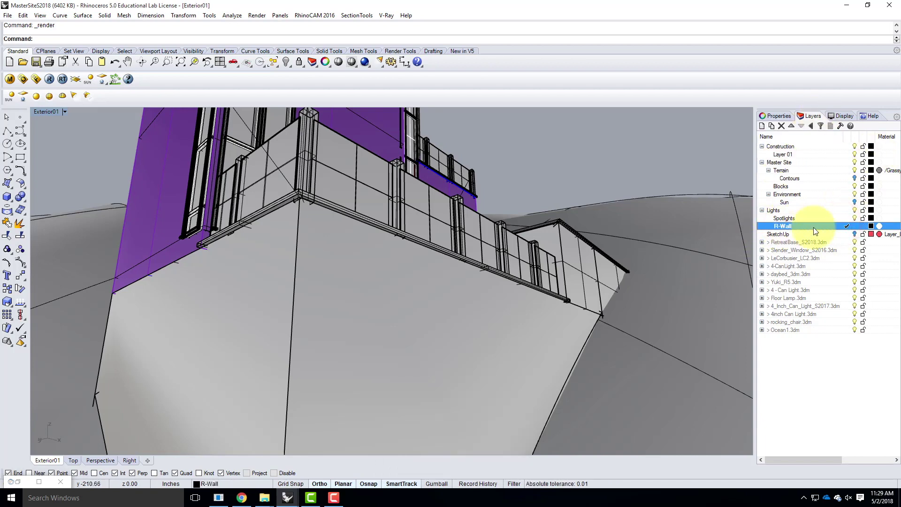
# - Create a rectangular light on the underside of the deck's front overhang, spanning the edge's full length and about 2 inches wide up to the wall
pyautogui.moveTo(327, 215); pyautogui.dragTo(319, 196, button='right')
pyautogui.moveTo(381, 210); pyautogui.dragTo(259, 191, button='right')
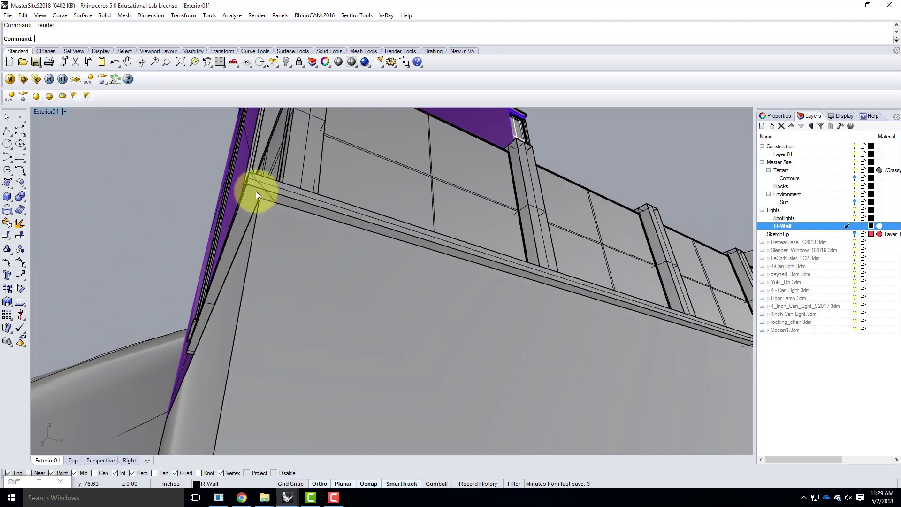
pyautogui.click(23, 96)
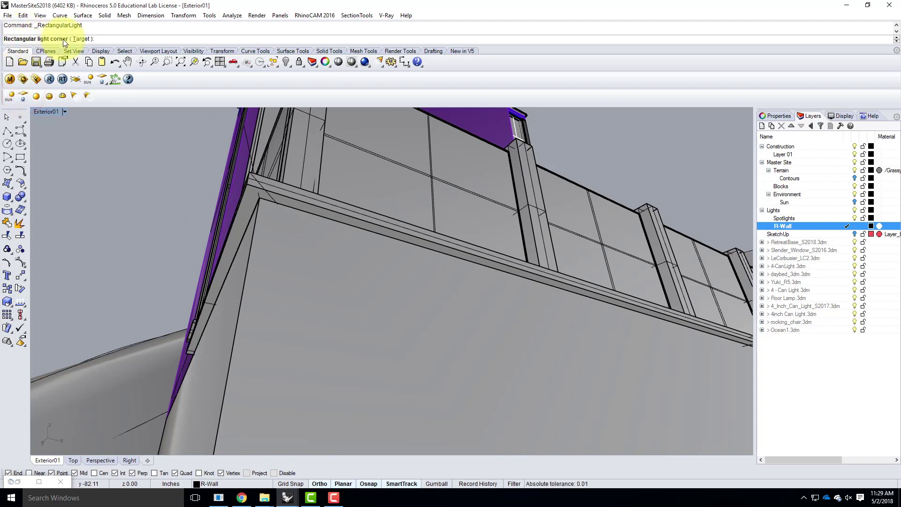
pyautogui.click(246, 184)
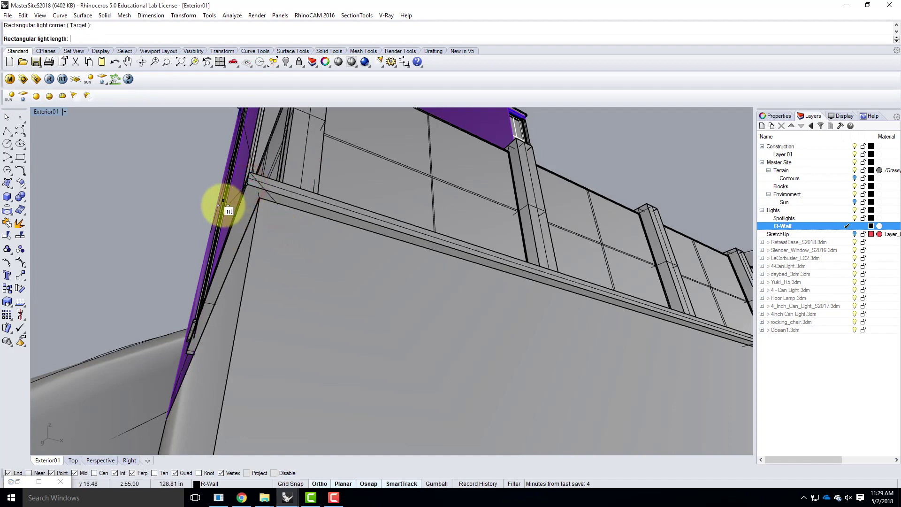
pyautogui.moveTo(241, 227)
pyautogui.mouseDown(button='right')
pyautogui.moveTo(181, 219)
pyautogui.moveTo(240, 224)
pyautogui.mouseUp(button='right')
pyautogui.scroll(8, 515, 298)
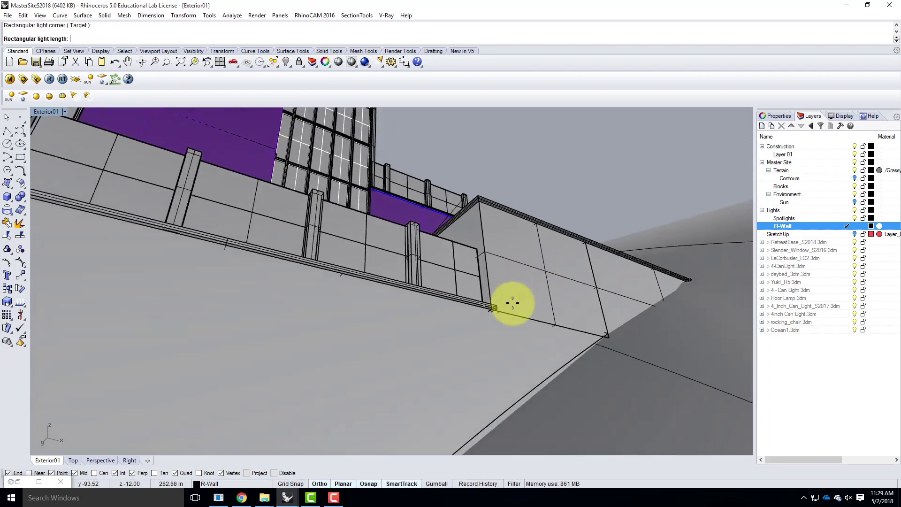
pyautogui.scroll(3, 497, 327)
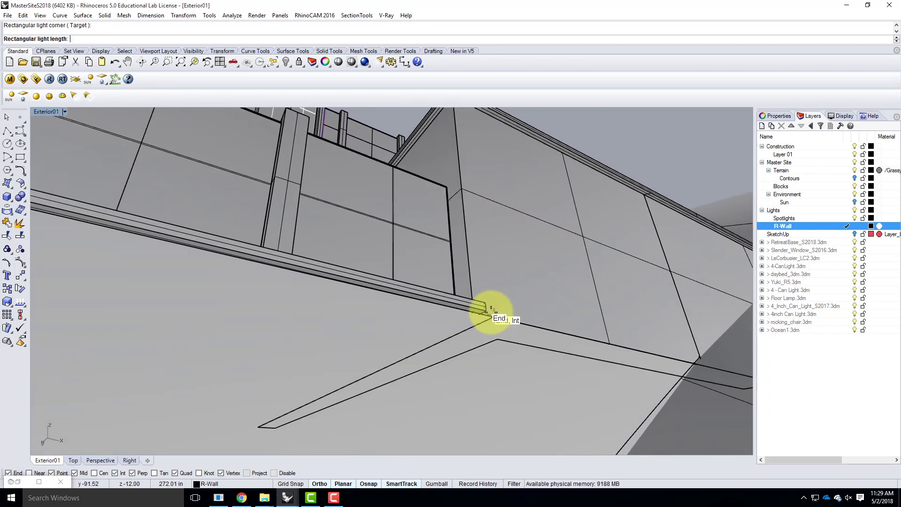
pyautogui.click(489, 309)
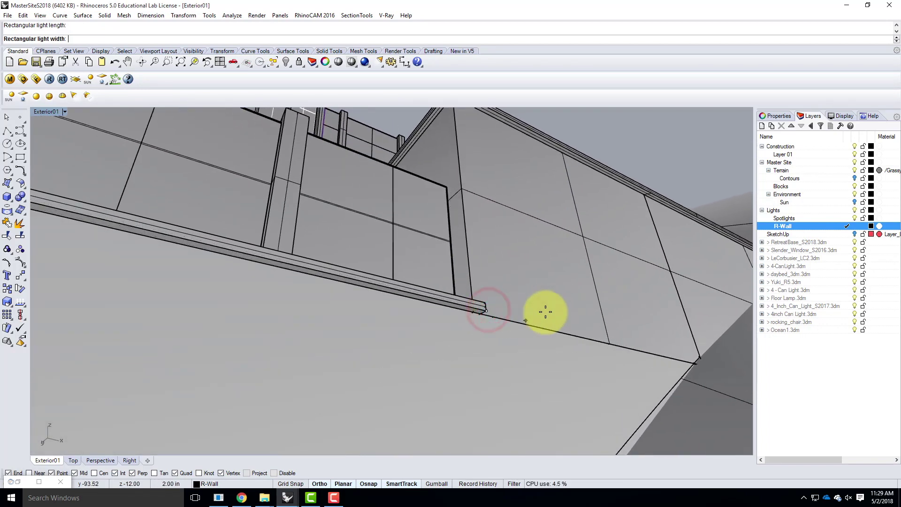
pyautogui.scroll(-5, 545, 311)
pyautogui.scroll(-5, 565, 307)
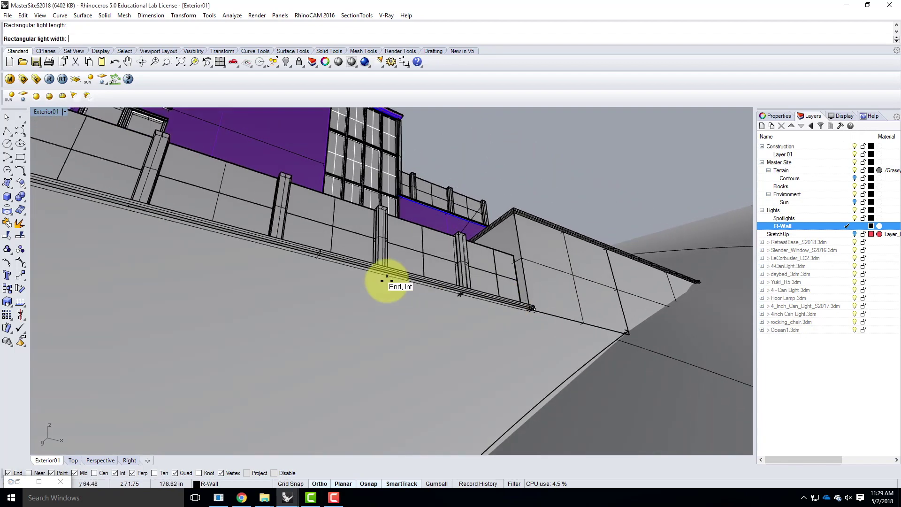
pyautogui.scroll(5, 332, 257)
pyautogui.scroll(5, 243, 223)
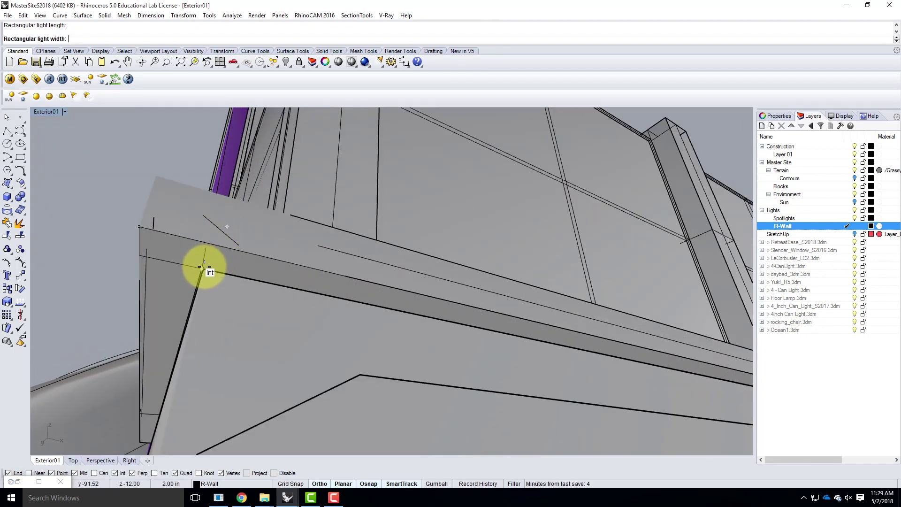
pyautogui.click(204, 267)
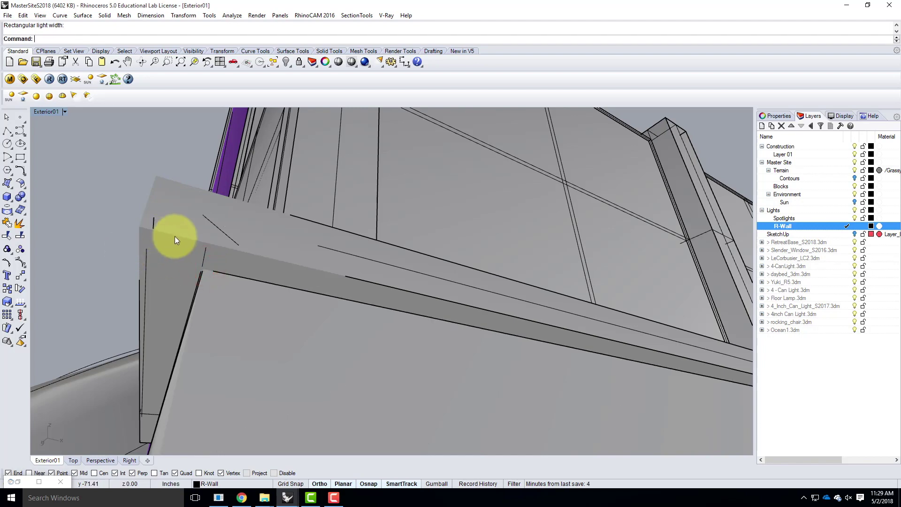
# - Select the new rectangular light under the deck edge and check its direction arrow
pyautogui.scroll(-5, 289, 254)
pyautogui.click(670, 357)
pyautogui.moveTo(706, 386); pyautogui.dragTo(497, 338, button='right')
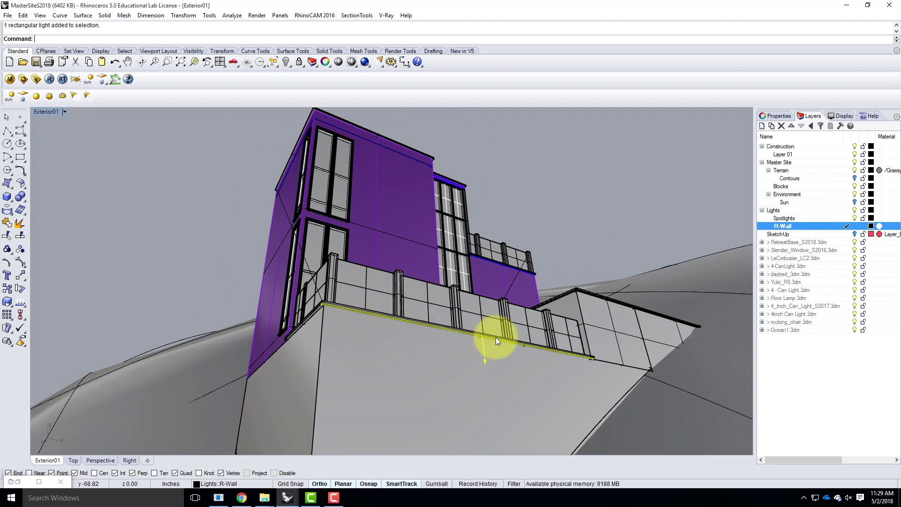
pyautogui.scroll(3, 492, 345)
pyautogui.scroll(2, 489, 345)
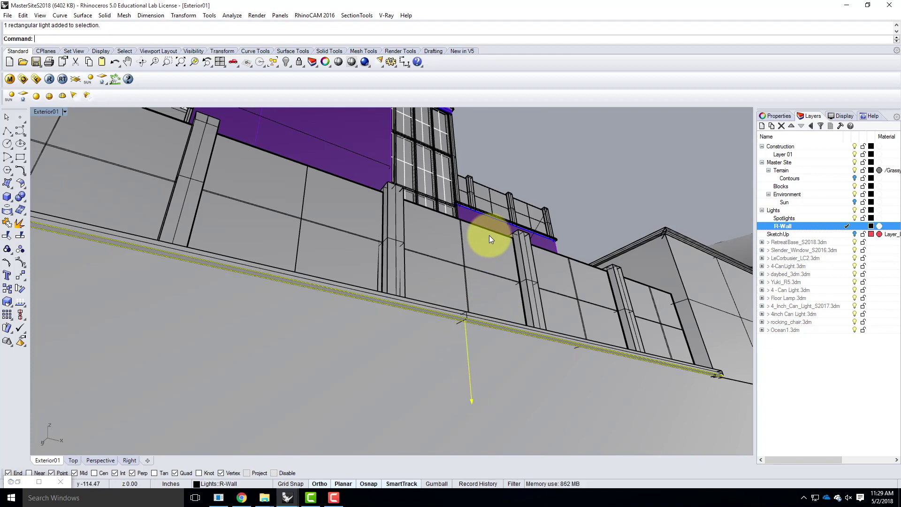
# - Flip the rectangular light's direction and flip it back to face downward
pyautogui.write('Flip')
pyautogui.press('Return')
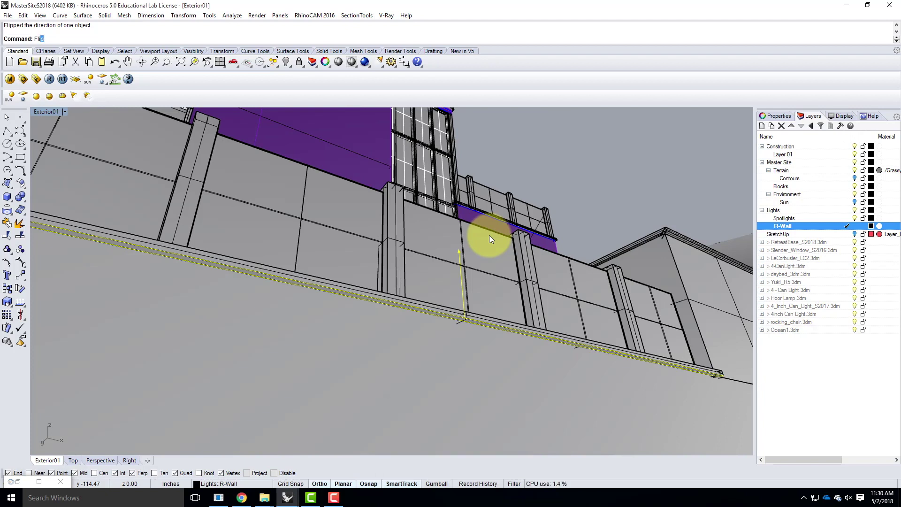
pyautogui.press('Return')
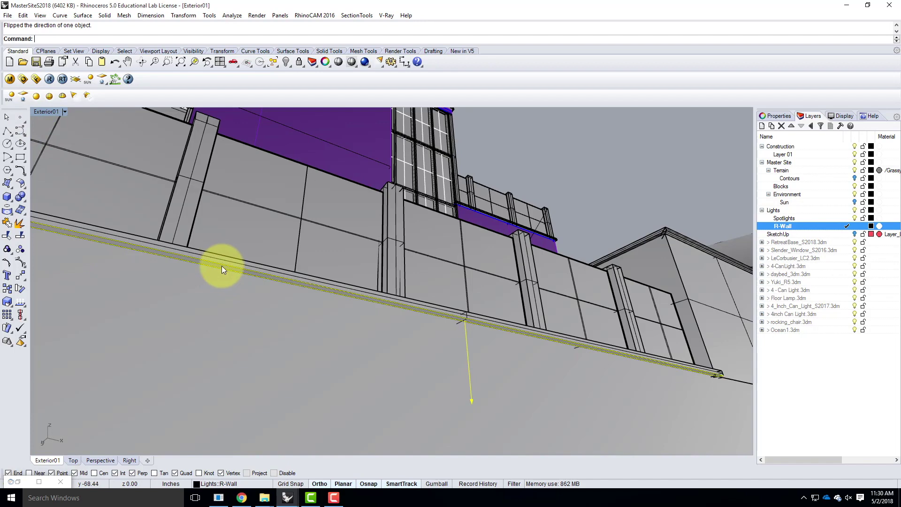
# - In the Right view, move the rectangular light about 0.11 inches down from the underside of the deck slab
pyautogui.doubleClick(44, 112)
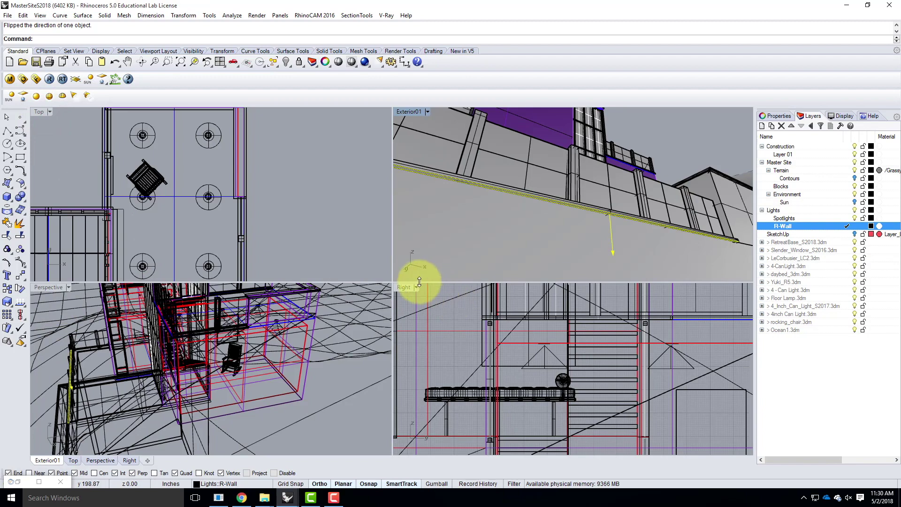
pyautogui.doubleClick(404, 287)
pyautogui.scroll(-6, 474, 310)
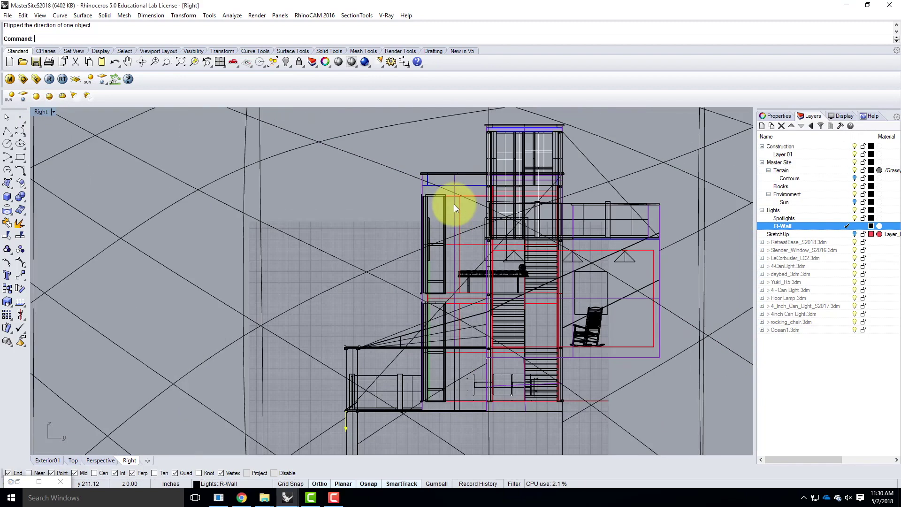
pyautogui.scroll(10, 398, 315)
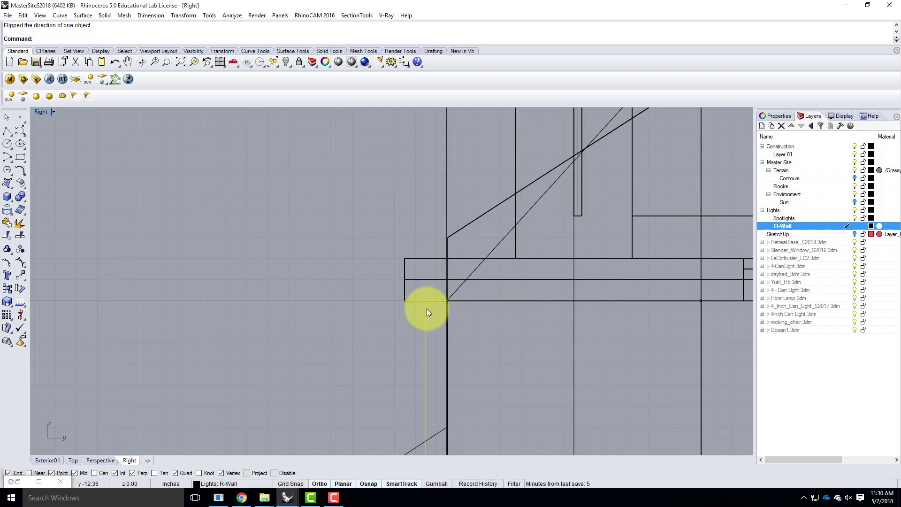
pyautogui.write('move')
pyautogui.press('Return')
pyautogui.click(370, 316)
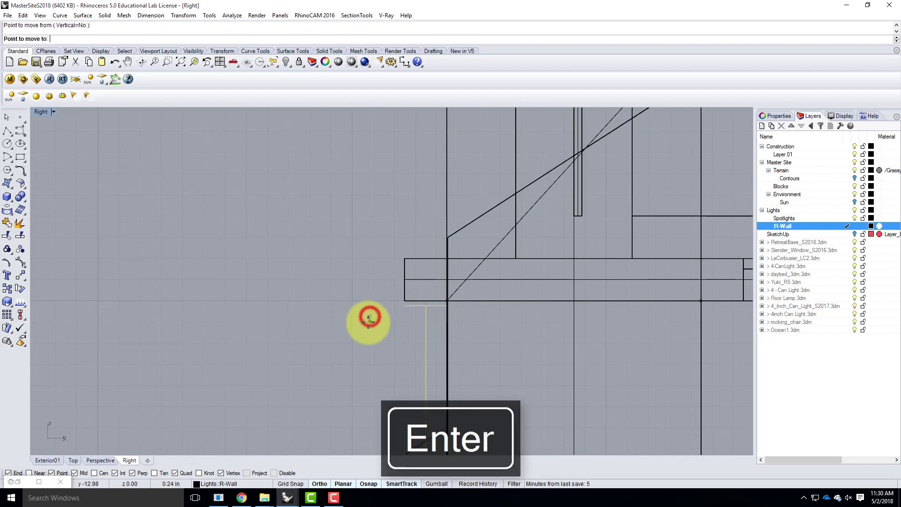
pyautogui.click(371, 317)
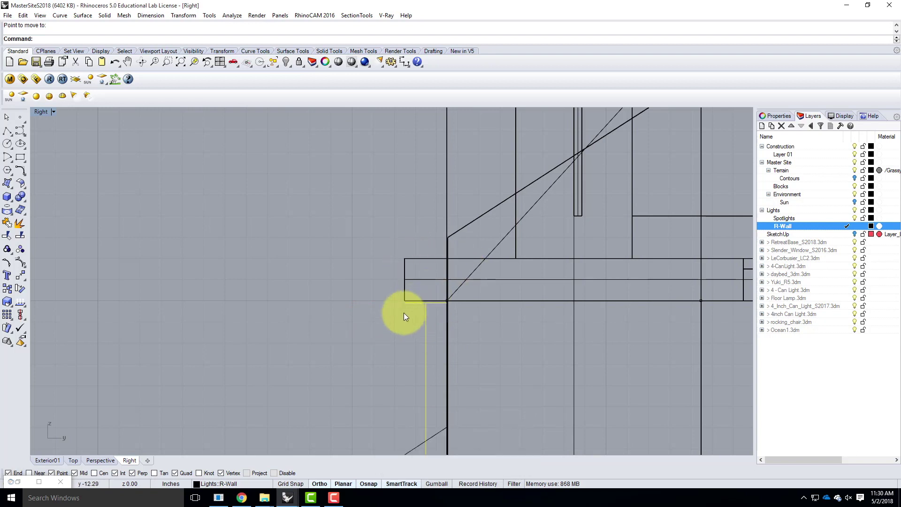
# - Move the rectangular light slightly outward so it clears the face of the retaining wall
pyautogui.rightClick(410, 342)
pyautogui.click(409, 341)
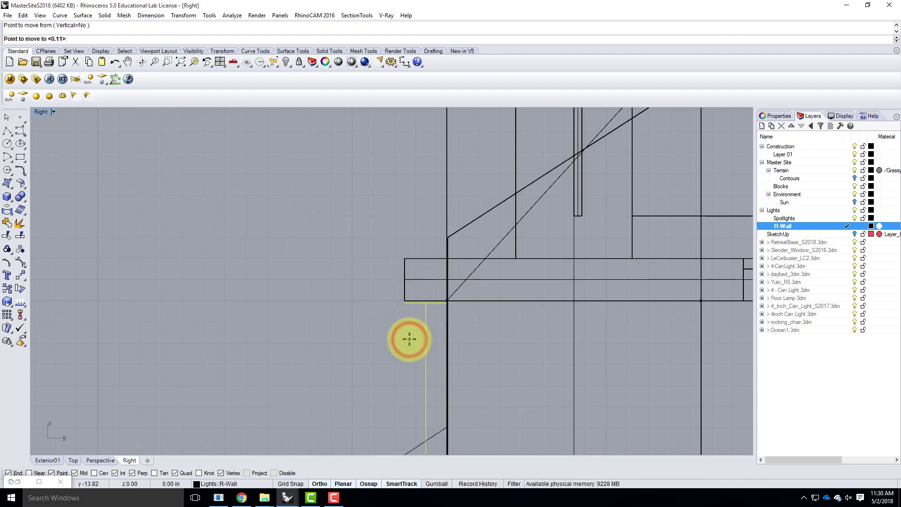
pyautogui.click(407, 339)
pyautogui.scroll(8, 447, 305)
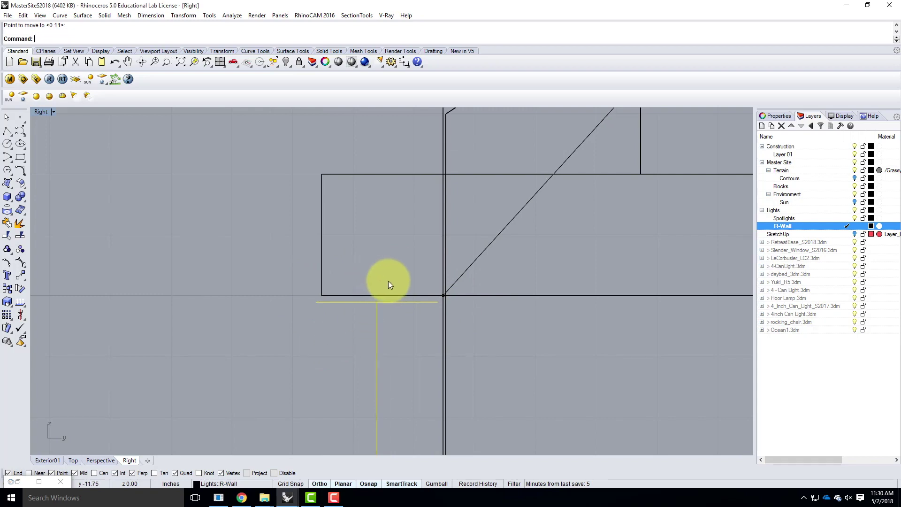
# - Return to the maximized Exterior01 view and open the V-Ray light properties of the selected rectangular light
pyautogui.doubleClick(41, 111)
pyautogui.doubleClick(407, 112)
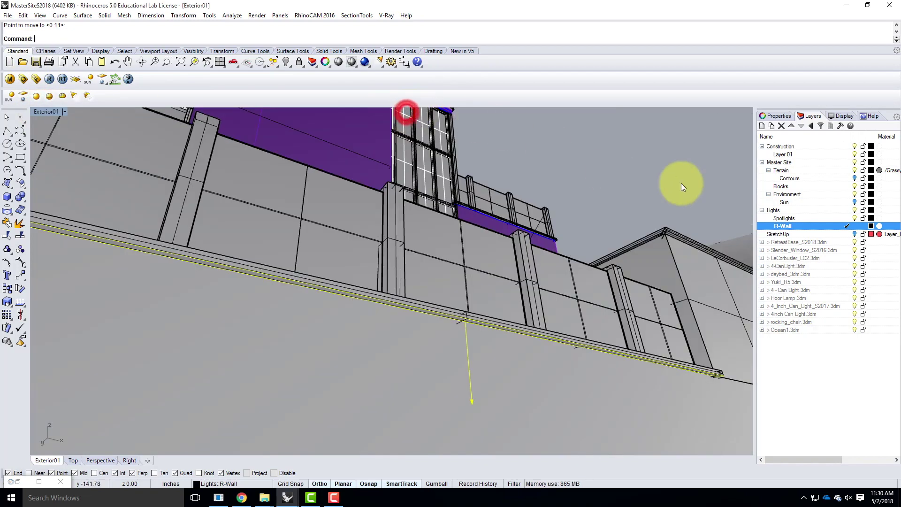
pyautogui.click(777, 115)
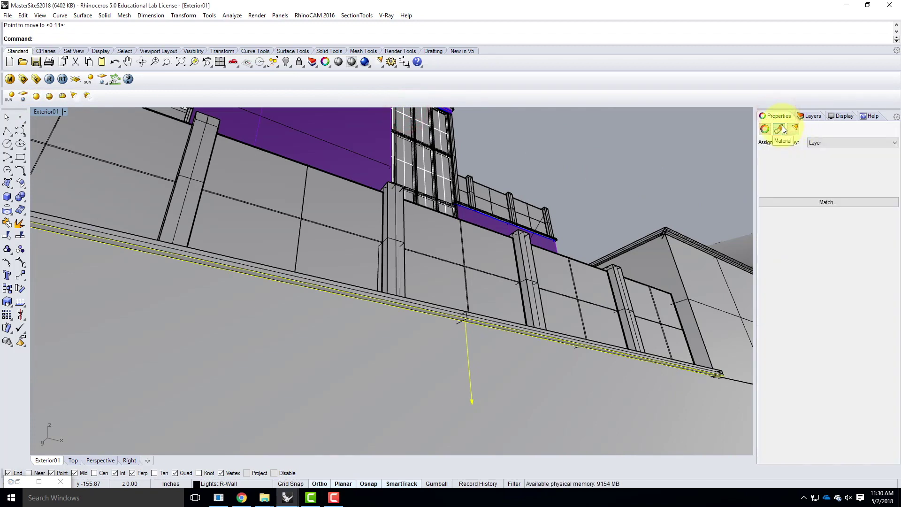
pyautogui.click(793, 131)
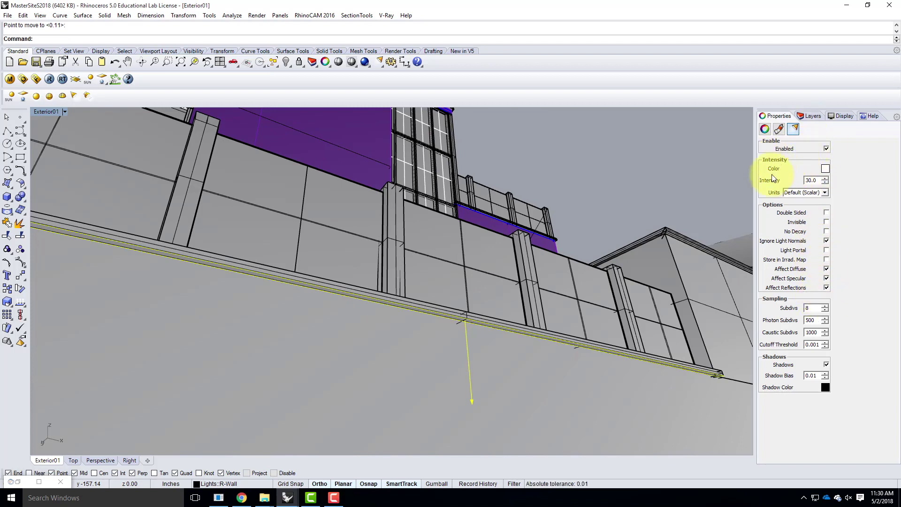
# - Set the rectangular light's color to the warm tone RGB 255, 214, 170
pyautogui.click(826, 169)
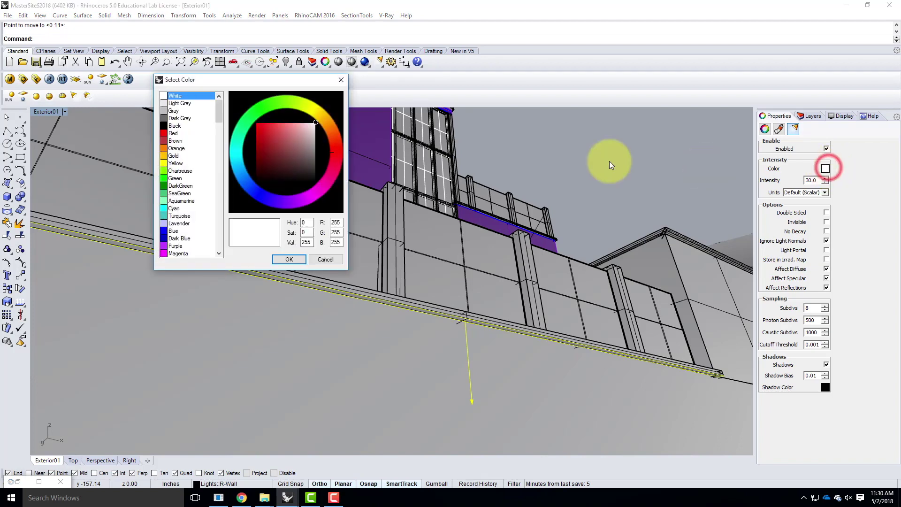
pyautogui.doubleClick(337, 232)
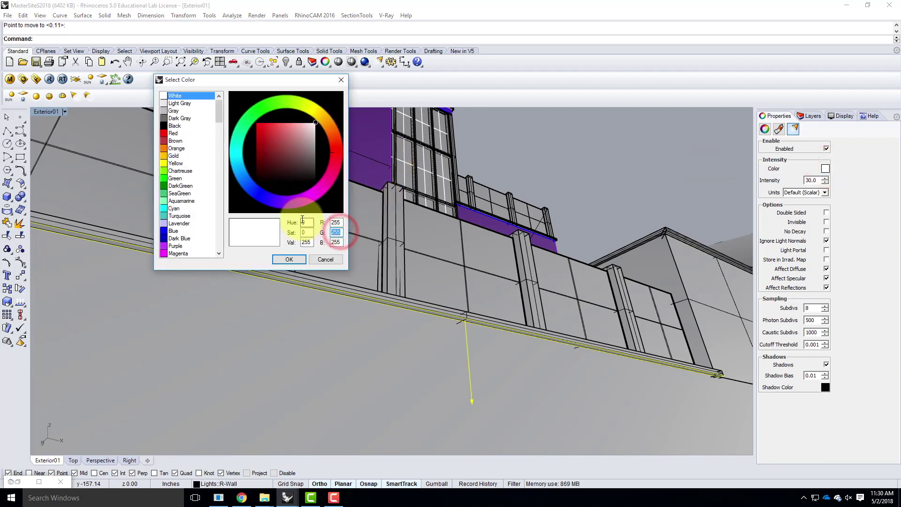
pyautogui.write('214')
pyautogui.press('Tab')
pyautogui.write('170')
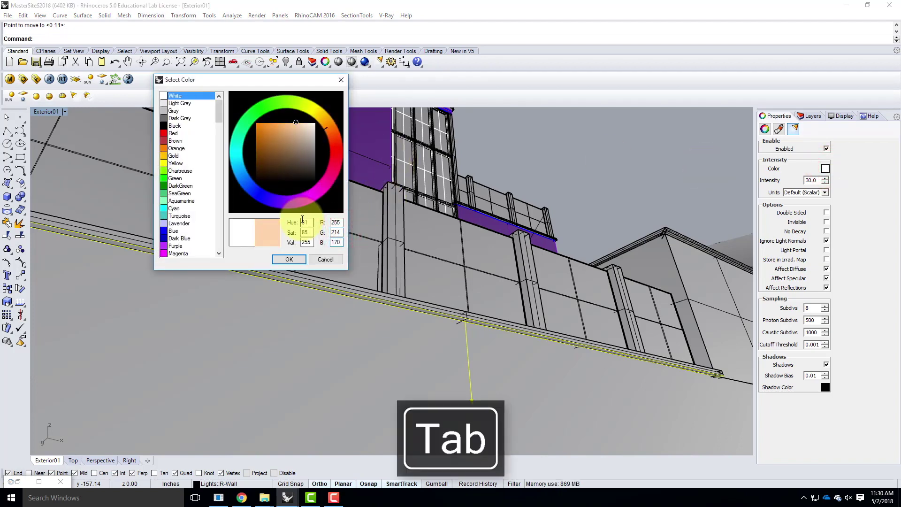
pyautogui.click(289, 258)
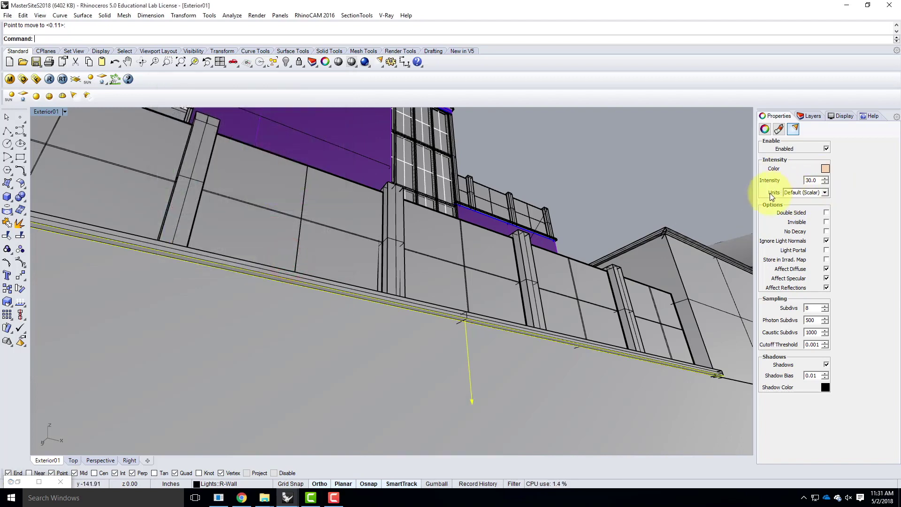
# - Switch the light's units to Radiant power, set its intensity to 200, and make it invisible
pyautogui.click(807, 193)
pyautogui.click(803, 221)
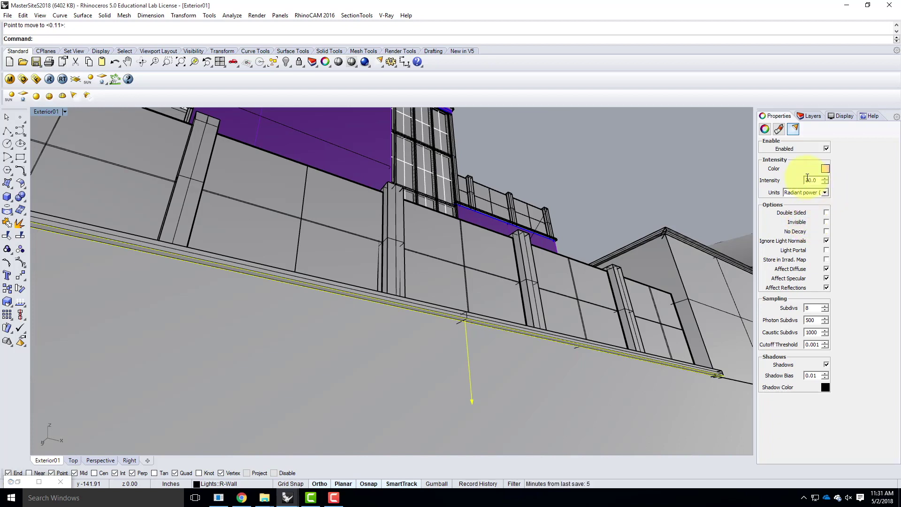
pyautogui.doubleClick(811, 178)
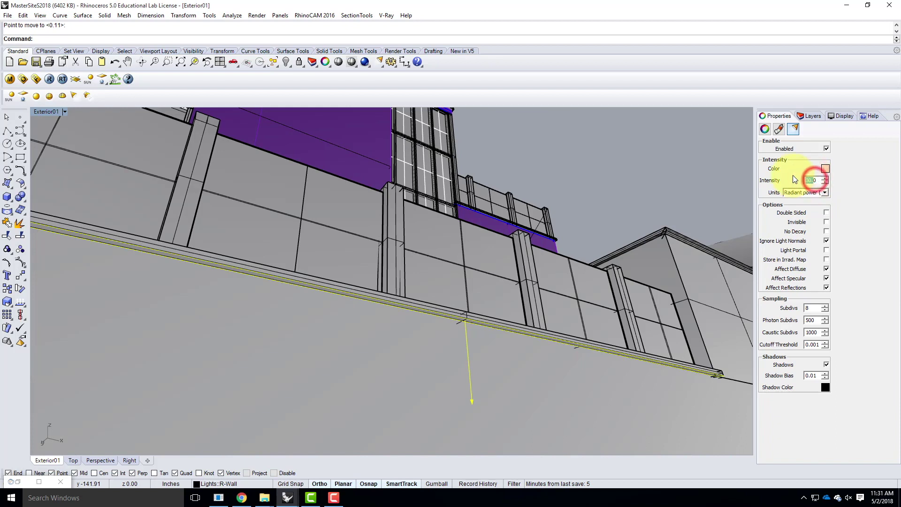
pyautogui.click(818, 182)
pyautogui.doubleClick(817, 181)
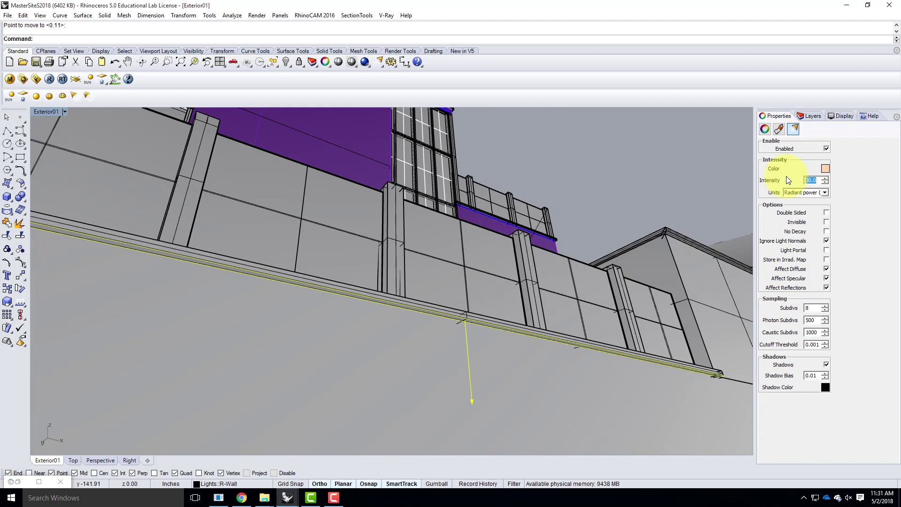
pyautogui.write('200')
pyautogui.click(812, 214)
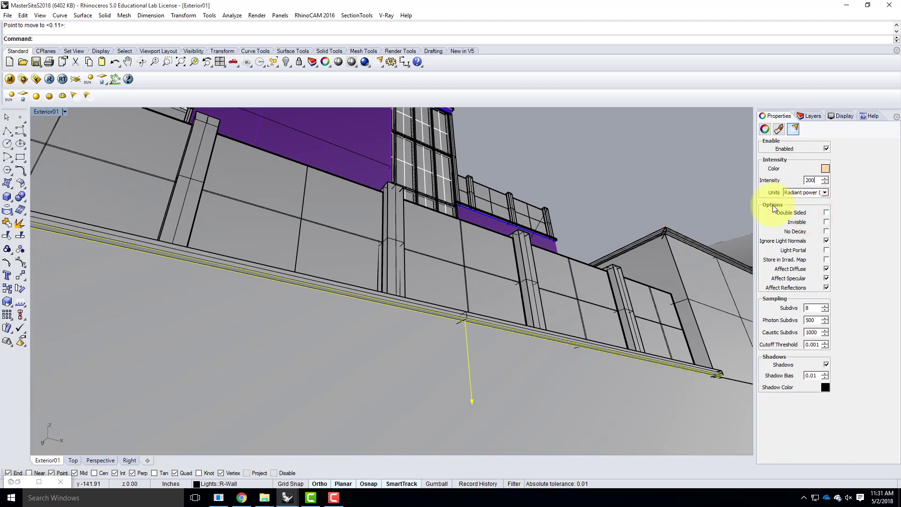
pyautogui.click(827, 223)
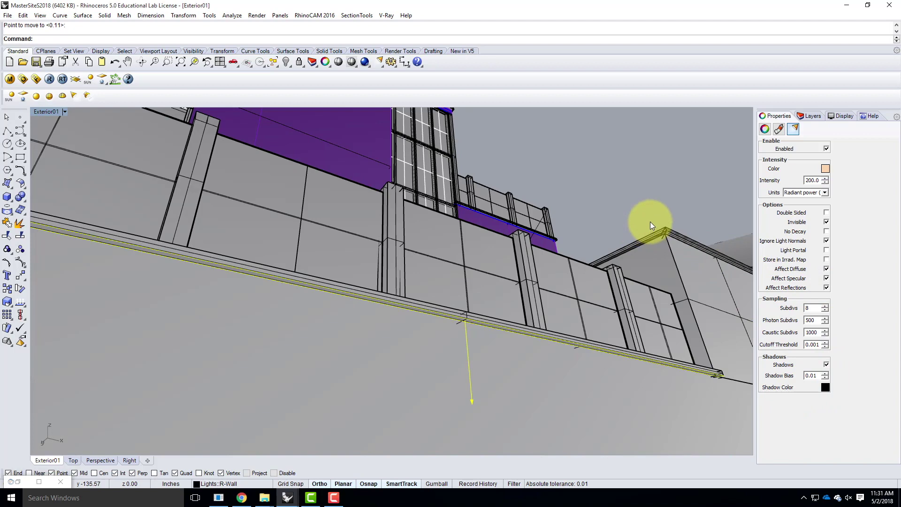
# - Restore the saved Exterior01 view, run a V-Ray test render of it, and close the frame buffer
pyautogui.doubleClick(52, 111)
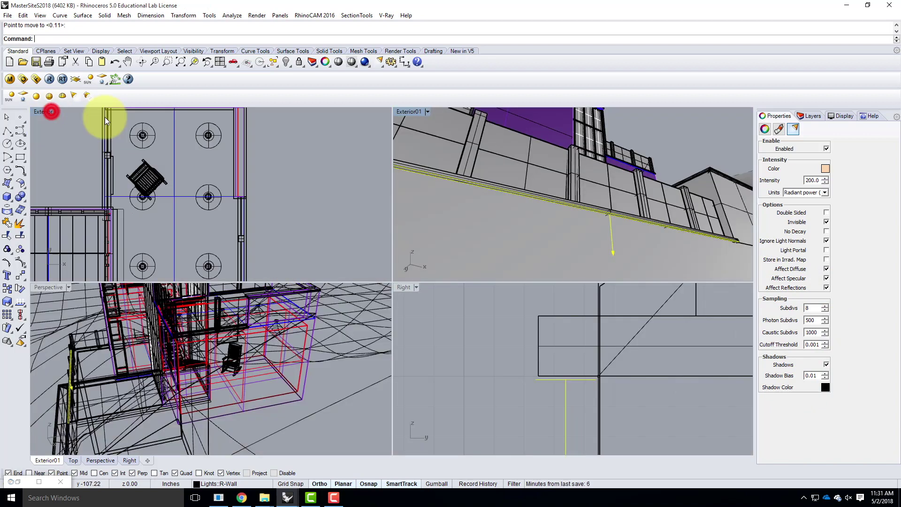
pyautogui.doubleClick(411, 111)
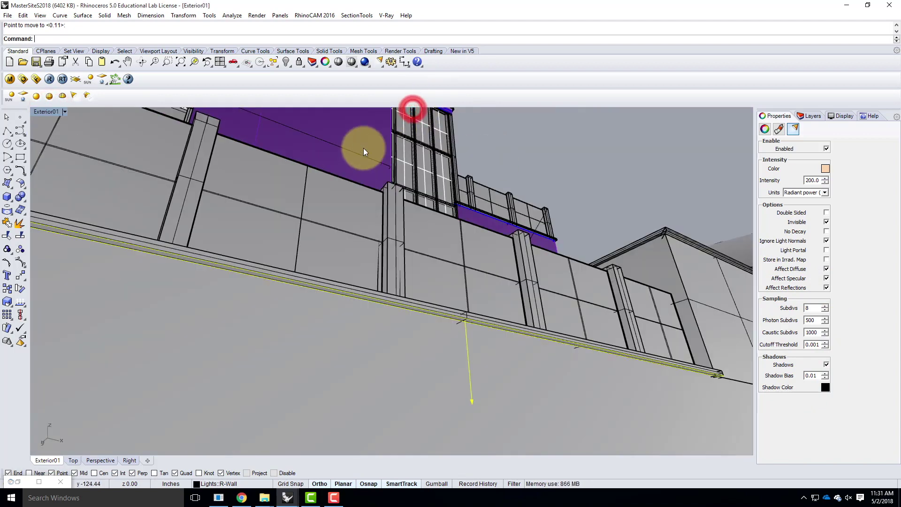
pyautogui.click(64, 112)
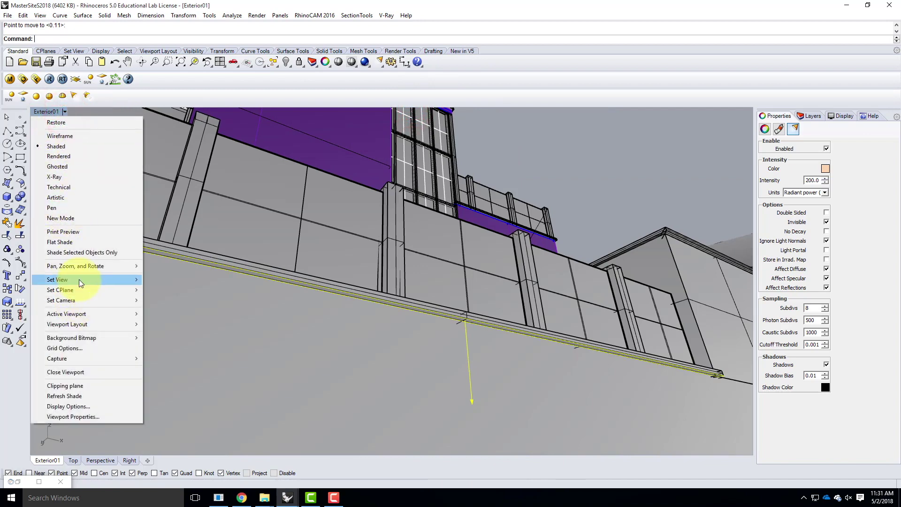
pyautogui.moveTo(79, 280)
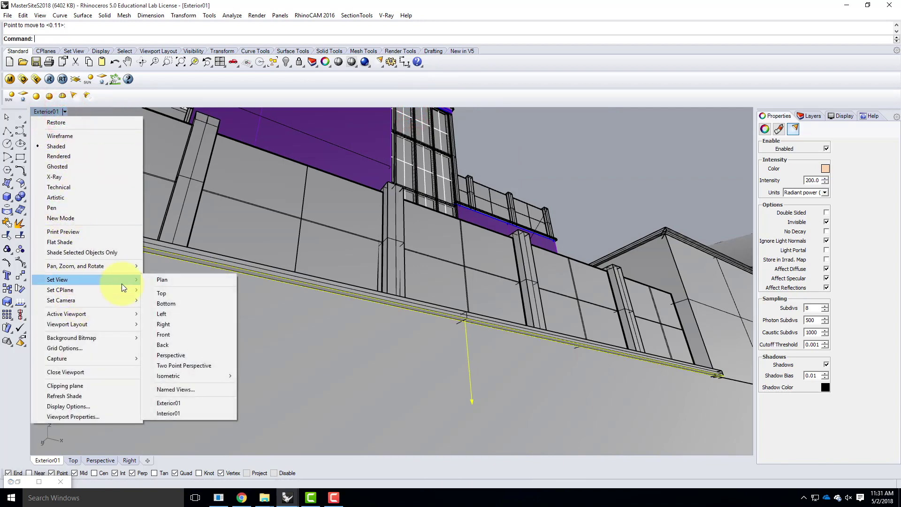
pyautogui.click(193, 402)
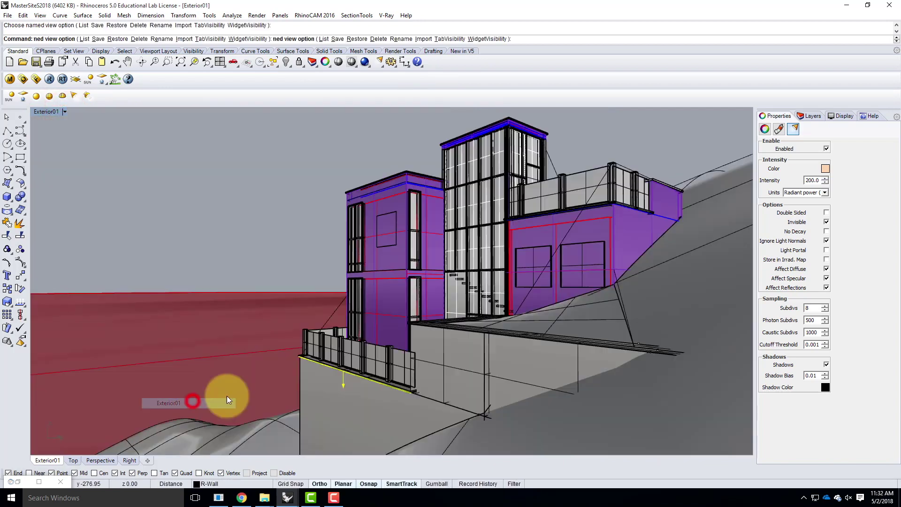
pyautogui.click(49, 80)
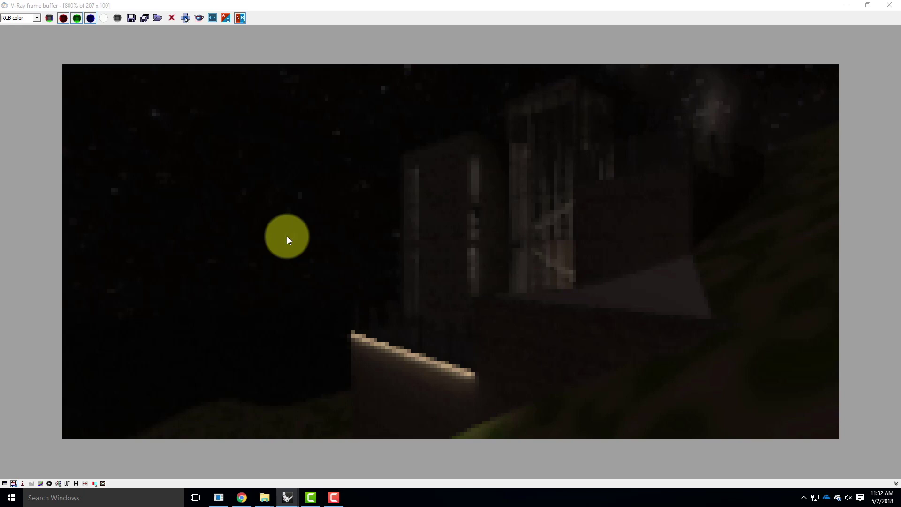
pyautogui.click(889, 5)
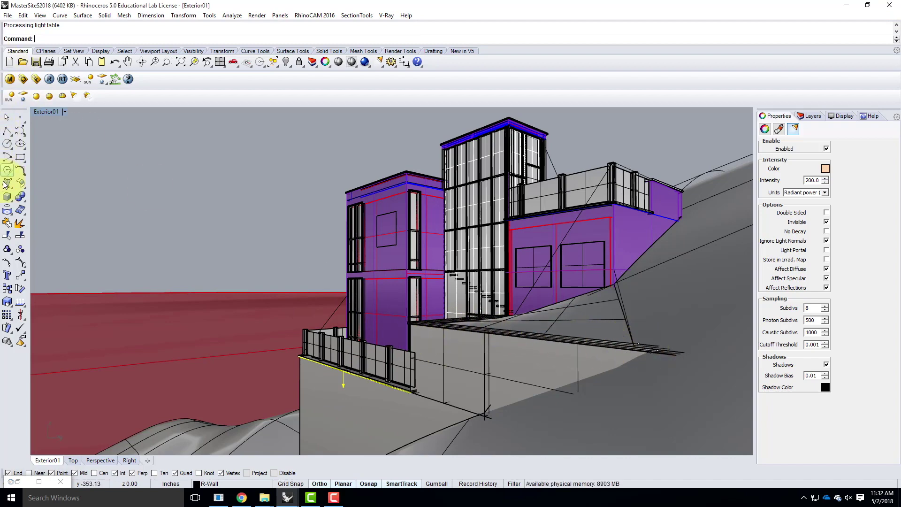
# - Draw a second rectangular light along the underside of the upper deck slab, spanning the overhang beyond the retaining wall
pyautogui.click(23, 96)
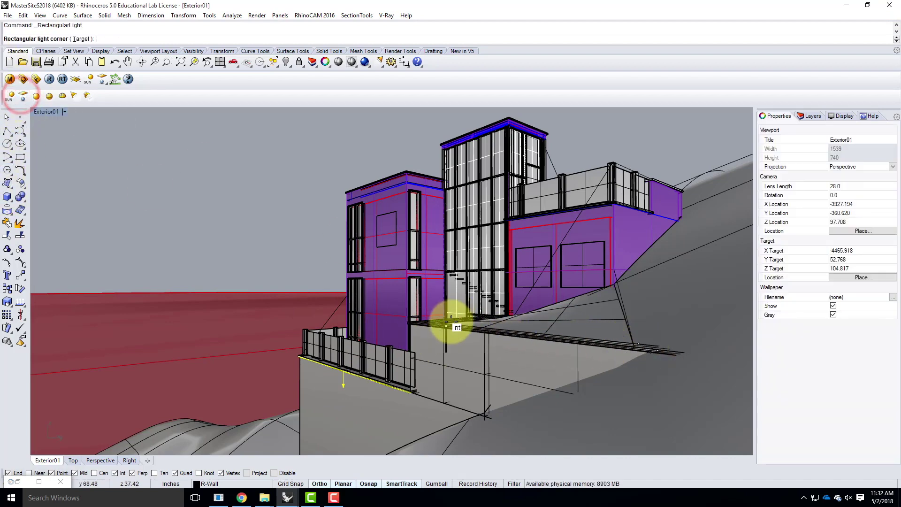
pyautogui.scroll(5, 446, 327)
pyautogui.scroll(-4, 438, 328)
pyautogui.scroll(3, 516, 348)
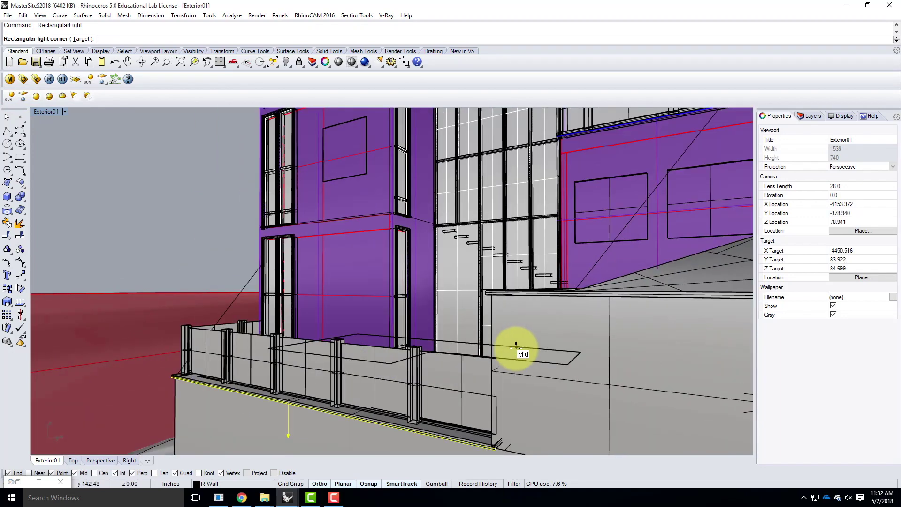
pyautogui.scroll(3, 515, 348)
pyautogui.scroll(-3, 499, 350)
pyautogui.scroll(2, 503, 262)
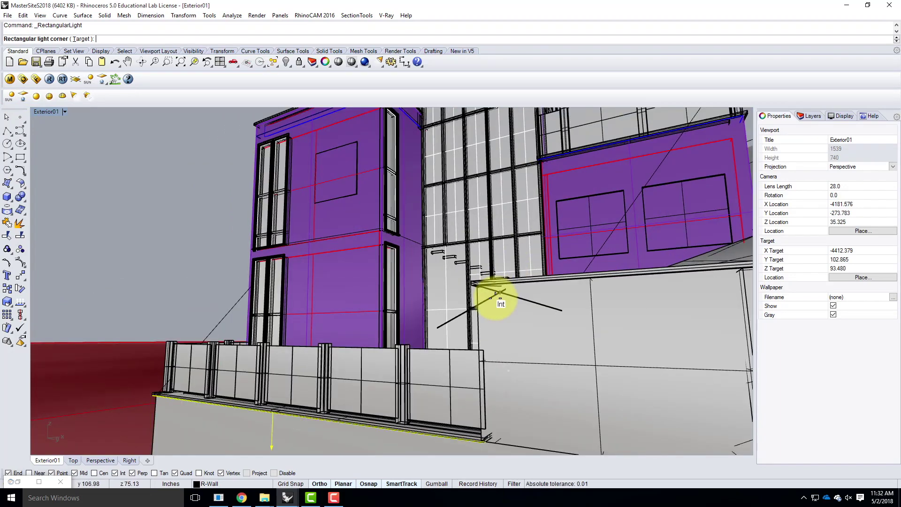
pyautogui.scroll(-1, 470, 291)
pyautogui.click(452, 277)
pyautogui.scroll(-4, 450, 282)
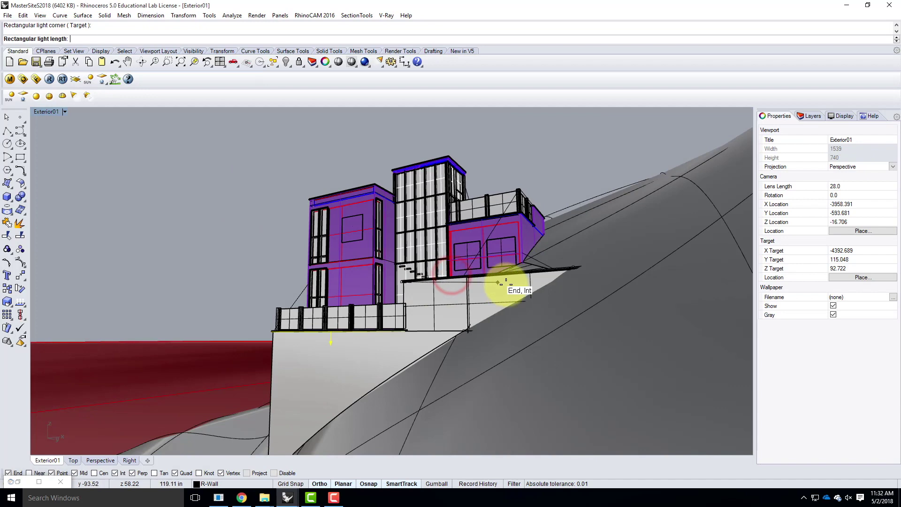
pyautogui.scroll(2, 516, 282)
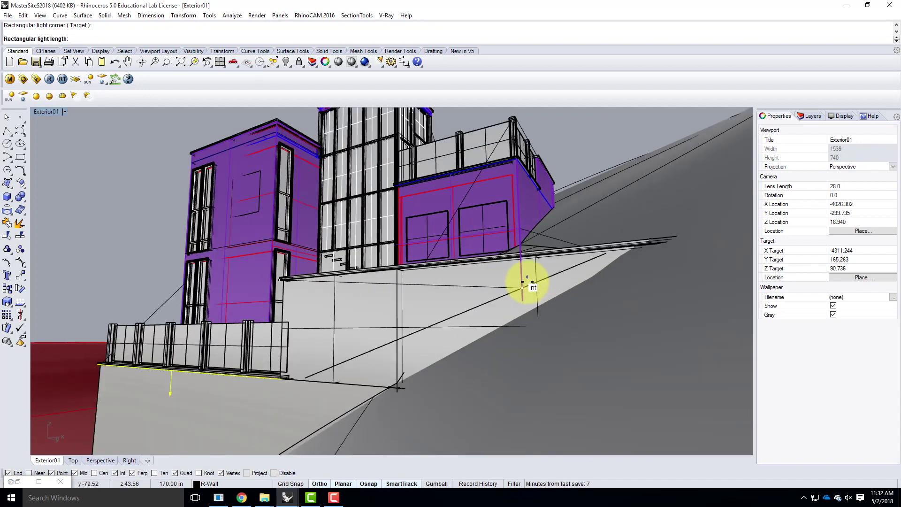
pyautogui.click(567, 258)
pyautogui.scroll(4, 282, 280)
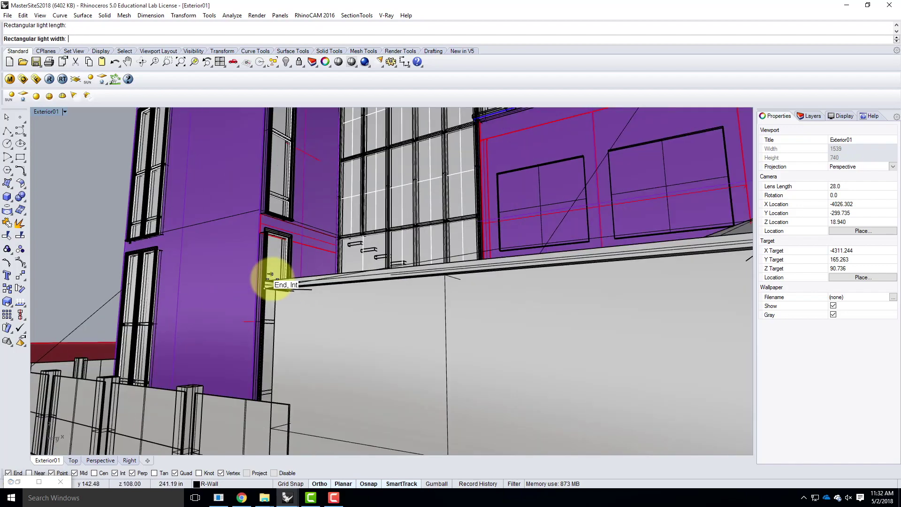
pyautogui.scroll(-5, 306, 288)
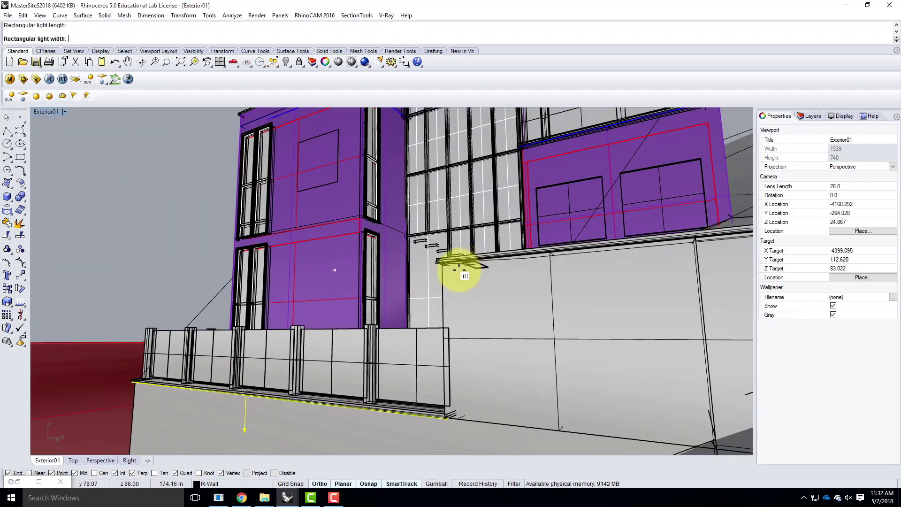
pyautogui.scroll(3, 446, 275)
pyautogui.click(383, 234)
pyautogui.scroll(-5, 345, 234)
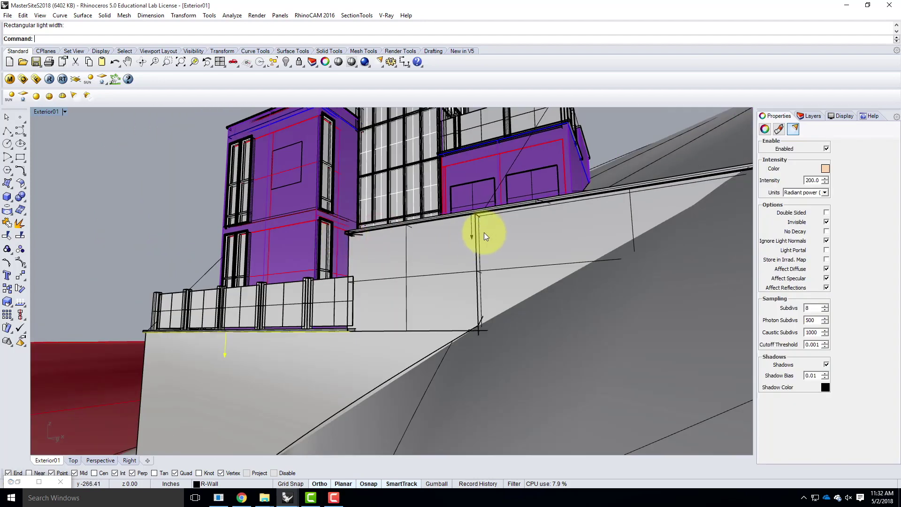
# - Select the new rectangular light under the upper deck and set its units to Radiant power with an intensity of 200
pyautogui.click(471, 239)
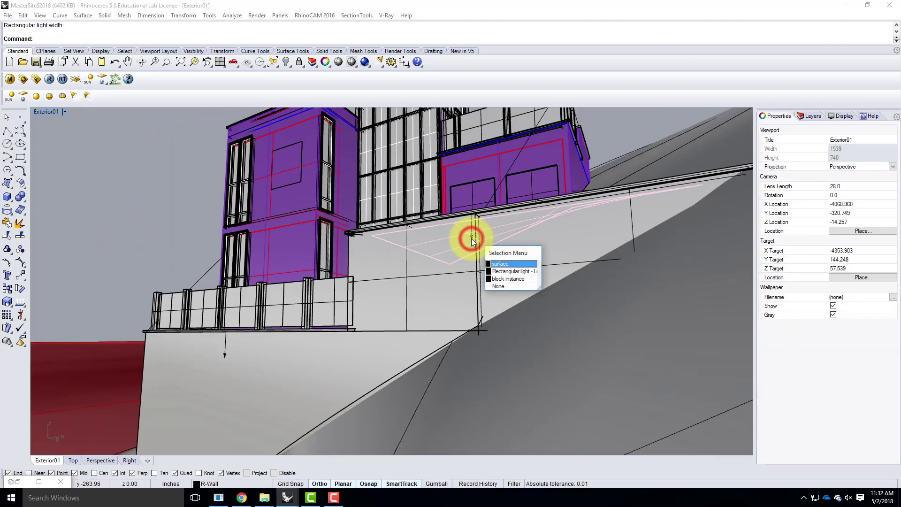
pyautogui.click(501, 277)
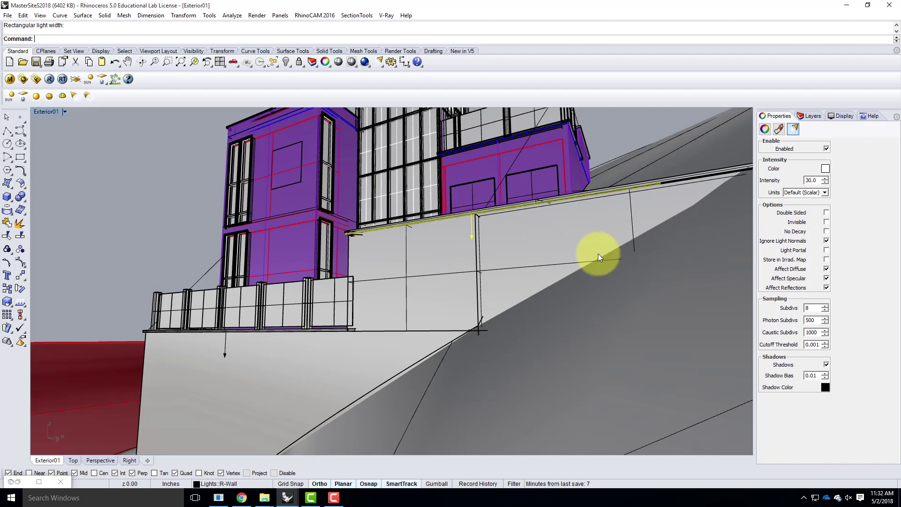
pyautogui.click(807, 193)
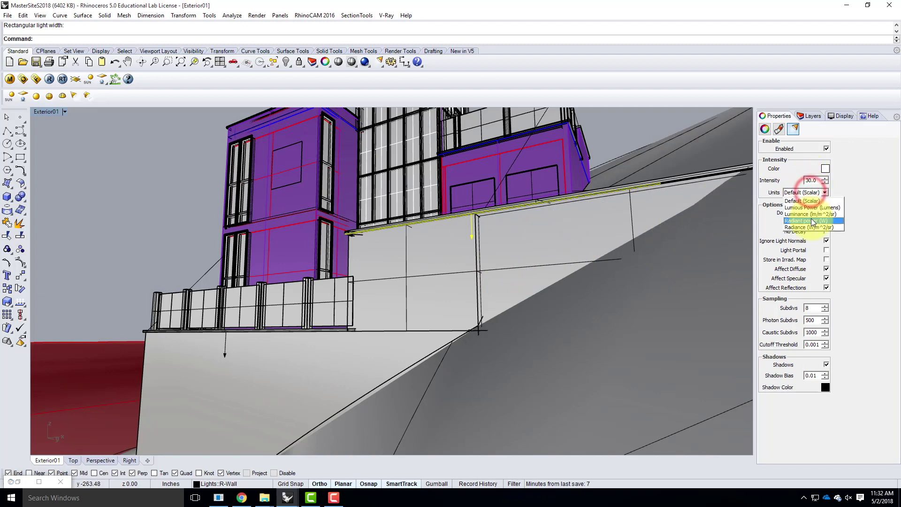
pyautogui.click(812, 220)
pyautogui.doubleClick(816, 181)
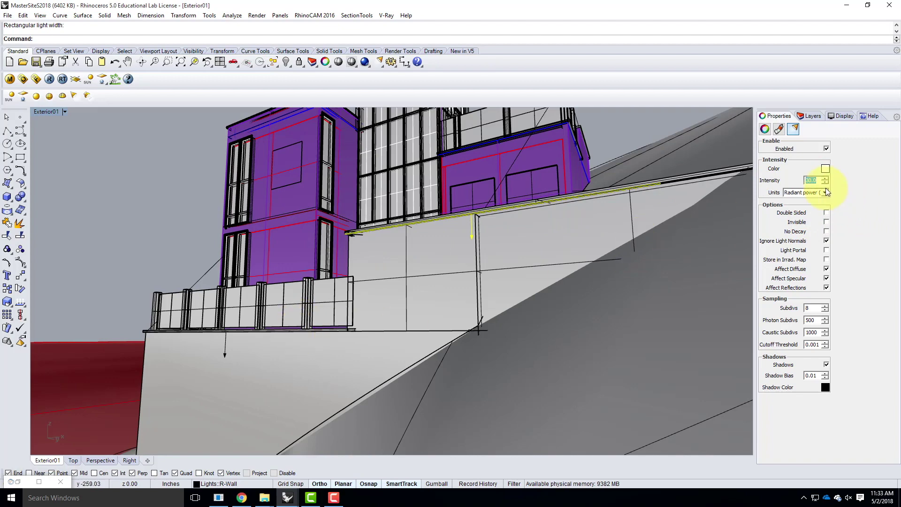
pyautogui.write('200')
# - Set the upper deck light's color to RGB 255, 214, 170
pyautogui.click(825, 169)
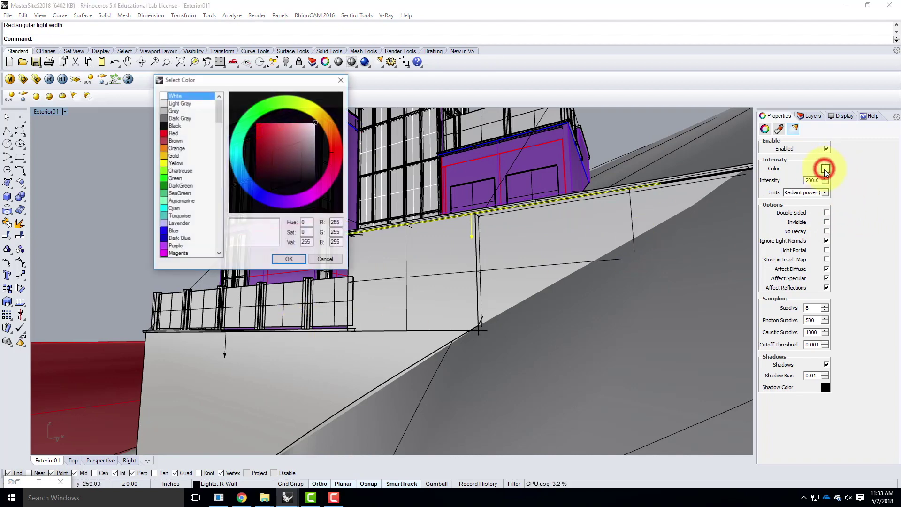
pyautogui.click(343, 234)
pyautogui.write('214')
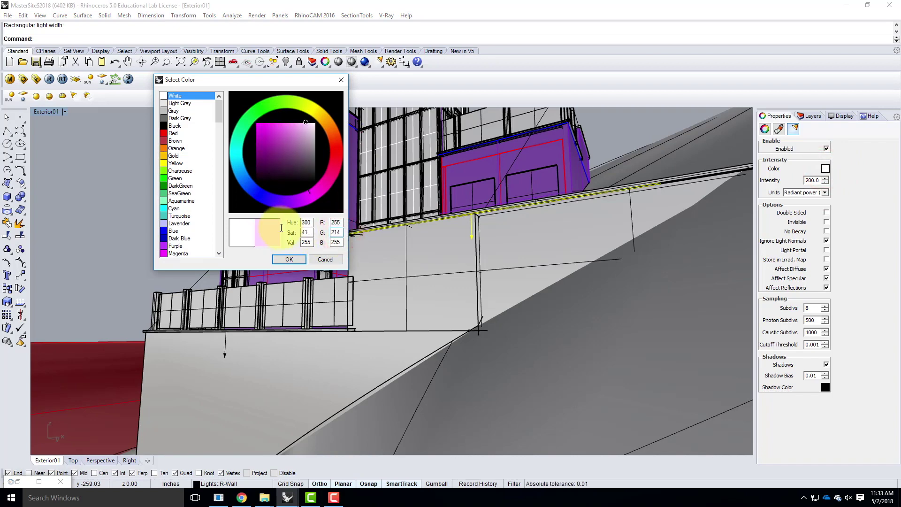
pyautogui.press('Tab')
pyautogui.write('170')
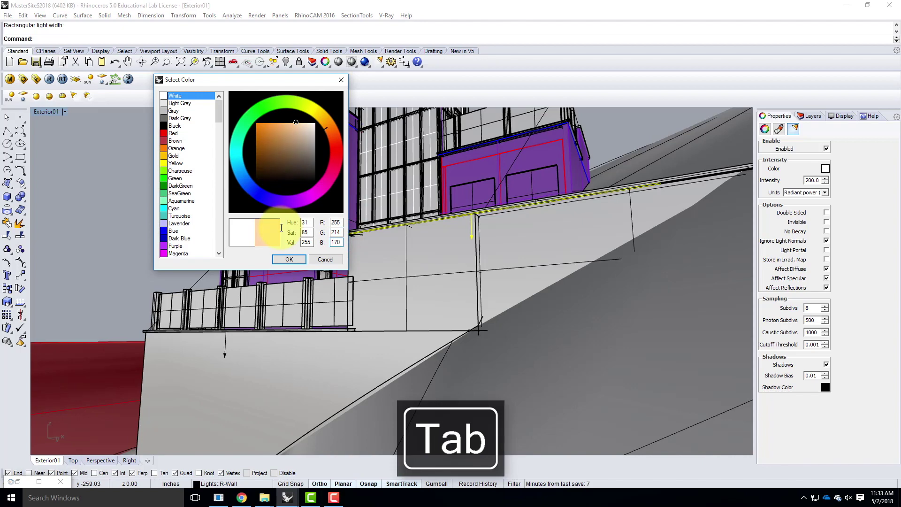
pyautogui.click(283, 259)
# - Reapply the Radiant power units to the upper deck light and make it invisible
pyautogui.click(816, 194)
pyautogui.click(818, 217)
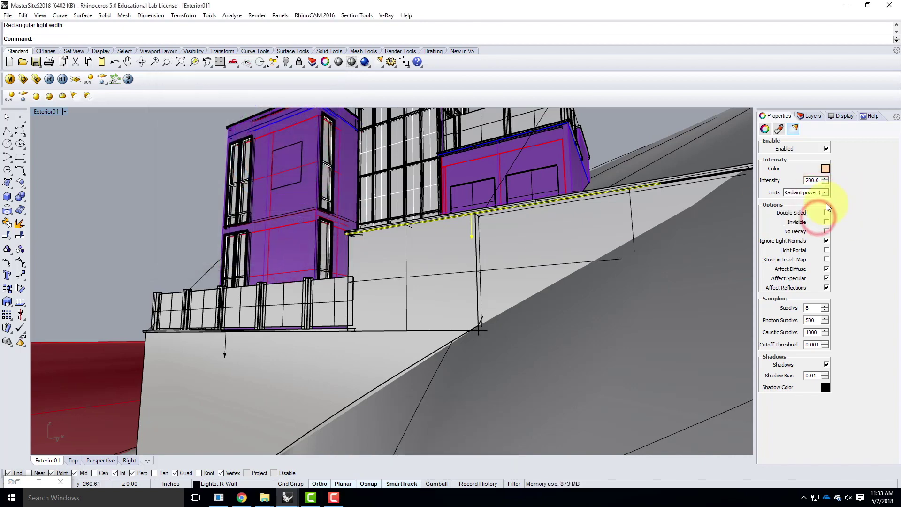
pyautogui.click(826, 222)
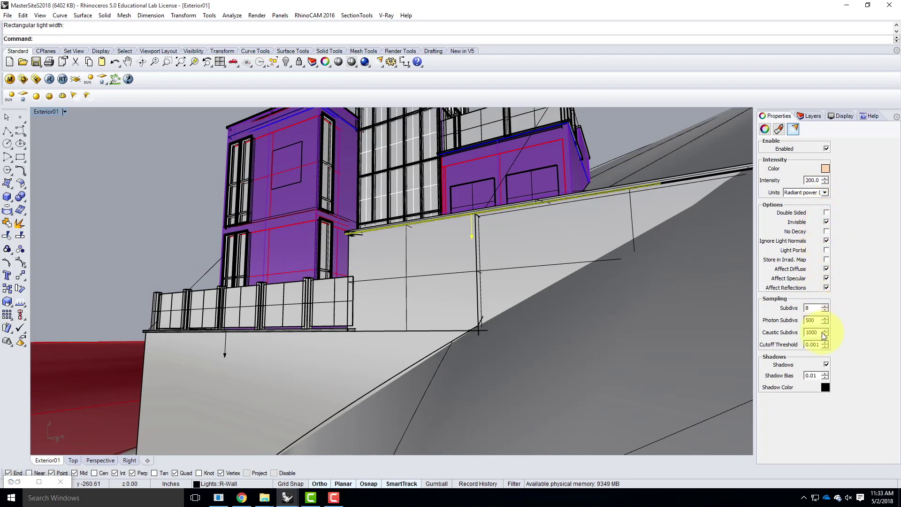
# - Move the upper deck light about 0.14 in down from the slab's underside, and then about 0.11 in toward its outer edge
pyautogui.doubleClick(49, 116)
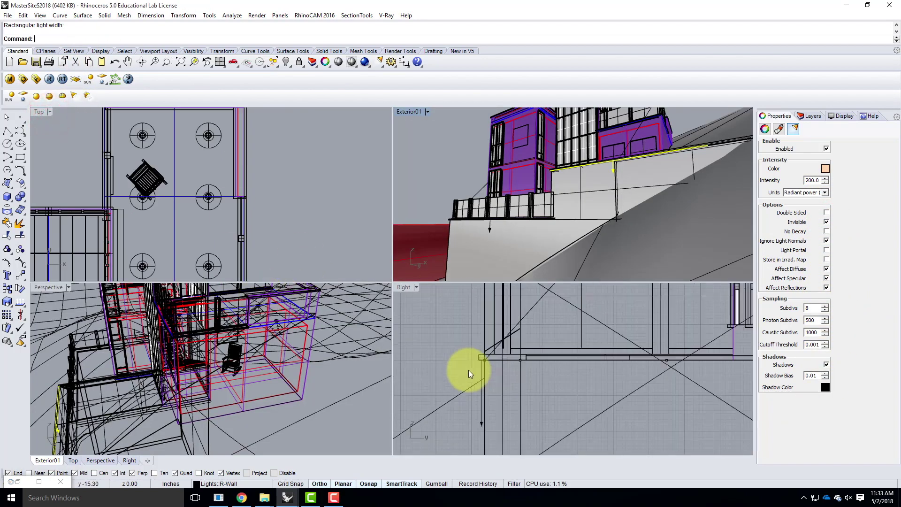
pyautogui.scroll(5, 493, 310)
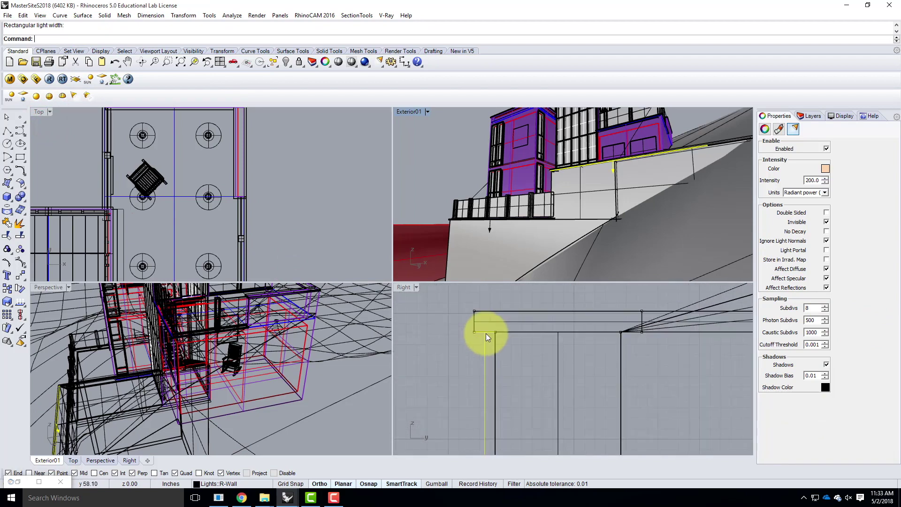
pyautogui.scroll(1, 515, 347)
pyautogui.press('Return')
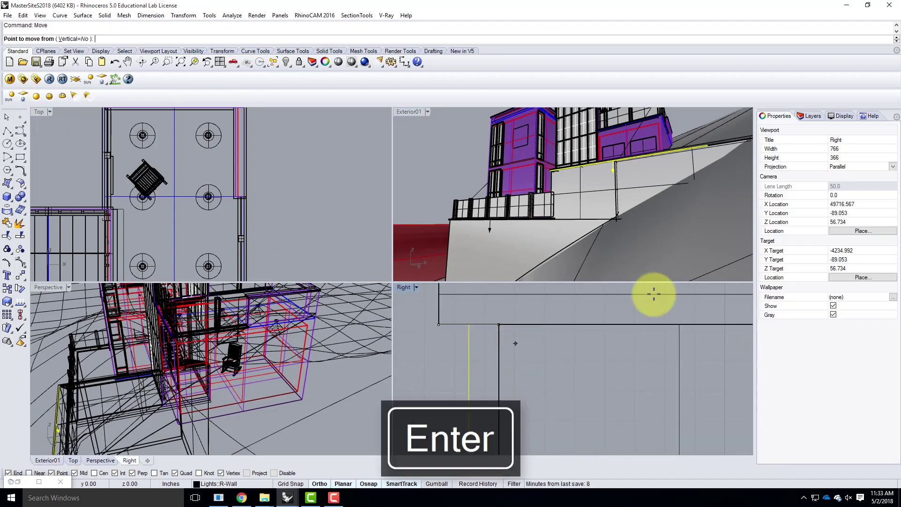
pyautogui.click(547, 365)
pyautogui.click(547, 368)
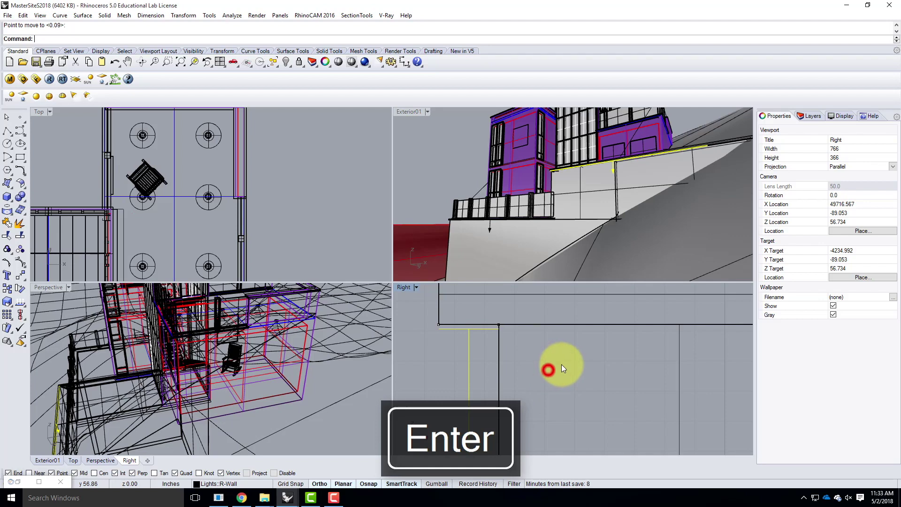
pyautogui.click(575, 363)
pyautogui.click(573, 359)
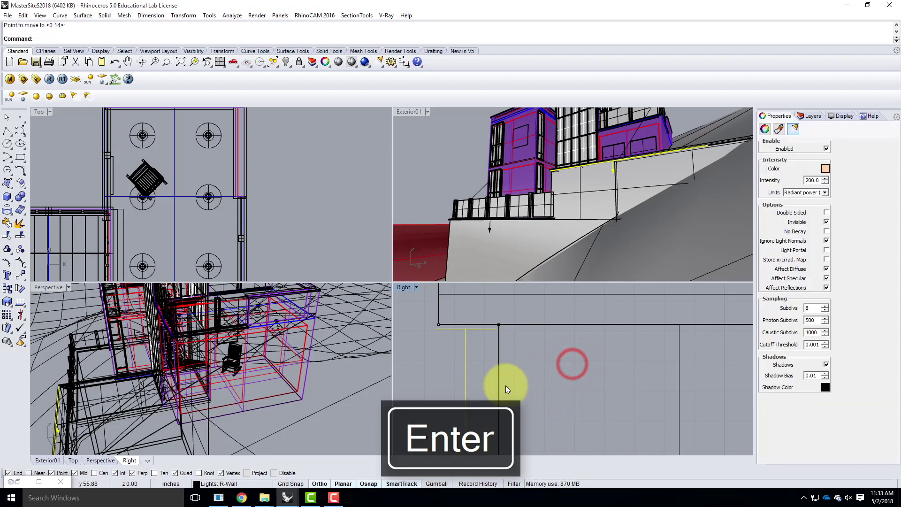
# - Render the Exterior01 view to check the light along both decks, and then put the frame buffer away
pyautogui.doubleClick(408, 113)
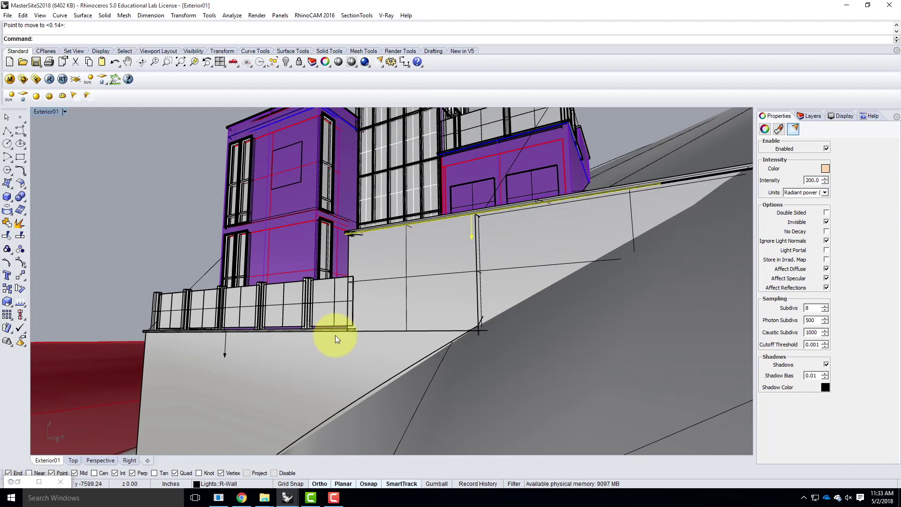
pyautogui.click(50, 80)
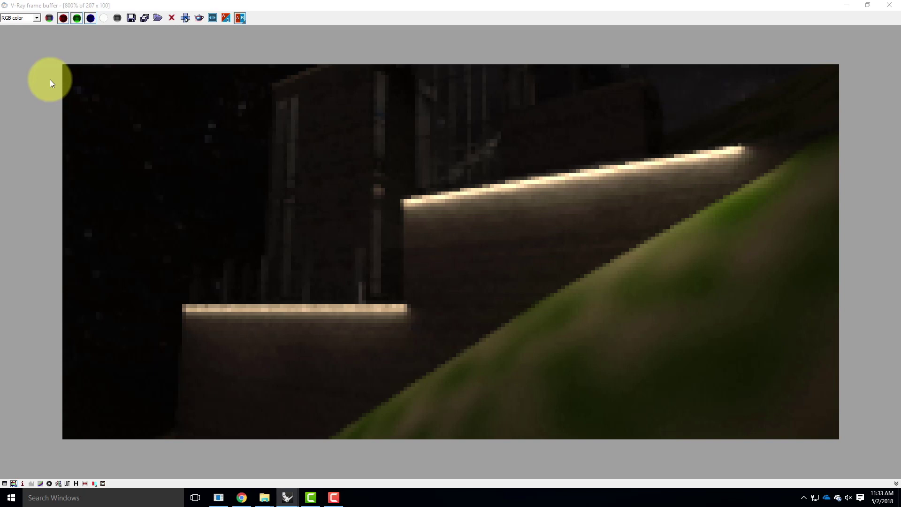
pyautogui.click(846, 5)
# - Draw a downward-pointing spotlight with its base at the top inner edge of the nearest railing post, with a 1' radius and 1' cone height
pyautogui.moveTo(231, 218); pyautogui.dragTo(578, 322, button='right')
pyautogui.scroll(10, 579, 322)
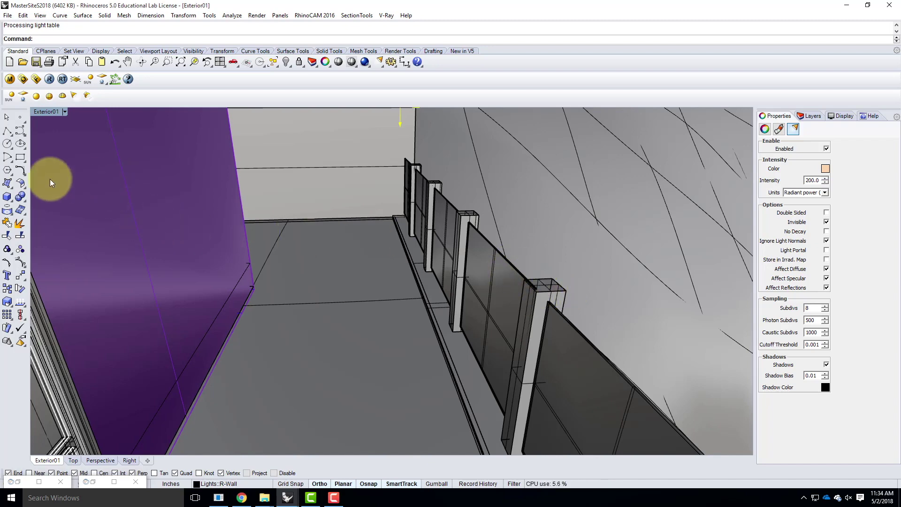
pyautogui.click(74, 95)
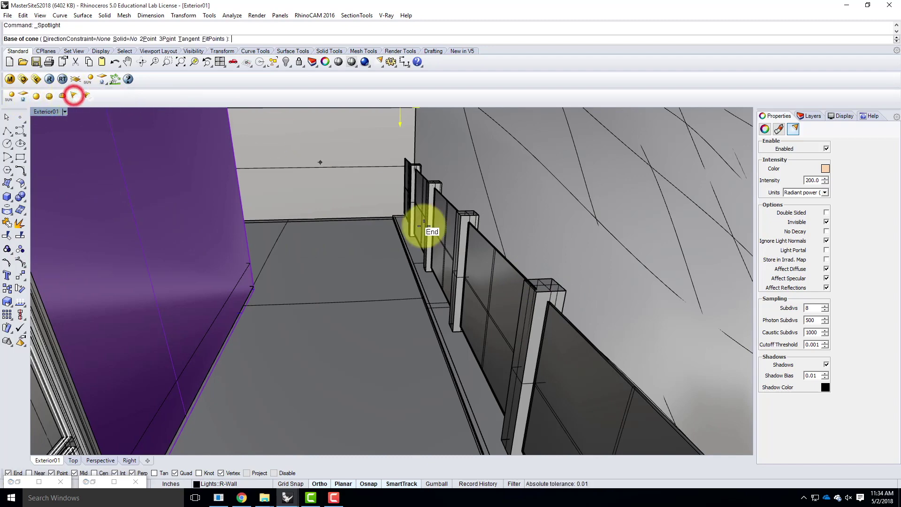
pyautogui.click(530, 284)
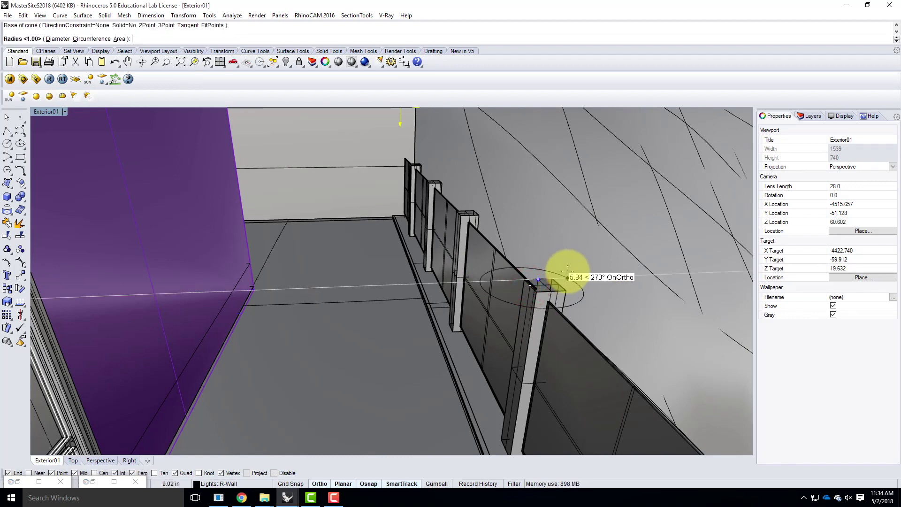
pyautogui.write('1')
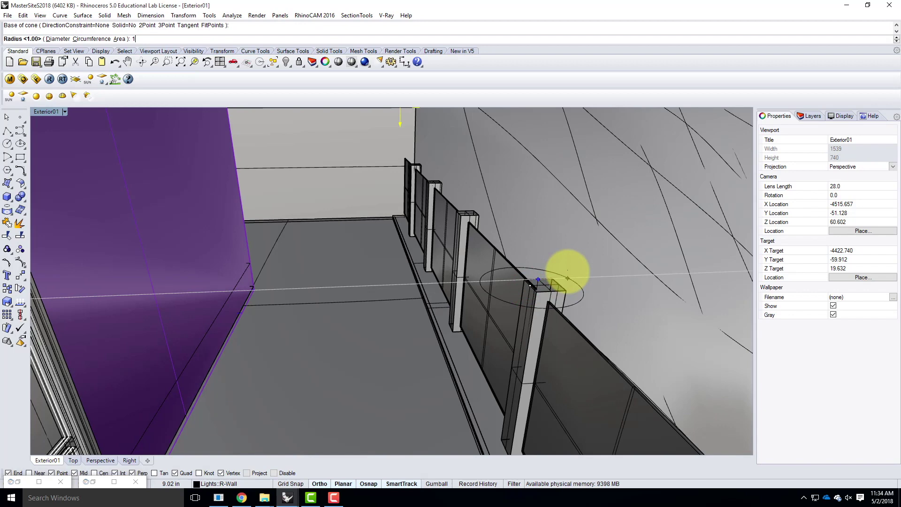
pyautogui.write("'")
pyautogui.press('Return')
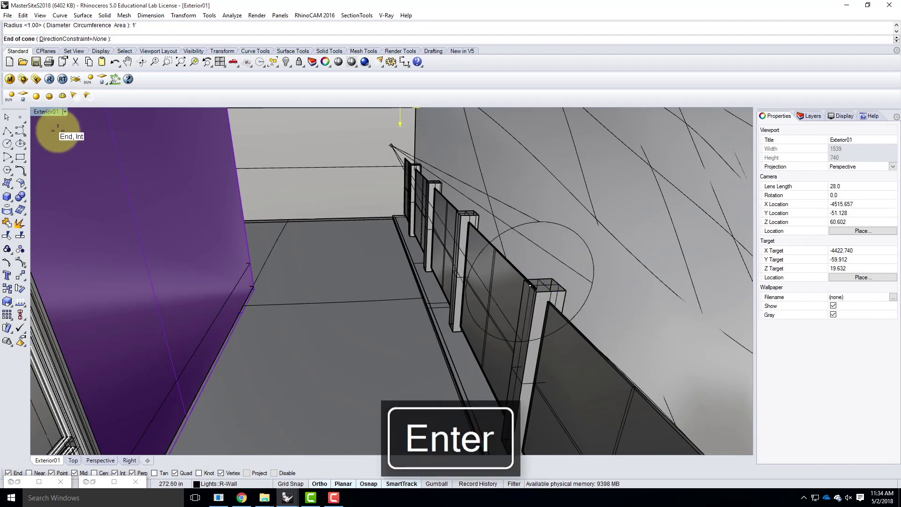
pyautogui.doubleClick(49, 111)
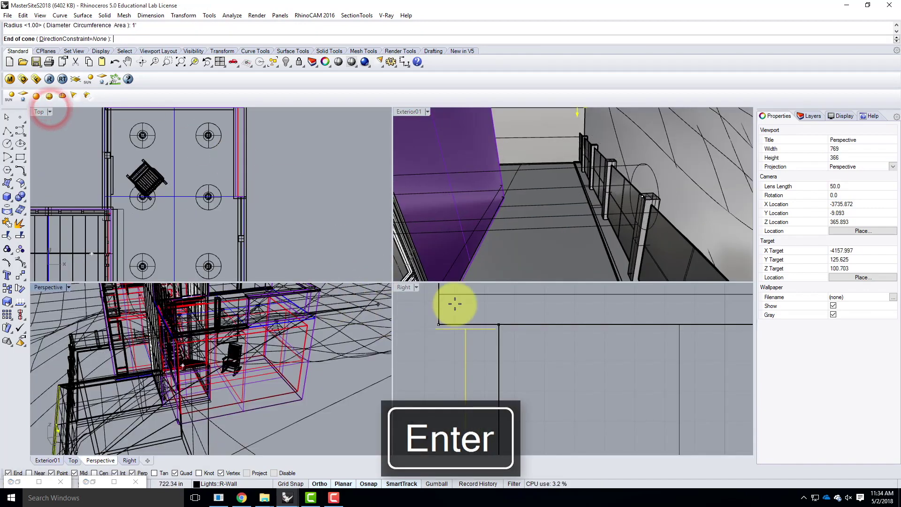
pyautogui.scroll(-5, 438, 350)
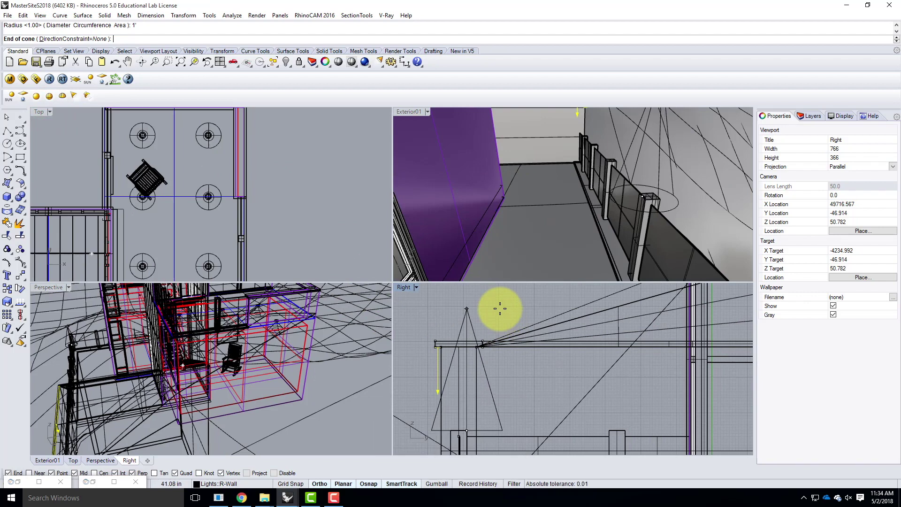
pyautogui.press('Return')
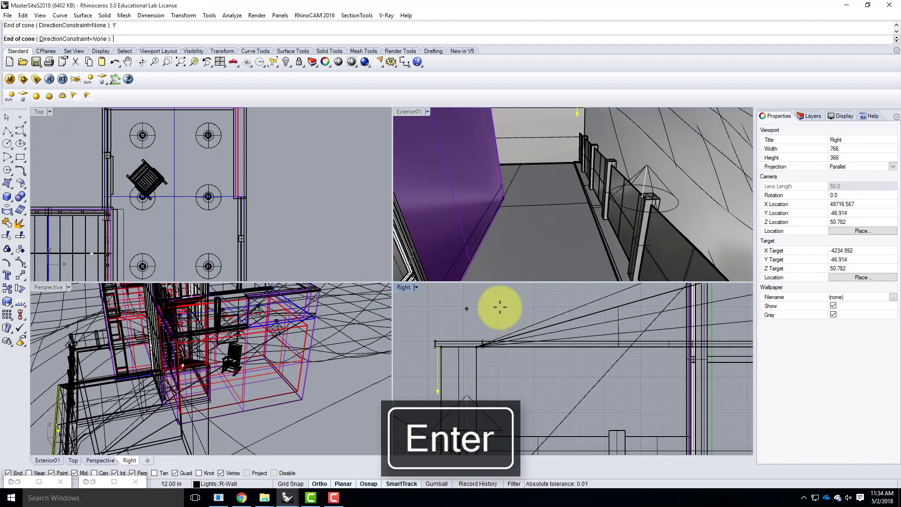
pyautogui.rightClick(501, 308)
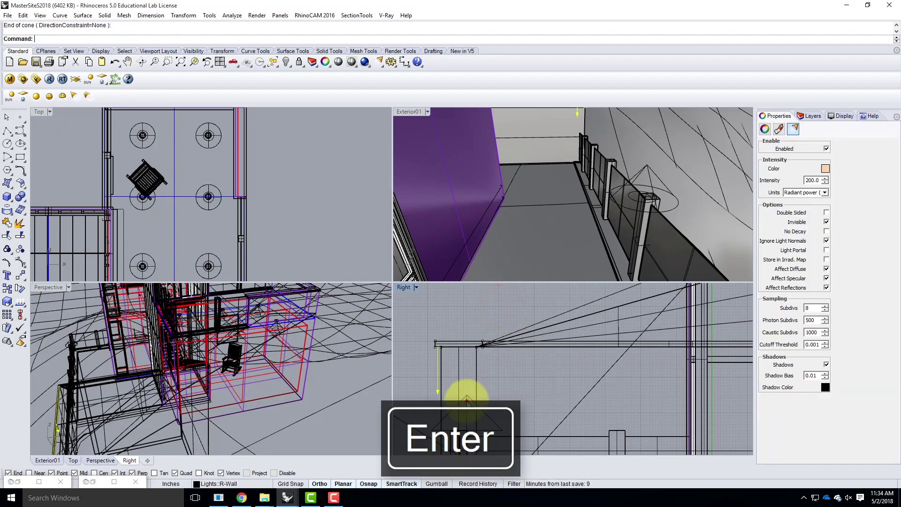
# - Rotate the spotlight about its tip in the Right view, with Ortho off, so it aims diagonally upward toward the building
pyautogui.click(467, 399)
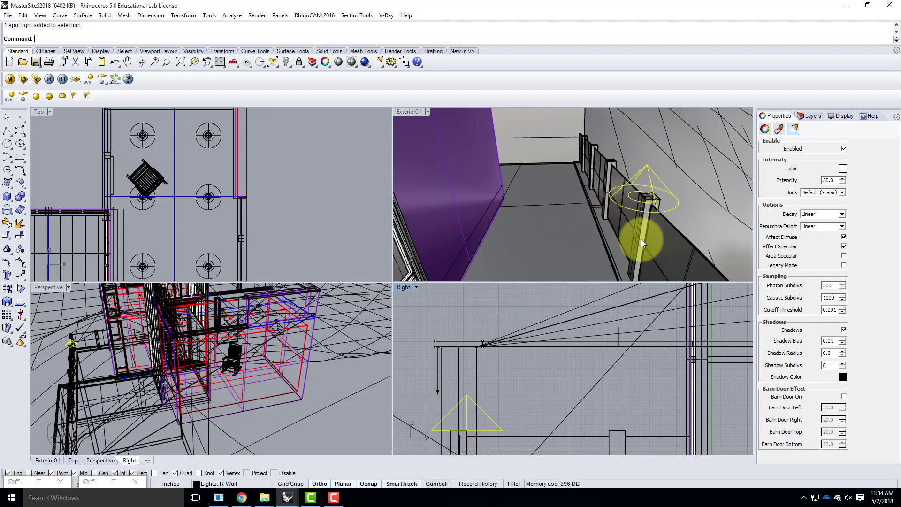
pyautogui.scroll(2, 479, 375)
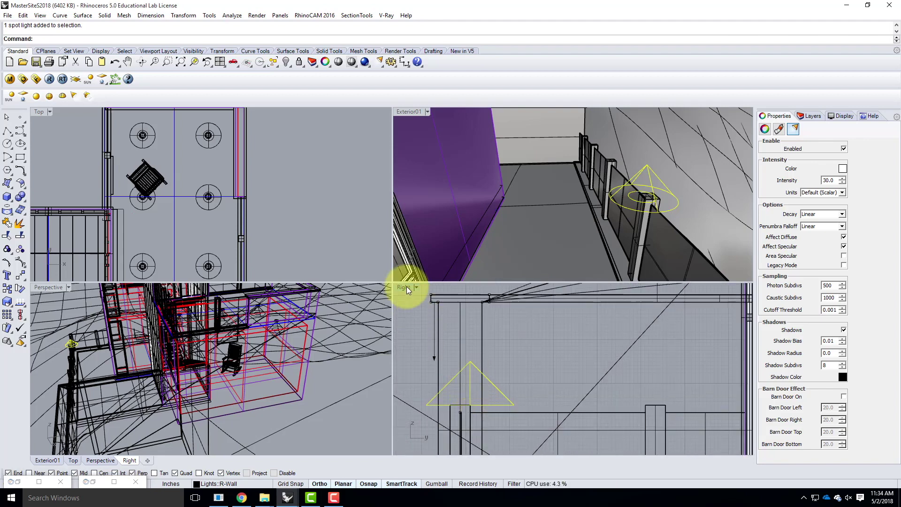
pyautogui.write('rotate')
pyautogui.press('Return')
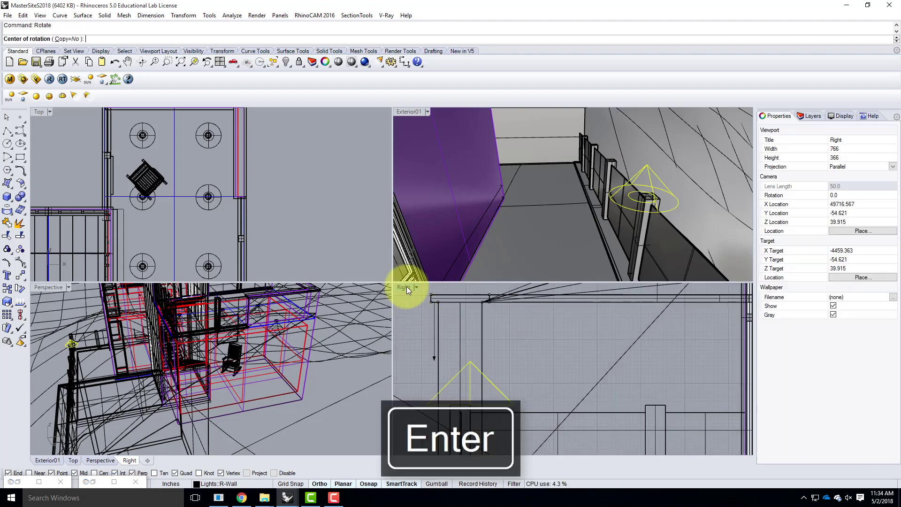
pyautogui.click(470, 362)
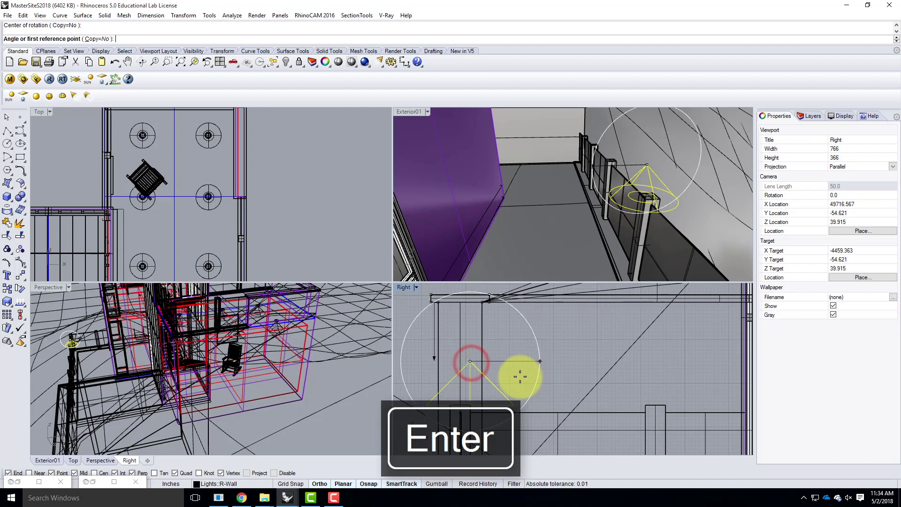
pyautogui.click(471, 386)
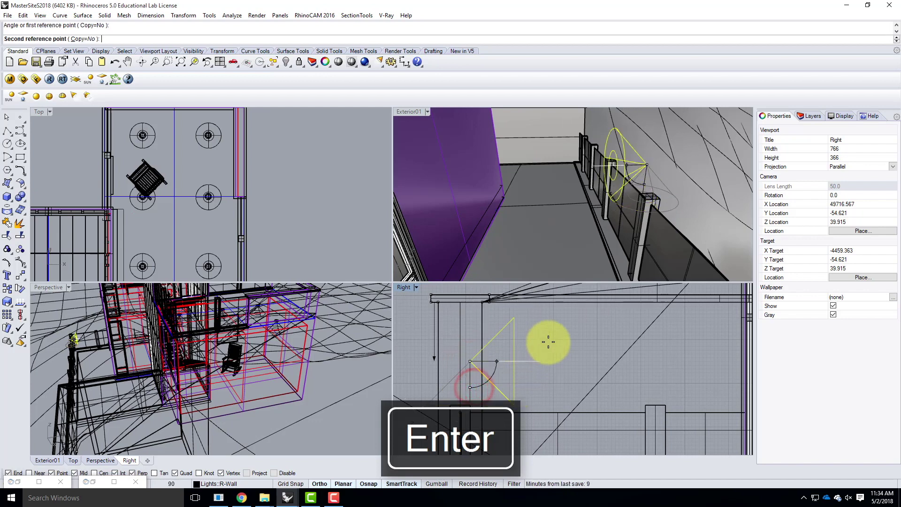
pyautogui.click(344, 483)
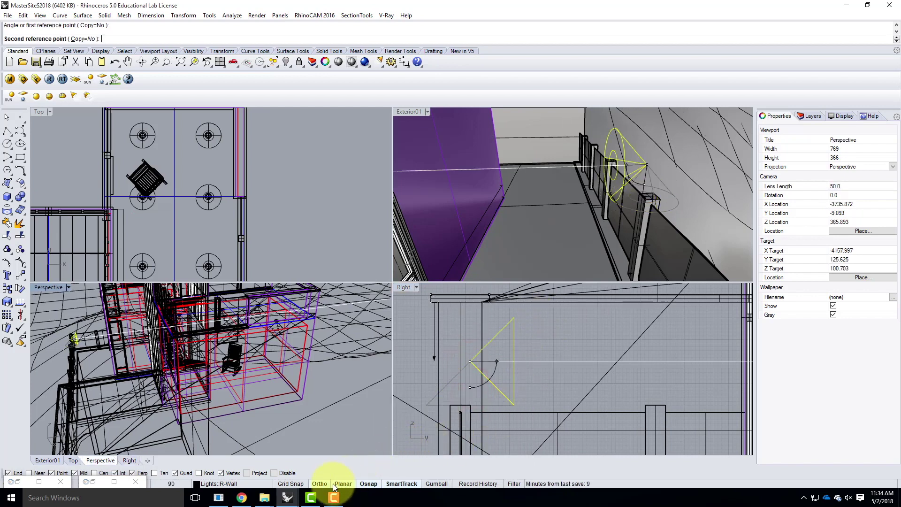
pyautogui.click(323, 484)
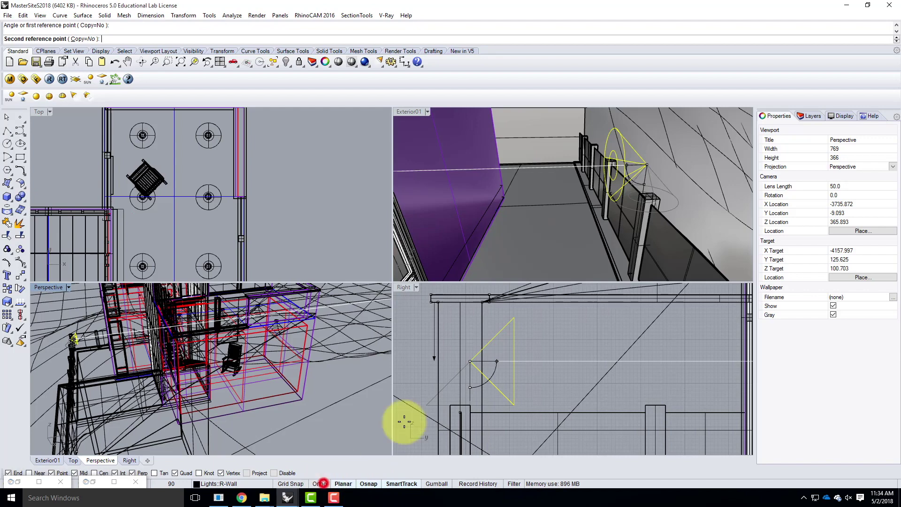
pyautogui.click(532, 314)
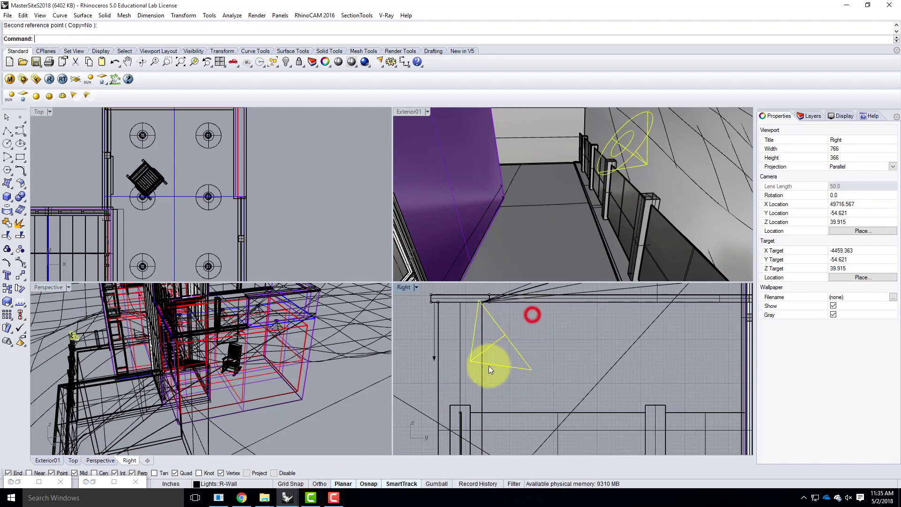
# - Move the rotated spotlight down about 16 in so its tip sits beside the top of the railing post
pyautogui.press('Return')
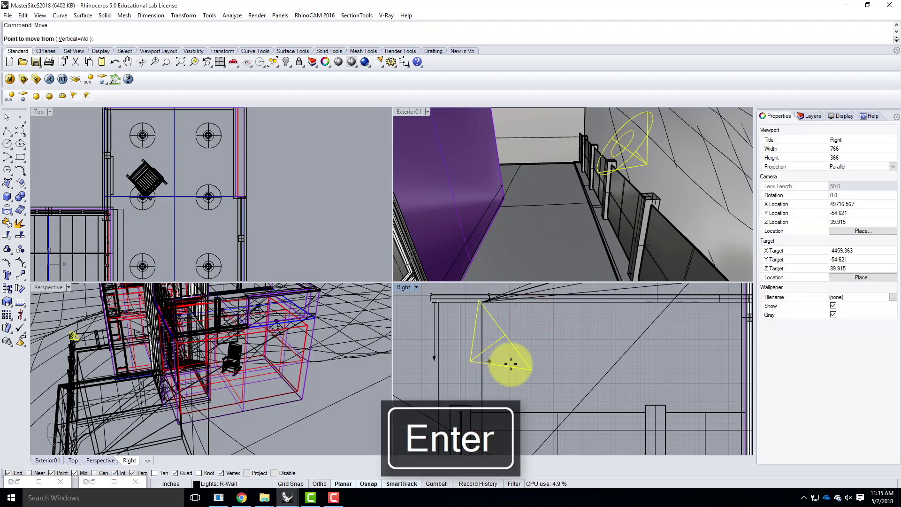
pyautogui.click(543, 332)
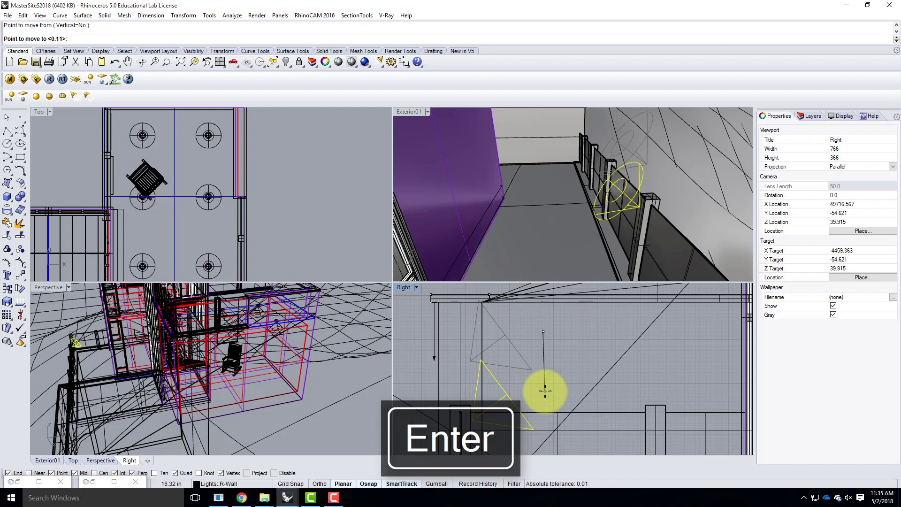
pyautogui.click(545, 390)
pyautogui.scroll(1, 646, 200)
pyautogui.moveTo(644, 203); pyautogui.dragTo(598, 232, button='right')
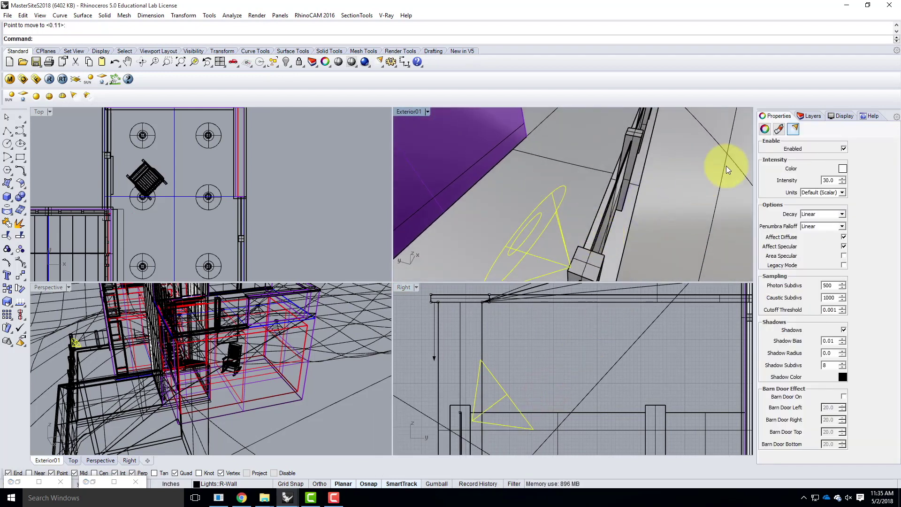
# - Set the spotlight's color to RGB 255, 214, 170
pyautogui.click(842, 168)
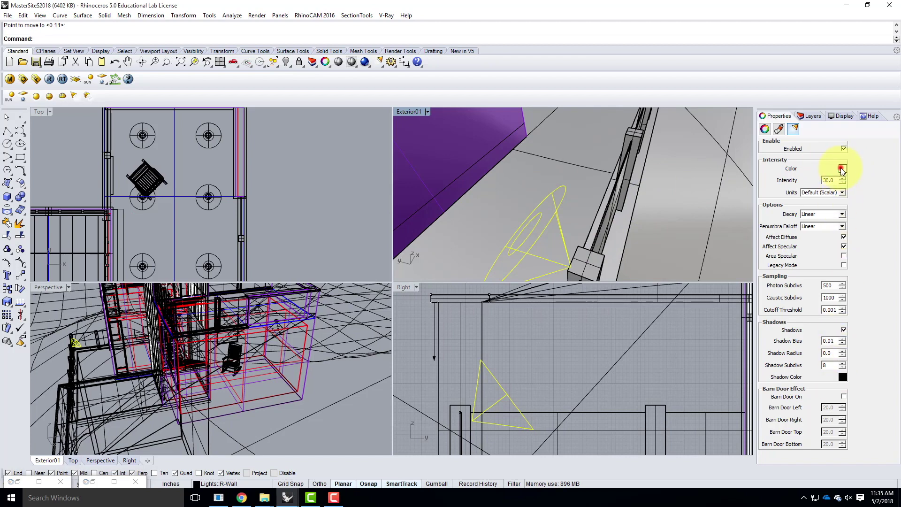
pyautogui.click(338, 232)
pyautogui.write('214')
pyautogui.press('Tab')
pyautogui.write('170')
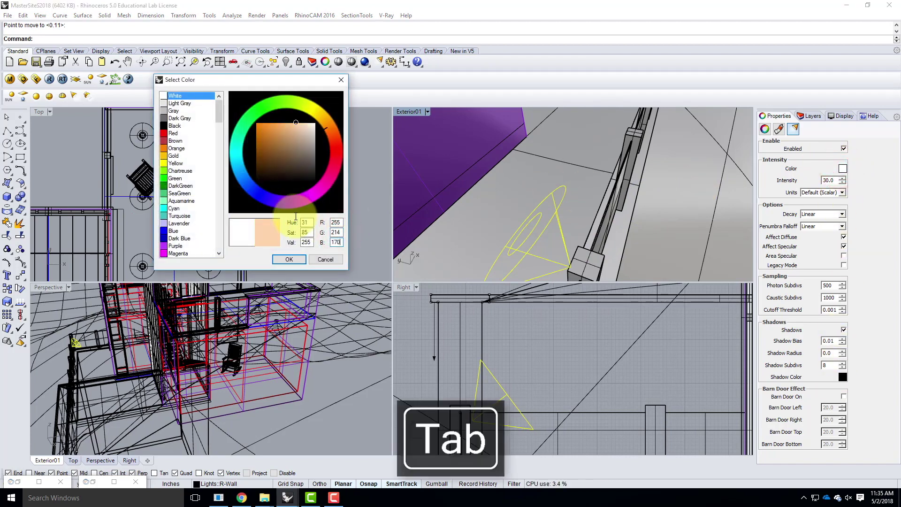
pyautogui.click(288, 260)
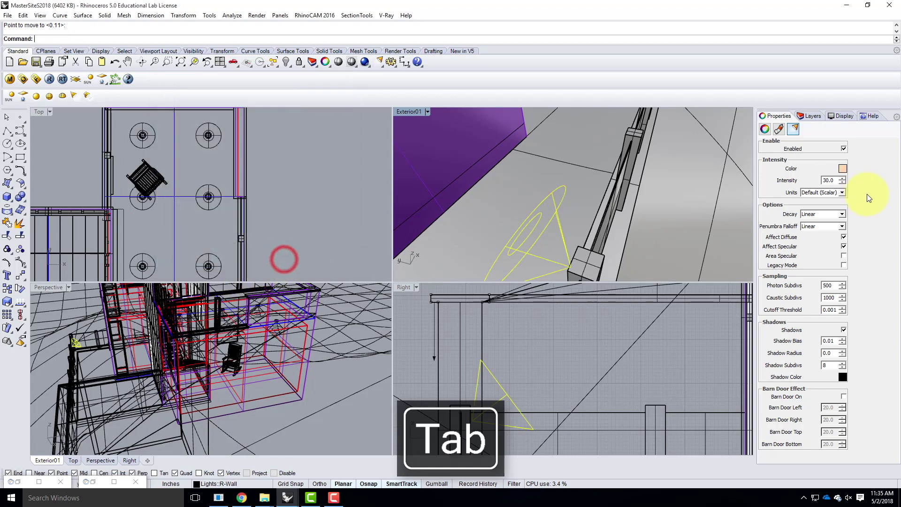
# - Set the spotlight's units to Radiant power, its decay to Inverse Square and its intensity to 20
pyautogui.click(842, 193)
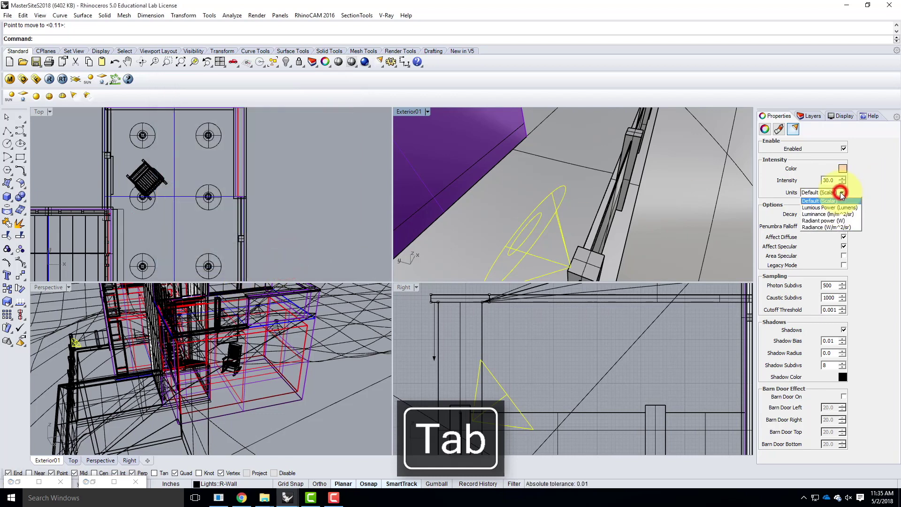
pyautogui.click(817, 222)
pyautogui.click(812, 214)
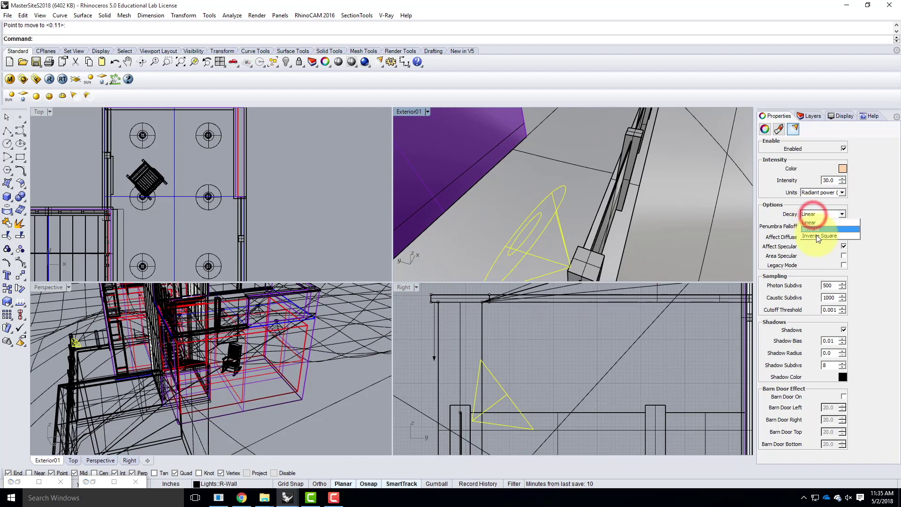
pyautogui.click(818, 236)
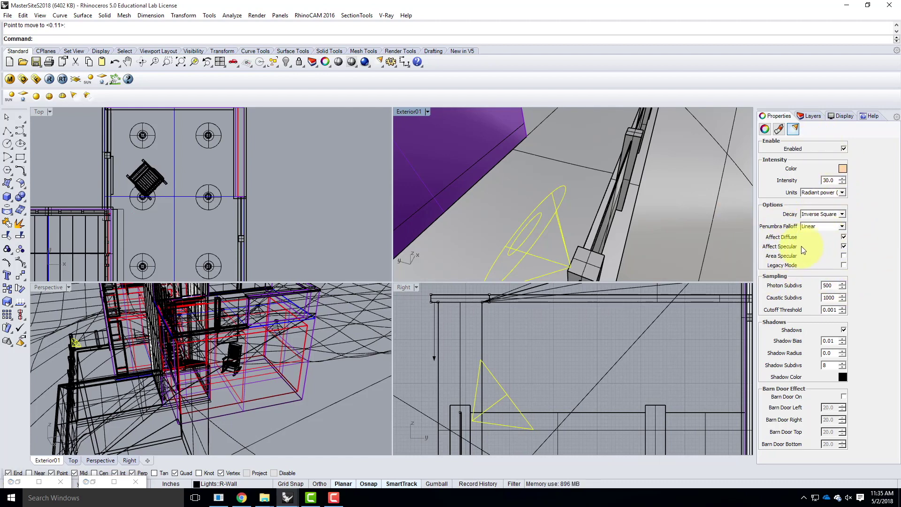
pyautogui.doubleClick(833, 179)
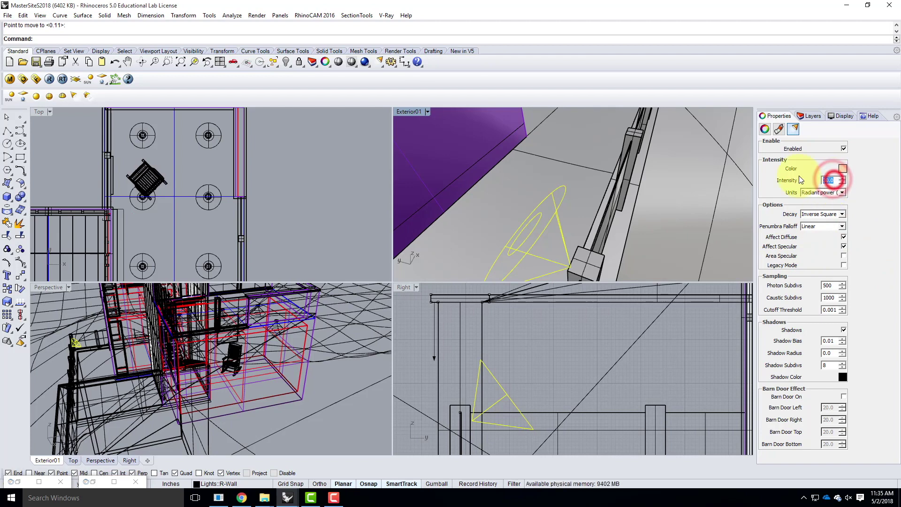
pyautogui.write('20')
pyautogui.press('Tab')
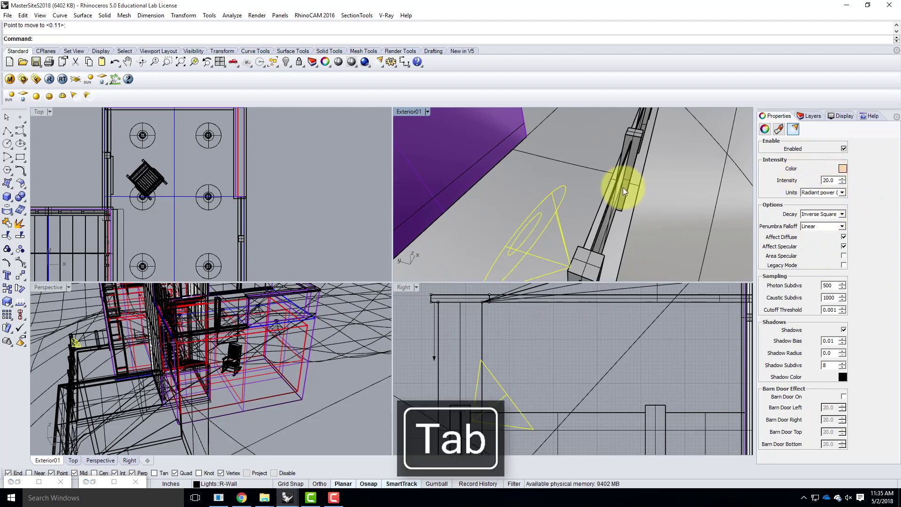
# - Copy the railing spotlight in the Top view, with Ortho on, about 54 in along the railing to the next post
pyautogui.moveTo(578, 211)
pyautogui.mouseDown()
pyautogui.moveTo(580, 221)
pyautogui.moveTo(574, 218)
pyautogui.mouseUp()
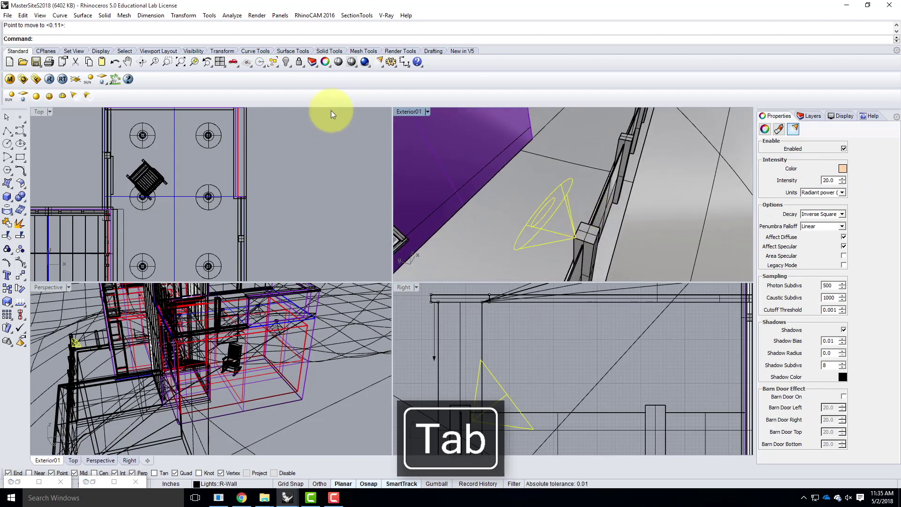
pyautogui.scroll(-5, 261, 142)
pyautogui.scroll(10, 165, 225)
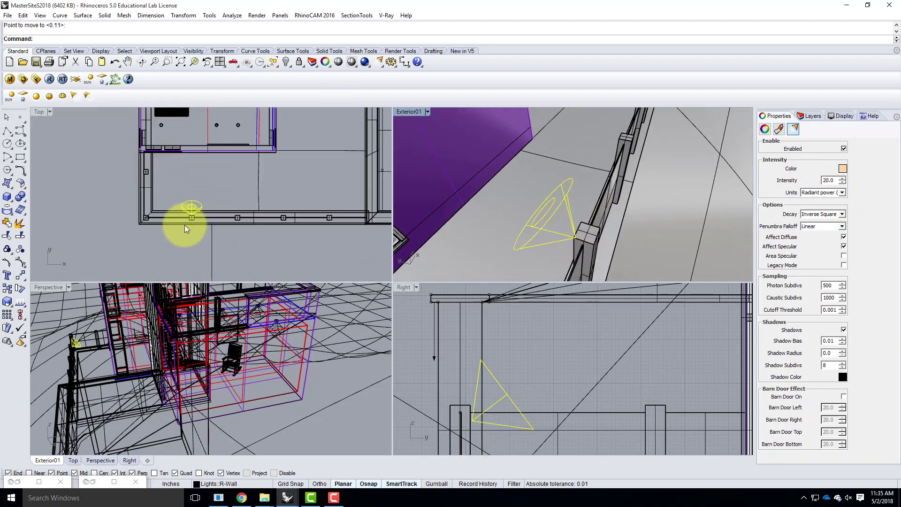
pyautogui.press('Return')
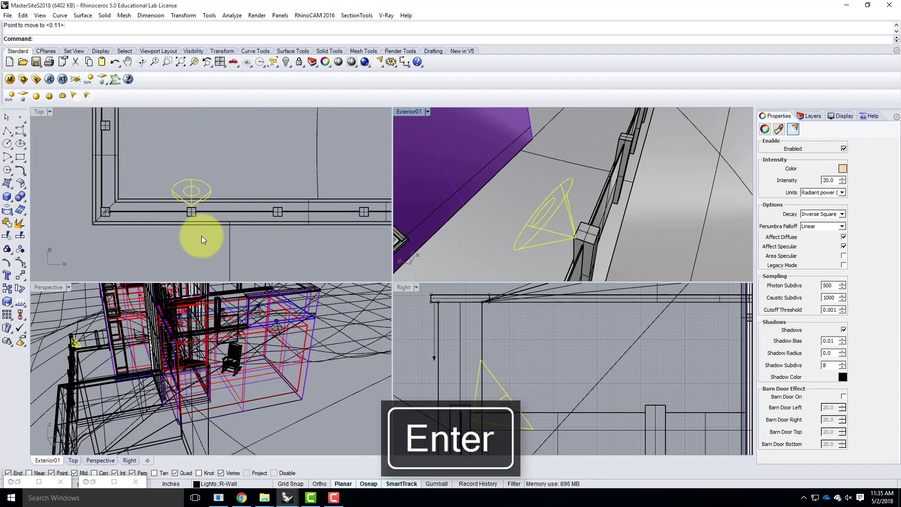
pyautogui.click(39, 111)
pyautogui.write('Copy')
pyautogui.press('Return')
pyautogui.scroll(-6, 57, 153)
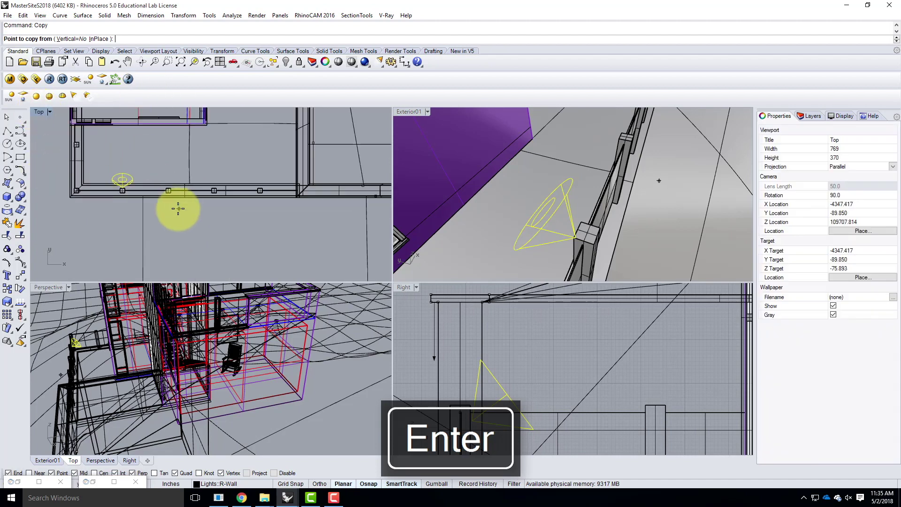
pyautogui.scroll(4, 179, 209)
pyautogui.click(182, 239)
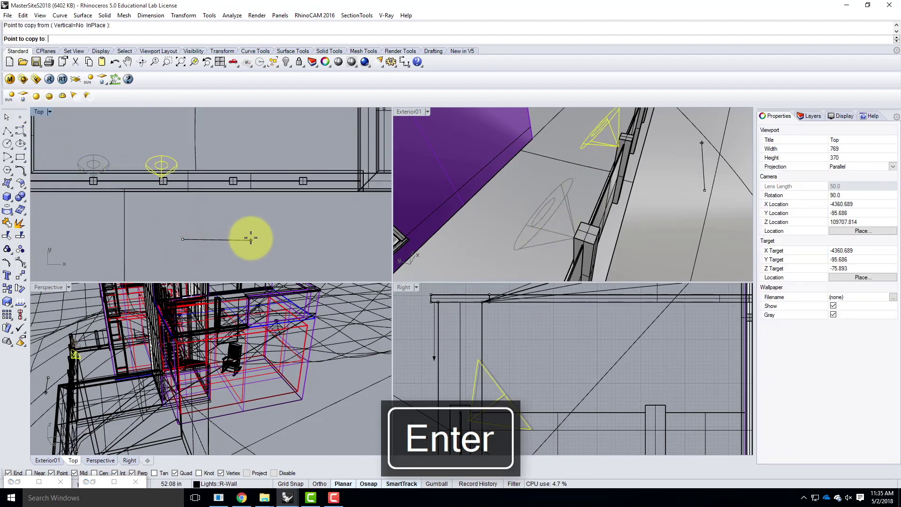
pyautogui.click(320, 483)
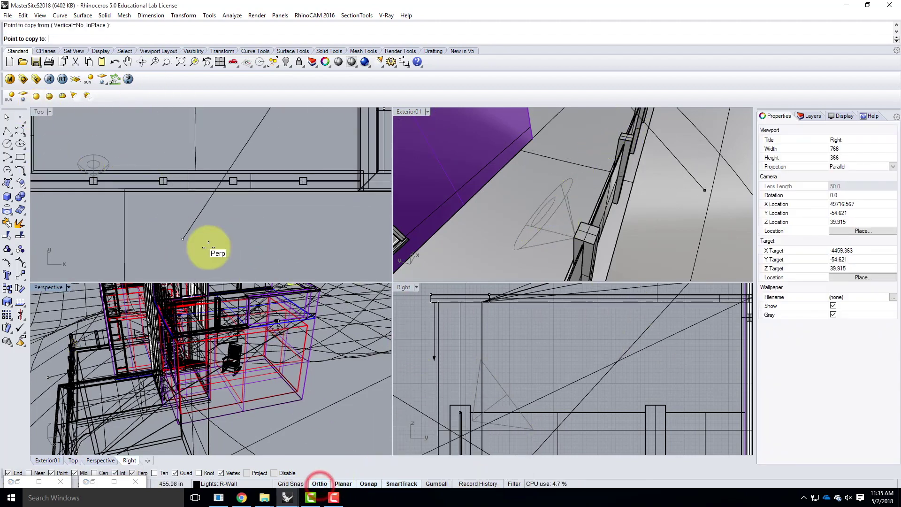
pyautogui.click(252, 239)
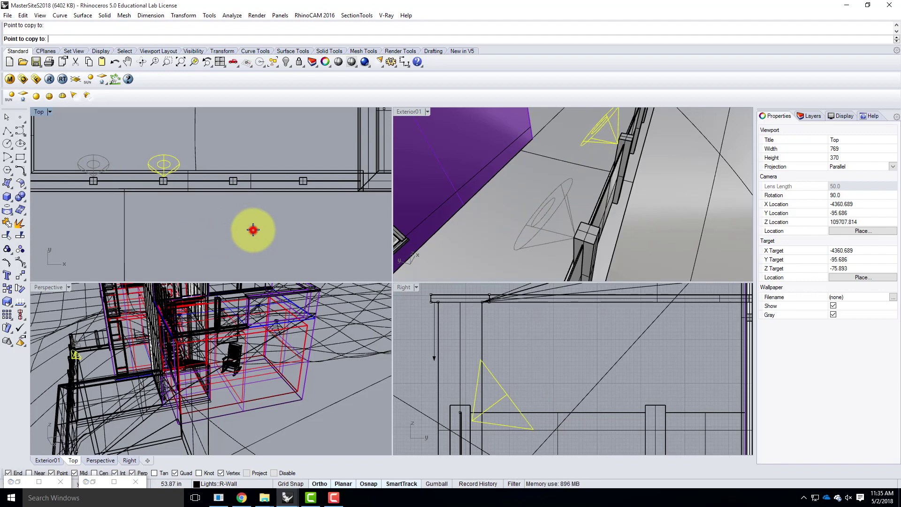
# - Place two more copies of the spotlight at the following railing posts, about 107 in and 160 in from the base point
pyautogui.click(322, 231)
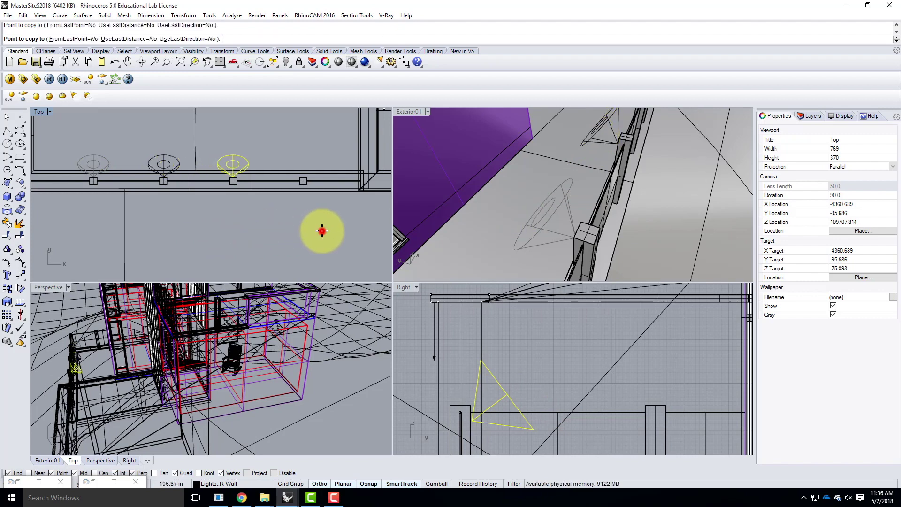
pyautogui.scroll(-2, 242, 224)
pyautogui.scroll(-2, 244, 223)
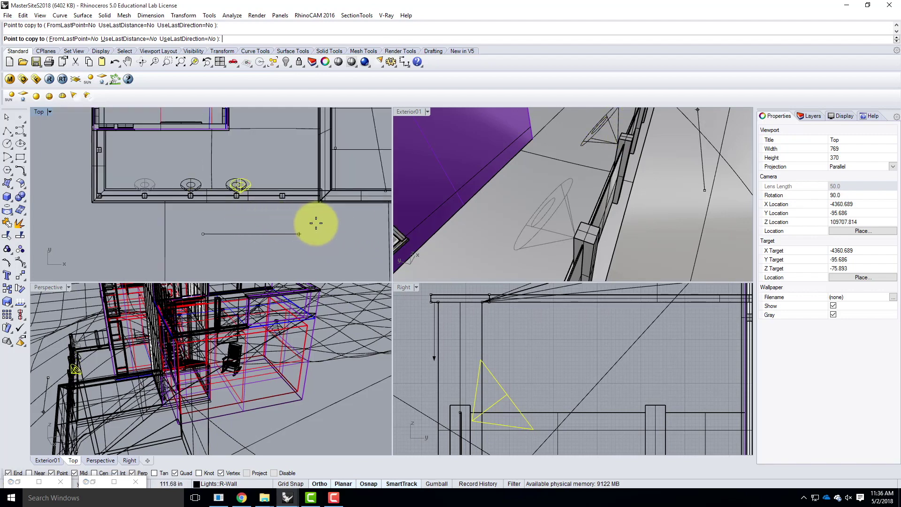
pyautogui.scroll(2, 316, 223)
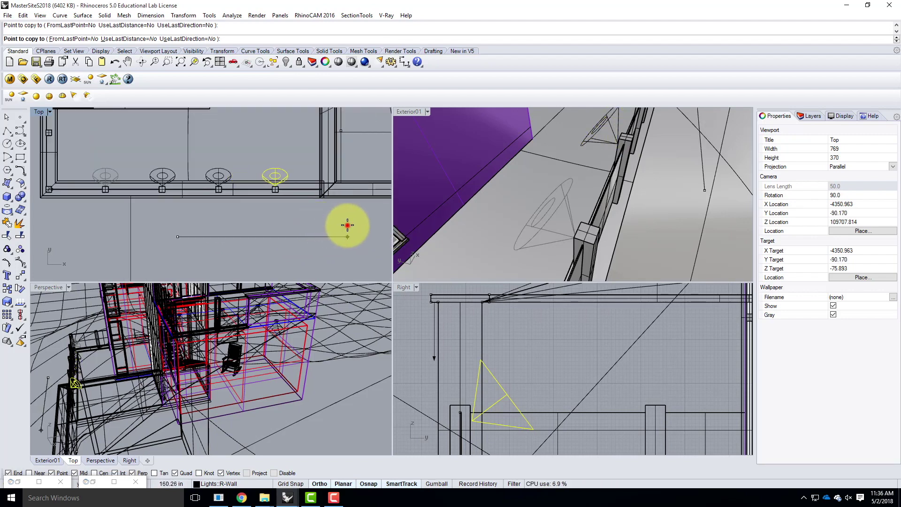
pyautogui.click(348, 225)
pyautogui.scroll(-2, 384, 241)
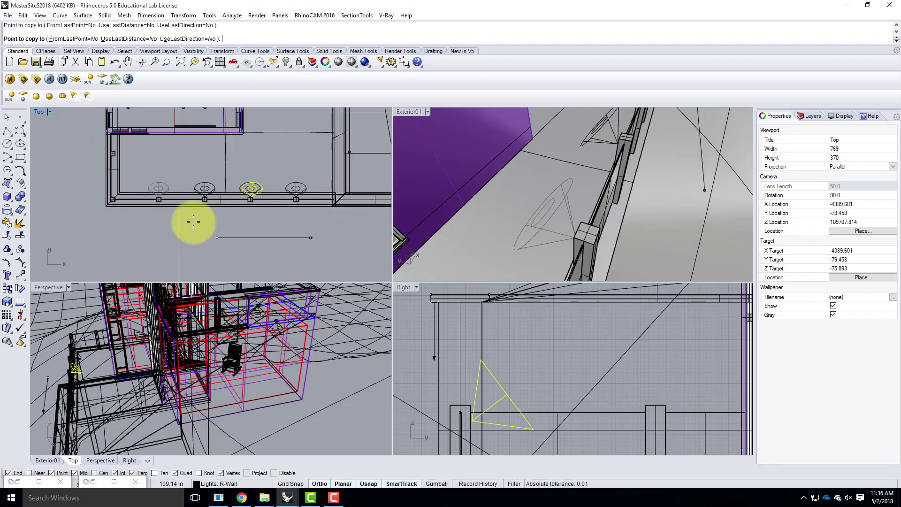
pyautogui.press('Escape')
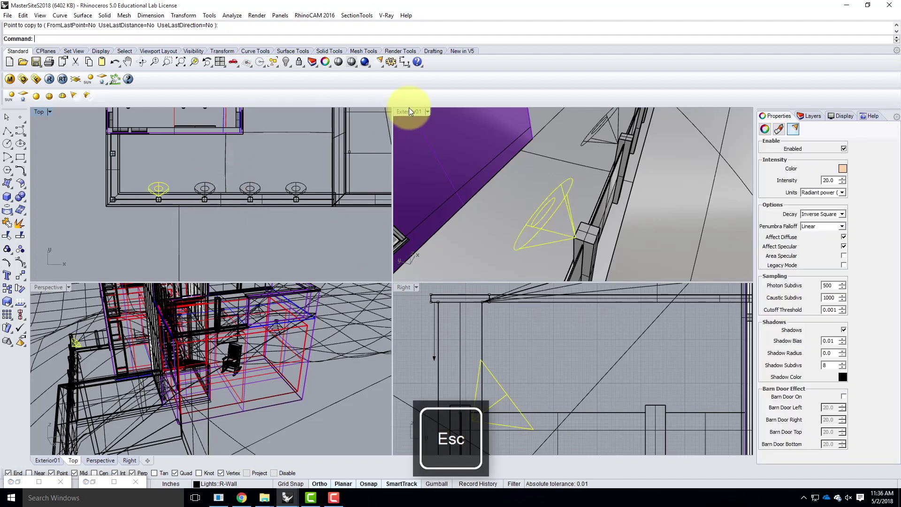
# - Restore the saved Exterior01 named view in the Exterior01 viewport and maximize that viewport
pyautogui.click(426, 112)
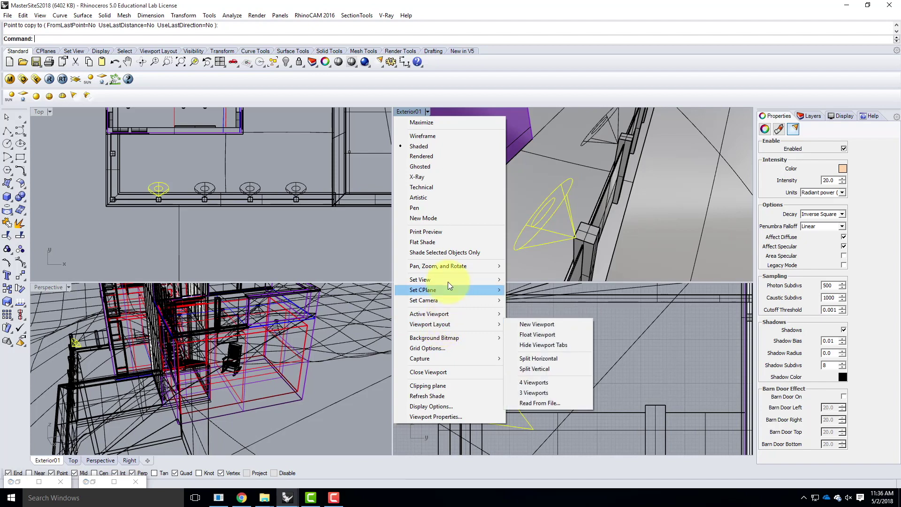
pyautogui.moveTo(469, 280)
pyautogui.click(536, 403)
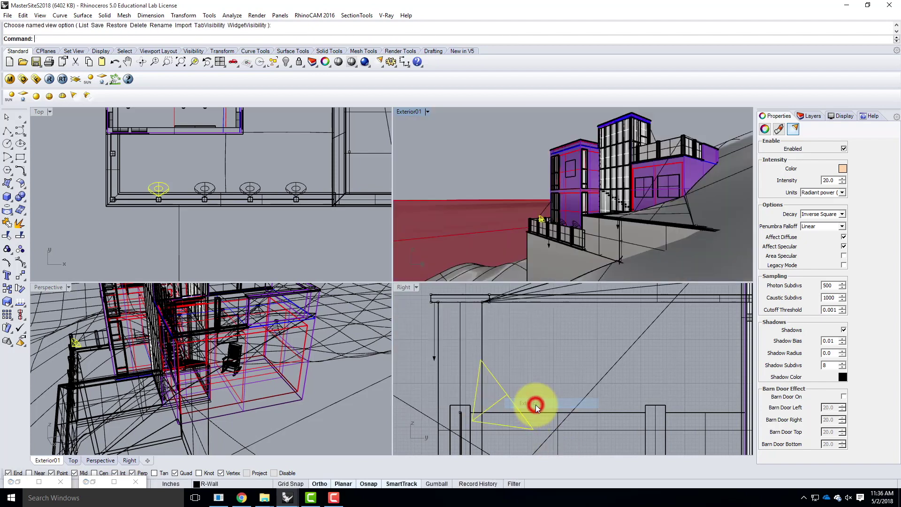
pyautogui.doubleClick(410, 109)
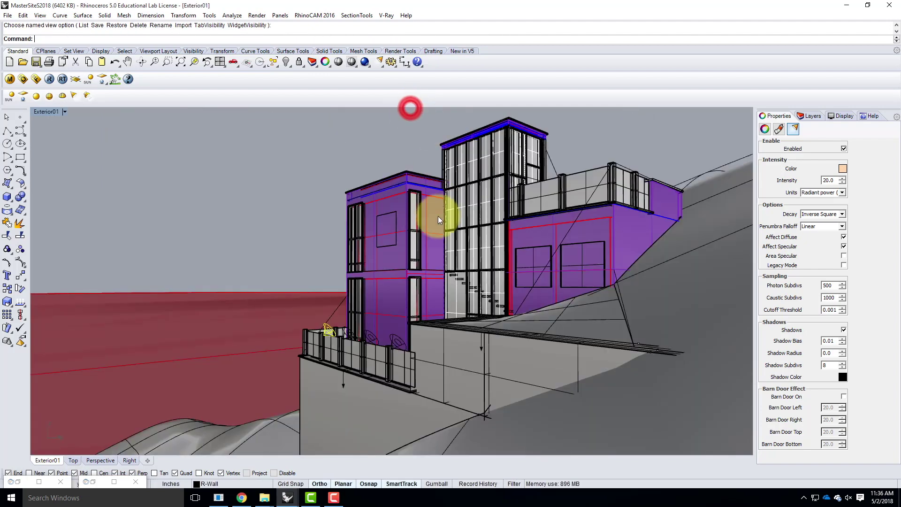
# - Render the Exterior01 view with V-Ray, inspect the image in the enlarged frame buffer and close it
pyautogui.click(49, 79)
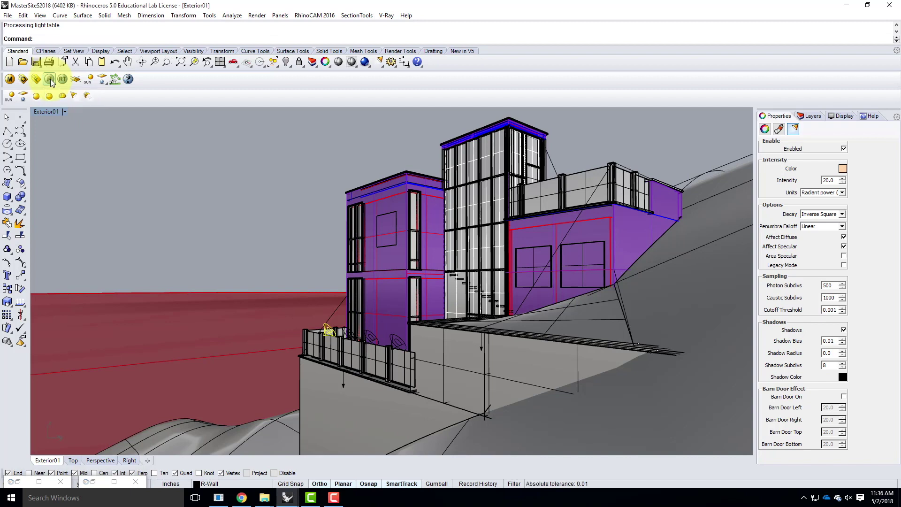
pyautogui.click(38, 485)
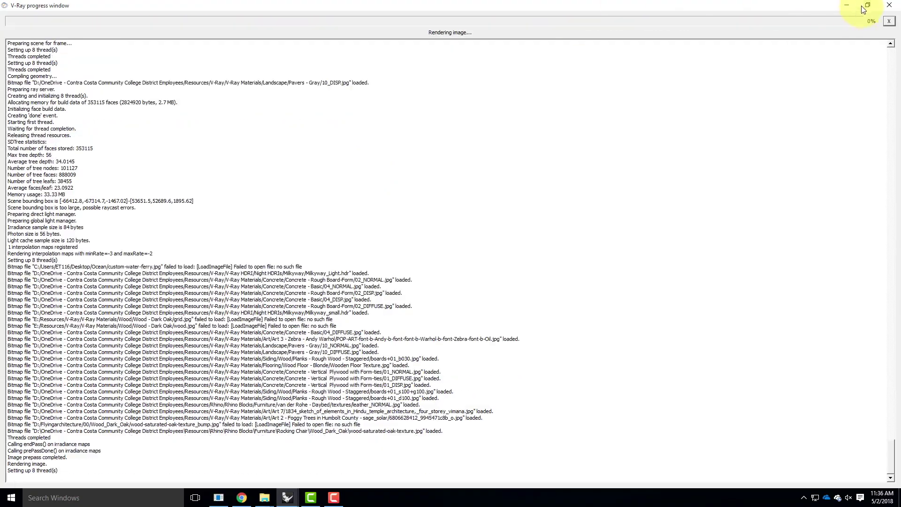
pyautogui.click(867, 5)
pyautogui.click(116, 480)
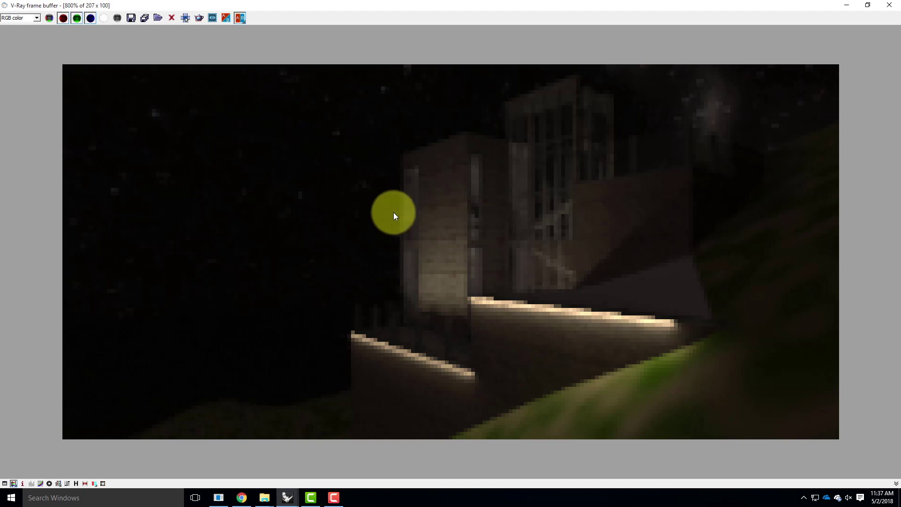
pyautogui.click(867, 5)
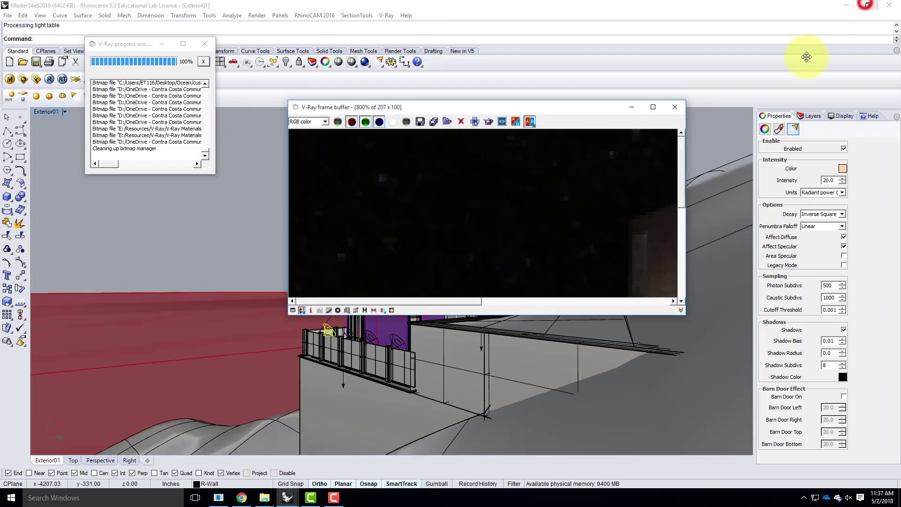
pyautogui.click(680, 111)
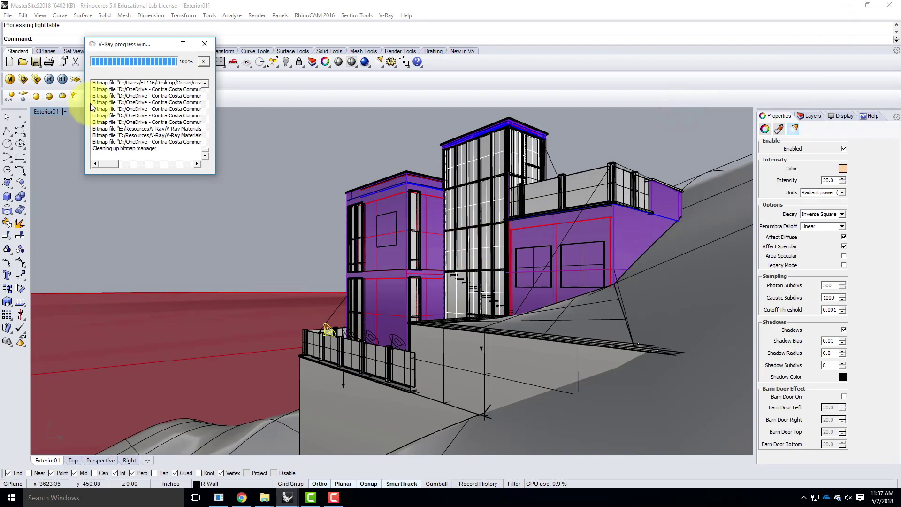
# - Display the Exterior01 view in Wireframe and start copying the six ceiling spotlights in the room with the rocking chair
pyautogui.click(64, 111)
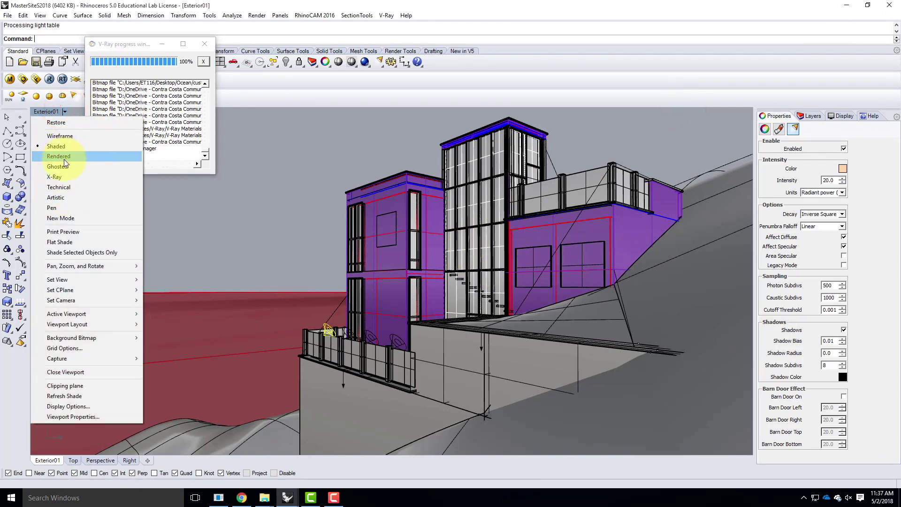
pyautogui.click(65, 136)
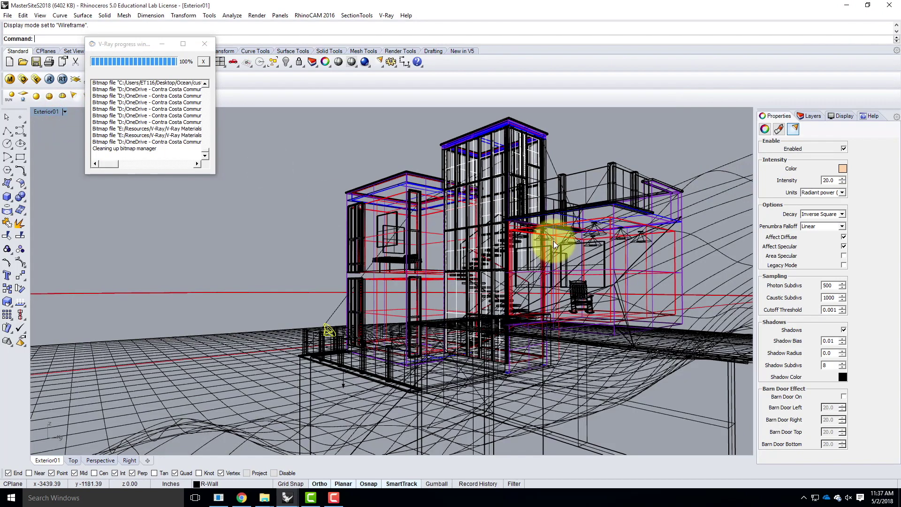
pyautogui.scroll(5, 553, 241)
pyautogui.click(551, 235)
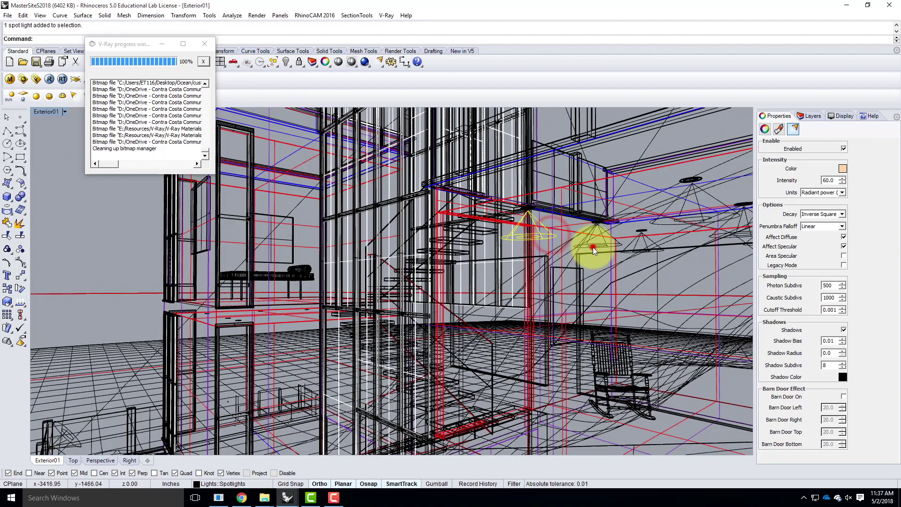
pyautogui.keyDown('shift'); pyautogui.click(593, 247); pyautogui.keyUp('shift')
pyautogui.keyDown('shift'); pyautogui.click(642, 241); pyautogui.keyUp('shift')
pyautogui.keyDown('shift'); pyautogui.click(658, 227); pyautogui.keyUp('shift')
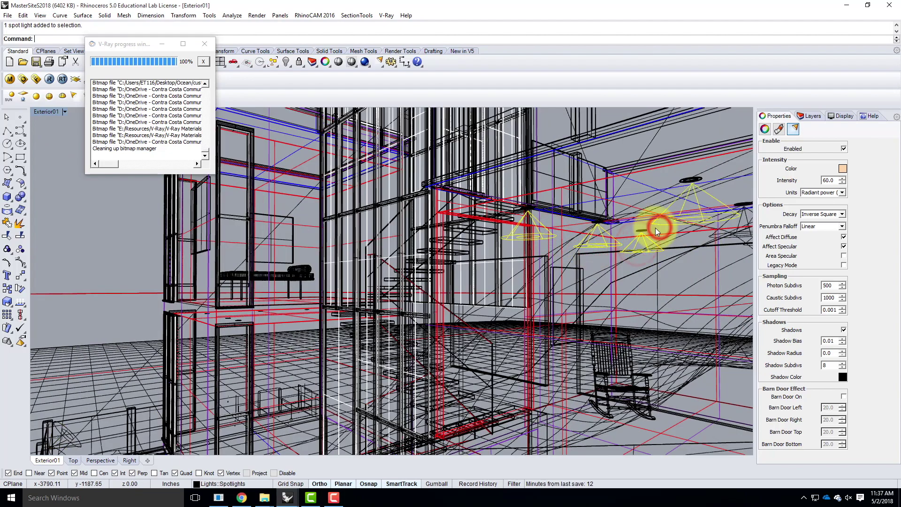
pyautogui.scroll(-2, 657, 230)
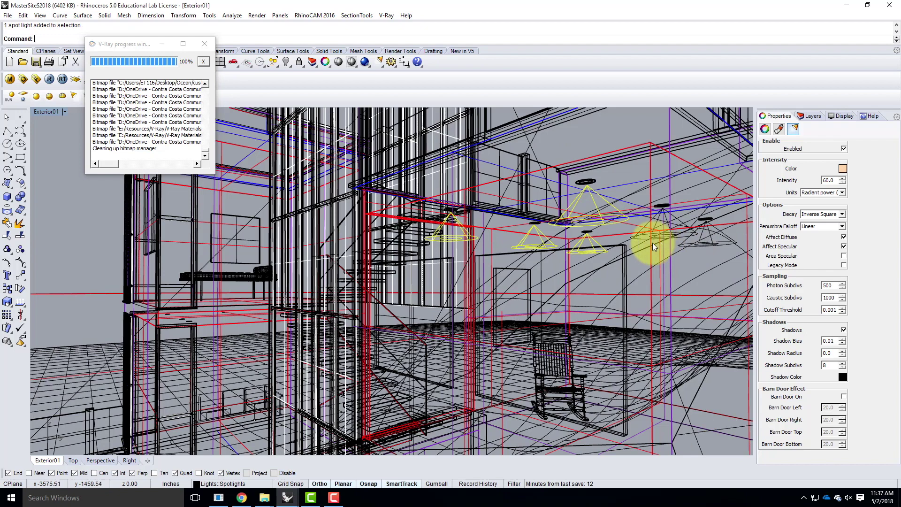
pyautogui.keyDown('shift'); pyautogui.click(654, 240); pyautogui.keyUp('shift')
pyautogui.keyDown('shift'); pyautogui.click(694, 245); pyautogui.keyUp('shift')
pyautogui.keyDown('shift'); pyautogui.click(698, 247); pyautogui.keyUp('shift')
pyautogui.keyDown('ctrl'); pyautogui.click(682, 254); pyautogui.keyUp('ctrl')
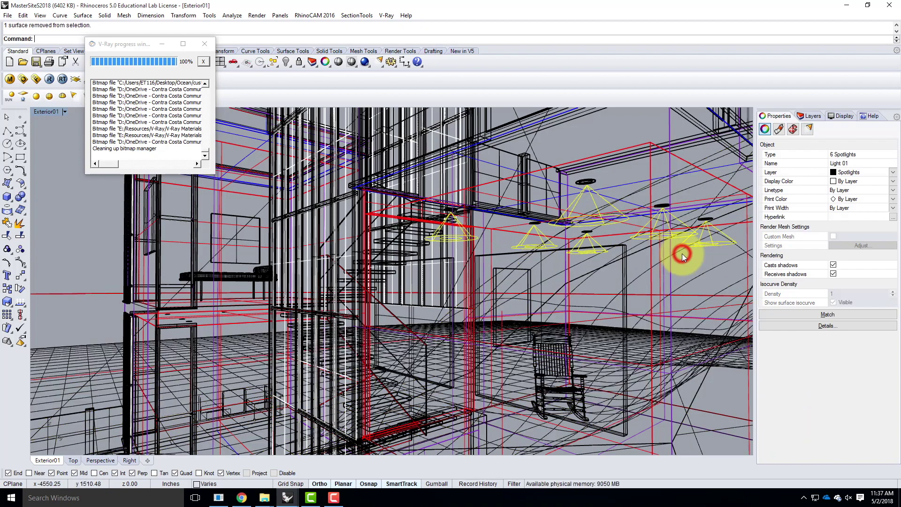
pyautogui.press('Return')
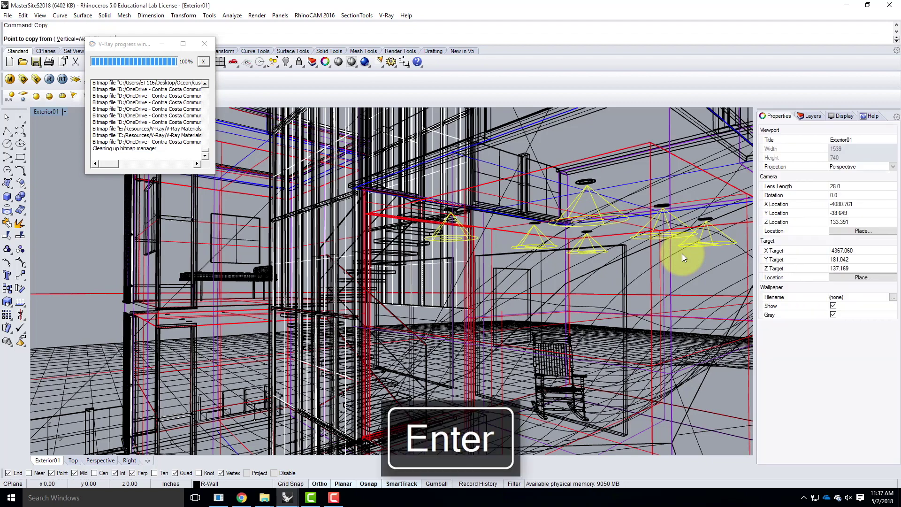
# - Copy the six selected spotlights from the ceiling corner of the rocking-chair room to the matching ceiling corner of the upper bedroom
pyautogui.scroll(2, 359, 202)
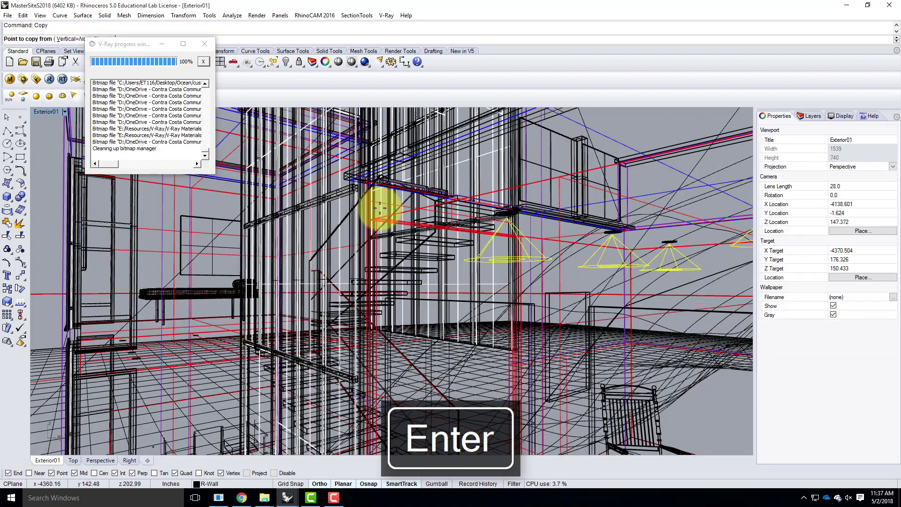
pyautogui.moveTo(370, 219); pyautogui.dragTo(462, 253, button='right')
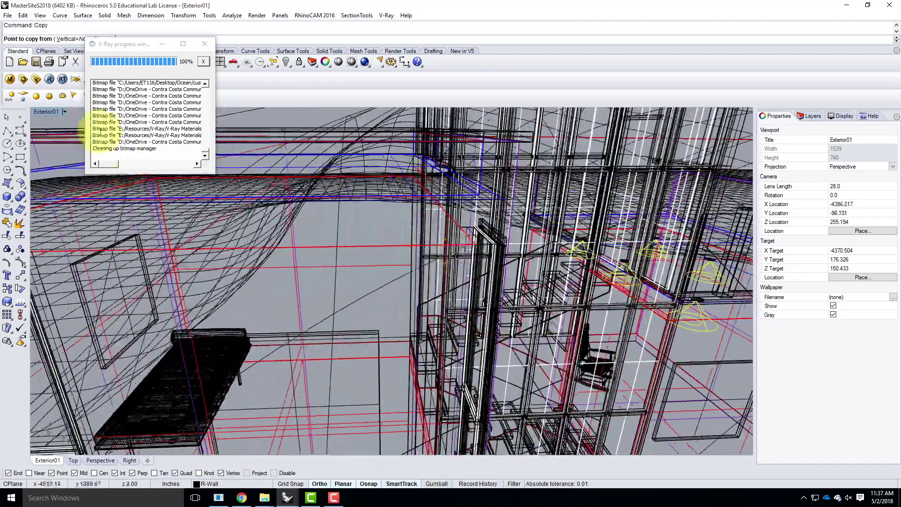
pyautogui.scroll(2, 688, 319)
pyautogui.scroll(2, 688, 319)
pyautogui.click(647, 315)
pyautogui.scroll(-4, 666, 306)
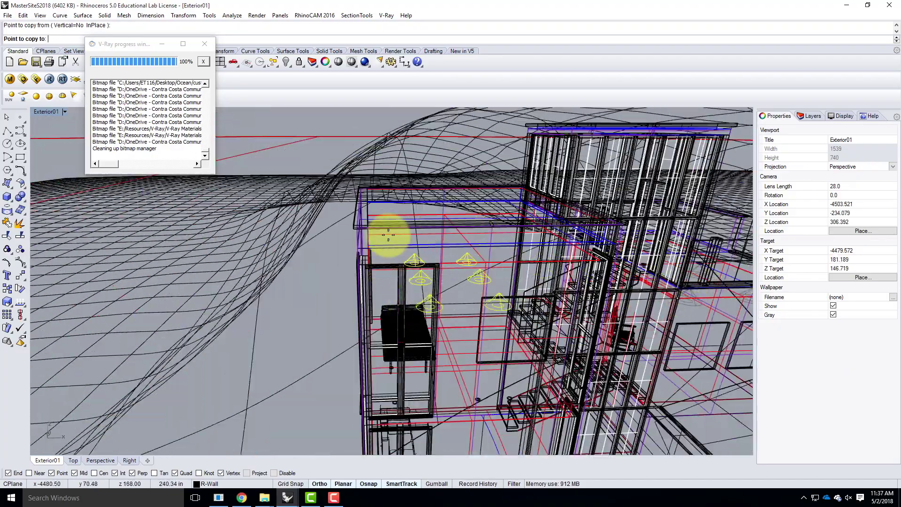
pyautogui.scroll(2, 459, 276)
pyautogui.moveTo(459, 276); pyautogui.dragTo(382, 277, button='right')
pyautogui.scroll(2, 454, 279)
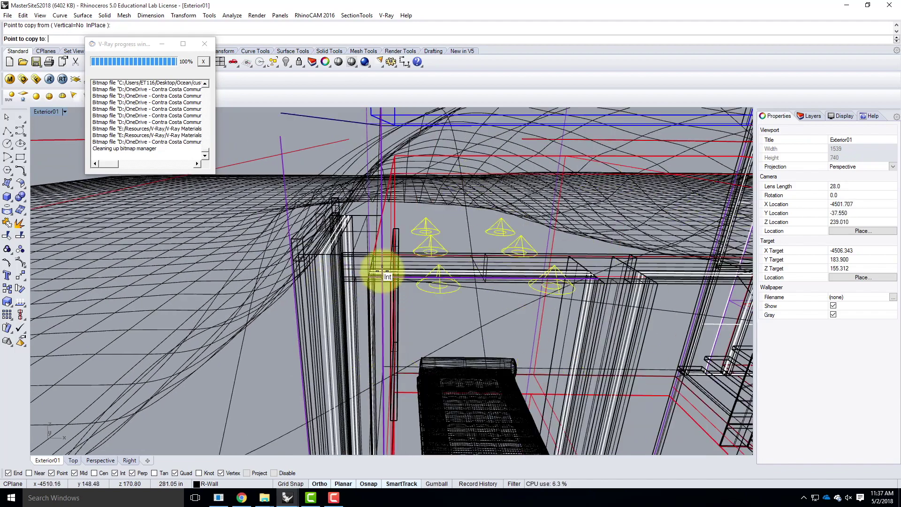
pyautogui.click(373, 255)
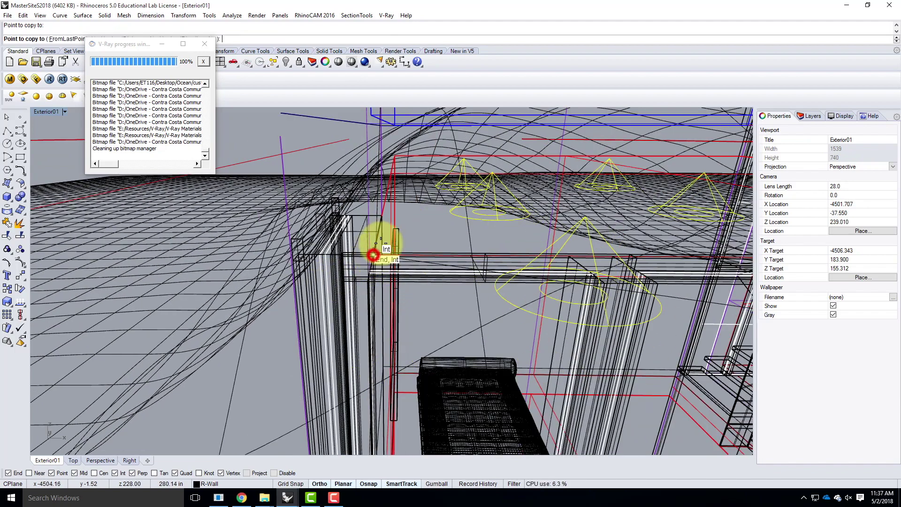
# - Place another copy of the six spotlights at the matching ceiling corner of the room below the bedroom, and end the copy
pyautogui.scroll(-4, 373, 255)
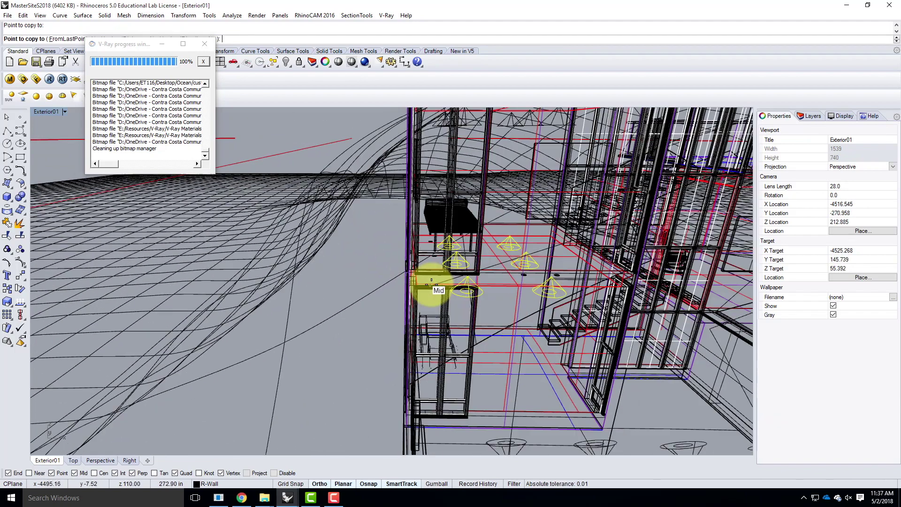
pyautogui.scroll(3, 423, 286)
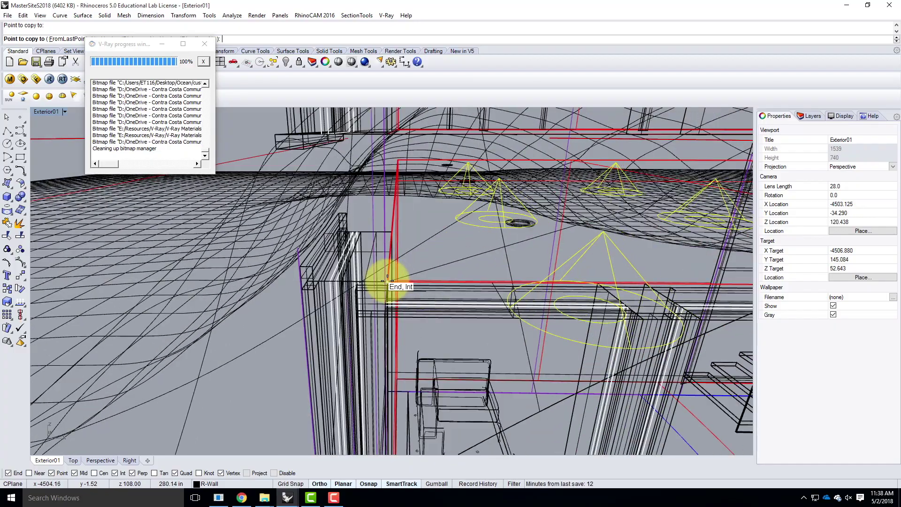
pyautogui.press('Escape')
pyautogui.scroll(-5, 365, 255)
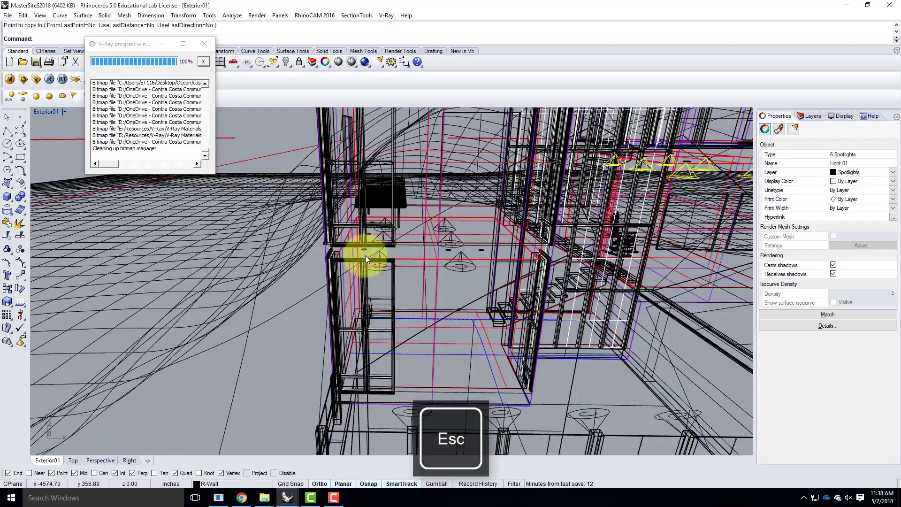
# - Remove the two rearmost spotlights in the rocking-chair room from the selection, leaving four selected
pyautogui.moveTo(485, 271); pyautogui.dragTo(428, 293, button='right')
pyautogui.scroll(-2, 427, 300)
pyautogui.scroll(-5, 331, 311)
pyautogui.moveTo(331, 311); pyautogui.dragTo(416, 267, button='right')
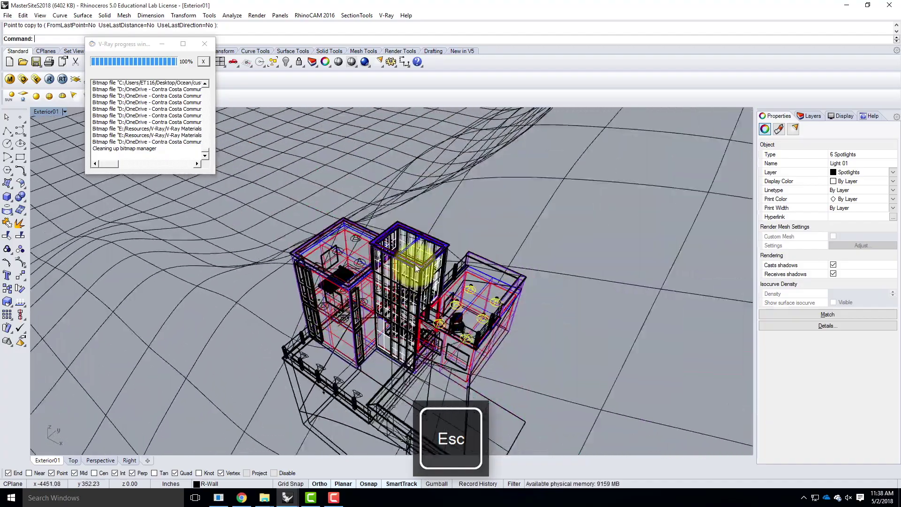
pyautogui.scroll(5, 409, 246)
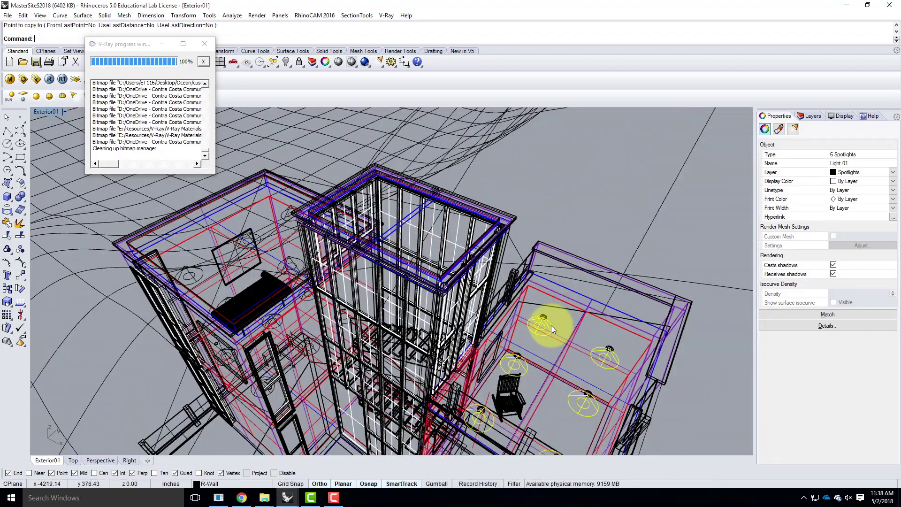
pyautogui.scroll(-2, 555, 318)
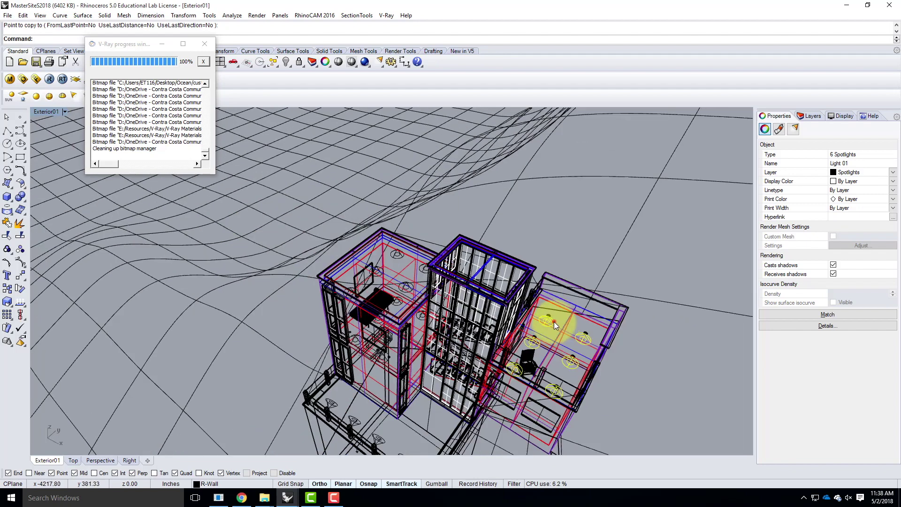
pyautogui.keyDown('ctrl'); pyautogui.click(552, 322); pyautogui.keyUp('ctrl')
pyautogui.keyDown('ctrl'); pyautogui.click(586, 330); pyautogui.keyUp('ctrl')
# - Copy the four selected spotlights from the rocking-chair room's ceiling corner to the corresponding corner at the top of the glazed stair tower
pyautogui.write('copy')
pyautogui.press('Return')
pyautogui.scroll(3, 502, 372)
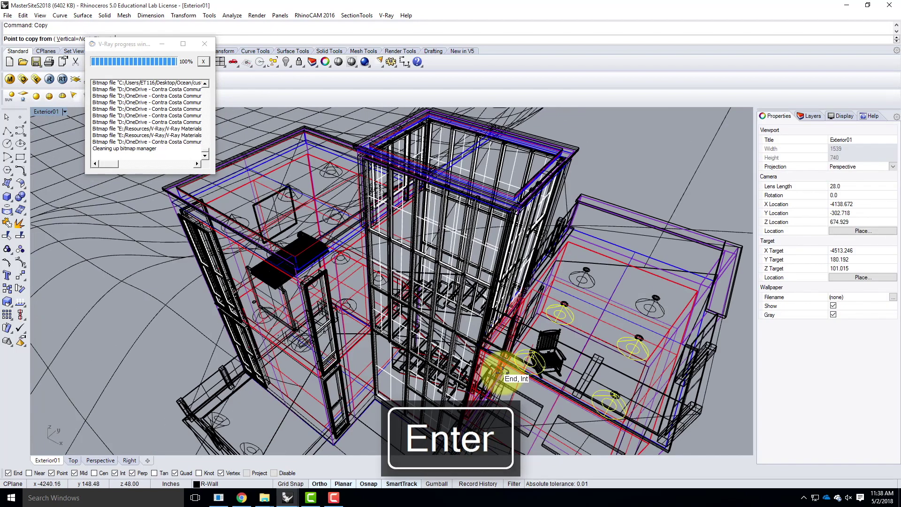
pyautogui.scroll(3, 501, 372)
pyautogui.click(457, 324)
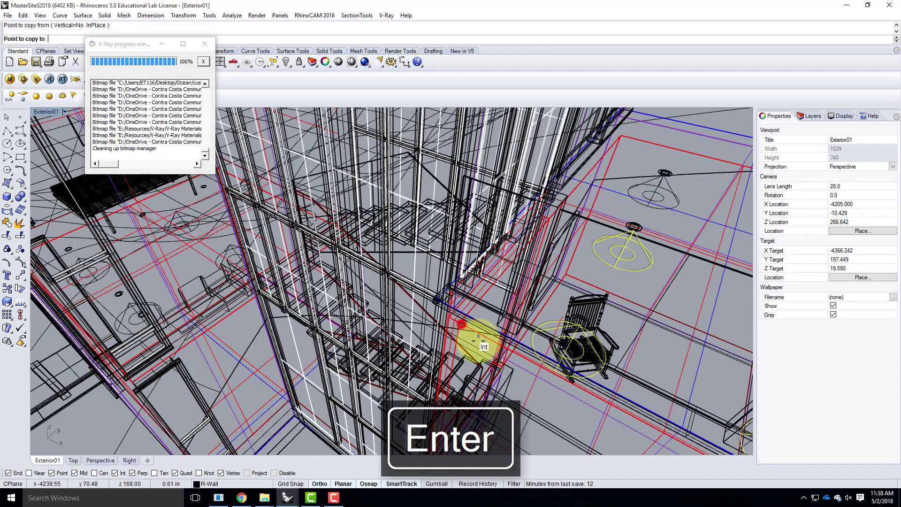
pyautogui.scroll(-5, 484, 352)
pyautogui.scroll(5, 446, 282)
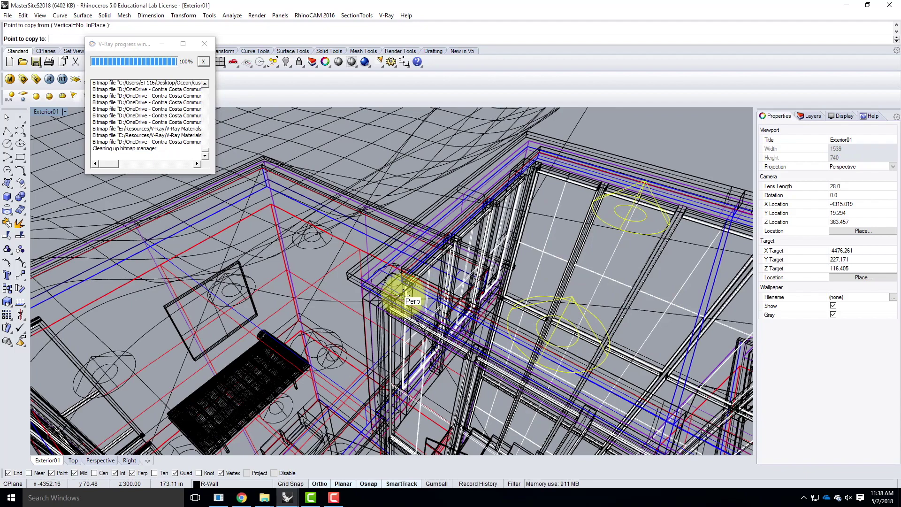
pyautogui.scroll(-5, 403, 281)
pyautogui.press('Escape')
# - Select the two copied spotlights outside the stair tower's rear wall and move them inward to sit inside the tower
pyautogui.scroll(4, 441, 255)
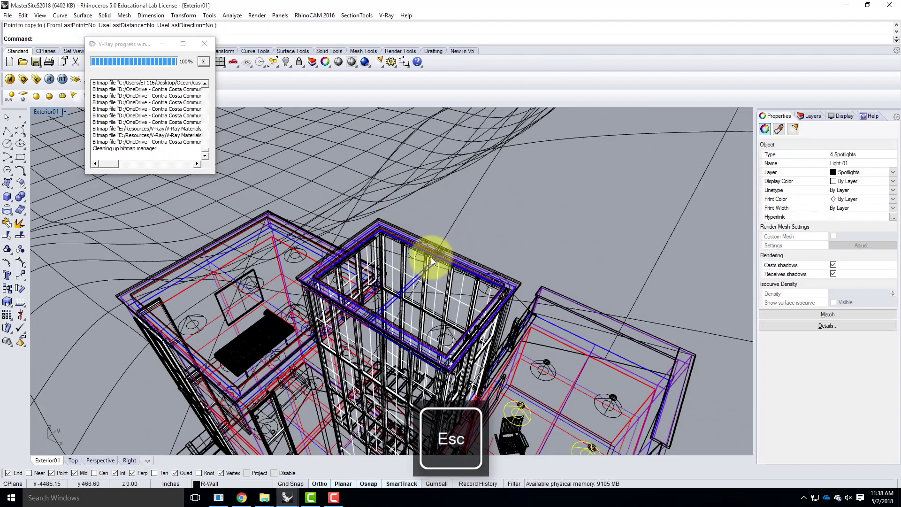
pyautogui.click(411, 254)
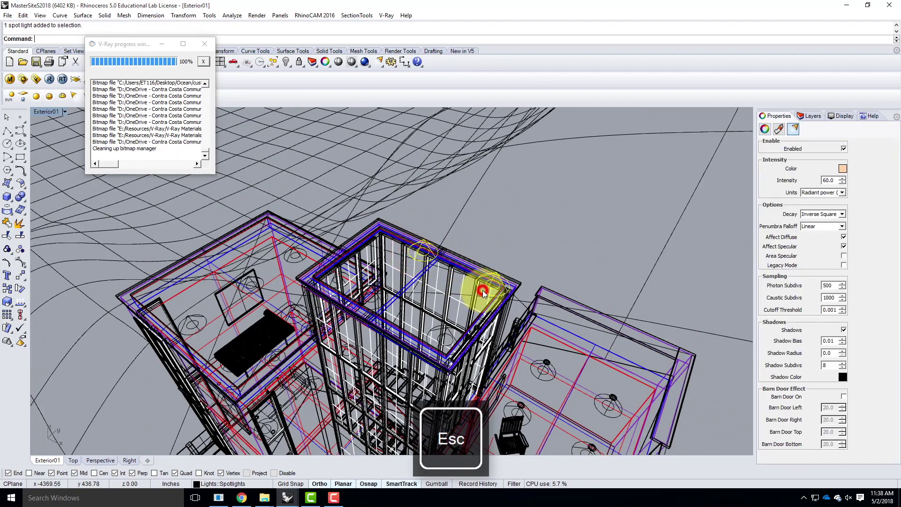
pyautogui.moveTo(558, 287); pyautogui.dragTo(517, 305, button='right')
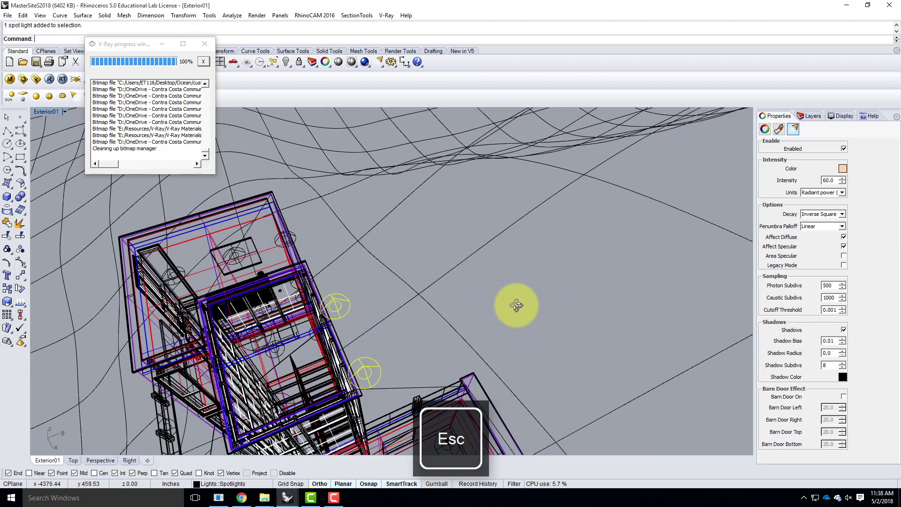
pyautogui.press('Return')
pyautogui.click(529, 298)
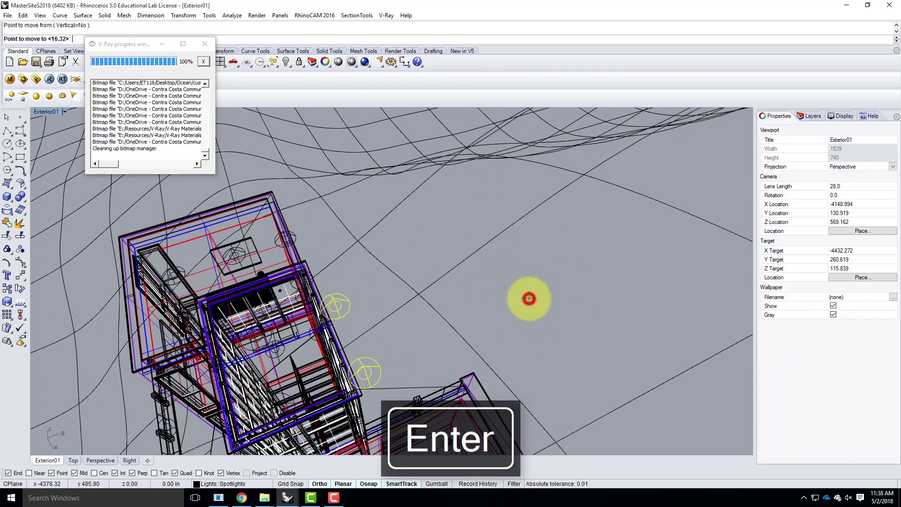
pyautogui.rightClick(503, 299)
pyautogui.press('Escape')
pyautogui.moveTo(360, 286); pyautogui.dragTo(440, 222, button='right')
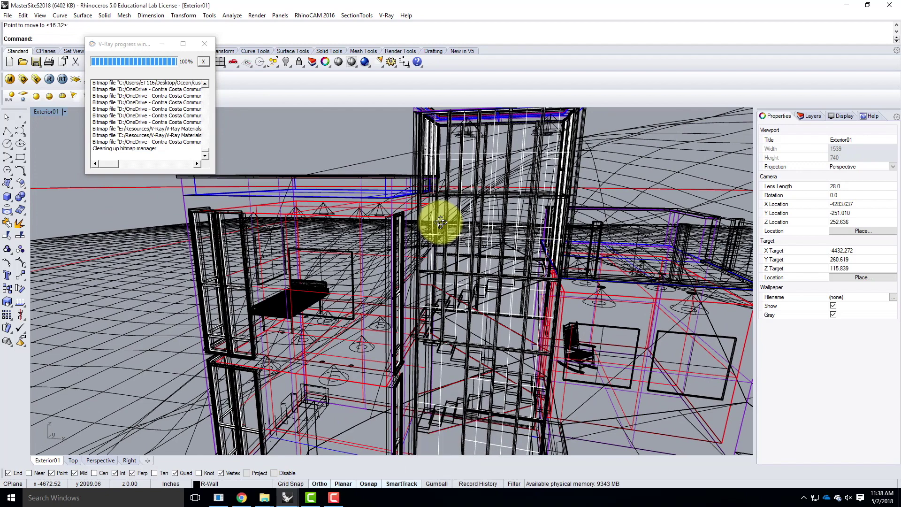
# - Restore the saved Exterior01 view, render it with V-Ray, and enlarge the frame buffer to full screen
pyautogui.click(64, 111)
pyautogui.moveTo(85, 281)
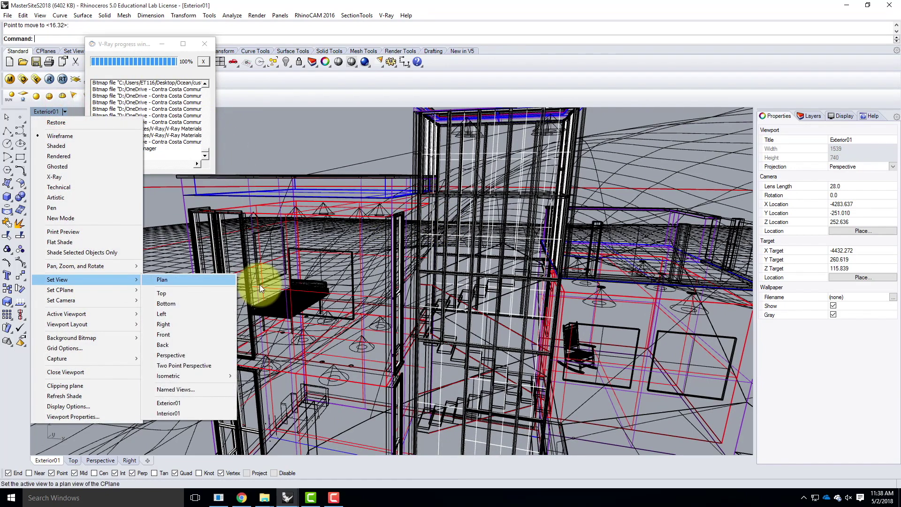
pyautogui.click(195, 403)
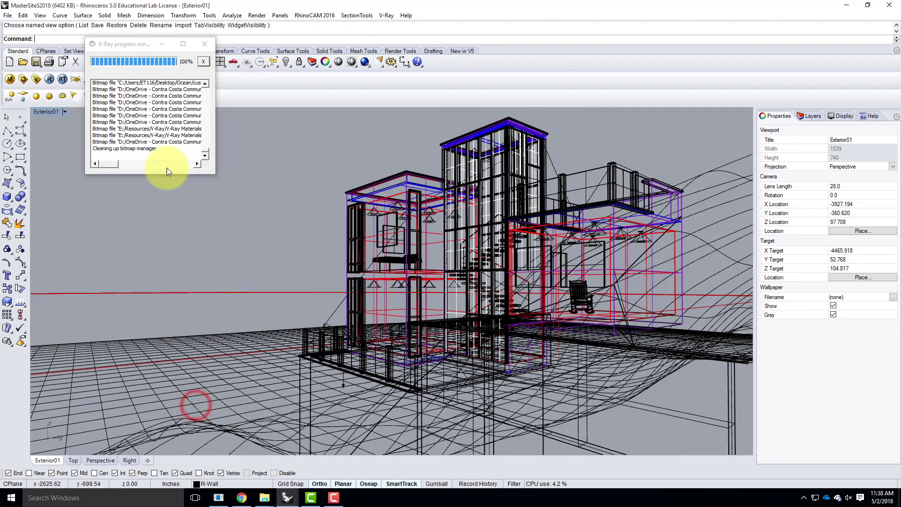
pyautogui.click(52, 80)
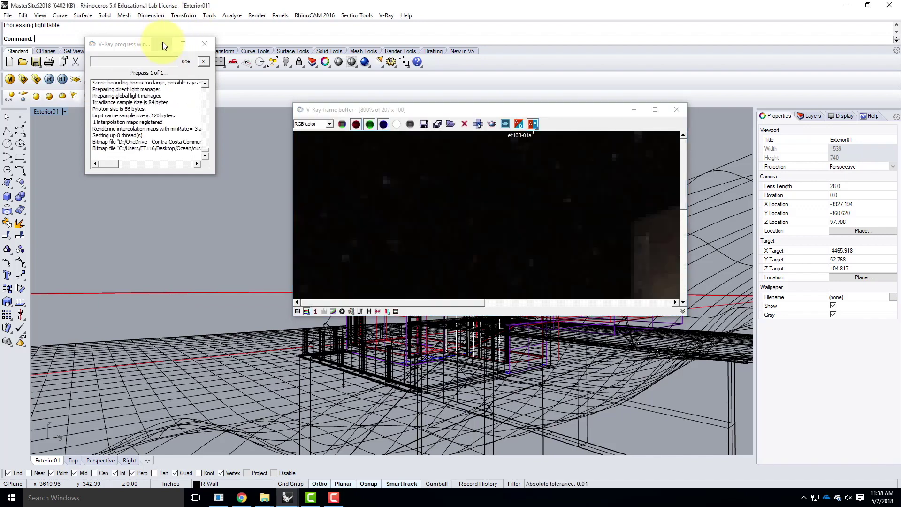
pyautogui.moveTo(570, 110); pyautogui.dragTo(535, 76)
pyautogui.click(620, 75)
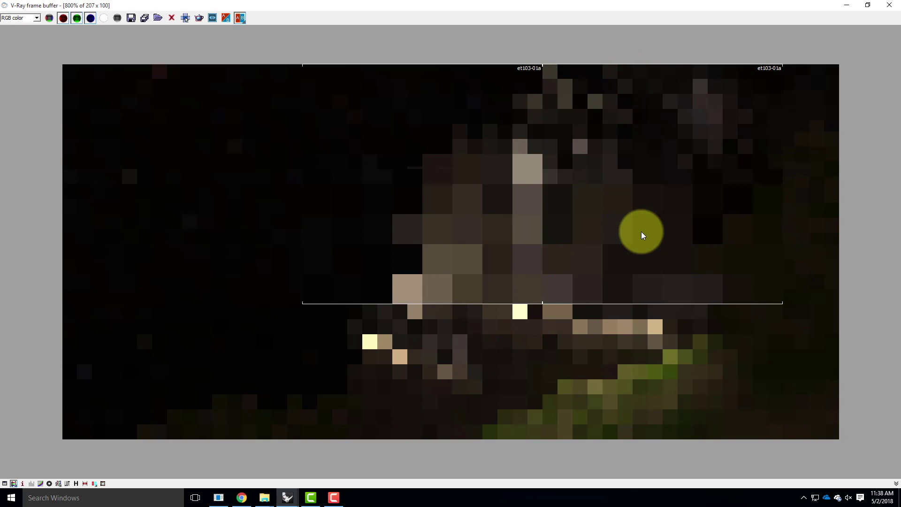
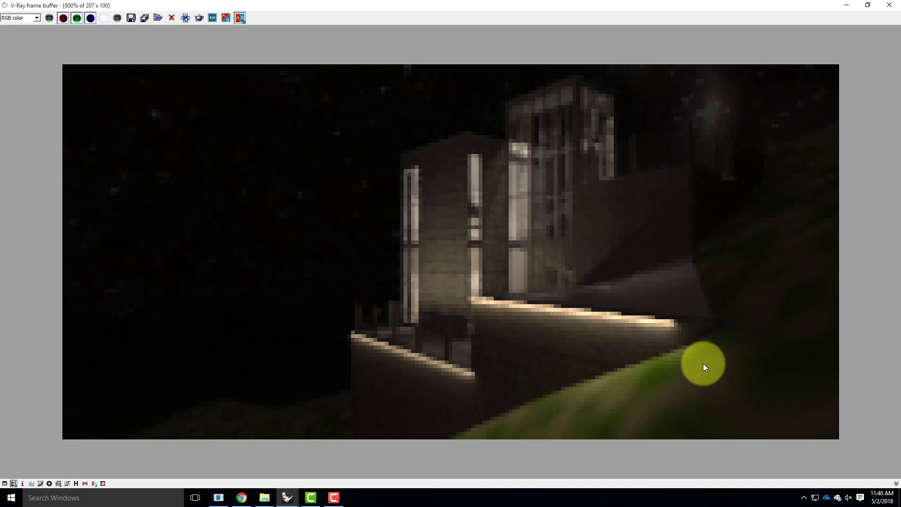
# - Minimize the V-Ray frame buffer and set the Exterior01 viewport's display mode to Shaded
pyautogui.click(847, 5)
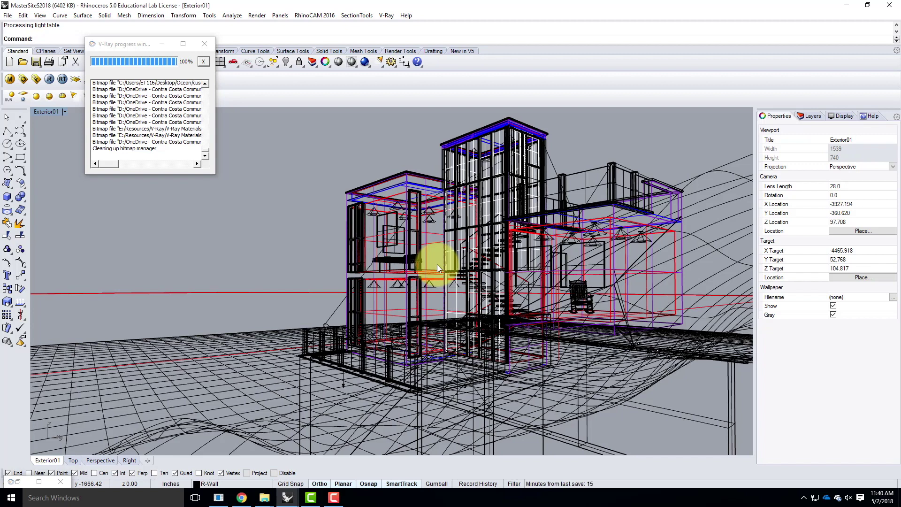
pyautogui.click(65, 111)
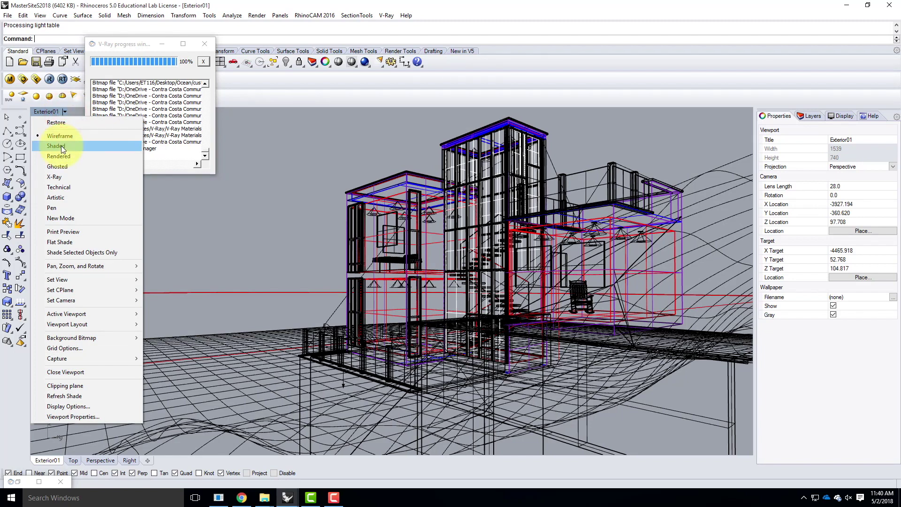
pyautogui.click(61, 146)
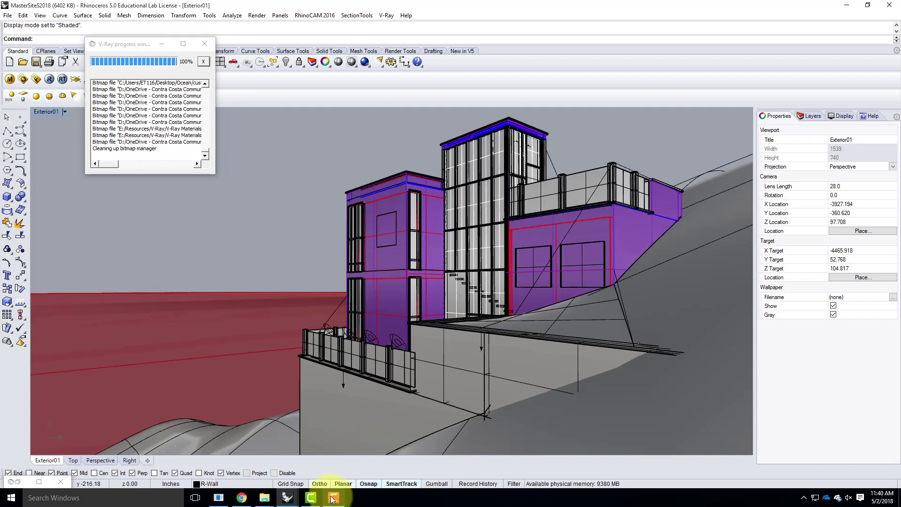
# - Switch to the RetreatBase_S2018 model and show the whole building from outside
pyautogui.click(289, 497)
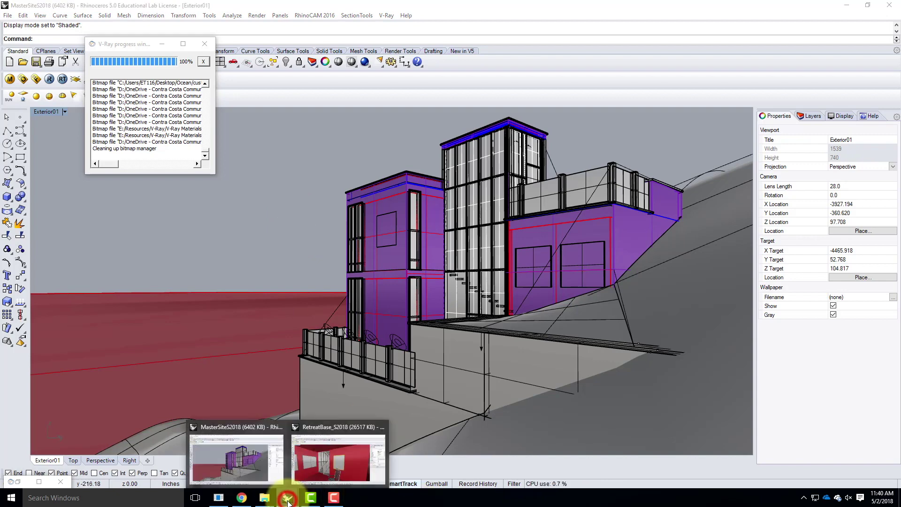
pyautogui.click(319, 447)
pyautogui.scroll(-5, 213, 277)
pyautogui.moveTo(213, 278); pyautogui.dragTo(448, 324, button='right')
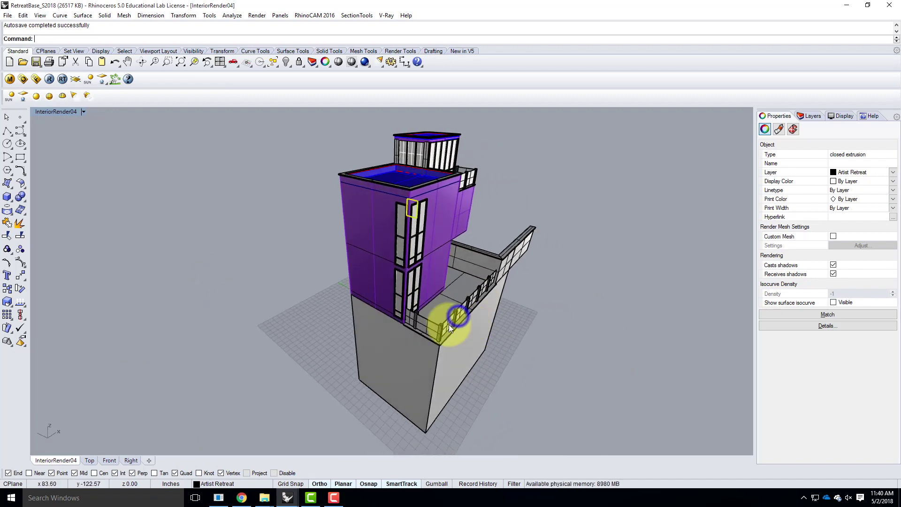
# - Create an 18-inch-high box on the terrace floor, from the inner end-wall corner to the floor joint along the railing
pyautogui.scroll(4, 420, 325)
pyautogui.moveTo(503, 245)
pyautogui.keyDown('ctrl'); pyautogui.mouseDown(button='right')
pyautogui.moveTo(449, 237)
pyautogui.moveTo(413, 253)
pyautogui.moveTo(453, 261)
pyautogui.mouseUp(button='right'); pyautogui.keyUp('ctrl')
pyautogui.moveTo(574, 284)
pyautogui.mouseDown(button='right')
pyautogui.moveTo(438, 284)
pyautogui.moveTo(394, 300)
pyautogui.moveTo(413, 296)
pyautogui.mouseUp(button='right')
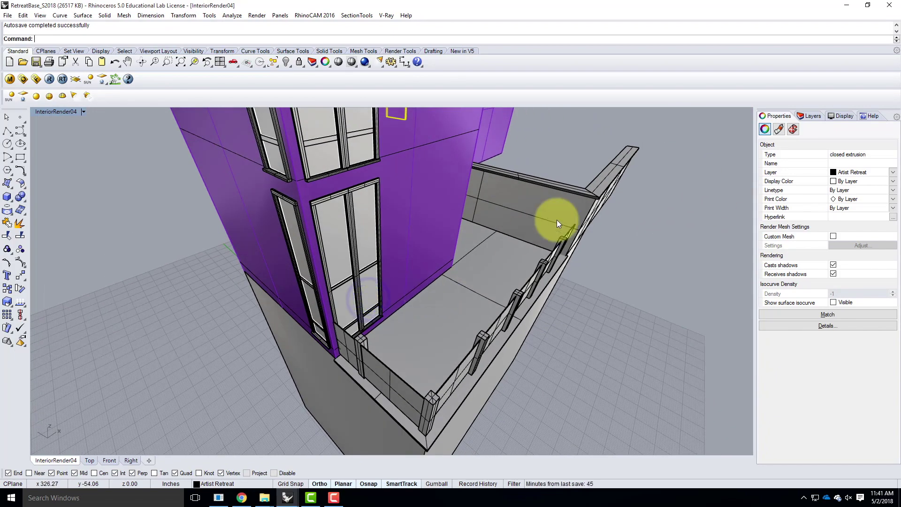
pyautogui.scroll(3, 524, 229)
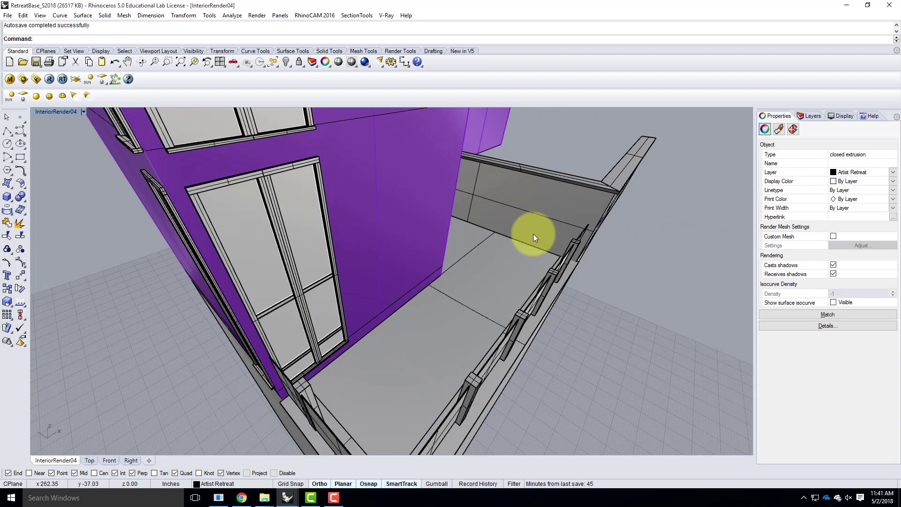
pyautogui.scroll(2, 474, 246)
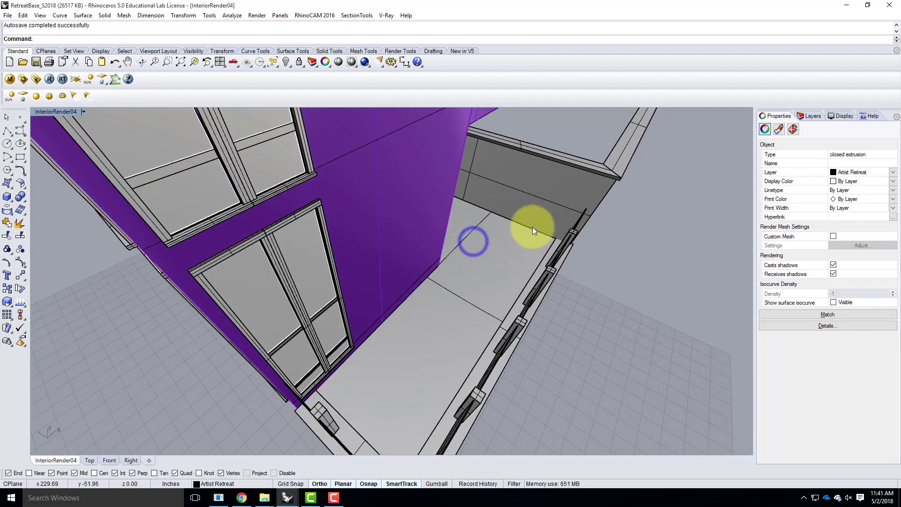
pyautogui.scroll(3, 562, 205)
pyautogui.scroll(1, 562, 205)
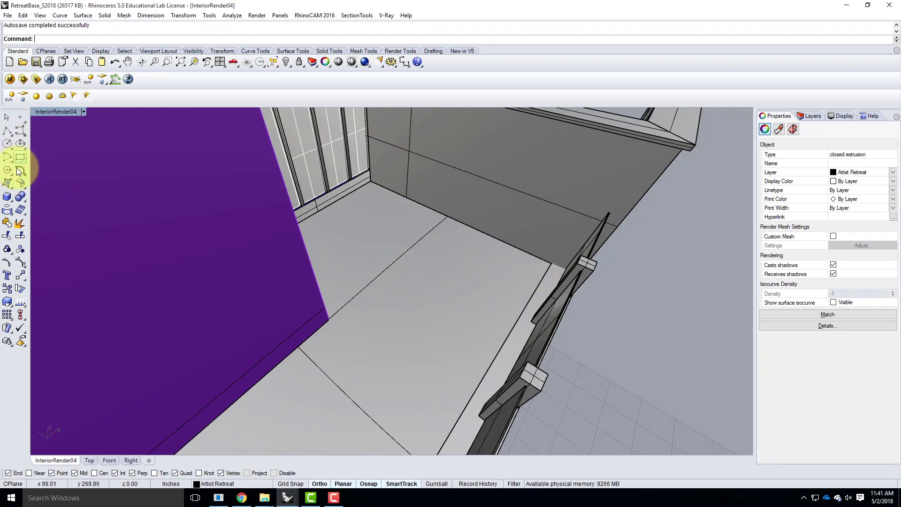
pyautogui.click(9, 196)
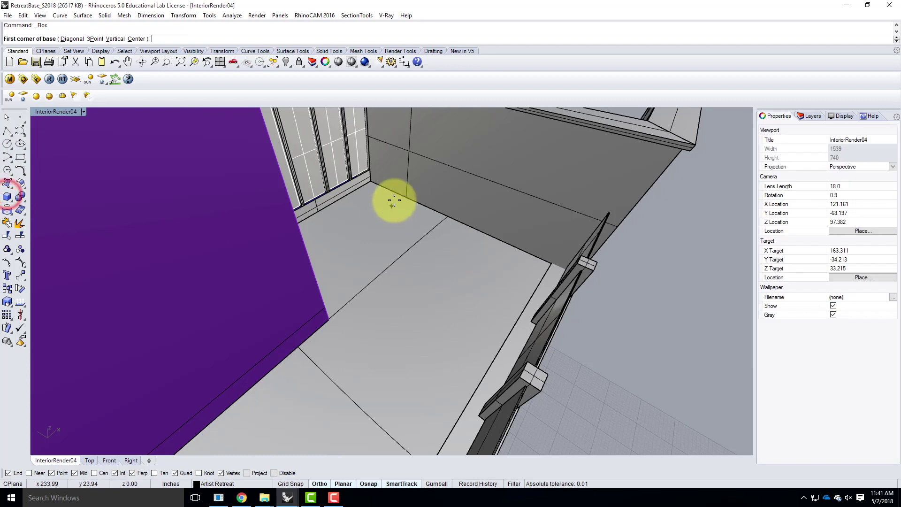
pyautogui.click(369, 182)
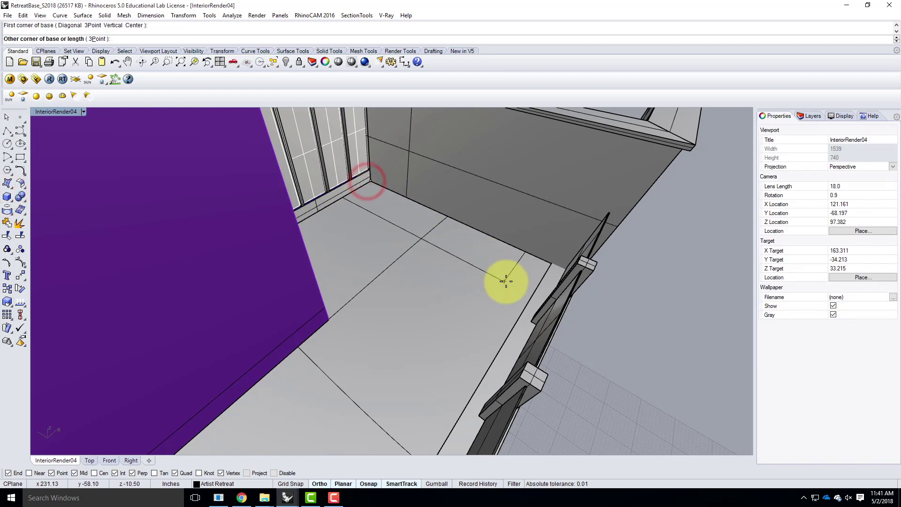
pyautogui.scroll(-4, 500, 314)
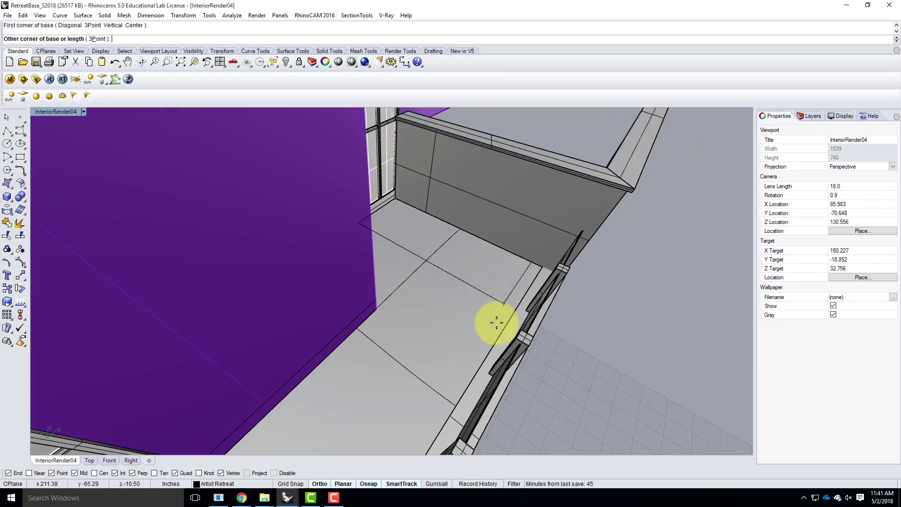
pyautogui.click(459, 400)
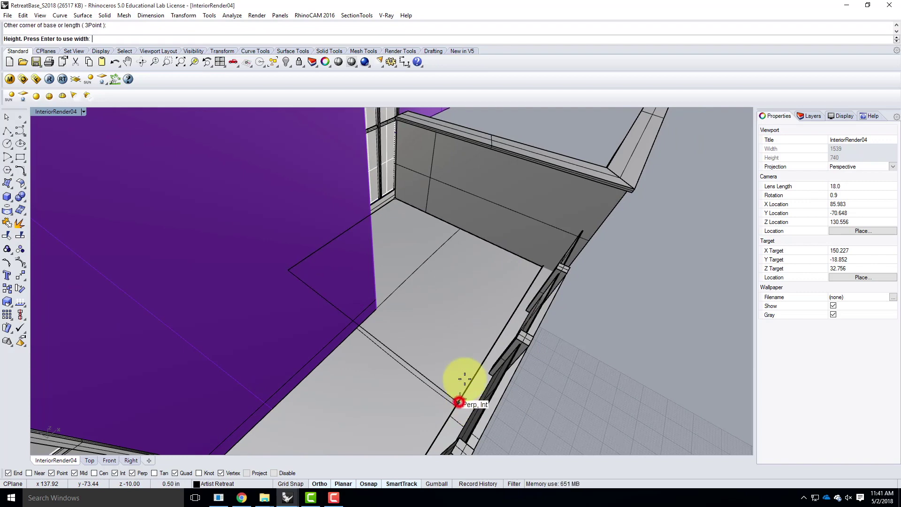
pyautogui.write('18')
pyautogui.press('Return')
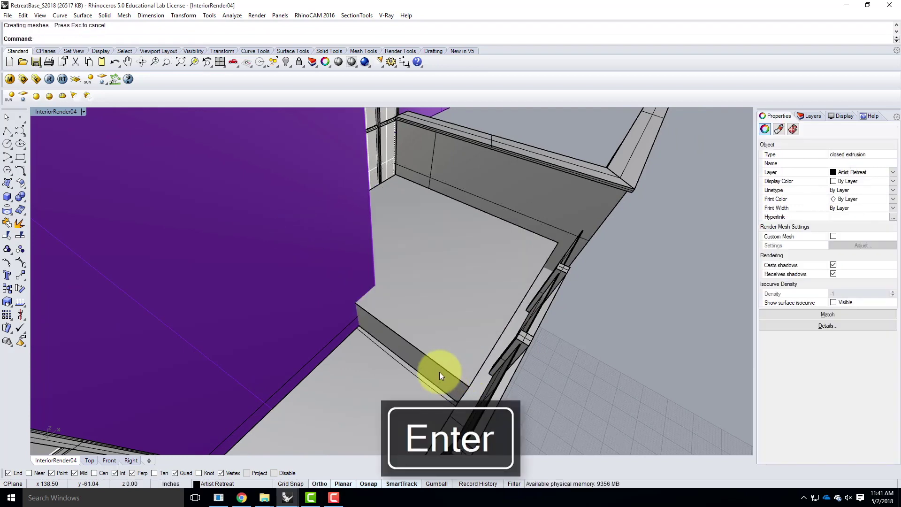
# - Try a one-directional scale of the new box to a 3' depth from its corner at the end wall, and undo it
pyautogui.click(441, 350)
pyautogui.write('ScaleD')
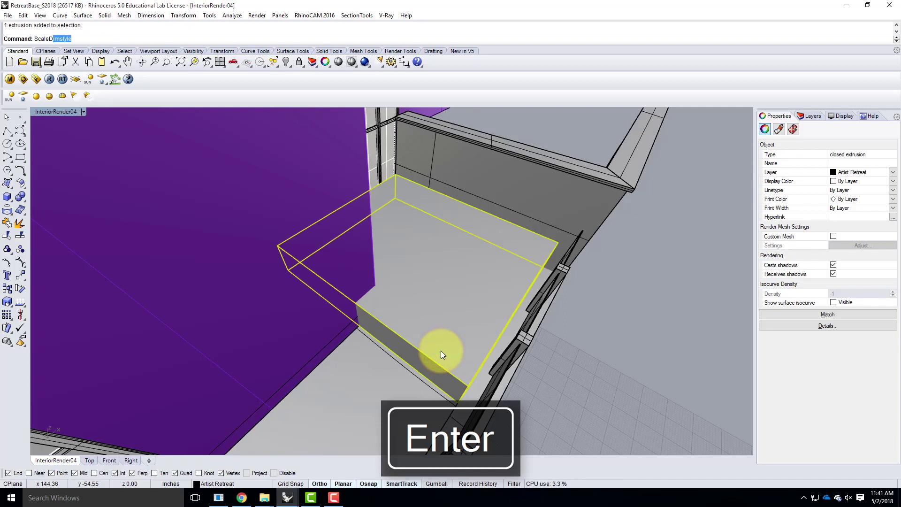
pyautogui.press('BackSpace')
pyautogui.write('1D')
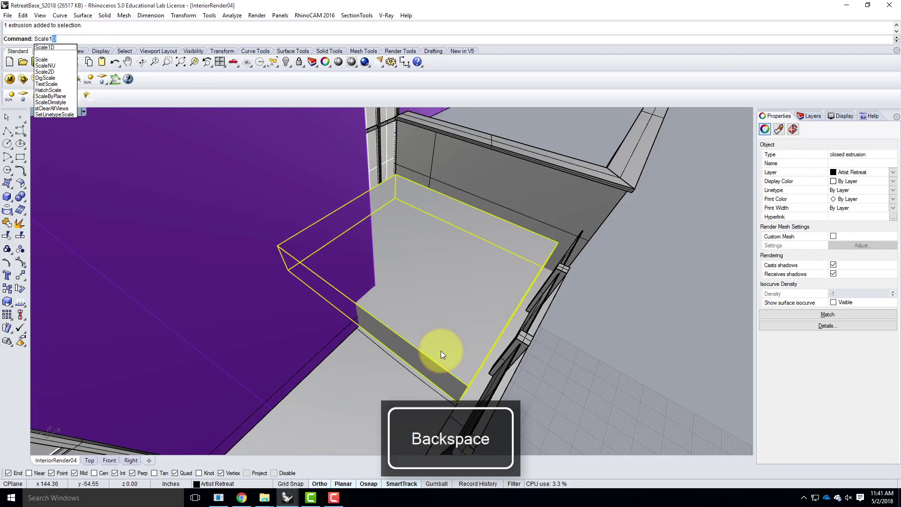
pyautogui.press('Return')
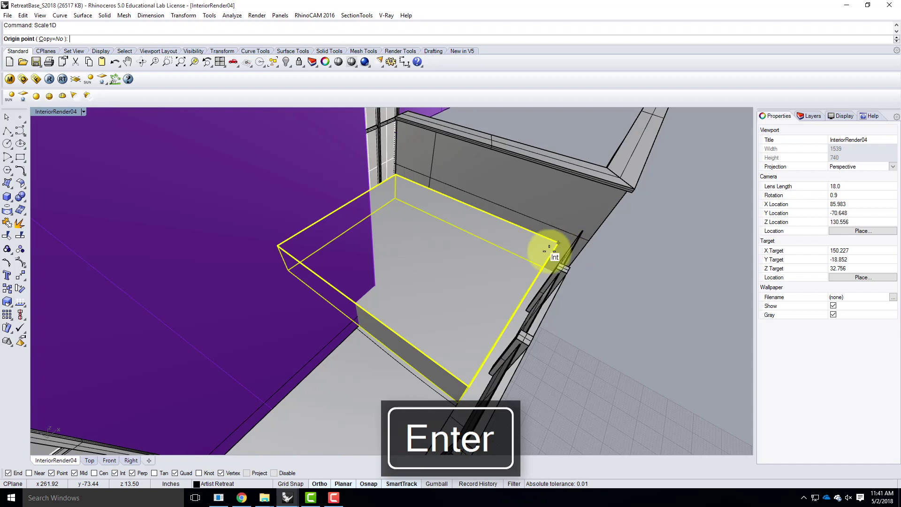
pyautogui.click(558, 244)
pyautogui.click(463, 388)
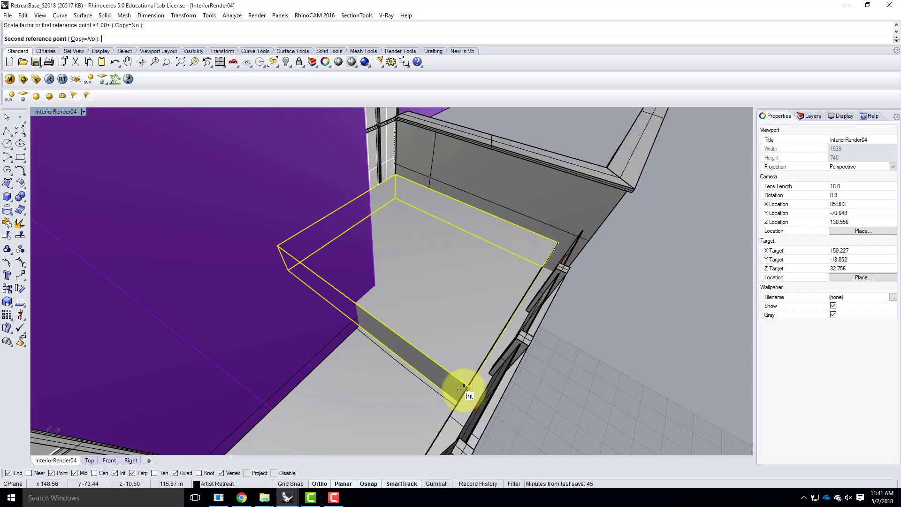
pyautogui.write("'")
pyautogui.press('Return')
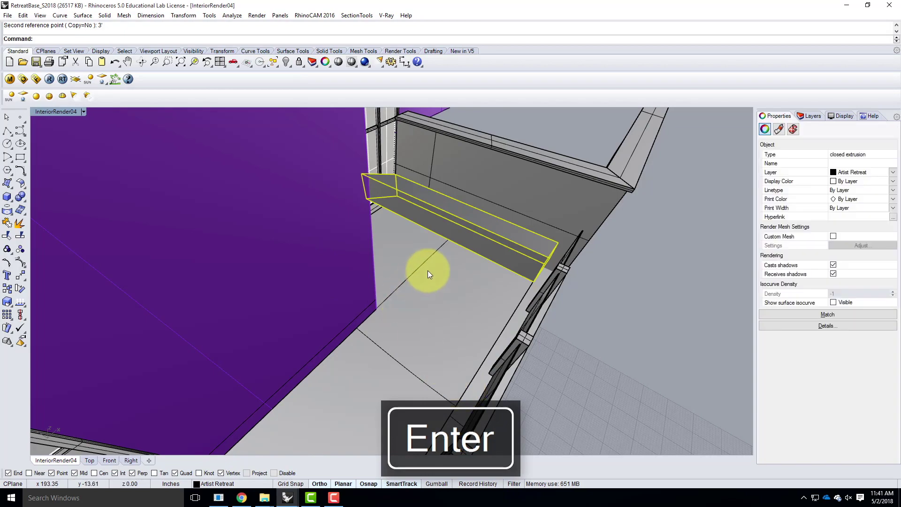
pyautogui.moveTo(418, 217); pyautogui.dragTo(378, 186, button='right')
pyautogui.hotkey('ctrl', 'z')
pyautogui.moveTo(507, 290)
pyautogui.mouseDown(button='right')
pyautogui.moveTo(435, 305)
pyautogui.moveTo(463, 261)
pyautogui.moveTo(497, 264)
pyautogui.moveTo(507, 284)
pyautogui.moveTo(491, 293)
pyautogui.mouseUp(button='right')
pyautogui.write('Scal')
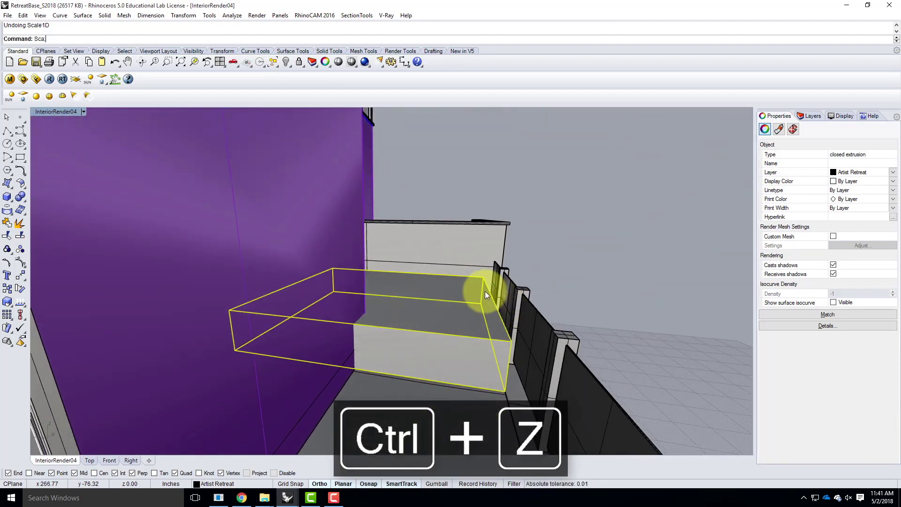
pyautogui.press('BackSpace')
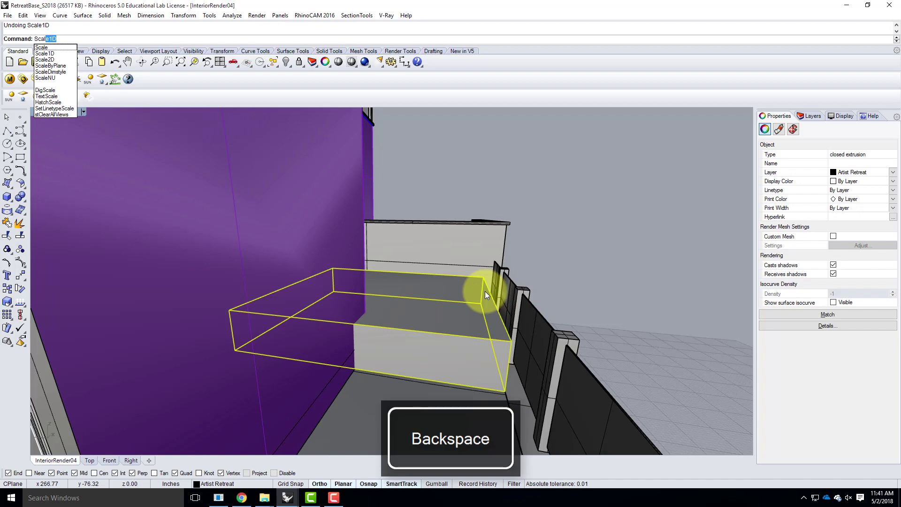
pyautogui.write('le')
pyautogui.press('Return')
pyautogui.click(483, 278)
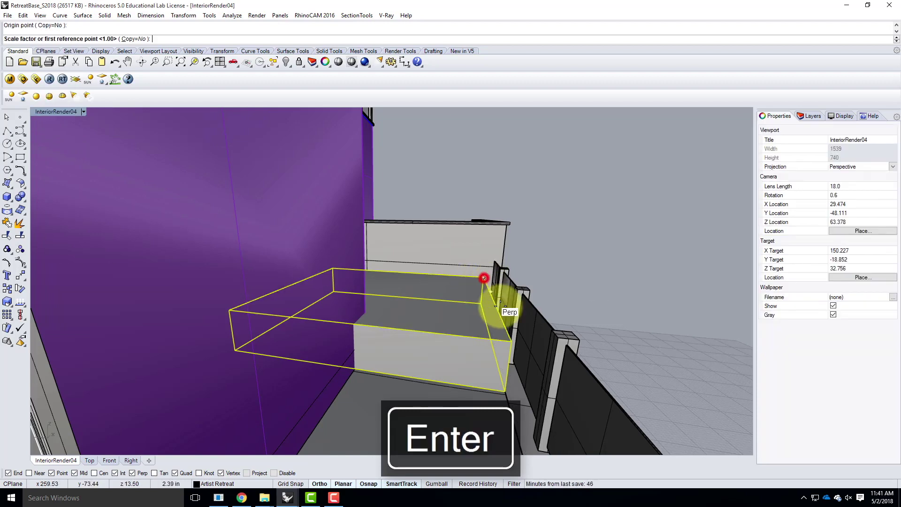
pyautogui.click(511, 343)
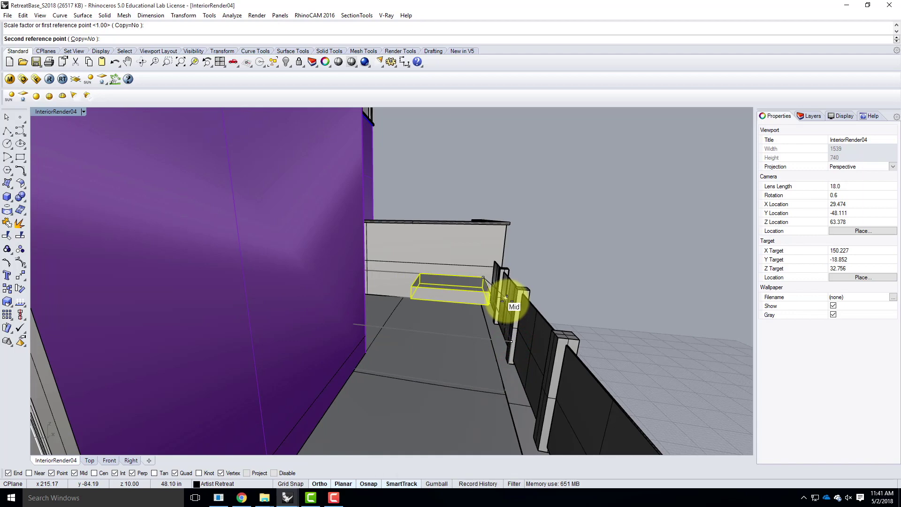
pyautogui.press('Escape')
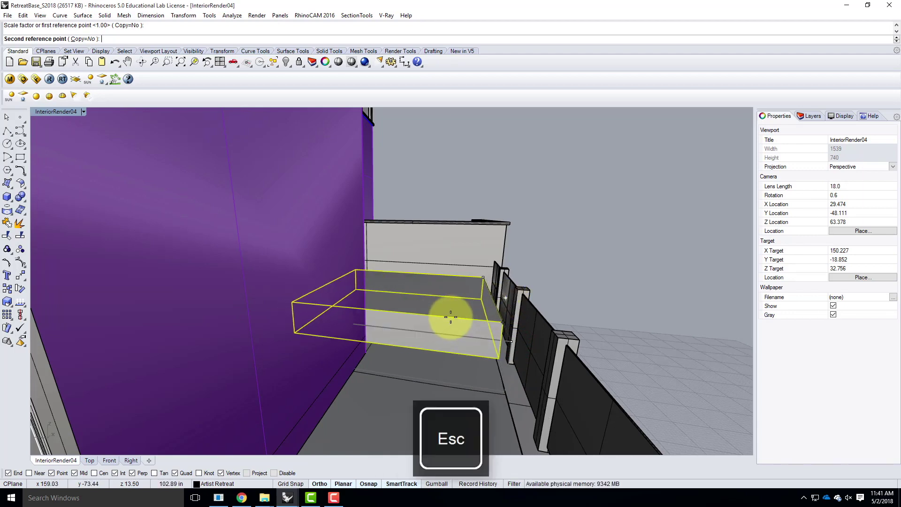
pyautogui.rightClick(477, 292)
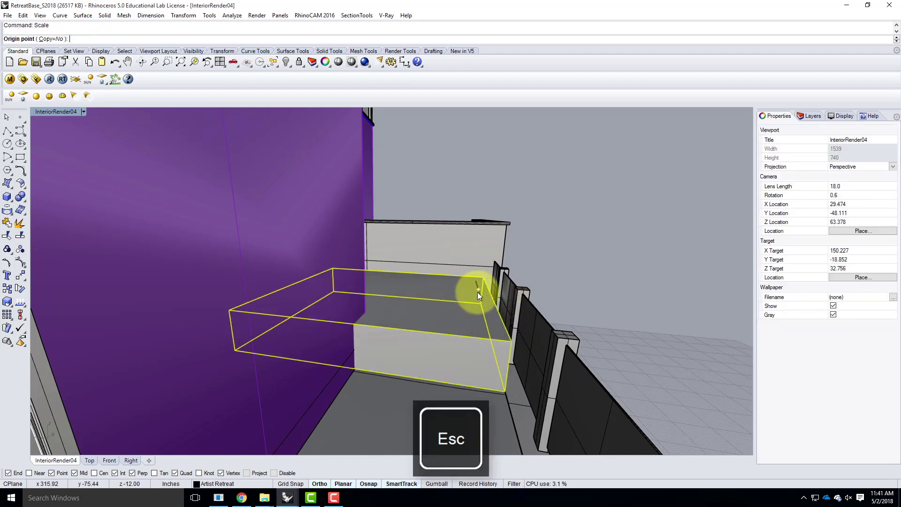
pyautogui.press('Escape')
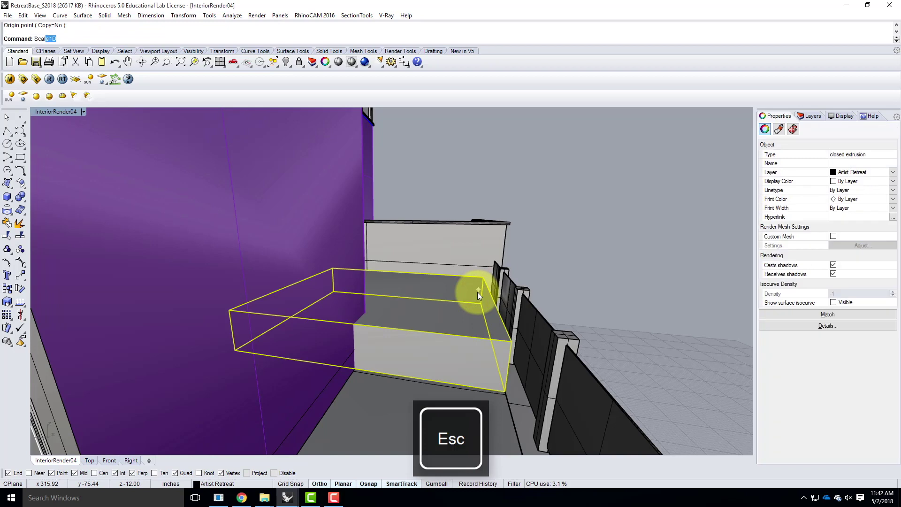
# - Scale the box in one direction from its end-wall corner to a depth of 3'
pyautogui.press('Return')
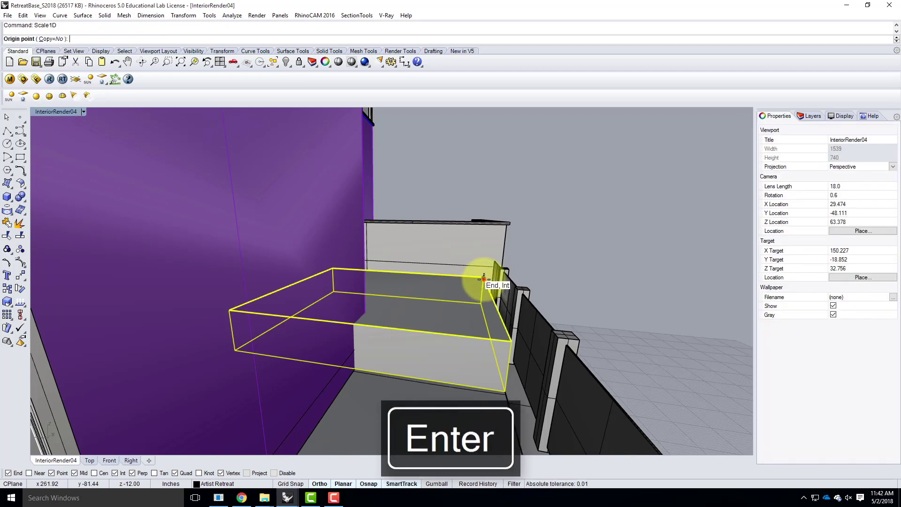
pyautogui.click(484, 278)
pyautogui.click(511, 340)
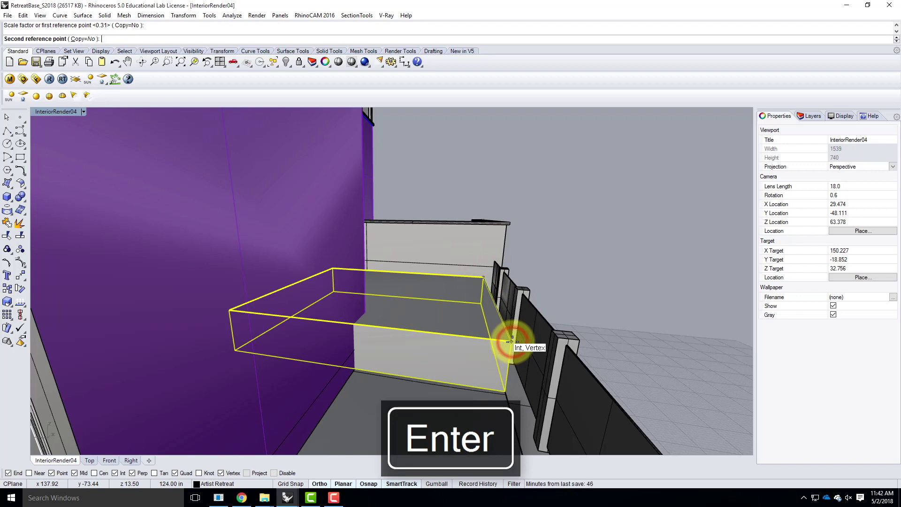
pyautogui.write("3'")
pyautogui.press('Return')
# - Shorten the box symmetrically along its length with Scale1D from the midpoint of its wall-side top edge, and deselect it
pyautogui.moveTo(452, 255); pyautogui.dragTo(367, 291, button='right')
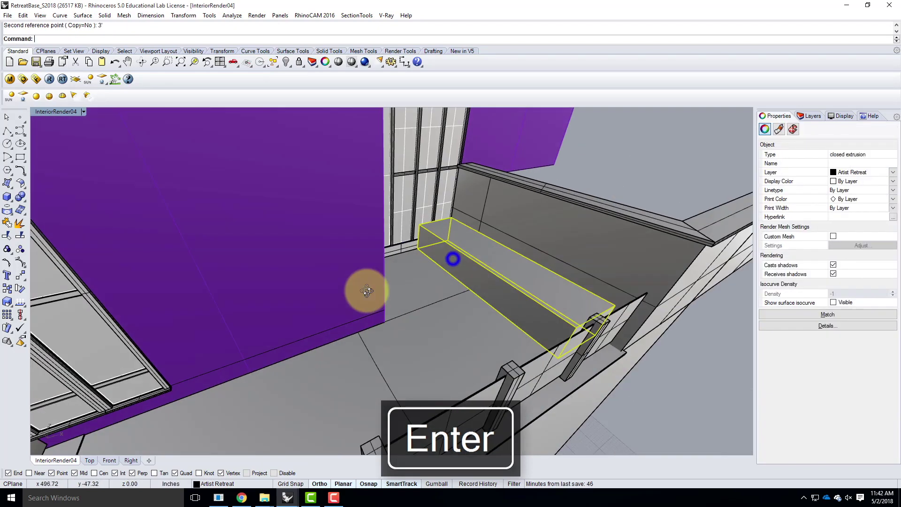
pyautogui.rightClick(531, 263)
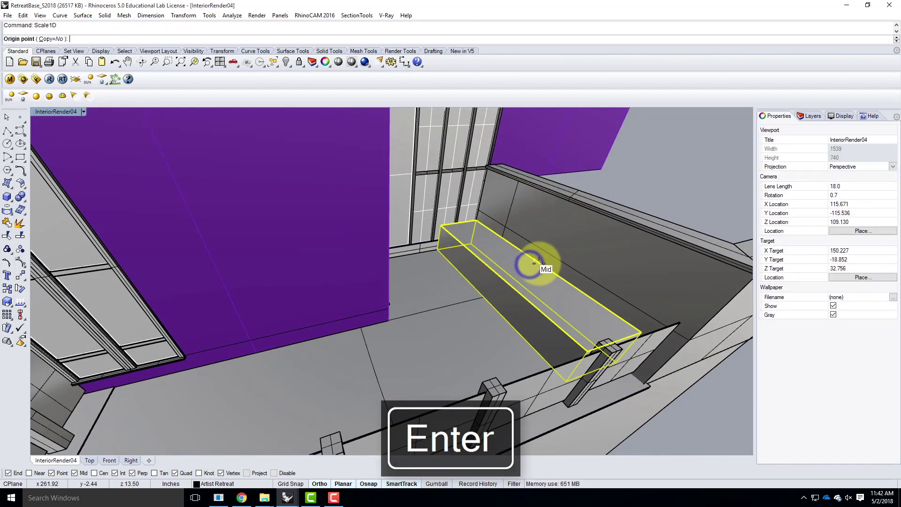
pyautogui.click(534, 263)
pyautogui.click(642, 331)
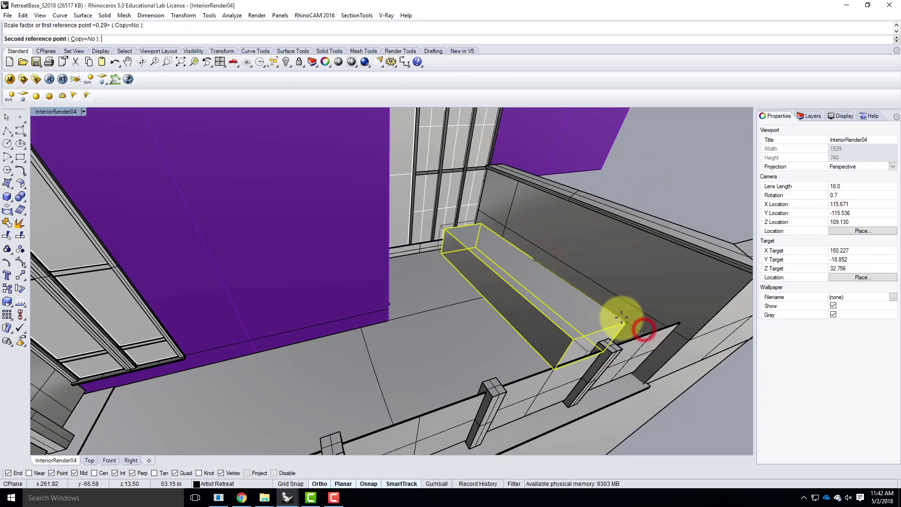
pyautogui.click(609, 310)
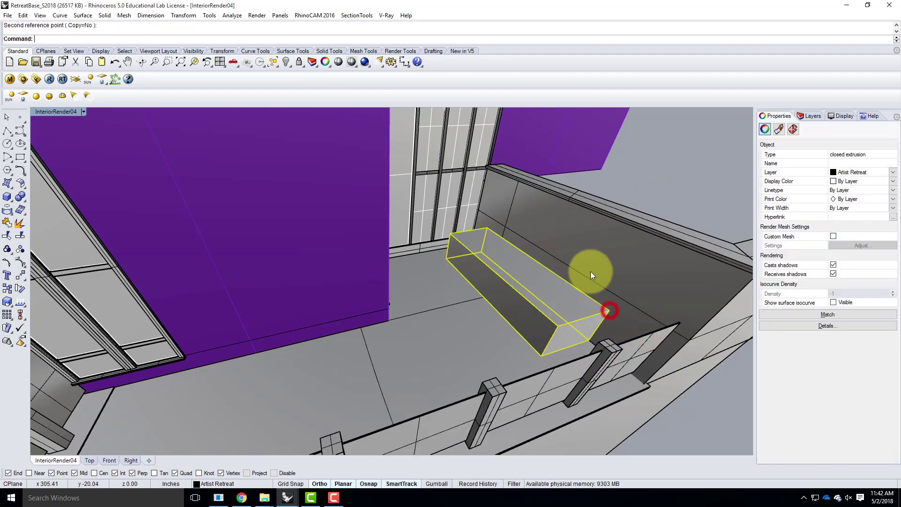
pyautogui.press('Escape')
# - Duplicate the four edges of the box's top face and join them into one closed curve
pyautogui.moveTo(619, 267); pyautogui.dragTo(497, 230, button='right')
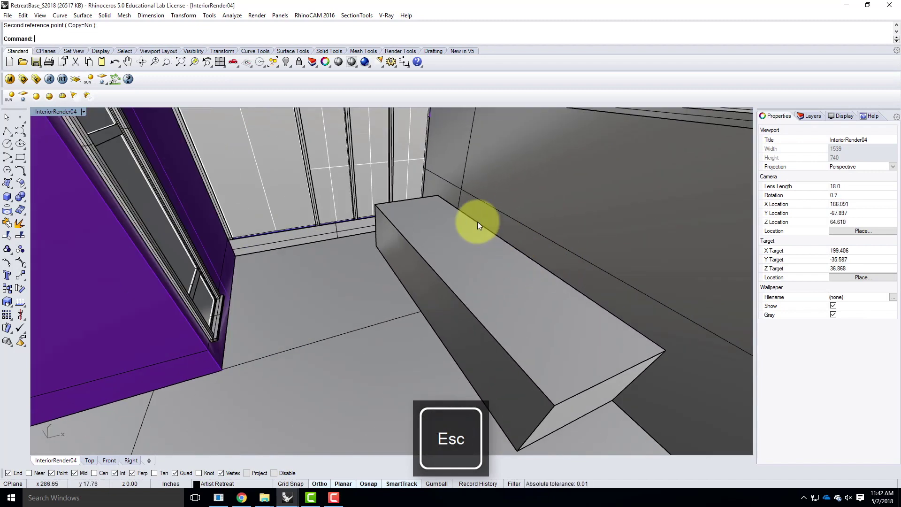
pyautogui.write('DupEdge')
pyautogui.press('Return')
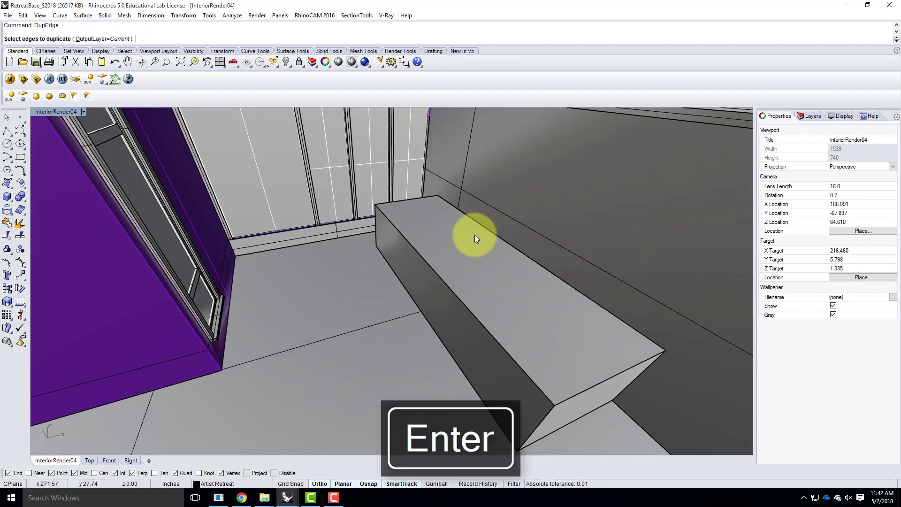
pyautogui.click(420, 256)
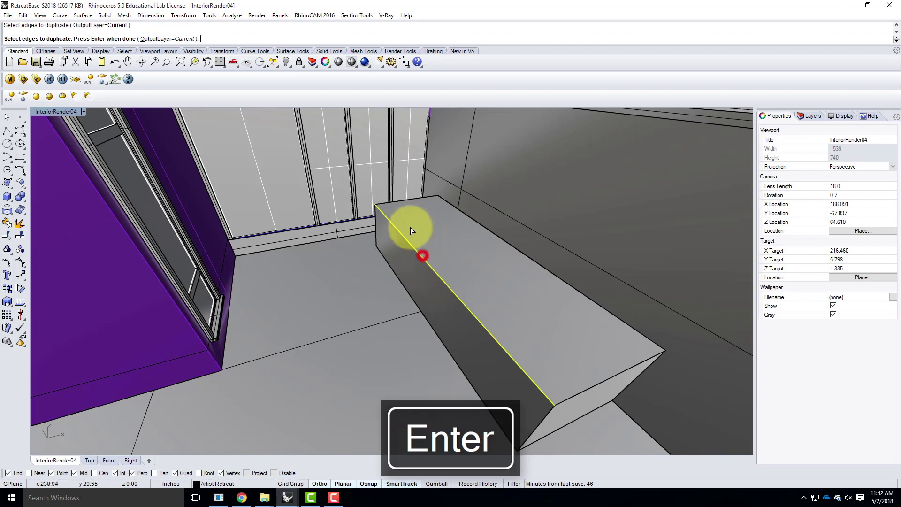
pyautogui.click(406, 200)
pyautogui.click(457, 211)
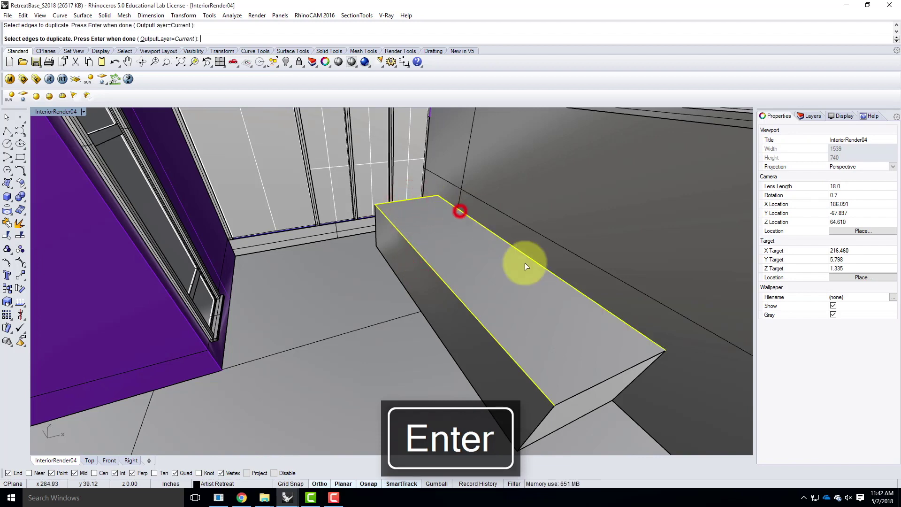
pyautogui.click(594, 384)
pyautogui.press('Return')
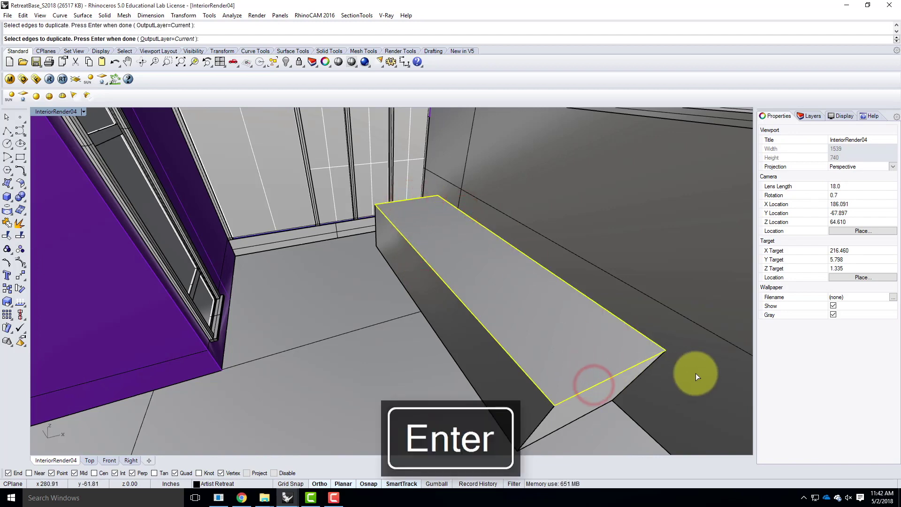
pyautogui.write('Join')
pyautogui.press('Return')
# - Offset the joined outline inward on the box's top face and clear the selection
pyautogui.write('Off')
pyautogui.press('Return')
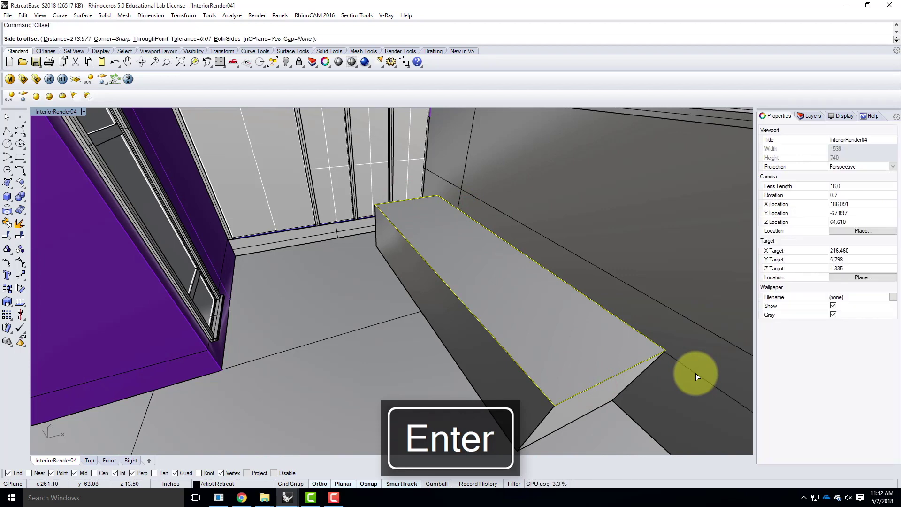
pyautogui.press('Return')
pyautogui.click(617, 341)
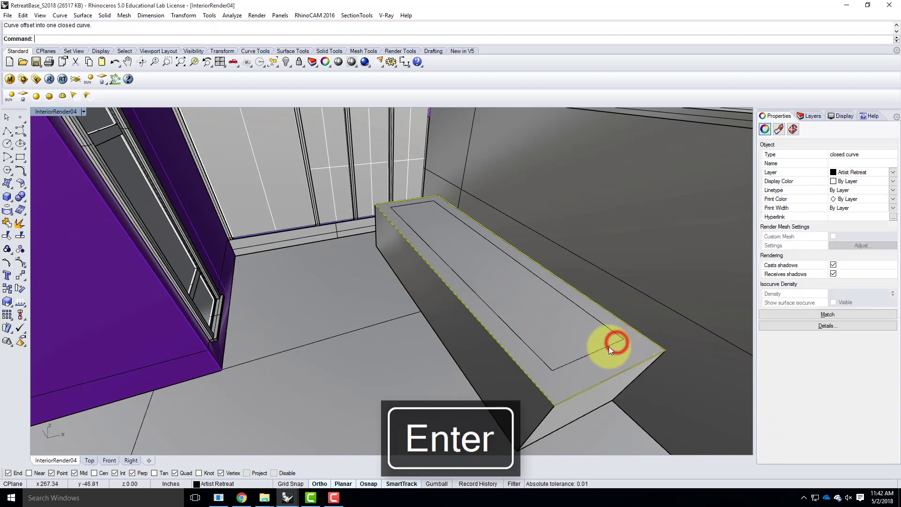
pyautogui.press('Escape')
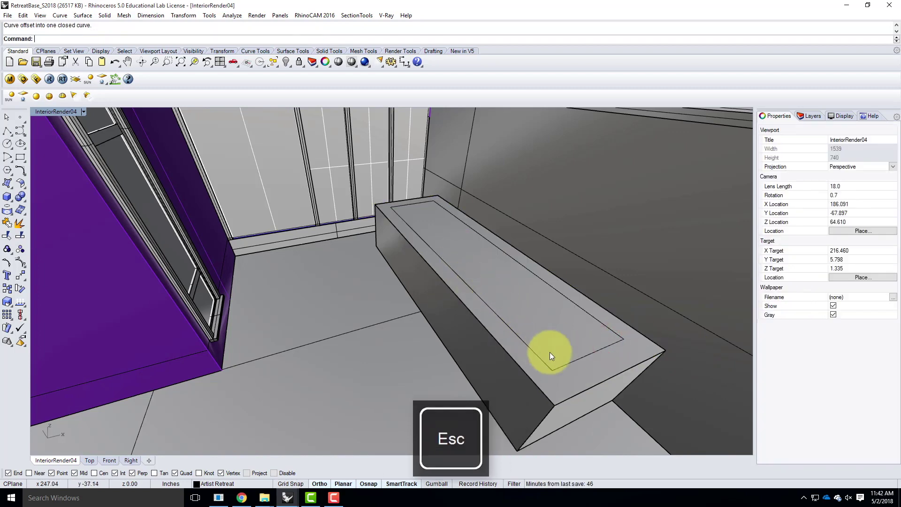
# - Explode the box into separate surfaces and undo the explode
pyautogui.click(554, 336)
pyautogui.write('Exp')
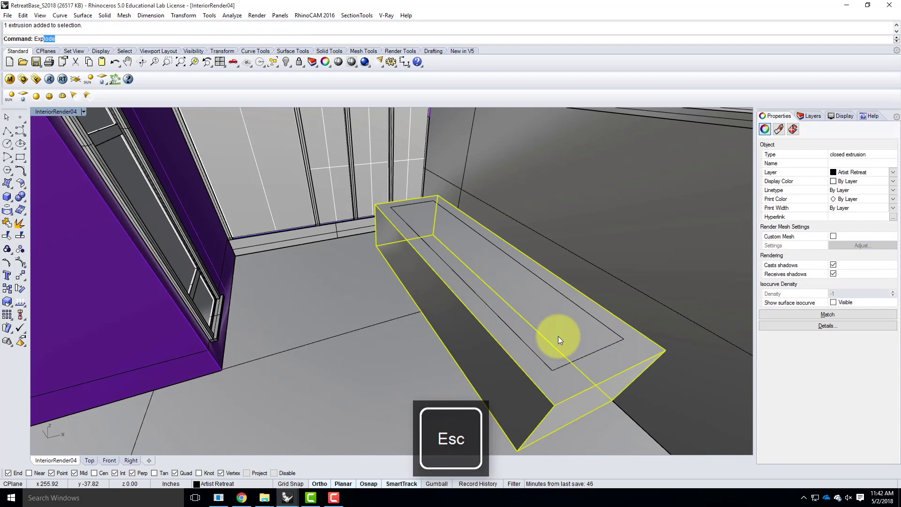
pyautogui.write('l')
pyautogui.press('Return')
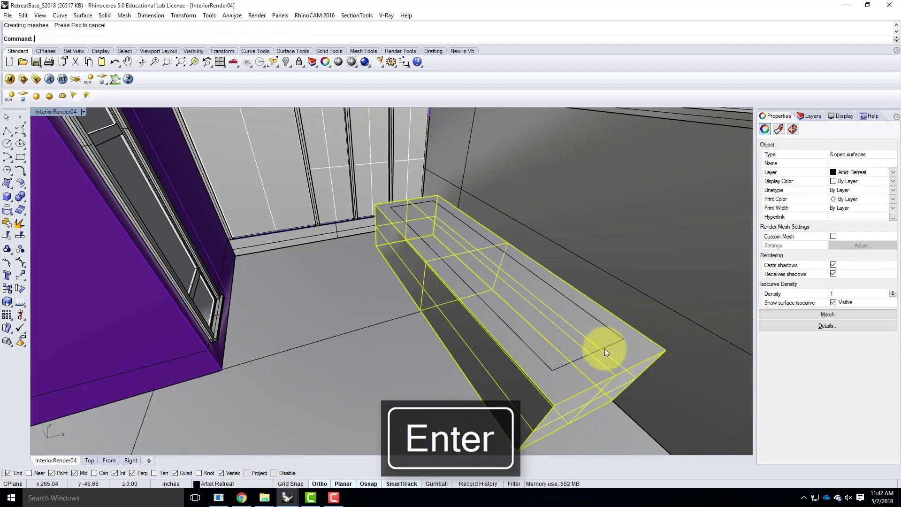
pyautogui.click(618, 345)
pyautogui.hotkey('ctrl', 'z')
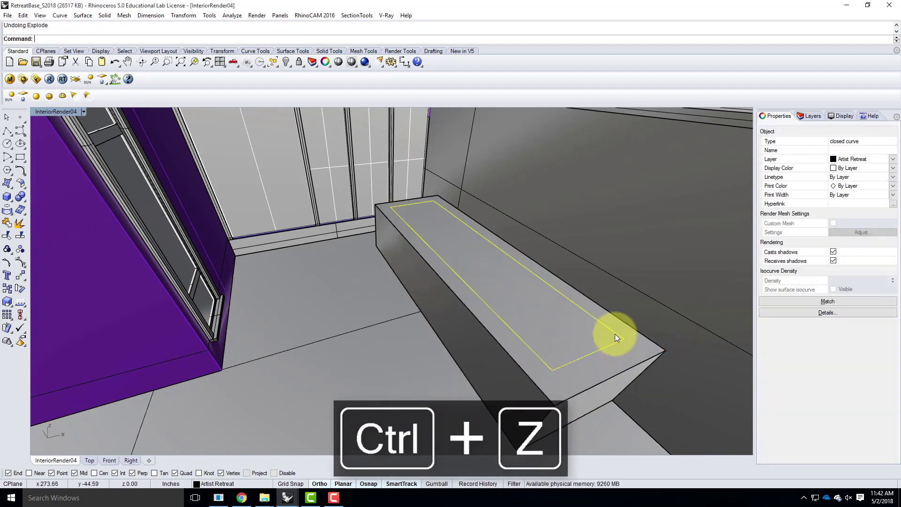
# - Cut a 4" deep recess into the box's top with MakeHole, using the inner offset outline
pyautogui.click(21, 197)
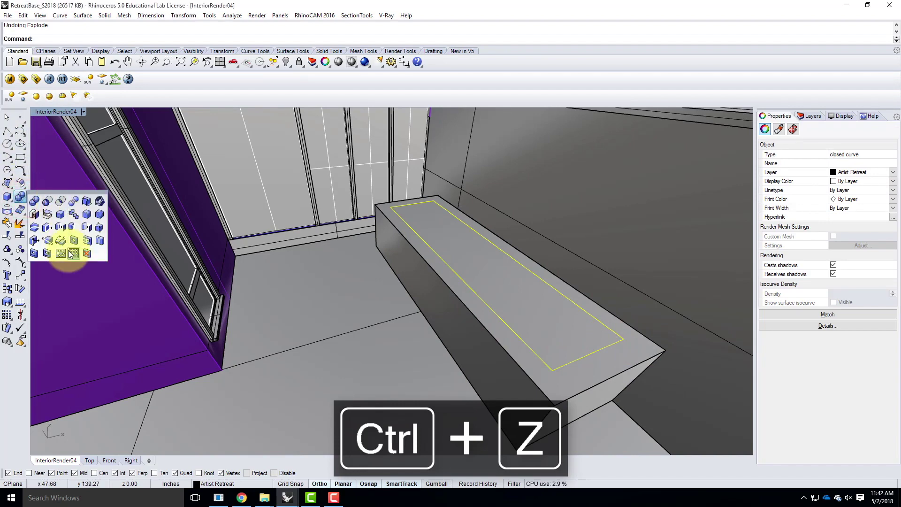
pyautogui.press('Escape')
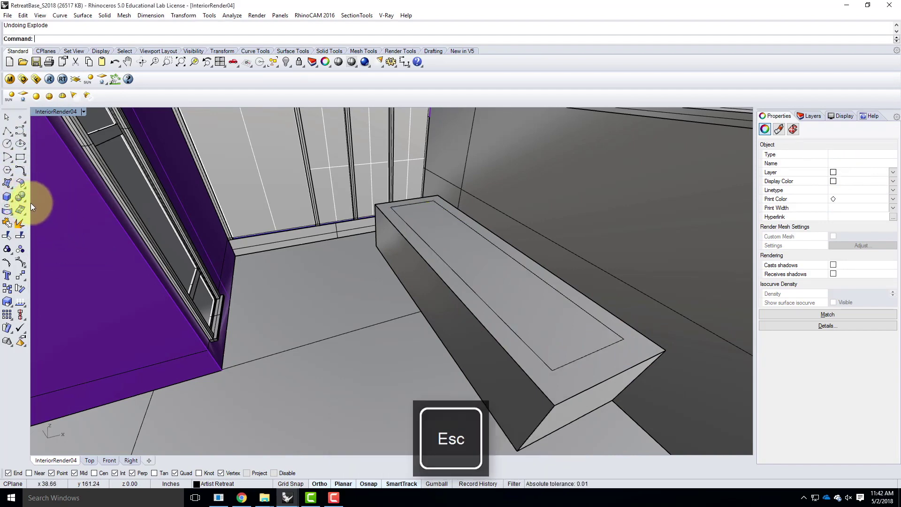
pyautogui.click(20, 196)
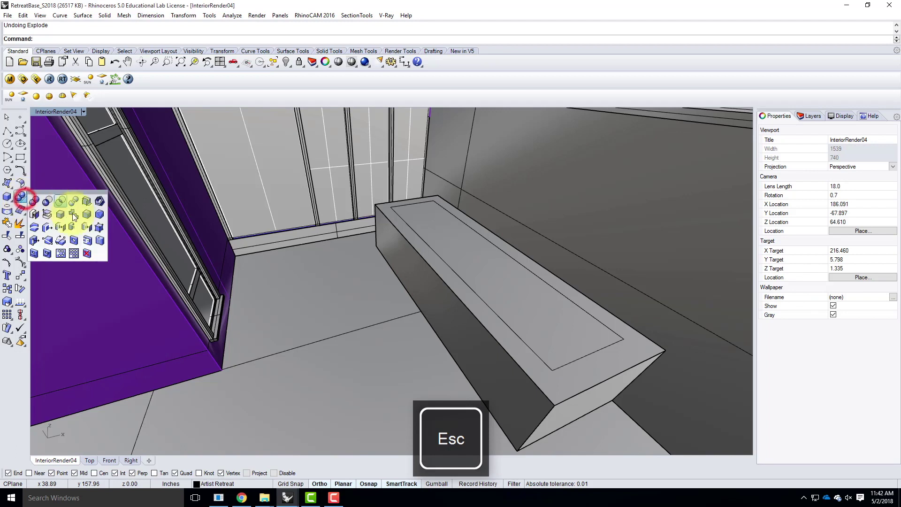
pyautogui.click(87, 241)
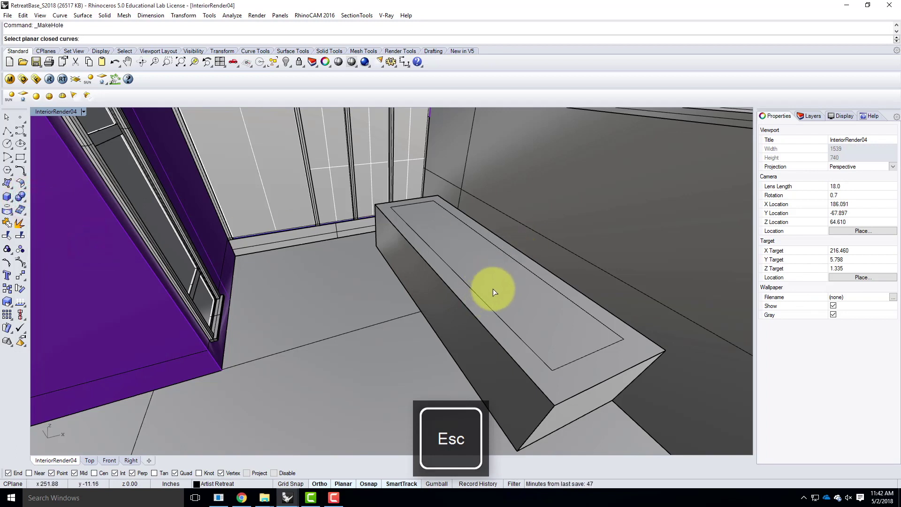
pyautogui.click(486, 306)
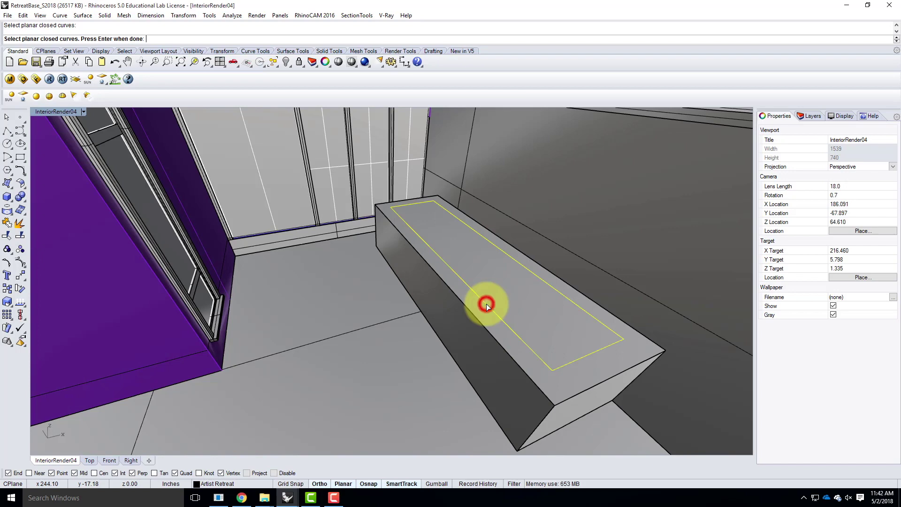
pyautogui.press('Return')
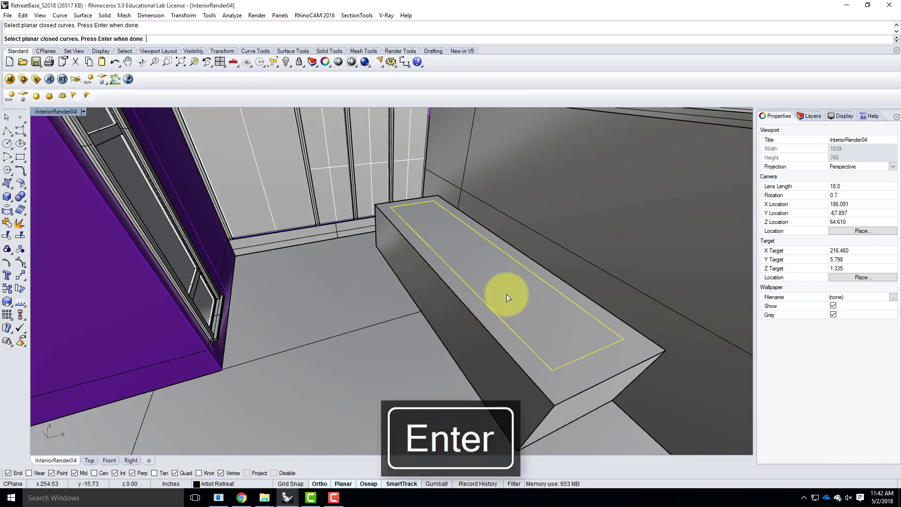
pyautogui.click(505, 294)
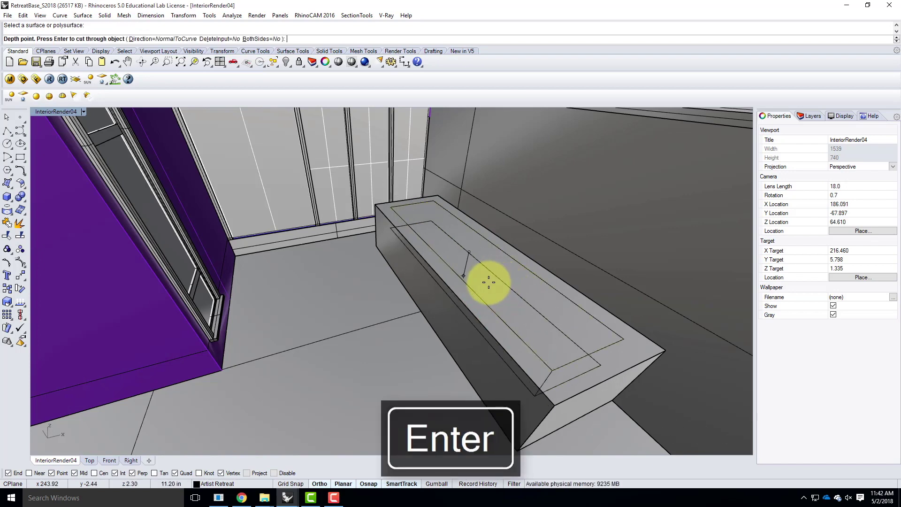
pyautogui.write('4"')
pyautogui.press('Return')
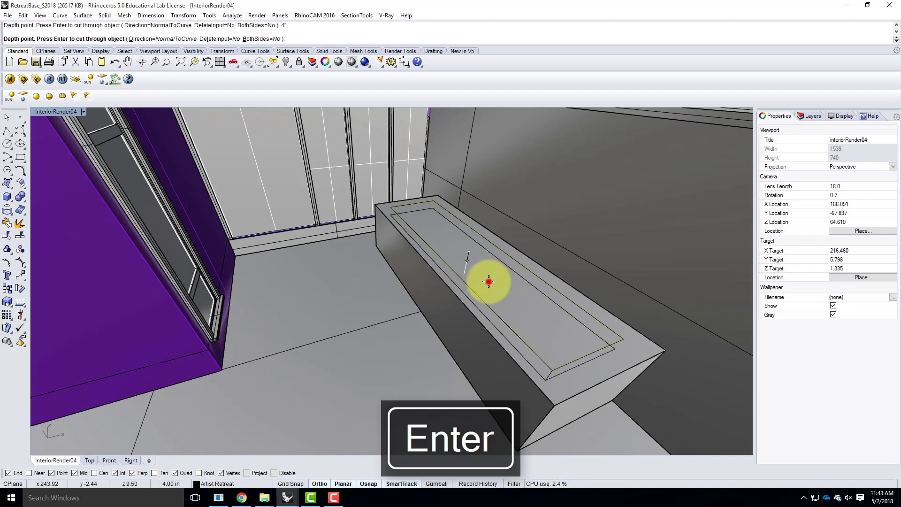
pyautogui.click(488, 281)
# - Hide the whole recessed box and undo the hiding
pyautogui.moveTo(566, 328); pyautogui.dragTo(579, 311, button='right')
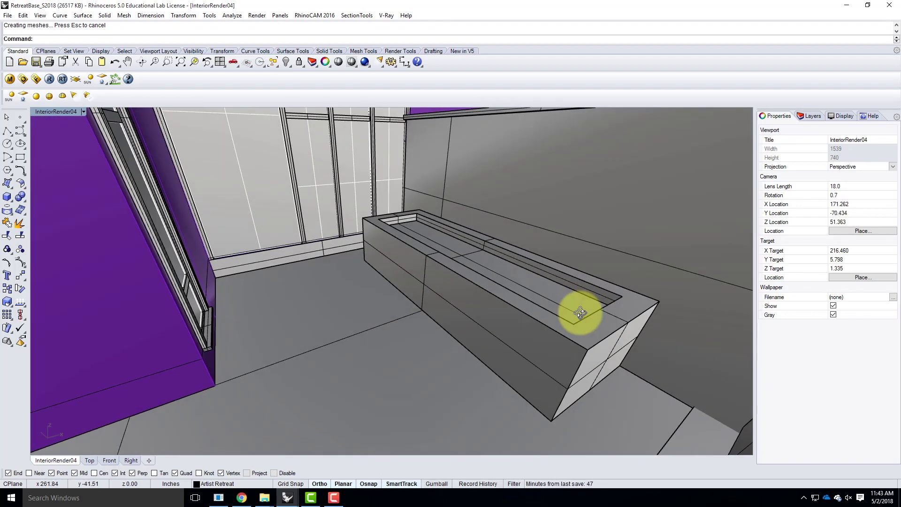
pyautogui.moveTo(525, 302); pyautogui.dragTo(519, 245, button='right')
pyautogui.scroll(3, 519, 245)
pyautogui.moveTo(557, 268); pyautogui.dragTo(480, 299, button='right')
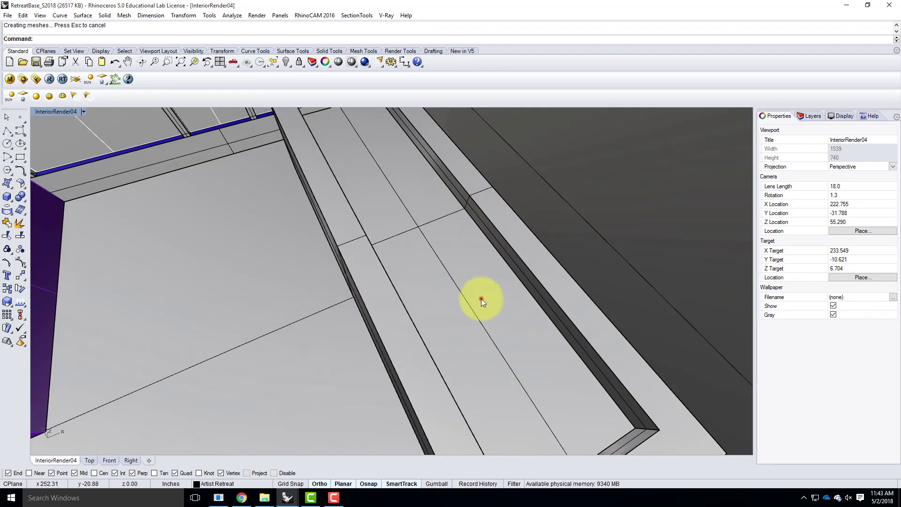
pyautogui.click(480, 298)
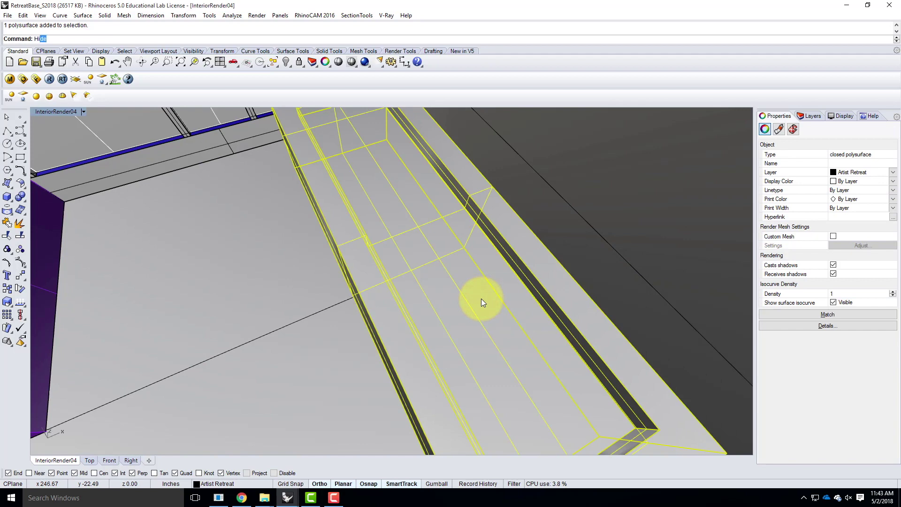
pyautogui.write('Hid')
pyautogui.press('Return')
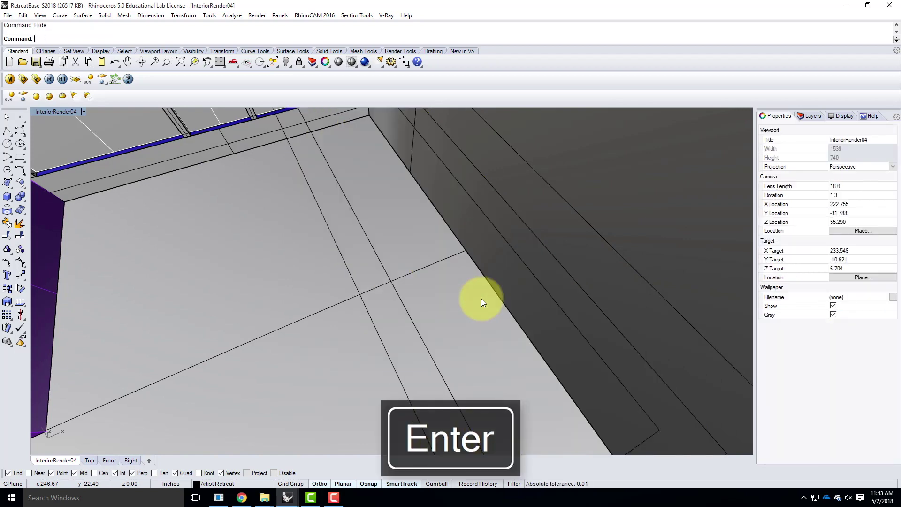
pyautogui.hotkey('ctrl', 'z')
# - Explode the recessed box into individual surfaces and hide the recess's floor surface
pyautogui.click(480, 298)
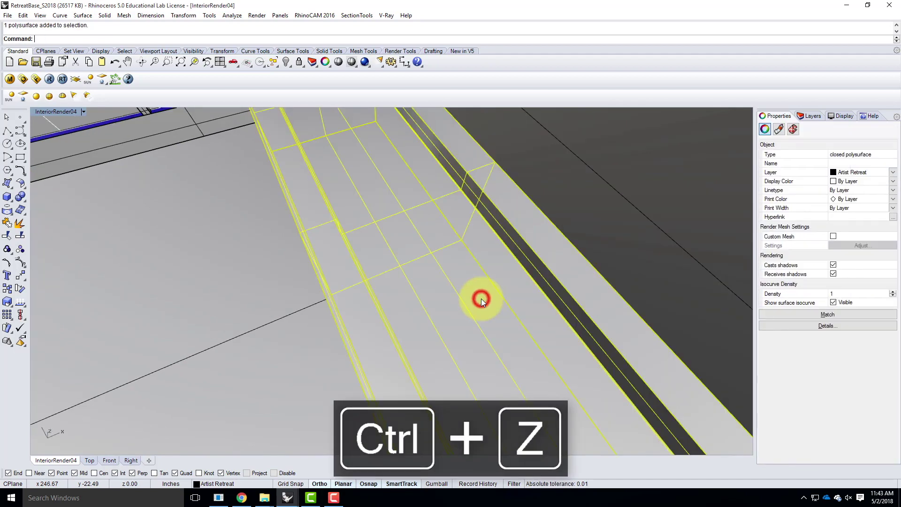
pyautogui.press('Return')
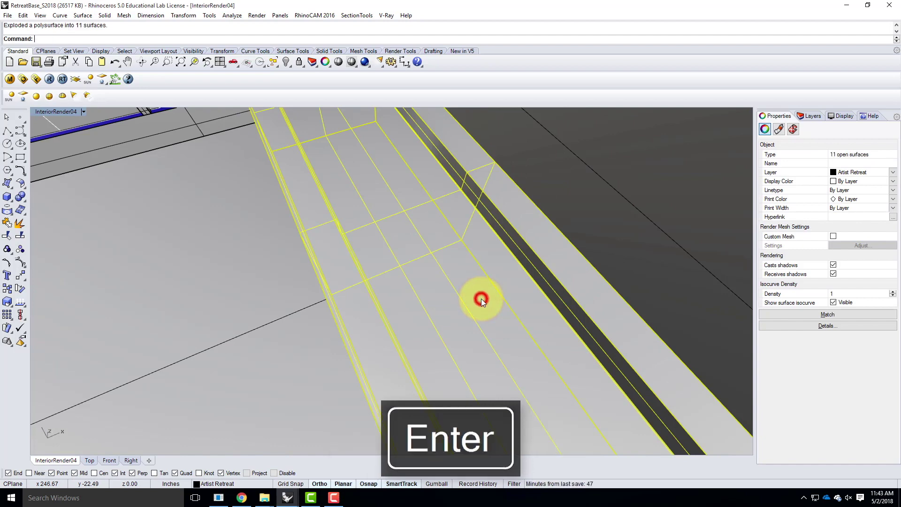
pyautogui.click(481, 298)
pyautogui.press('Return')
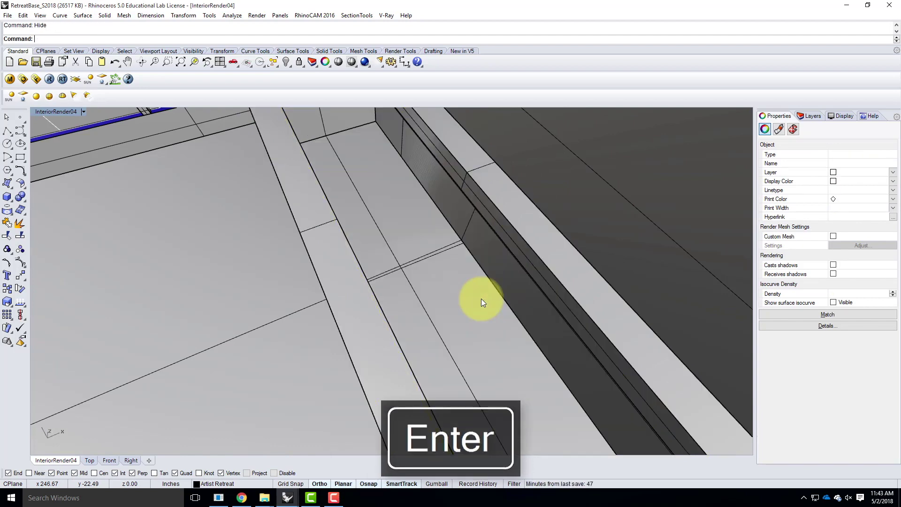
# - Try to draw a box between opposite lower corners of the recess, and undo it
pyautogui.moveTo(540, 313); pyautogui.dragTo(414, 211, button='right')
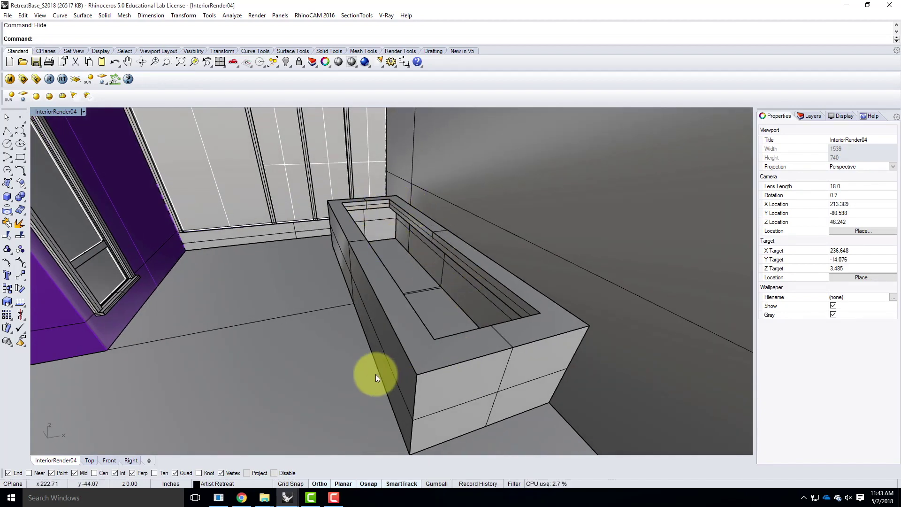
pyautogui.click(7, 197)
pyautogui.click(392, 207)
pyautogui.moveTo(462, 259); pyautogui.dragTo(547, 322, button='right')
pyautogui.moveTo(485, 312); pyautogui.dragTo(529, 309, button='right')
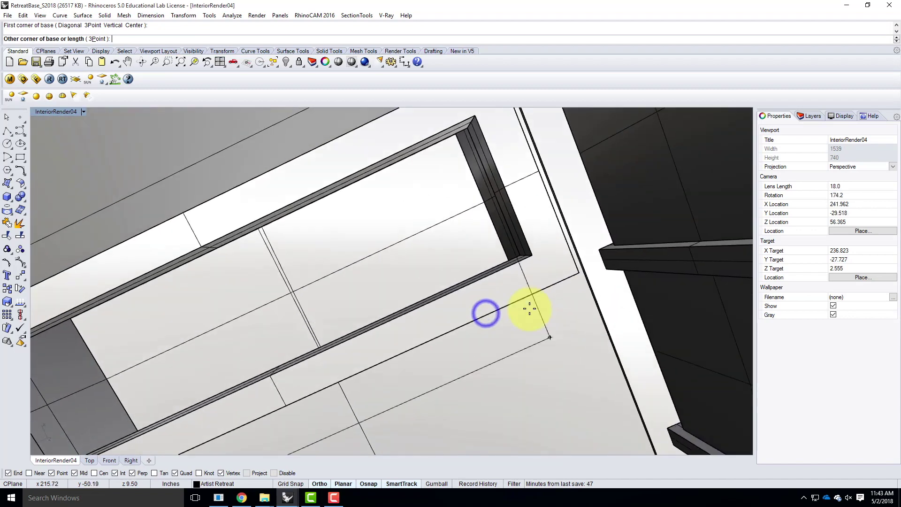
pyautogui.click(520, 257)
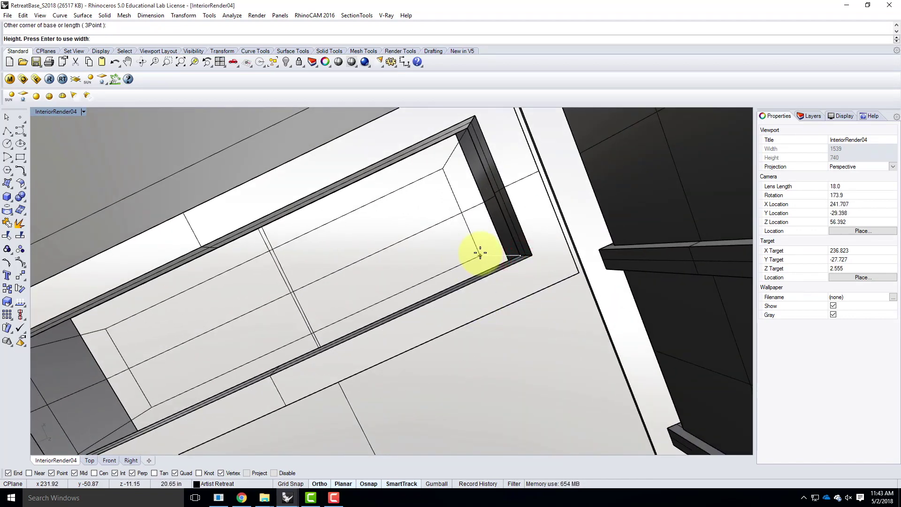
pyautogui.press('Return')
pyautogui.moveTo(515, 265); pyautogui.dragTo(465, 169, button='right')
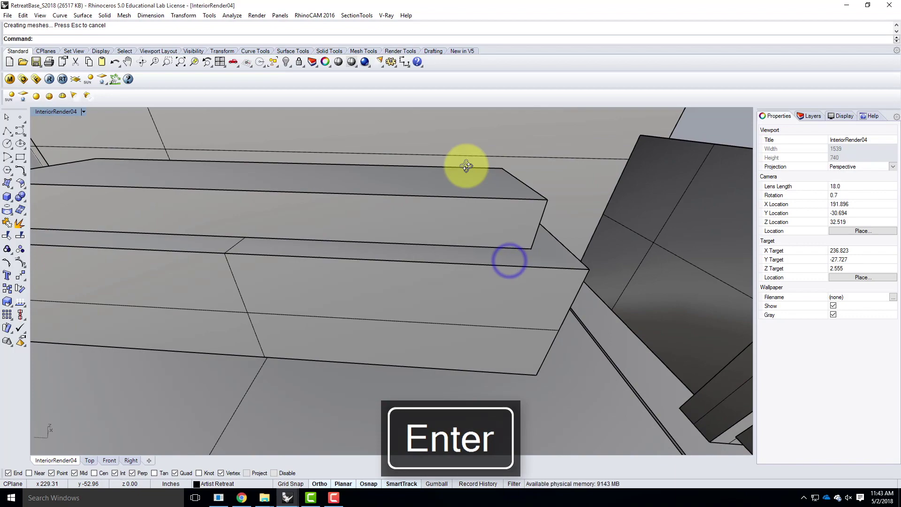
pyautogui.hotkey('ctrl', 'z')
# - Draw a box extending downward from the recess's floor outline, between its opposite corners
pyautogui.rightClick(134, 208)
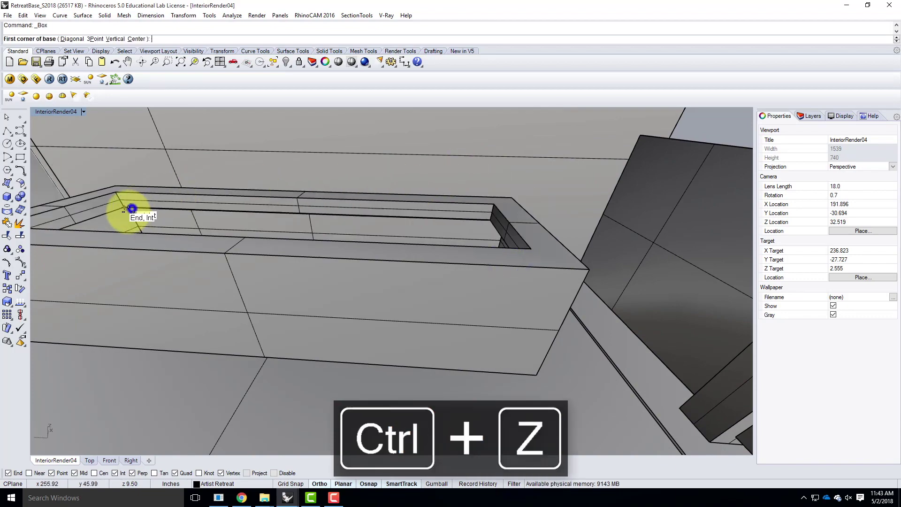
pyautogui.click(125, 209)
pyautogui.moveTo(413, 212); pyautogui.dragTo(410, 177, button='right')
pyautogui.click(420, 175)
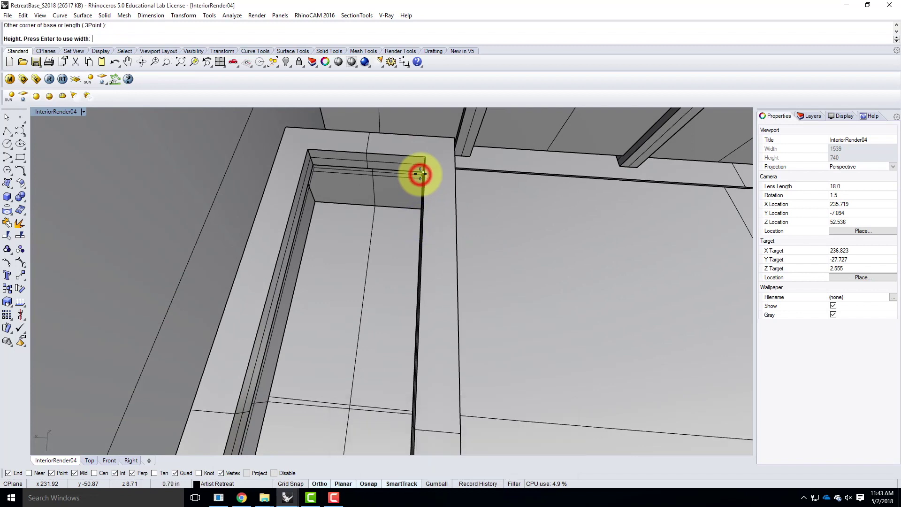
pyautogui.press('Return')
# - Explode the inner box into surfaces and delete its top surface
pyautogui.click(329, 244)
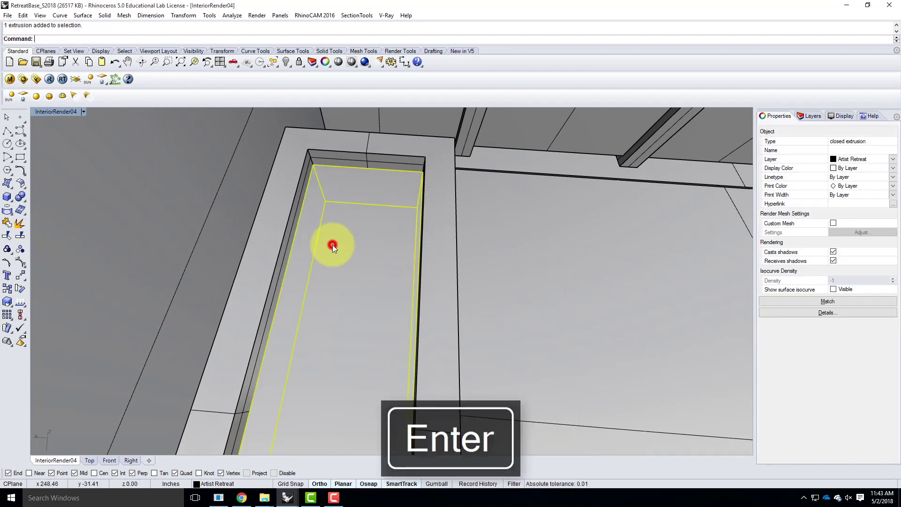
pyautogui.write('Explode')
pyautogui.press('Return')
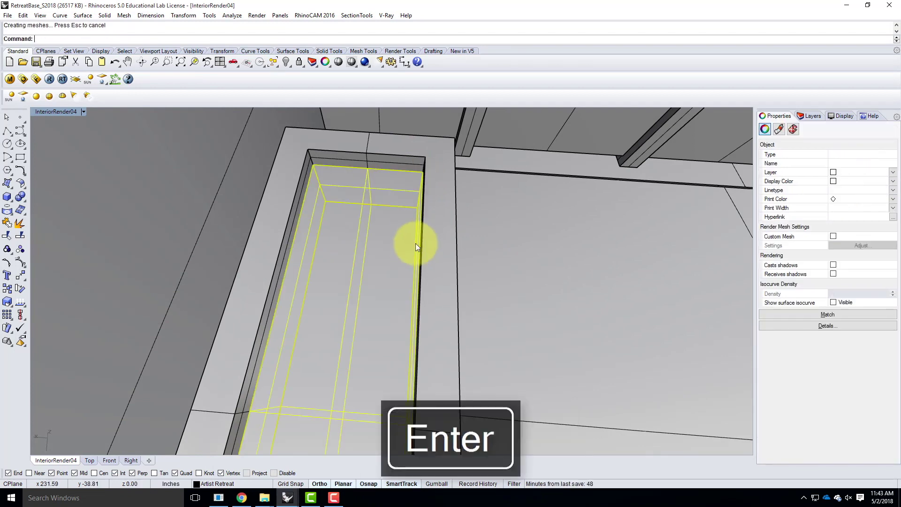
pyautogui.click(355, 271)
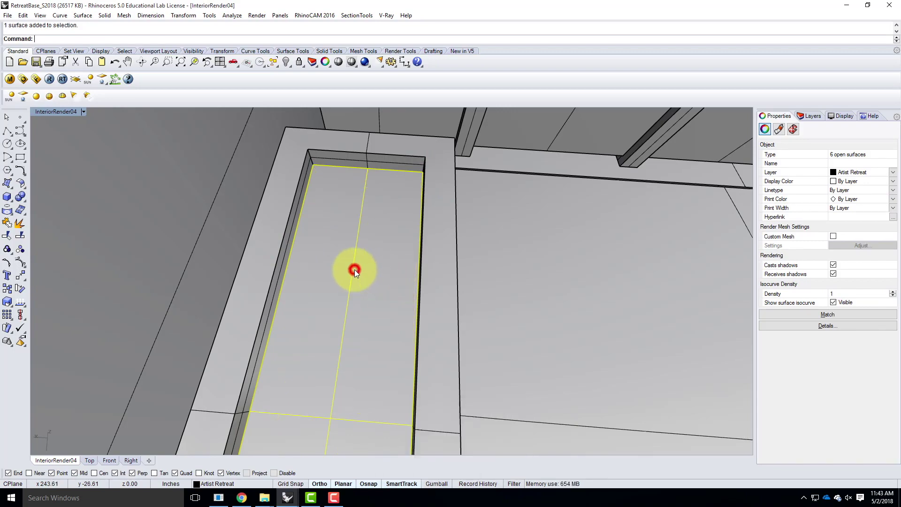
pyautogui.press('Delete')
# - Show the hidden floor surface of the recess again
pyautogui.moveTo(430, 299); pyautogui.dragTo(241, 248, button='right')
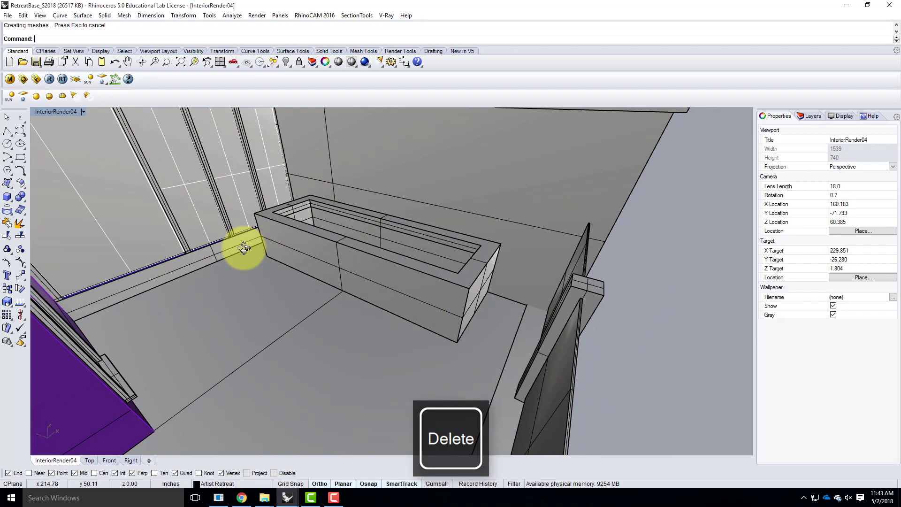
pyautogui.moveTo(322, 238); pyautogui.dragTo(339, 222, button='right')
pyautogui.scroll(5, 357, 217)
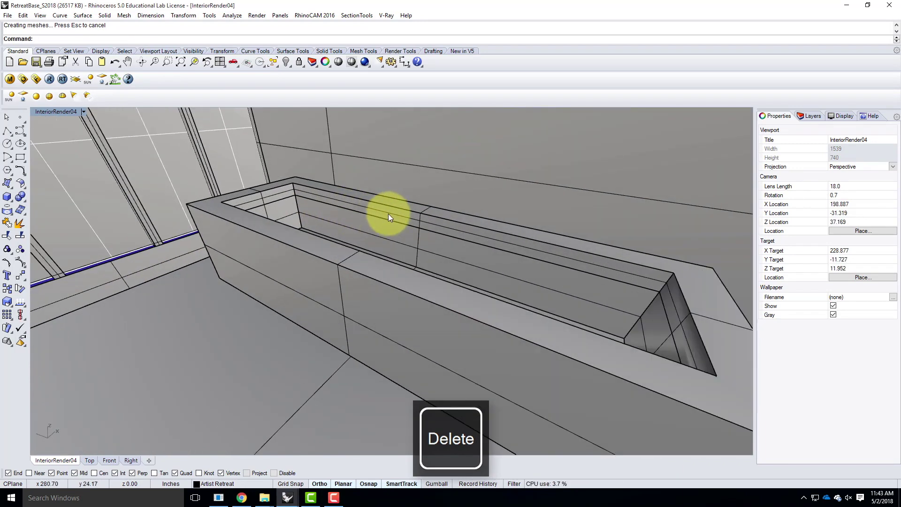
pyautogui.write('Show')
pyautogui.press('Return')
# - Check individual faces of the box and the adjacent wall surface in the object properties, and clear the selection
pyautogui.moveTo(262, 312); pyautogui.dragTo(346, 294, button='right')
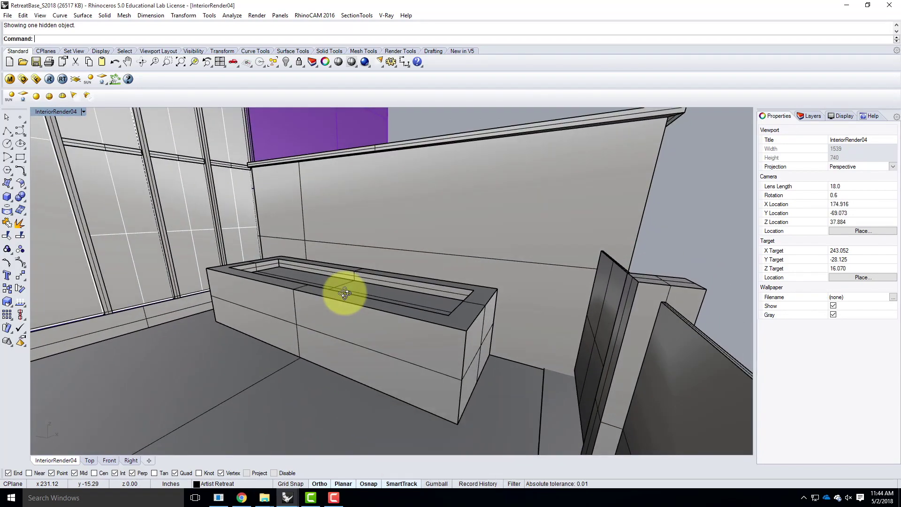
pyautogui.click(398, 346)
pyautogui.click(475, 342)
pyautogui.click(475, 305)
pyautogui.click(440, 351)
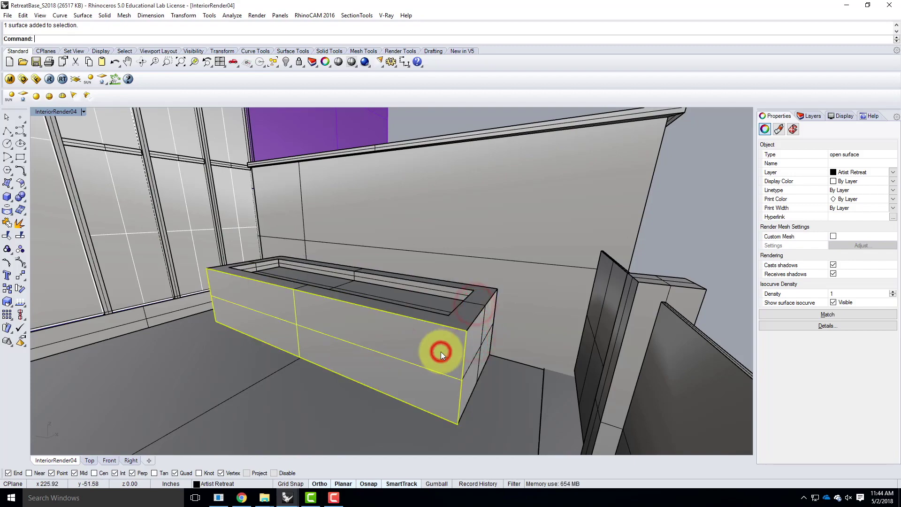
pyautogui.moveTo(431, 312); pyautogui.dragTo(502, 346, button='right')
pyautogui.click(554, 280)
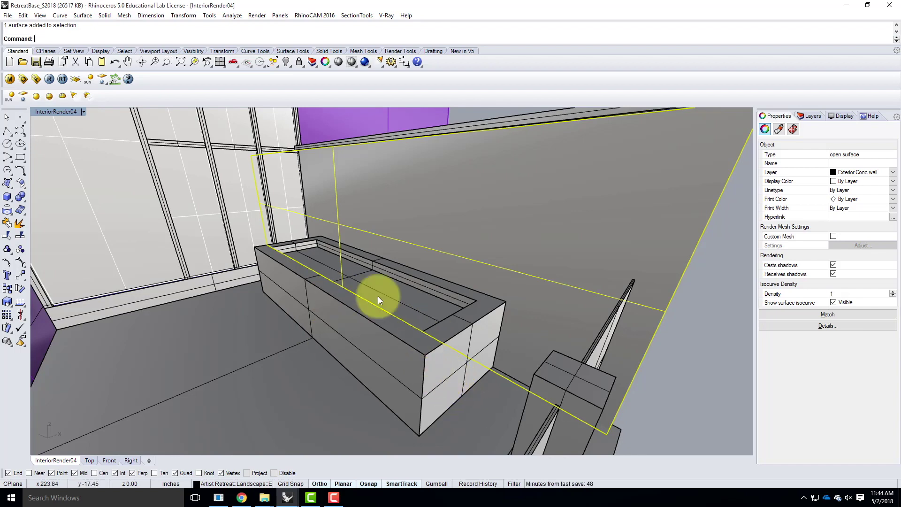
pyautogui.click(730, 411)
# - Select the box's four outer surfaces, including the rim, and match their texture mapping to the adjacent exterior concrete wall
pyautogui.click(378, 362)
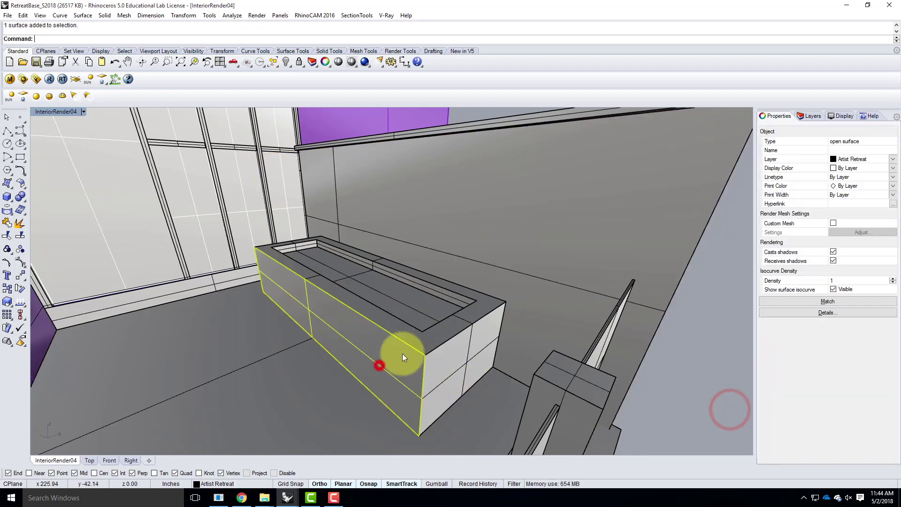
pyautogui.keyDown('shift'); pyautogui.click(454, 367); pyautogui.keyUp('shift')
pyautogui.moveTo(338, 281)
pyautogui.mouseDown(button='right')
pyautogui.moveTo(382, 317)
pyautogui.moveTo(482, 311)
pyautogui.moveTo(356, 361)
pyautogui.moveTo(345, 393)
pyautogui.mouseUp(button='right')
pyautogui.keyDown('shift'); pyautogui.click(350, 384); pyautogui.keyUp('shift')
pyautogui.moveTo(554, 365); pyautogui.dragTo(841, 195, button='right')
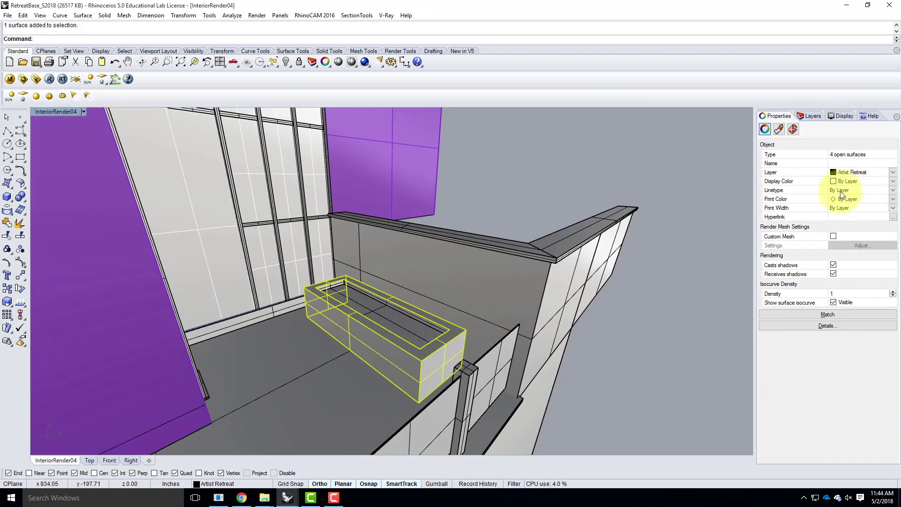
pyautogui.click(792, 130)
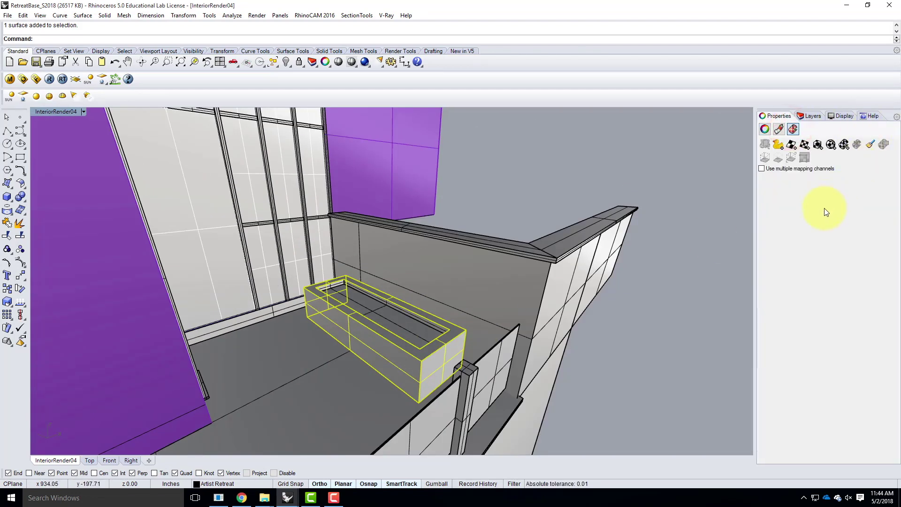
pyautogui.click(870, 145)
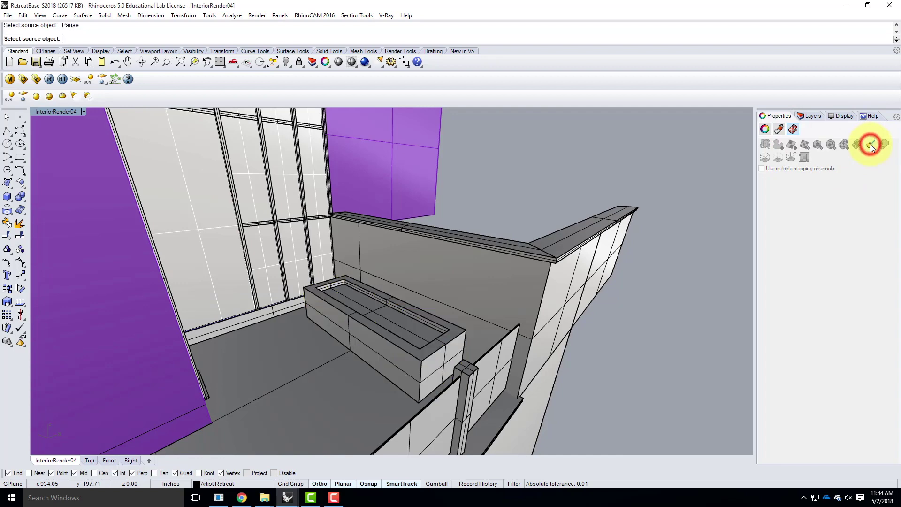
pyautogui.click(451, 288)
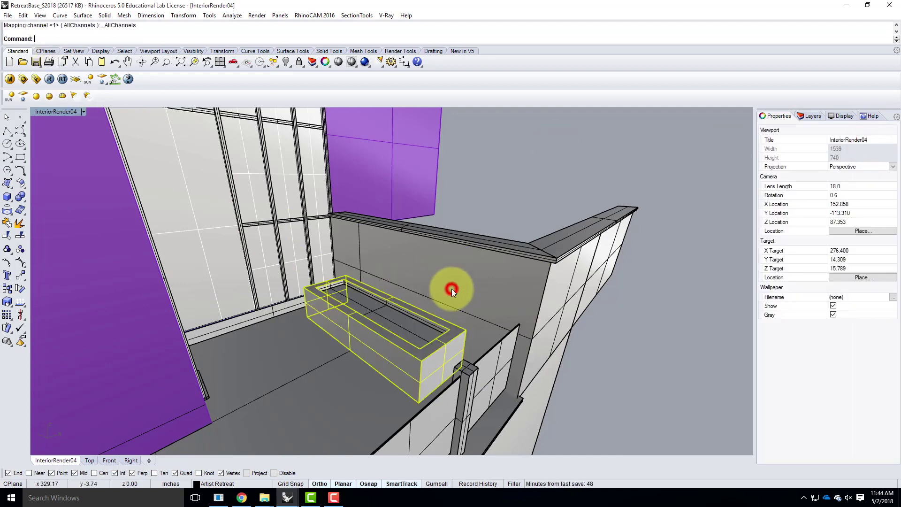
pyautogui.rightClick(452, 289)
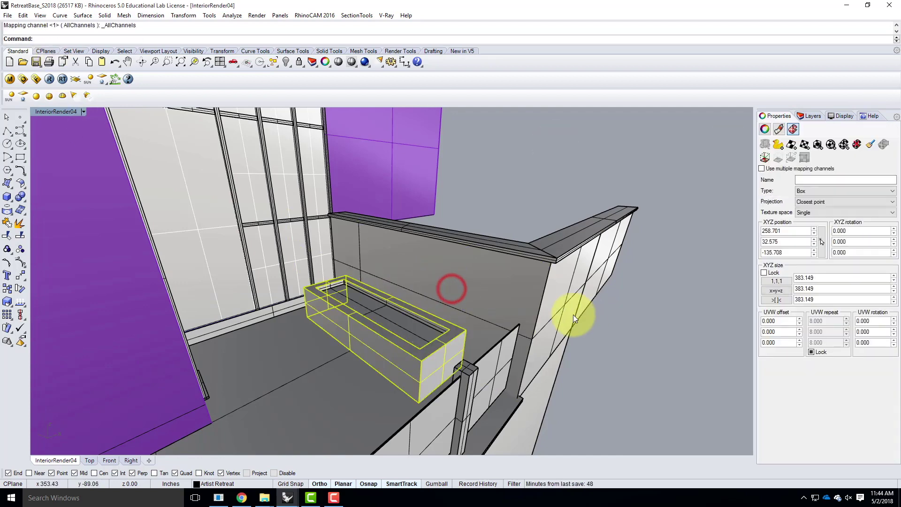
# - Switch the InteriorRender04 viewport to Rendered display mode and view the box up close
pyautogui.click(83, 111)
pyautogui.click(88, 156)
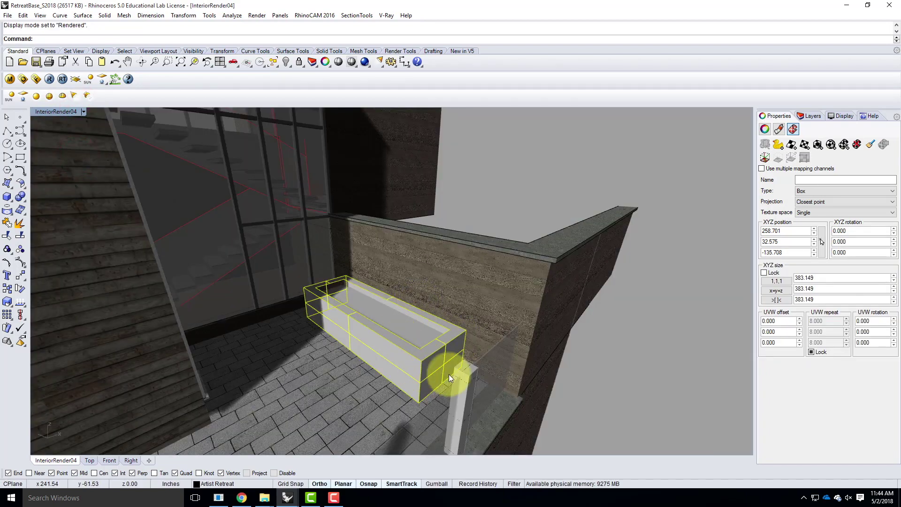
pyautogui.scroll(3, 448, 373)
pyautogui.scroll(-1, 488, 381)
pyautogui.moveTo(401, 359); pyautogui.dragTo(417, 361, button='right')
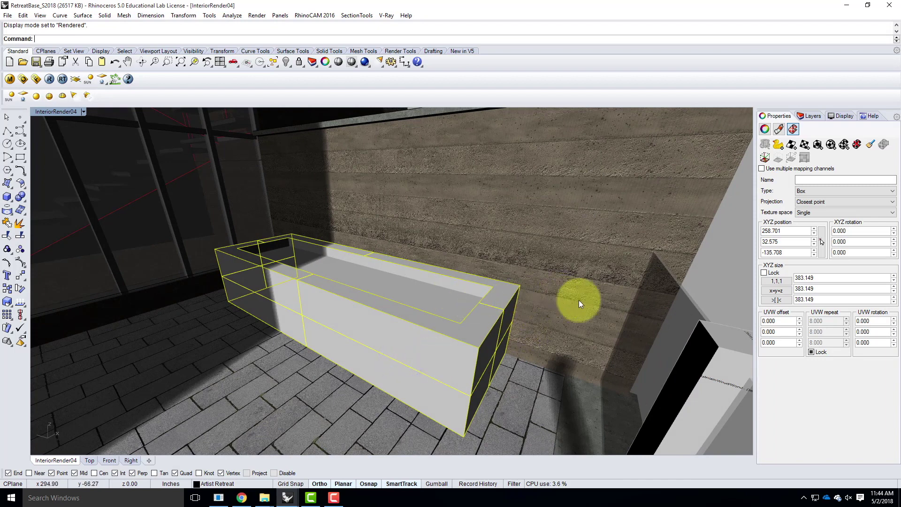
pyautogui.click(9, 79)
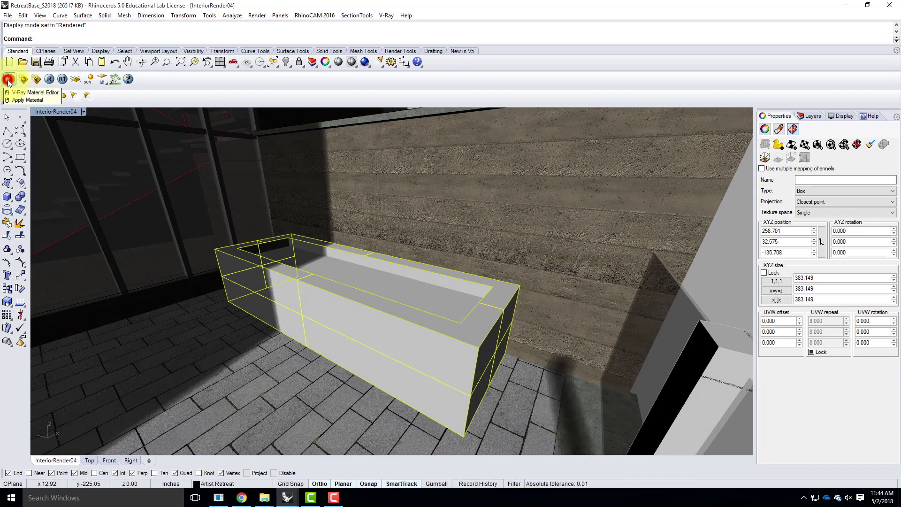
pyautogui.click(362, 7)
# - Create a sublayer named Fountain under the Artist Retreat layer
pyautogui.click(824, 116)
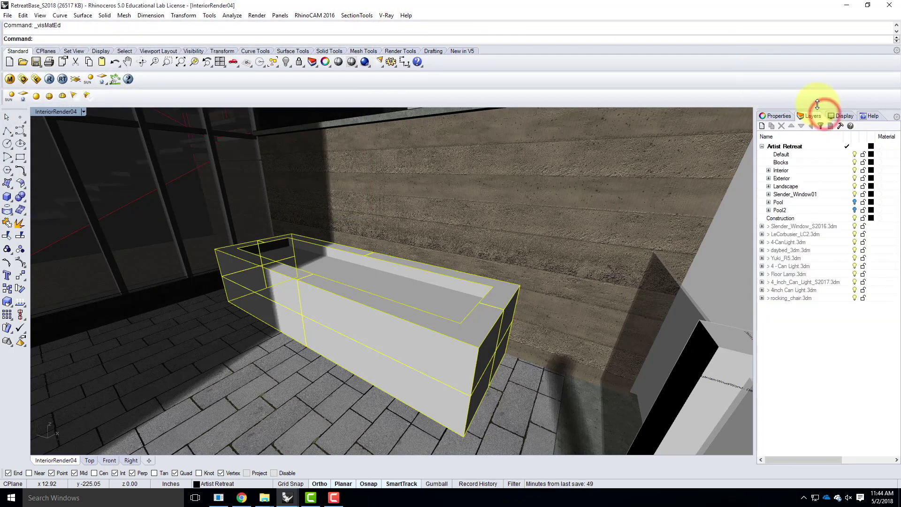
pyautogui.click(784, 146)
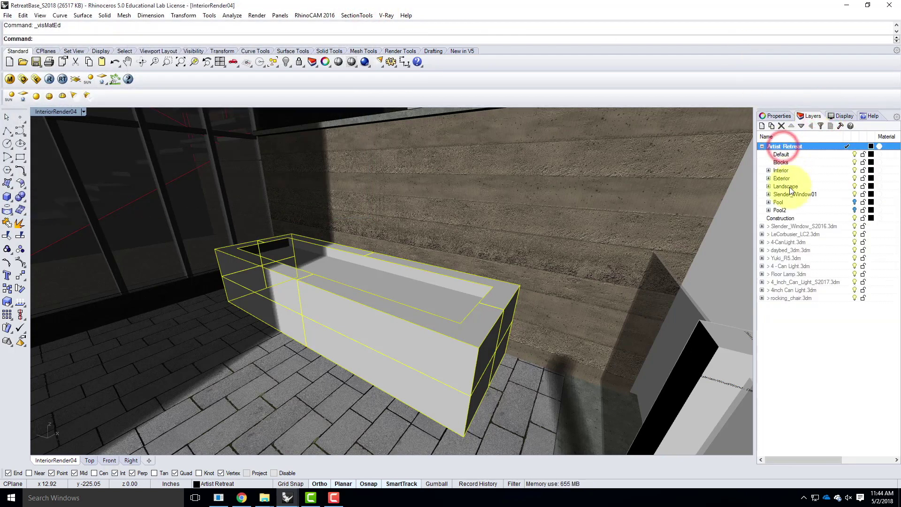
pyautogui.click(771, 126)
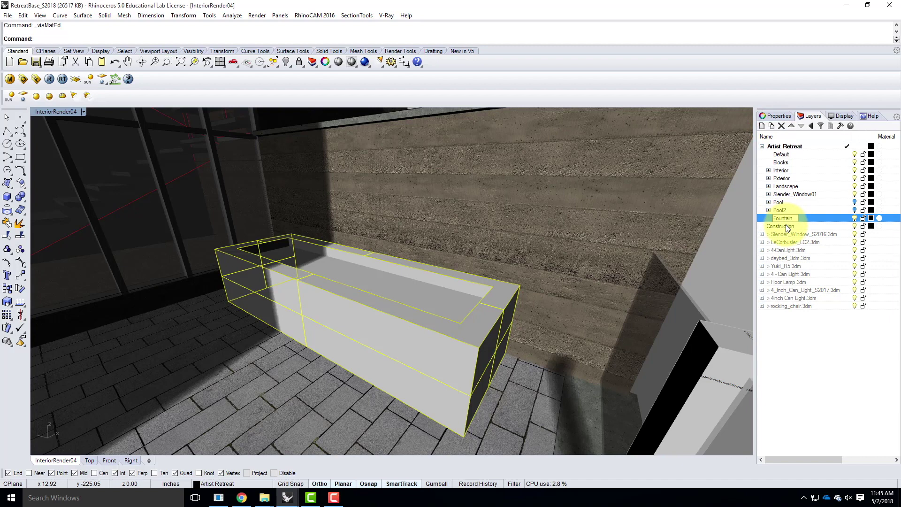
pyautogui.click(800, 222)
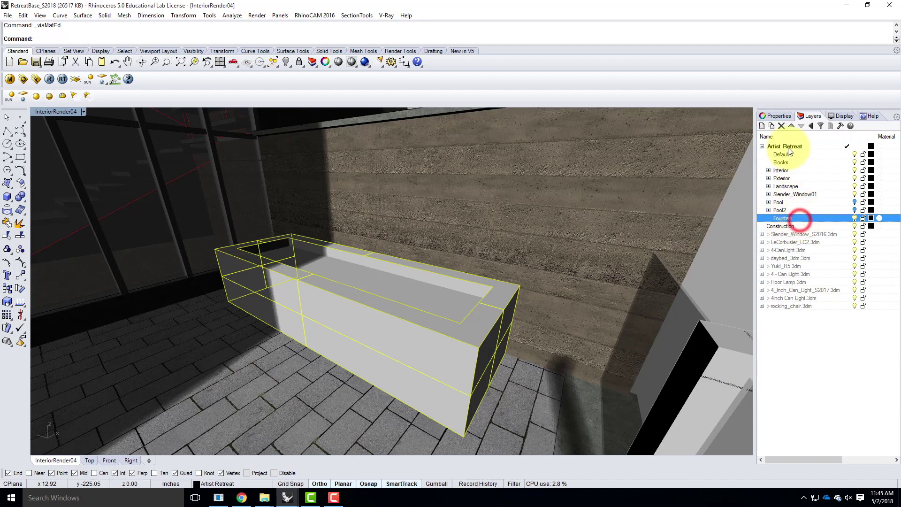
# - Add three sublayers named Water, Tile and Base under the Fountain layer
pyautogui.click(772, 126)
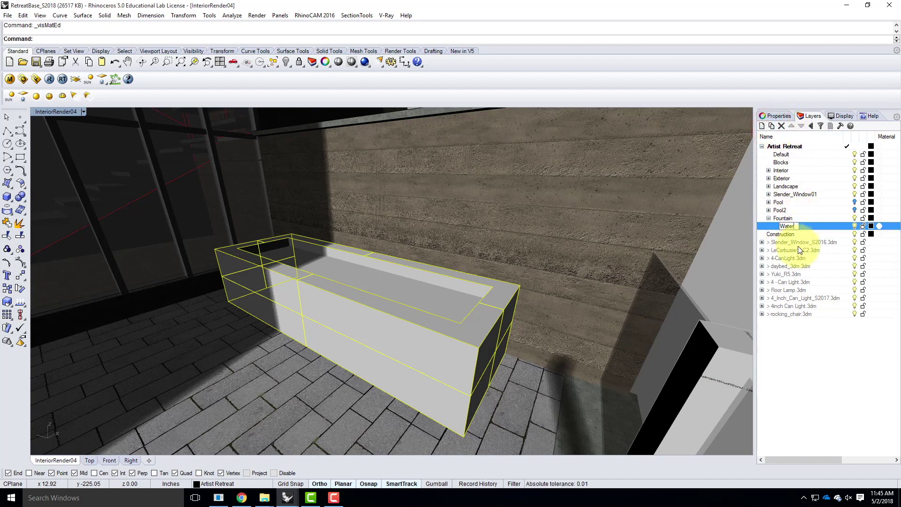
pyautogui.click(793, 218)
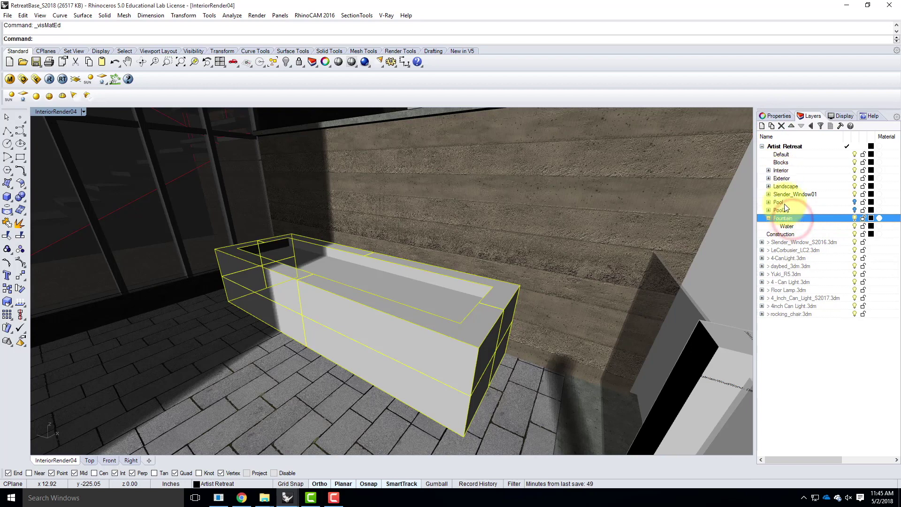
pyautogui.click(771, 127)
pyautogui.write('Tile')
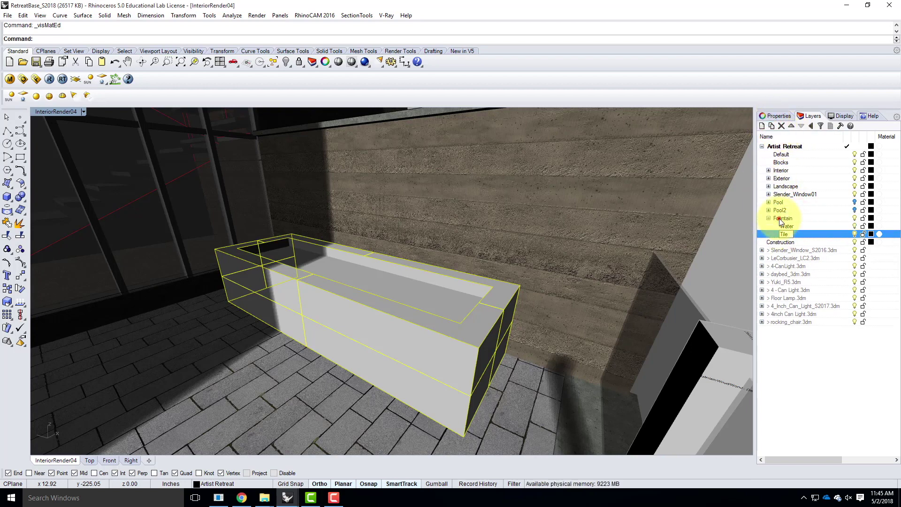
pyautogui.click(780, 218)
pyautogui.click(772, 127)
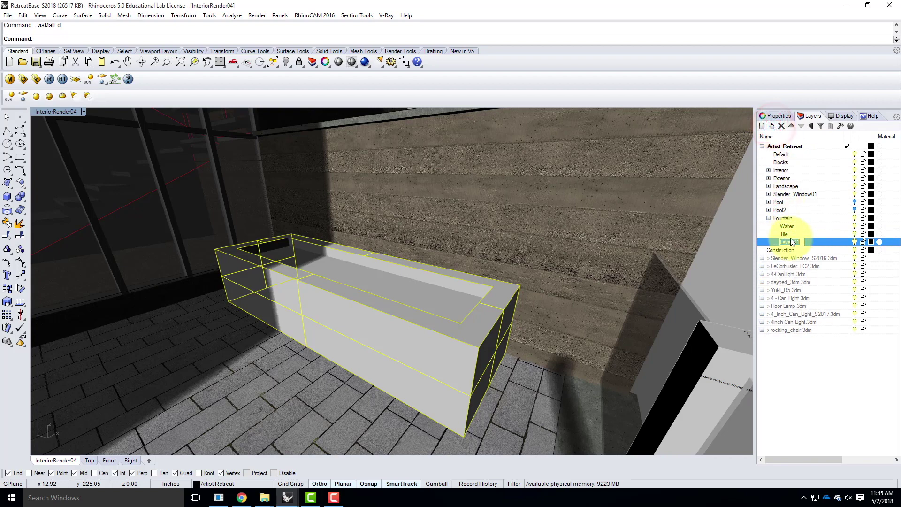
pyautogui.write('Base')
pyautogui.click(814, 240)
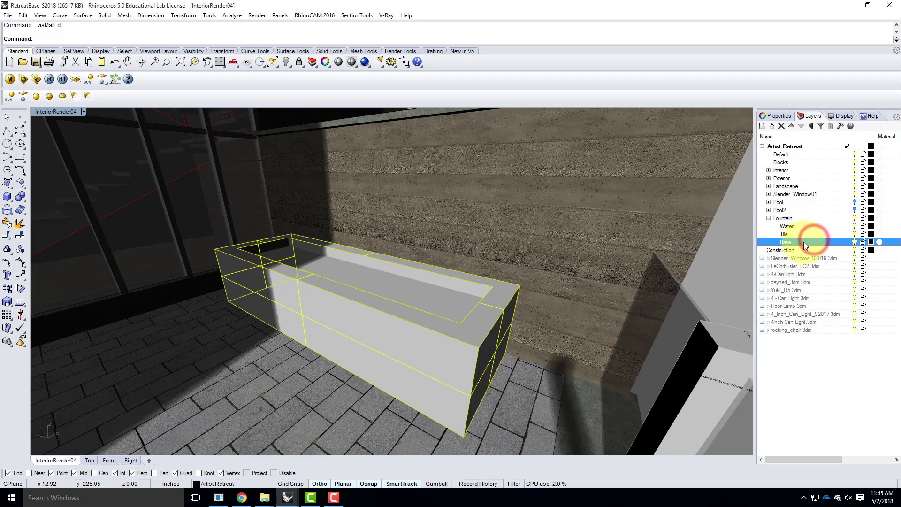
# - Assign the selected outer box surfaces to the Base layer and the horizontal surface inside the recess to the Water layer
pyautogui.rightClick(810, 241)
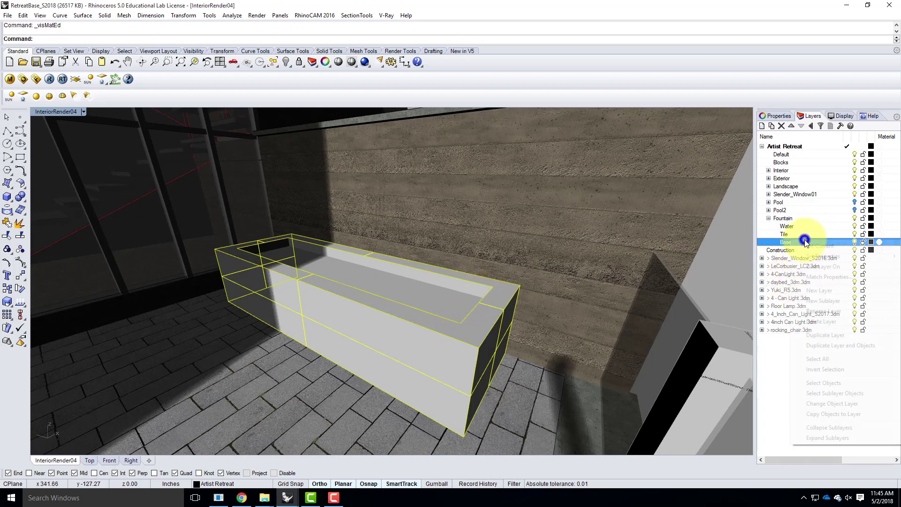
pyautogui.click(839, 402)
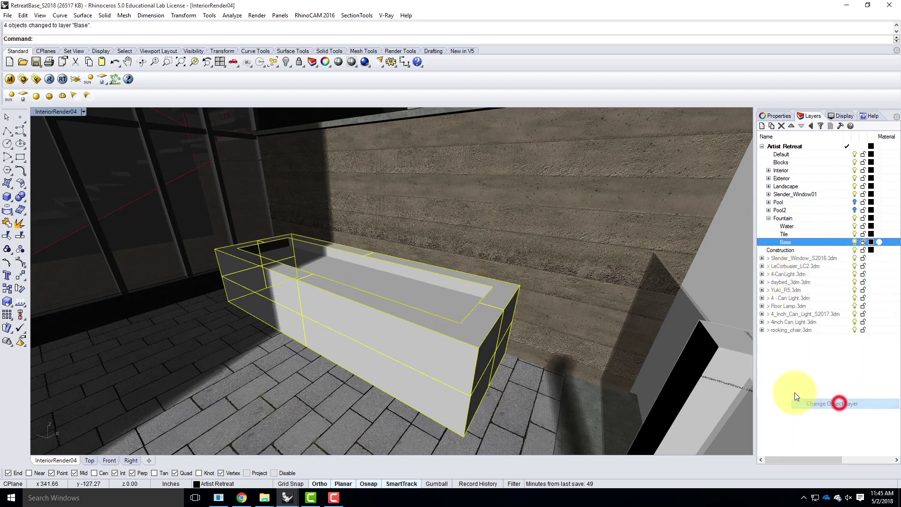
pyautogui.click(429, 302)
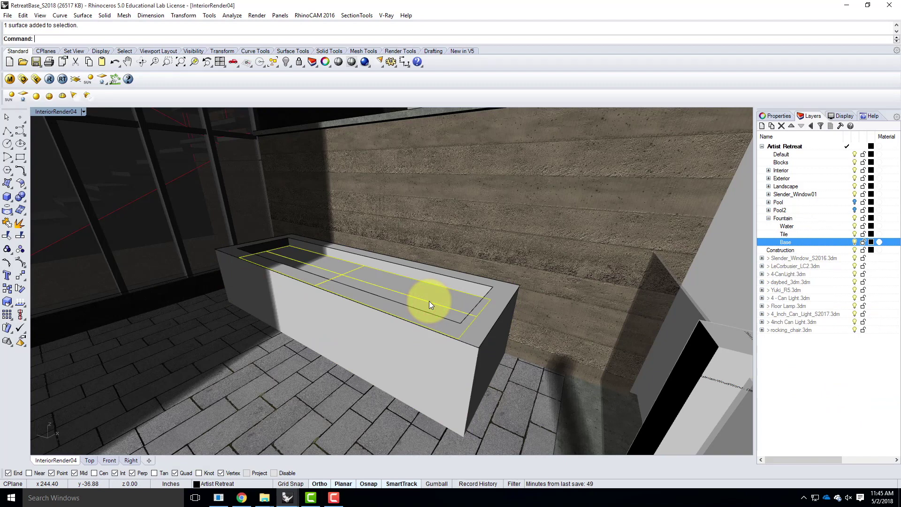
pyautogui.rightClick(787, 226)
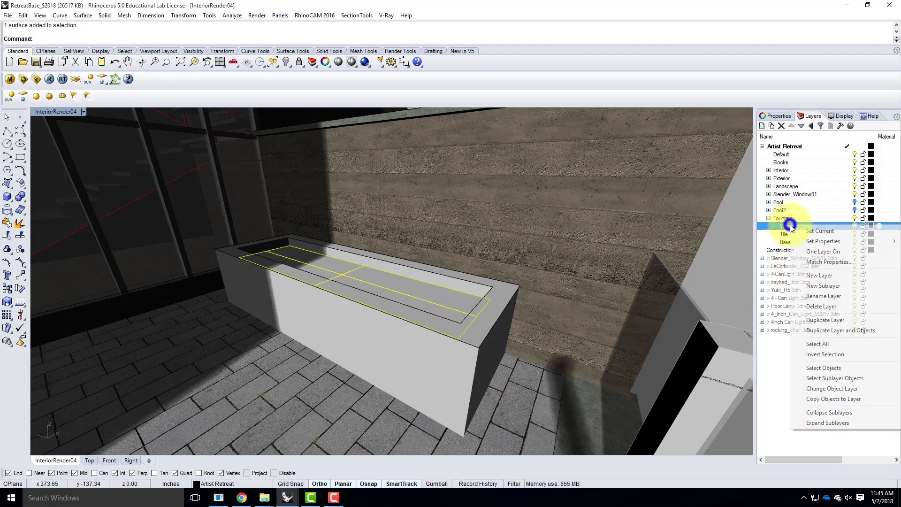
pyautogui.click(844, 389)
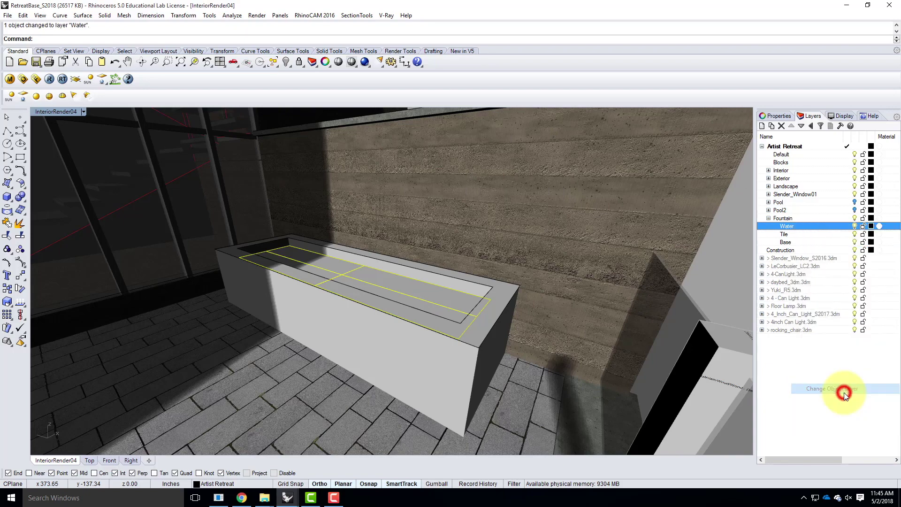
# - Hide the water surface to expose the inside of the fountain basin
pyautogui.click(472, 287)
pyautogui.moveTo(322, 288); pyautogui.dragTo(335, 331, button='right')
pyautogui.click(360, 331)
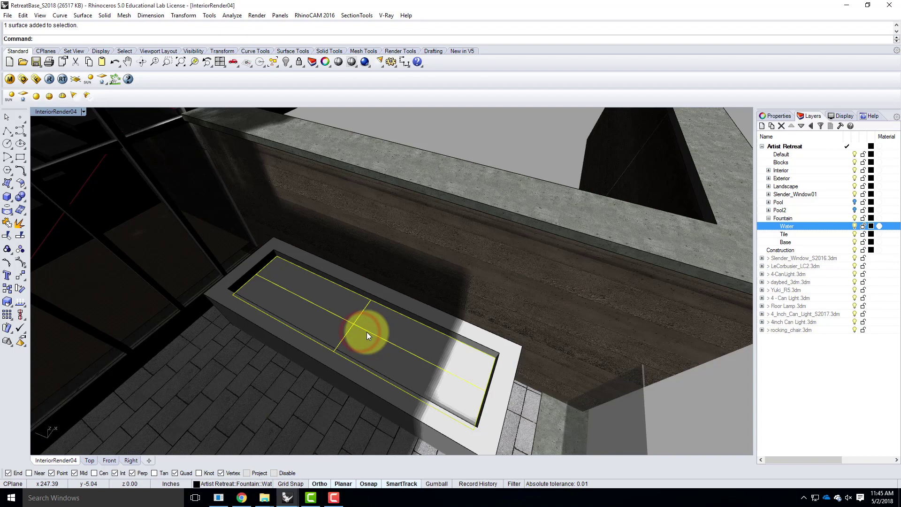
pyautogui.press('Return')
# - Select the basin's floor and all inner wall surfaces, and assign them to the Tile layer
pyautogui.click(362, 332)
pyautogui.keyDown('shift'); pyautogui.click(380, 308); pyautogui.keyUp('shift')
pyautogui.keyDown('shift'); pyautogui.click(376, 299); pyautogui.keyUp('shift')
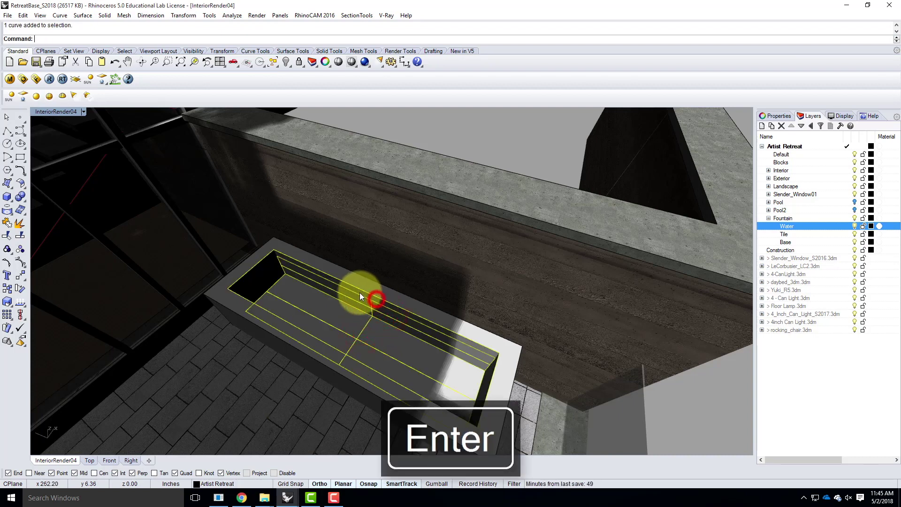
pyautogui.keyDown('shift'); pyautogui.click(291, 261); pyautogui.keyUp('shift')
pyautogui.keyDown('shift'); pyautogui.click(259, 268); pyautogui.keyUp('shift')
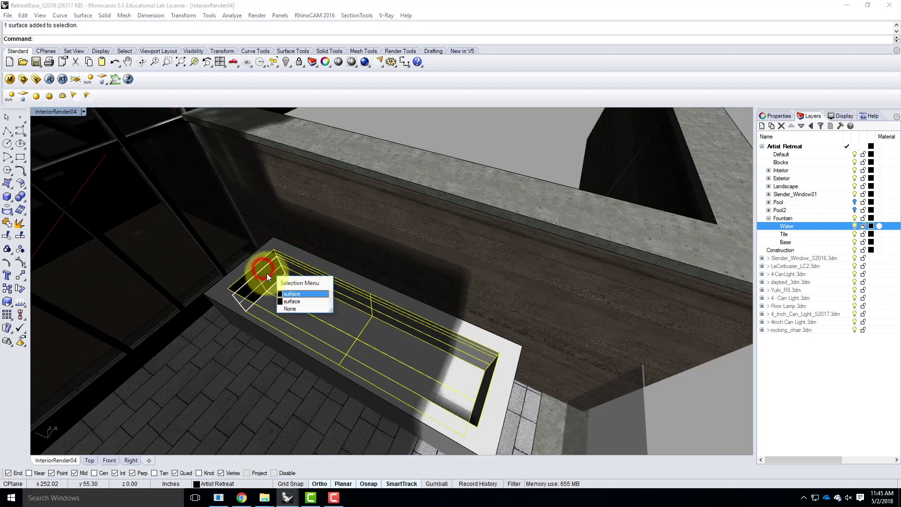
pyautogui.click(290, 301)
pyautogui.keyDown('shift'); pyautogui.click(260, 270); pyautogui.keyUp('shift')
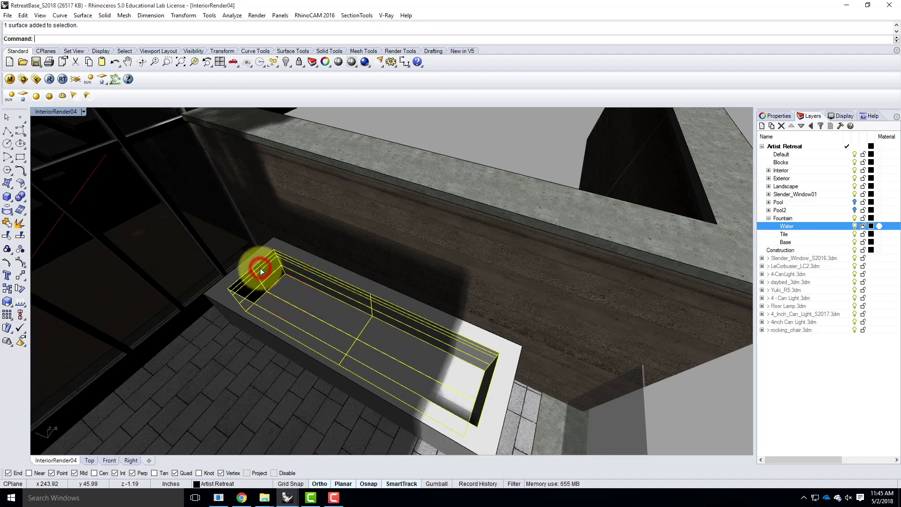
pyautogui.moveTo(406, 355); pyautogui.dragTo(312, 342, button='right')
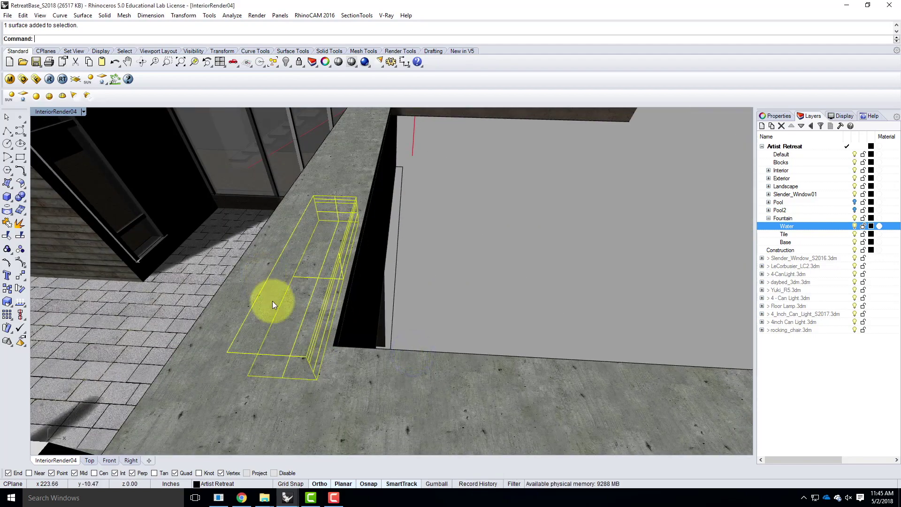
pyautogui.scroll(5, 275, 303)
pyautogui.keyDown('shift'); pyautogui.click(246, 224); pyautogui.keyUp('shift')
pyautogui.keyDown('shift'); pyautogui.click(264, 250); pyautogui.keyUp('shift')
pyautogui.scroll(-5, 235, 260)
pyautogui.moveTo(235, 260); pyautogui.dragTo(480, 165, button='right')
pyautogui.keyDown('shift'); pyautogui.click(484, 149); pyautogui.keyUp('shift')
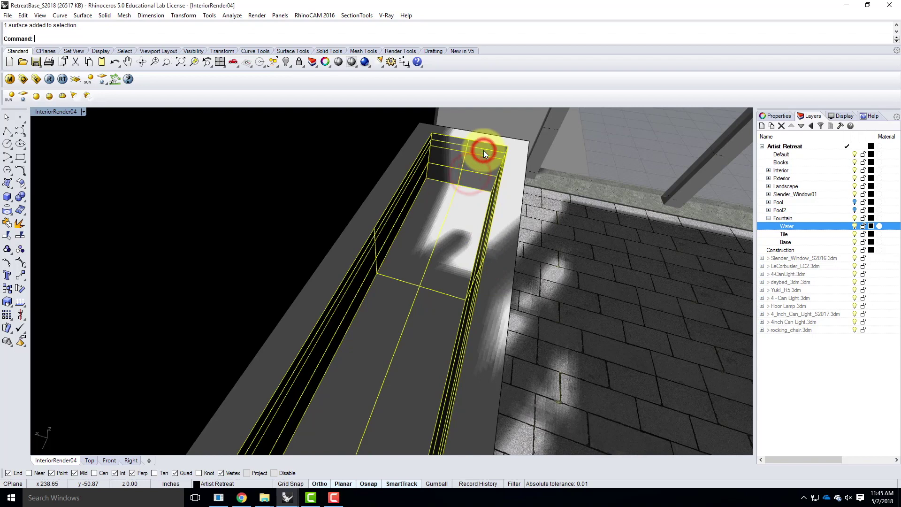
pyautogui.rightClick(796, 234)
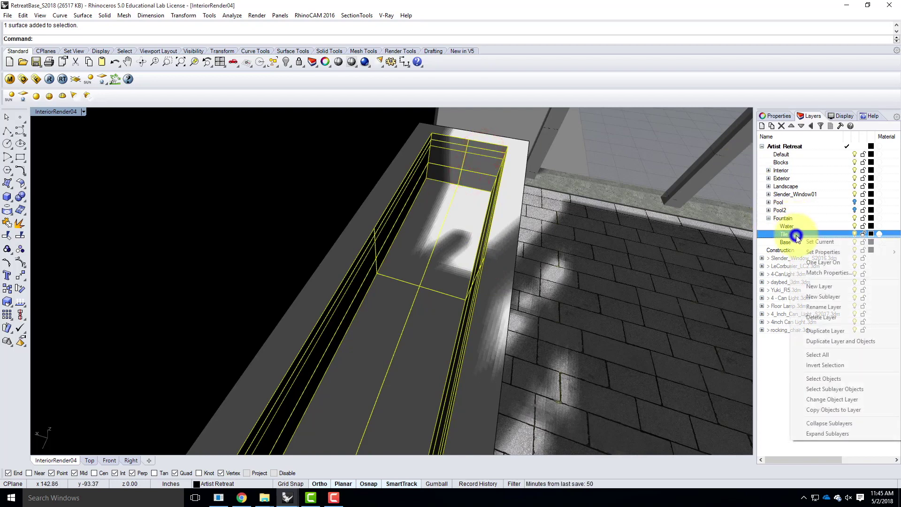
pyautogui.click(827, 399)
# - Clear the selection and show the hidden water surface again
pyautogui.moveTo(565, 238); pyautogui.dragTo(546, 291, button='right')
pyautogui.press('Escape')
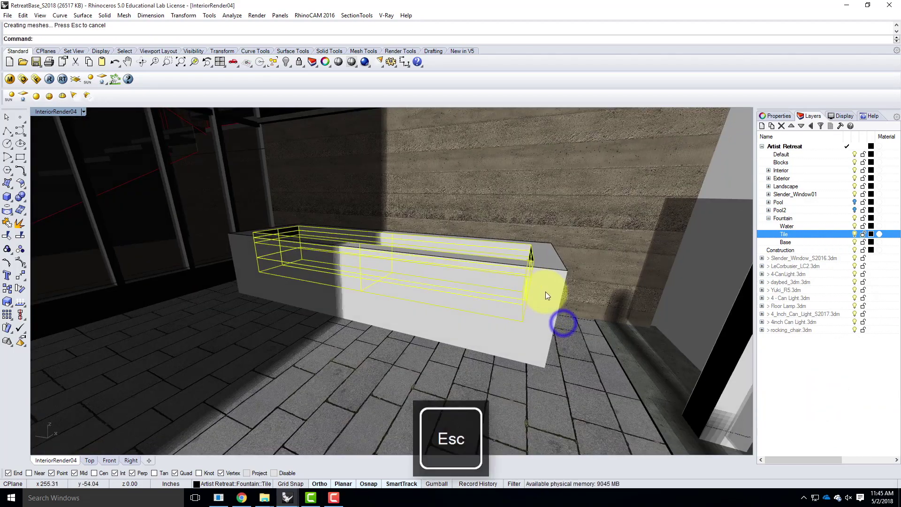
pyautogui.write('Show')
pyautogui.press('Return')
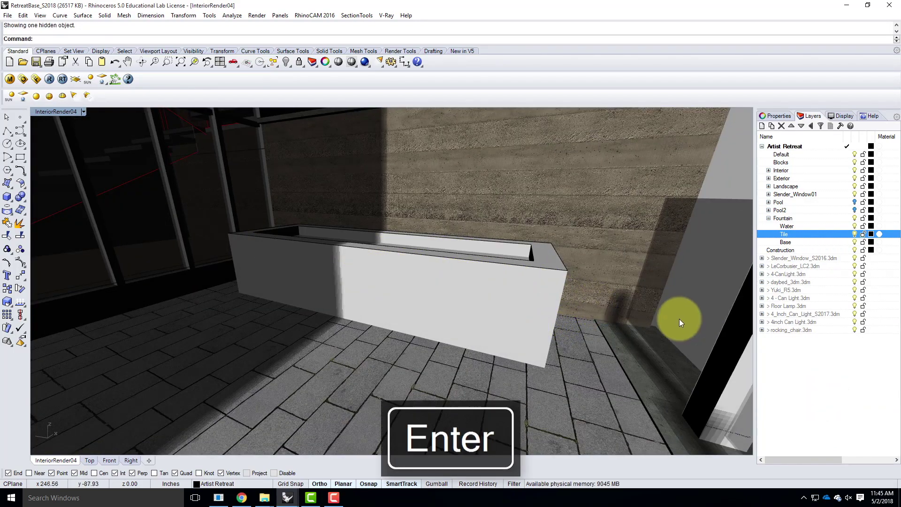
# - Apply the existing rough board concrete material to the fountain's Base layer
pyautogui.click(791, 243)
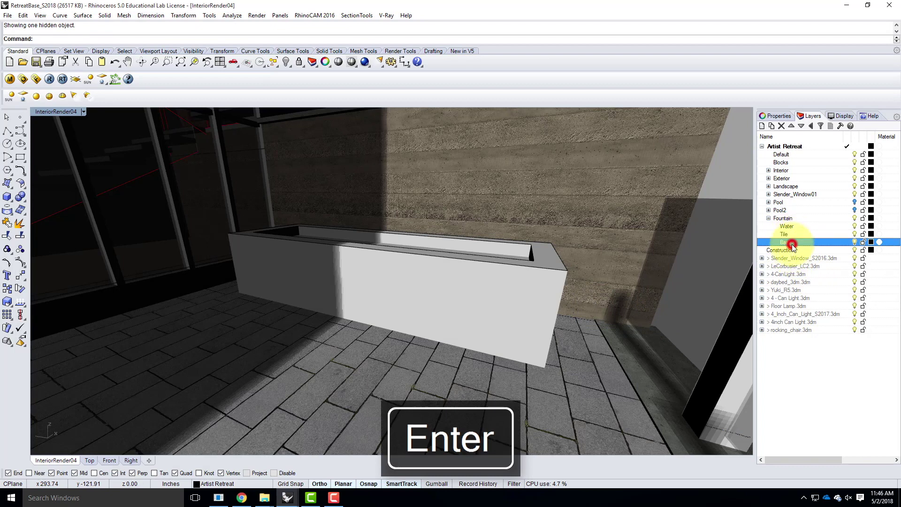
pyautogui.click(10, 79)
pyautogui.moveTo(103, 143); pyautogui.dragTo(77, 169)
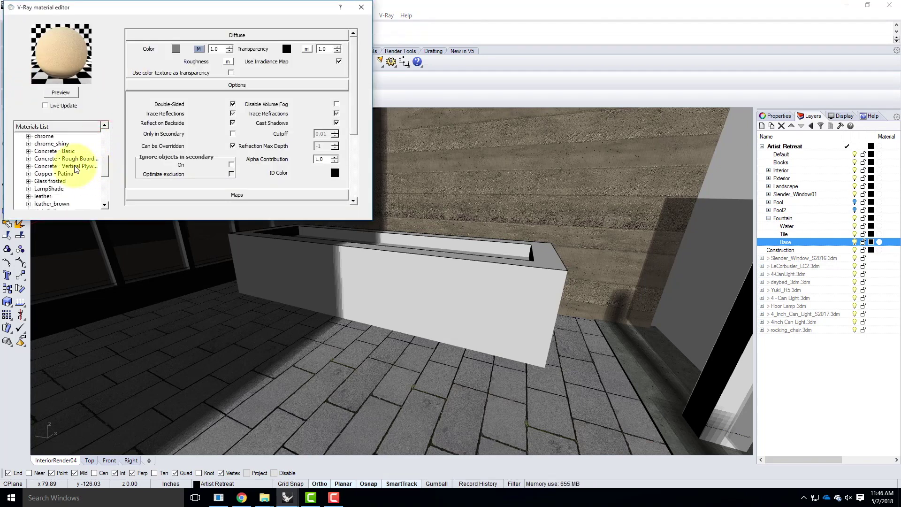
pyautogui.click(71, 160)
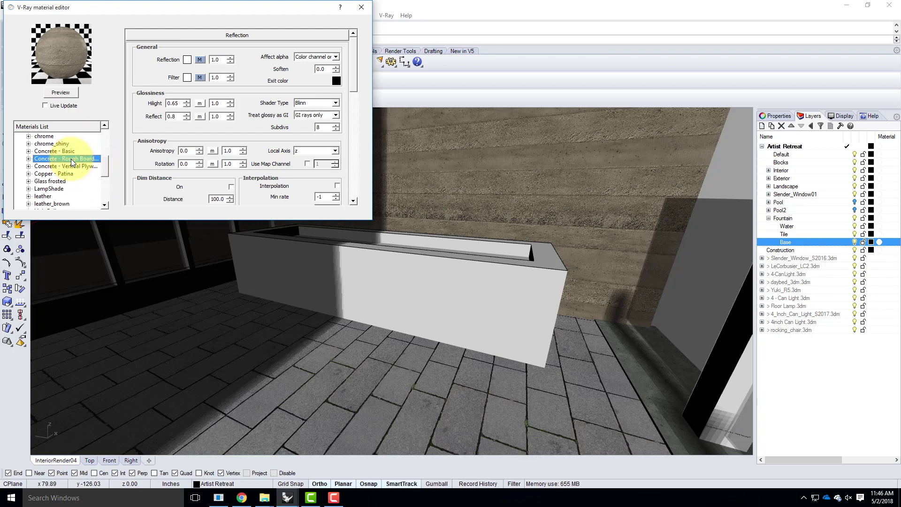
pyautogui.rightClick(71, 160)
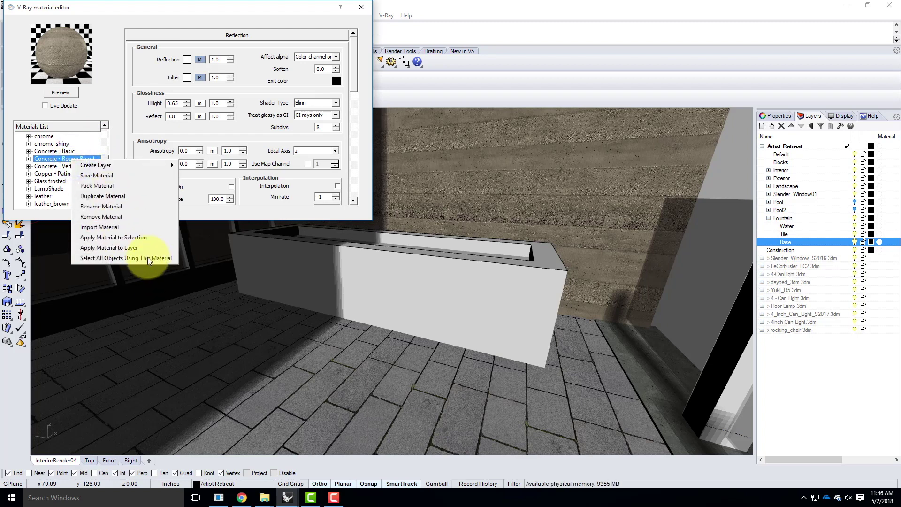
pyautogui.click(148, 248)
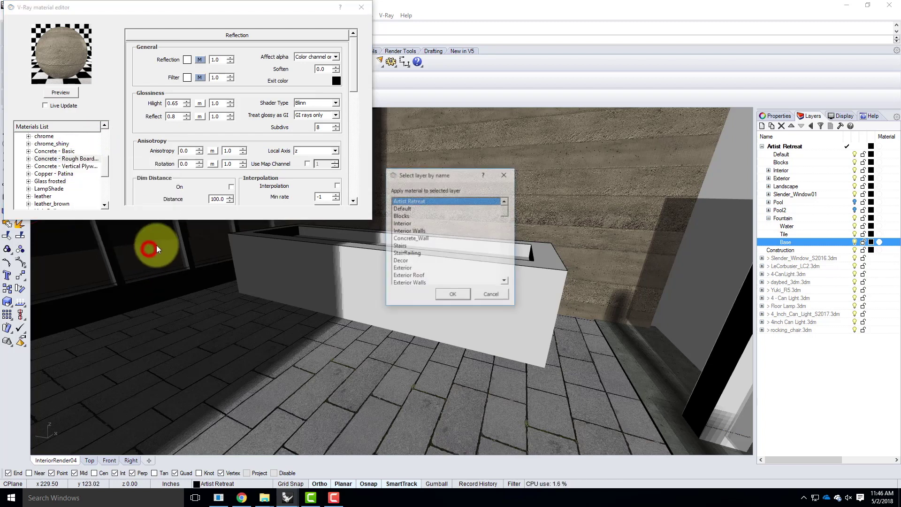
pyautogui.moveTo(505, 210); pyautogui.dragTo(506, 235)
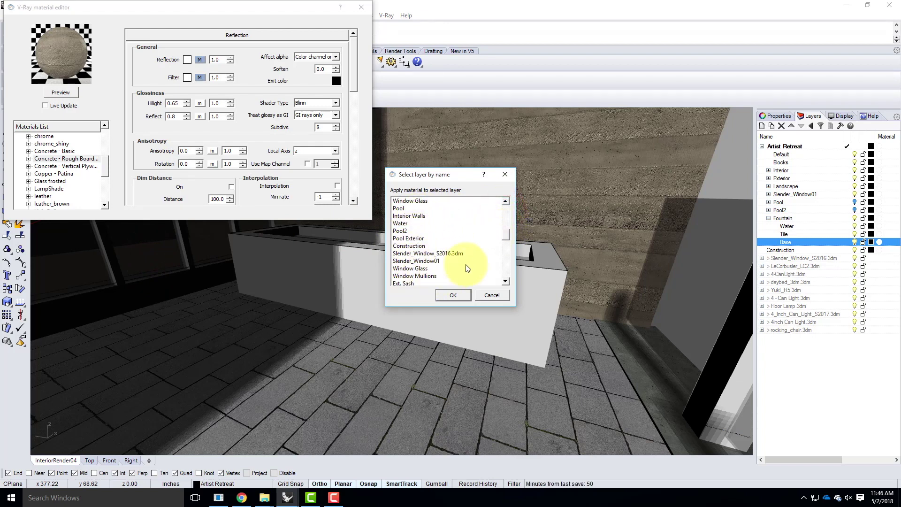
pyautogui.moveTo(507, 238); pyautogui.dragTo(507, 279)
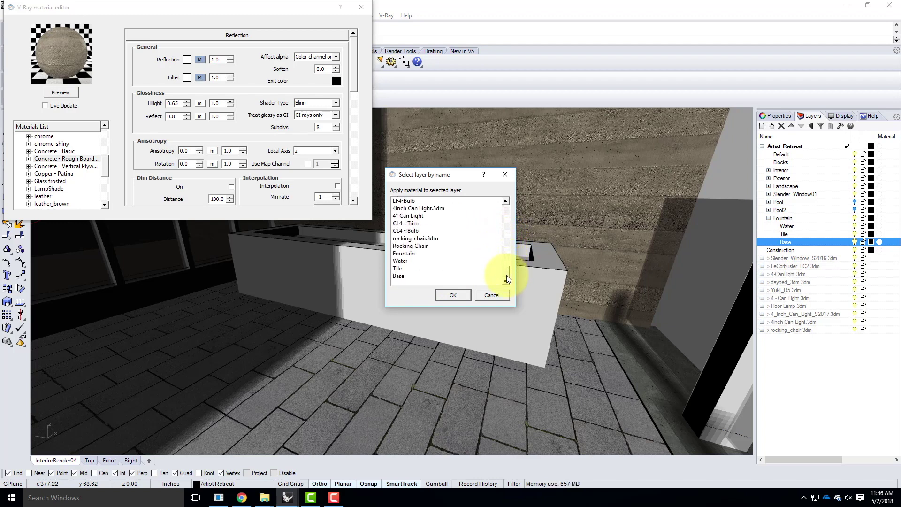
pyautogui.click(401, 280)
pyautogui.click(453, 295)
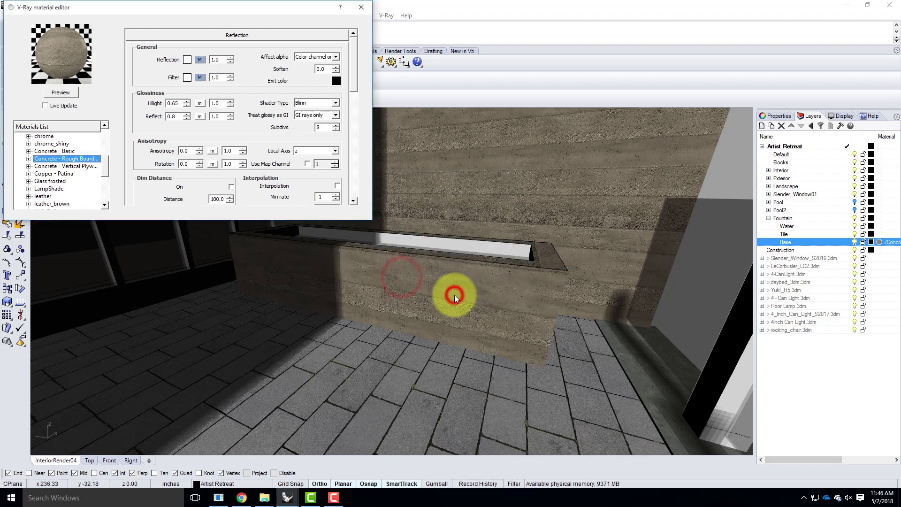
# - Start loading a material into the V-Ray scene and browse to the Water folder within V-Ray Materials
pyautogui.click(787, 228)
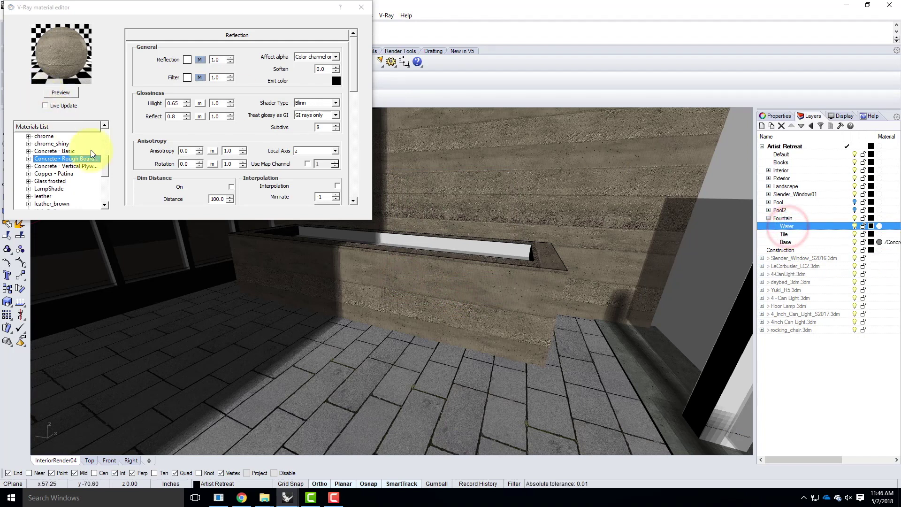
pyautogui.moveTo(103, 166); pyautogui.dragTo(109, 133)
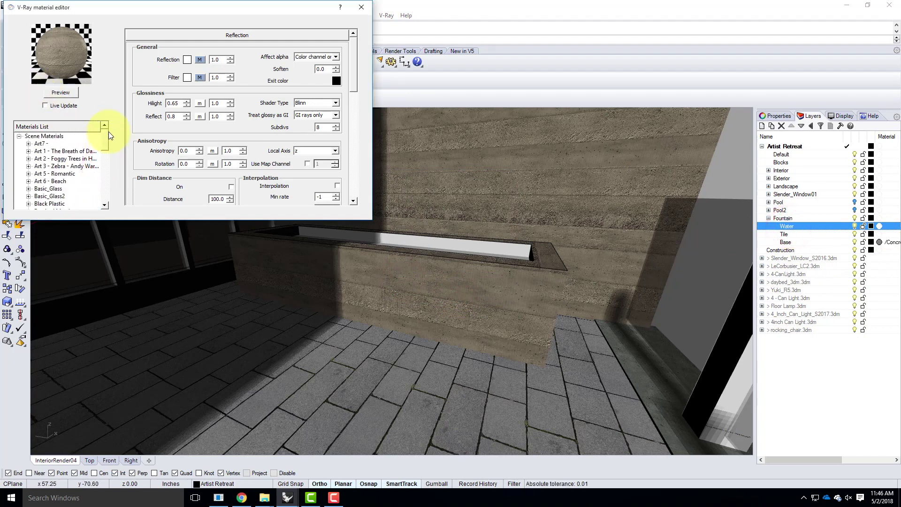
pyautogui.click(70, 137)
pyautogui.rightClick(52, 137)
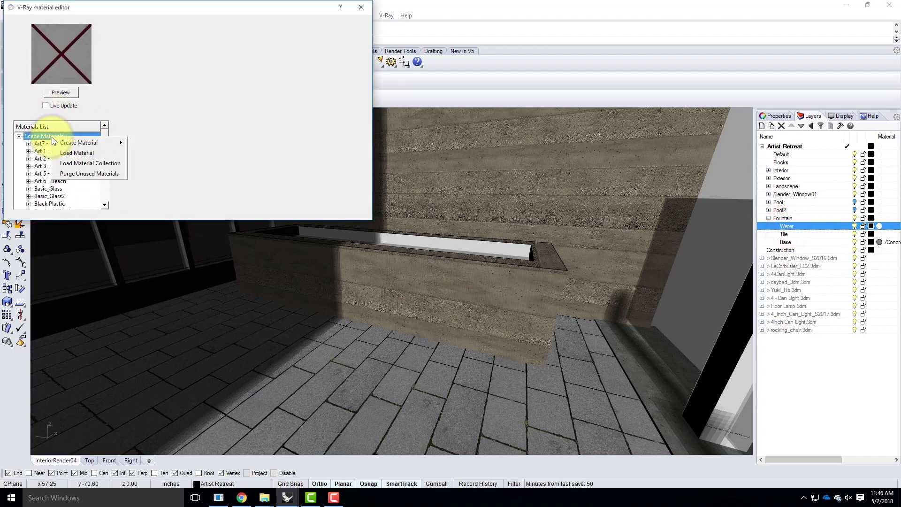
pyautogui.click(77, 154)
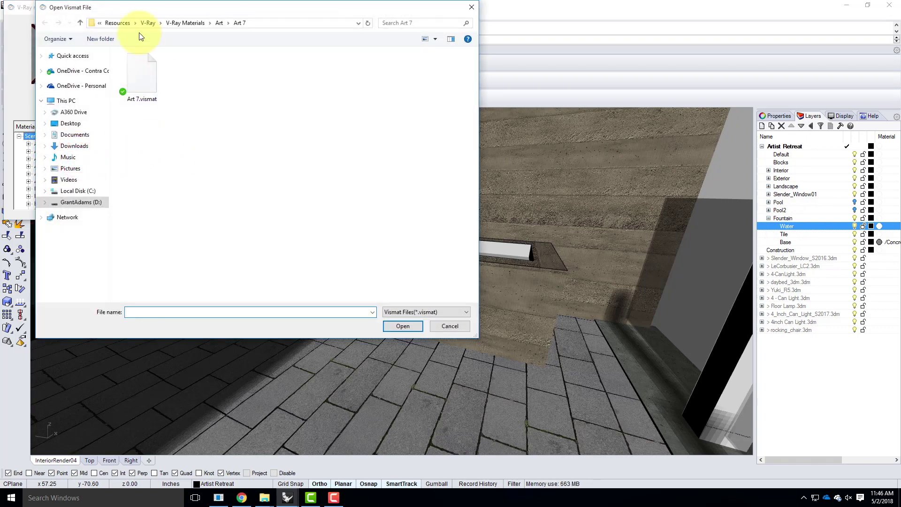
pyautogui.click(144, 24)
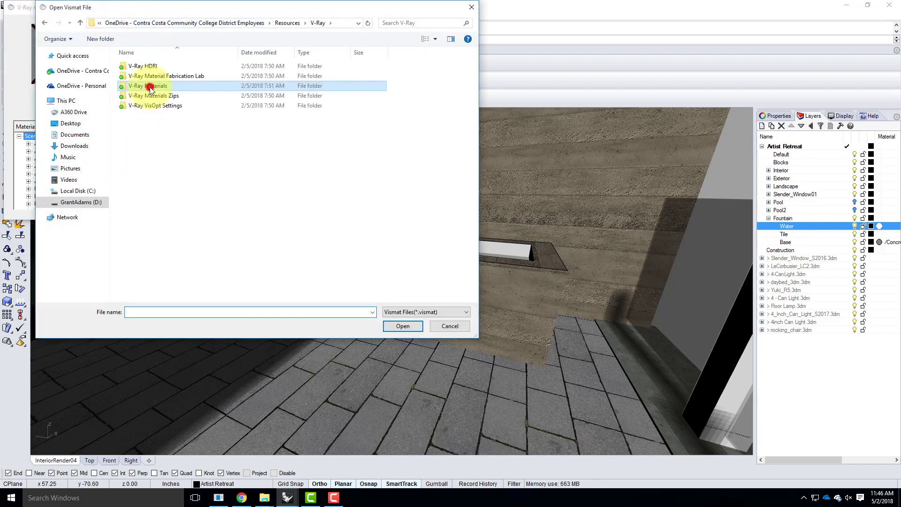
pyautogui.doubleClick(151, 85)
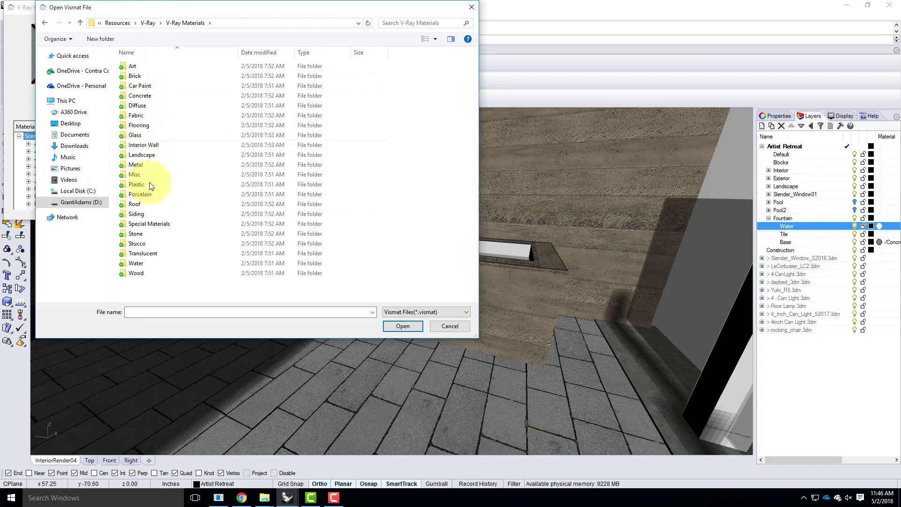
pyautogui.click(139, 264)
pyautogui.doubleClick(139, 264)
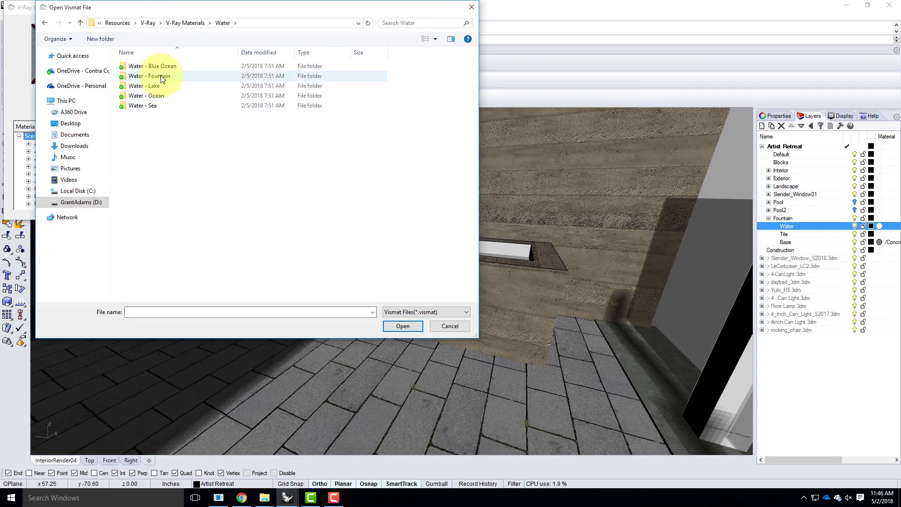
# - Load the Water - Fountain.vismat material from the Water - Fountain folder
pyautogui.click(161, 96)
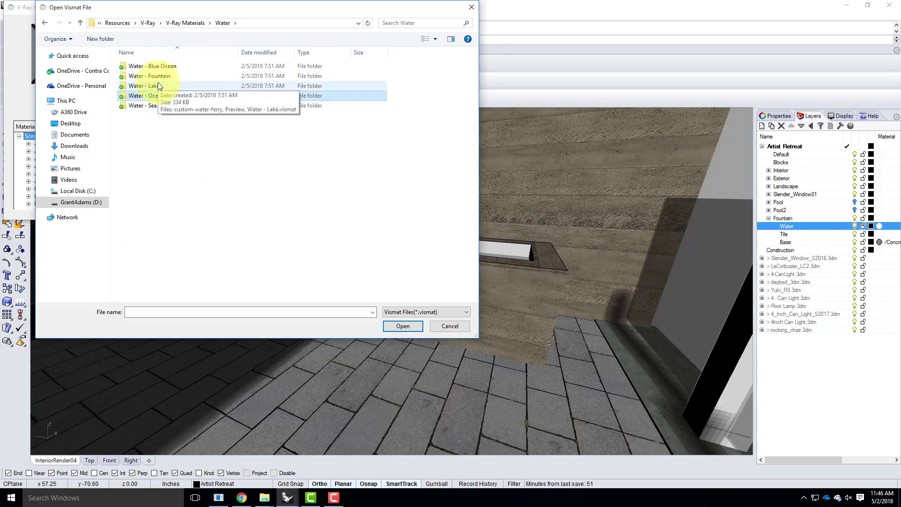
pyautogui.click(160, 77)
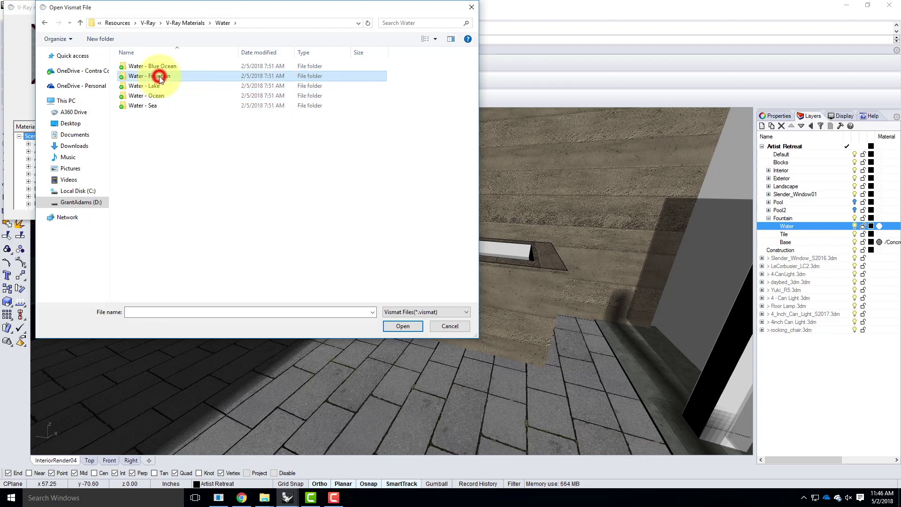
pyautogui.doubleClick(160, 76)
pyautogui.click(148, 66)
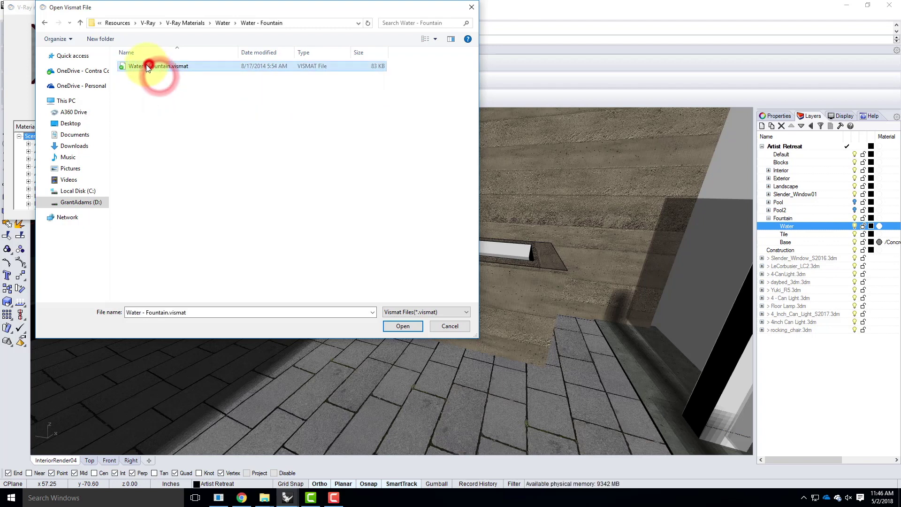
pyautogui.click(402, 325)
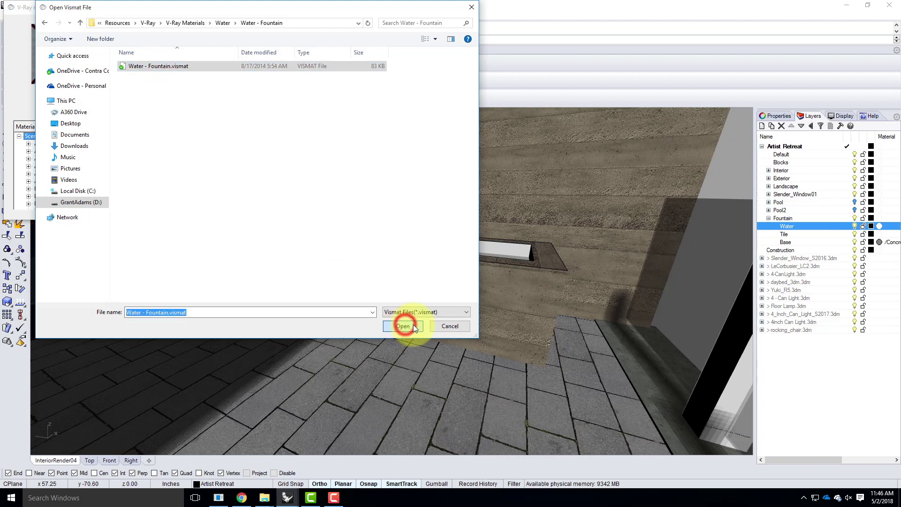
# - Apply the newly loaded Water - Fountain1 material to the fountain's Water layer
pyautogui.moveTo(104, 137); pyautogui.dragTo(103, 209)
pyautogui.click(69, 189)
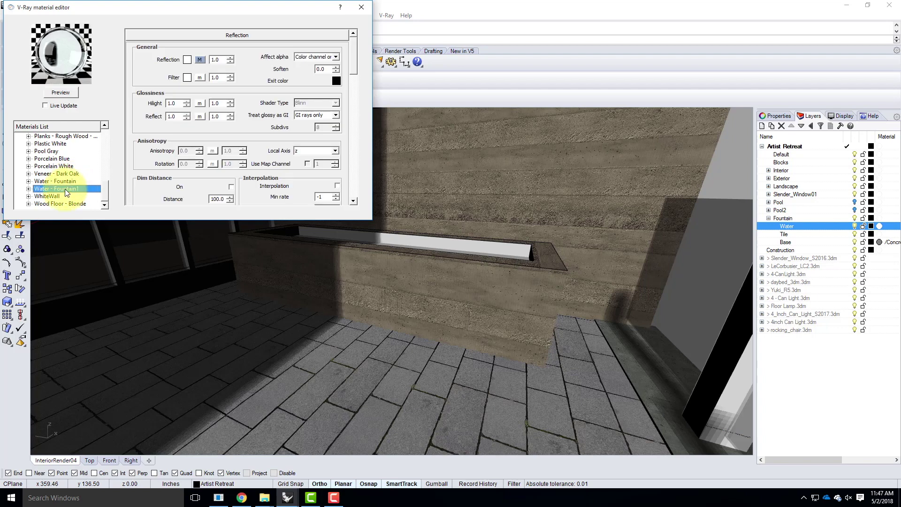
pyautogui.rightClick(65, 189)
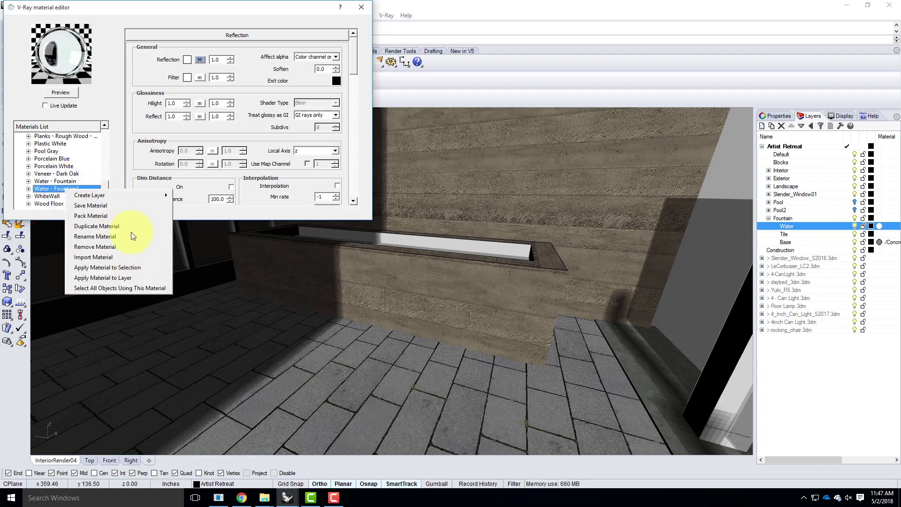
pyautogui.click(134, 278)
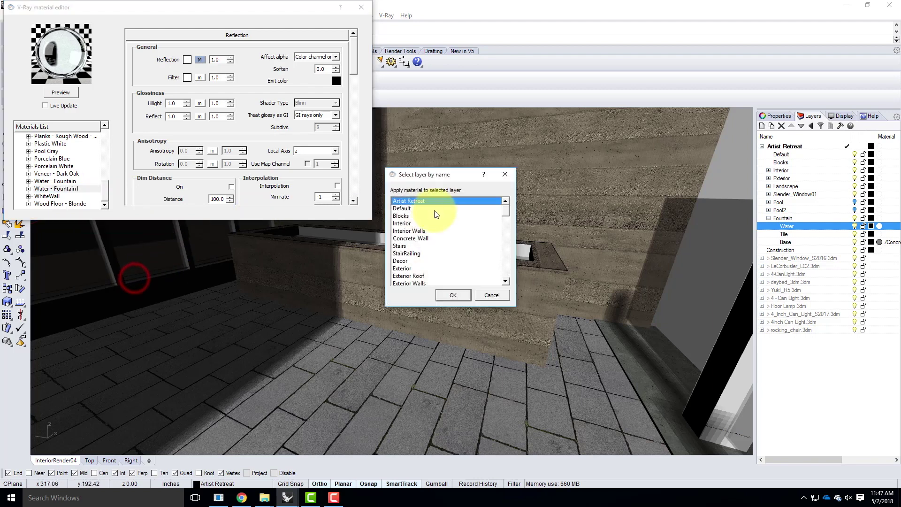
pyautogui.moveTo(505, 213); pyautogui.dragTo(506, 290)
pyautogui.click(413, 261)
pyautogui.click(464, 295)
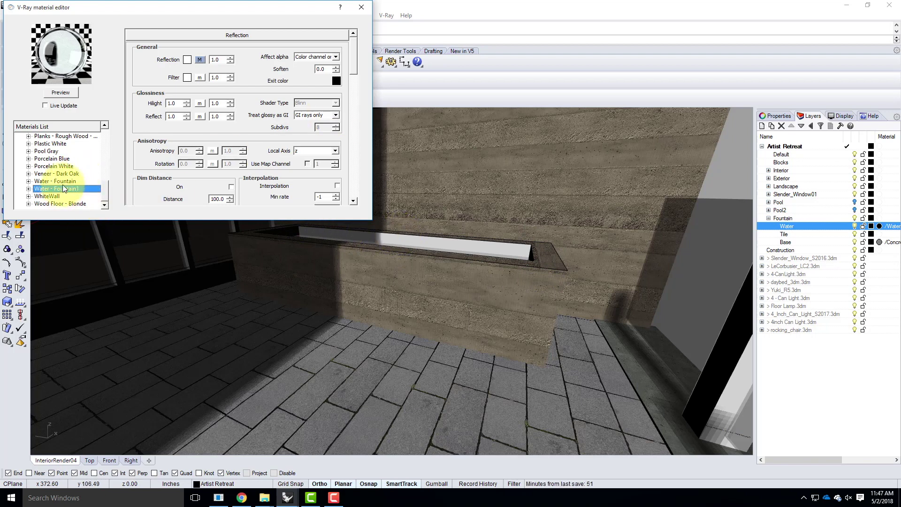
# - Create a standard V-Ray material and set its diffuse colour to light blue, RGB 127, 127, 255
pyautogui.moveTo(108, 186); pyautogui.dragTo(109, 127)
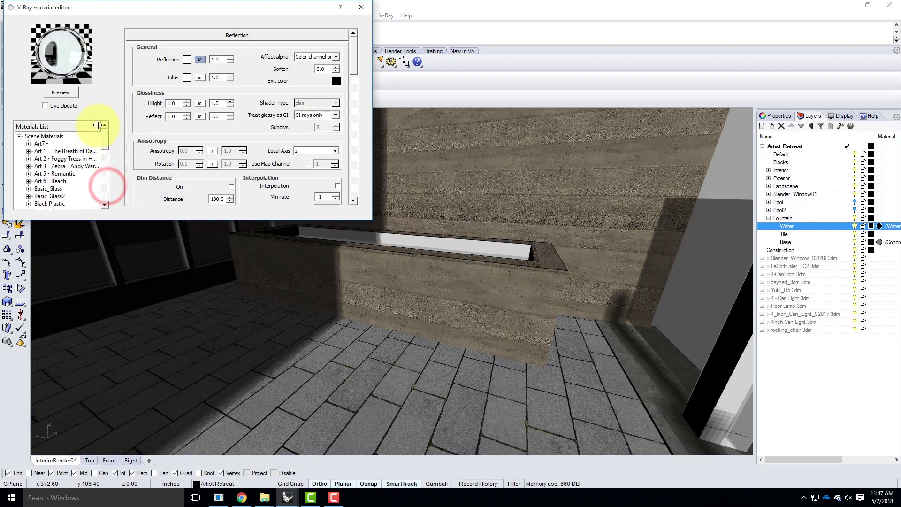
pyautogui.rightClick(49, 137)
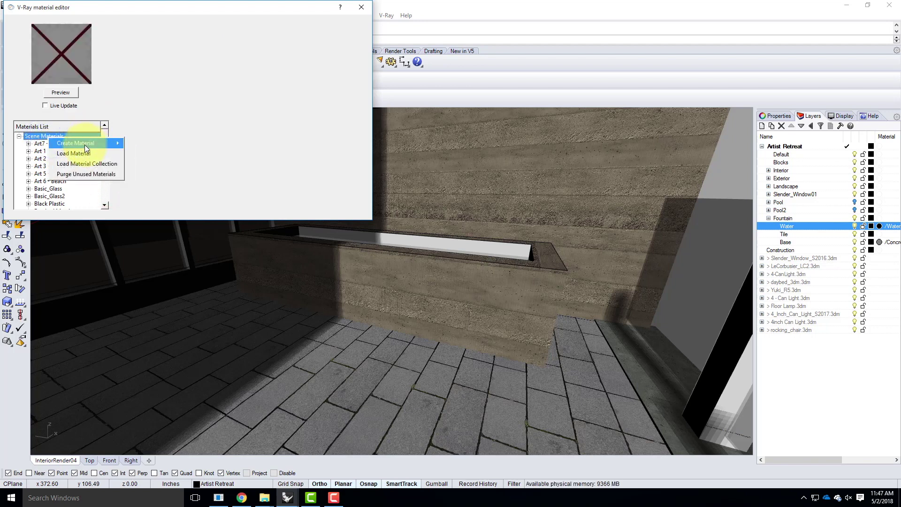
pyautogui.moveTo(85, 145)
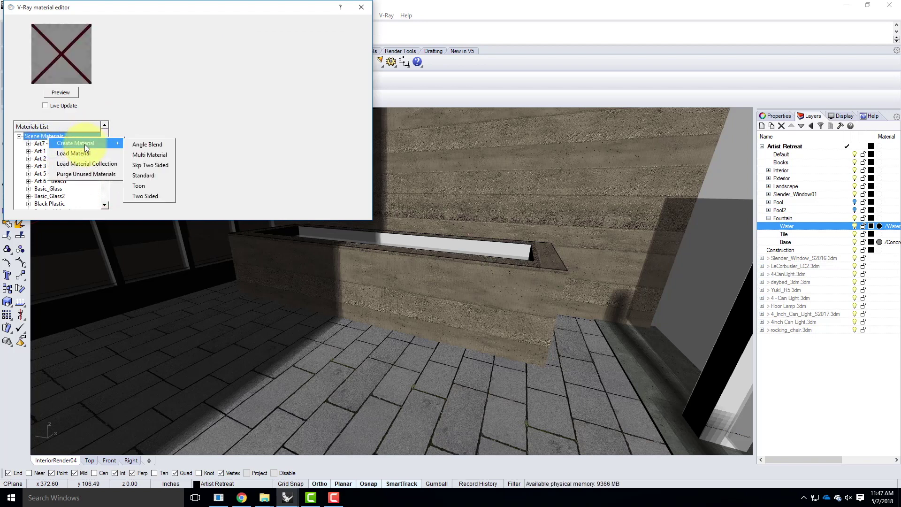
pyautogui.click(150, 176)
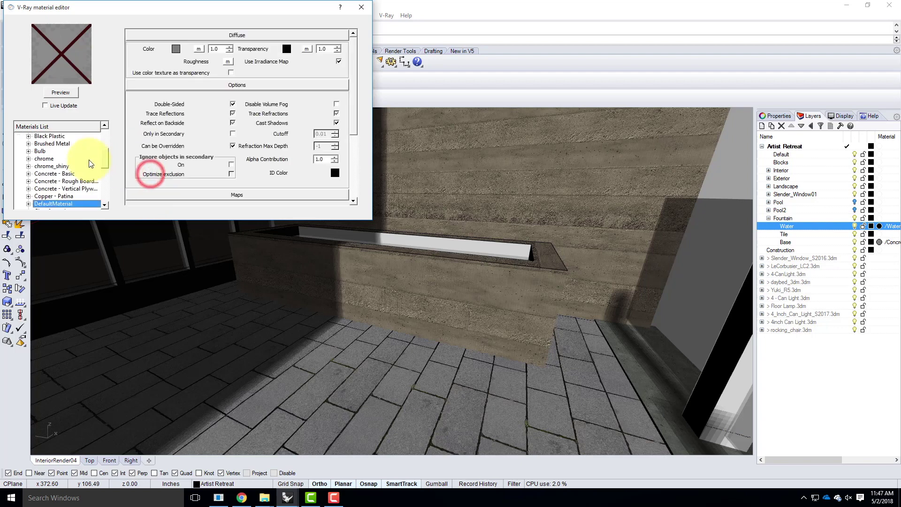
pyautogui.click(176, 49)
pyautogui.moveTo(221, 110); pyautogui.dragTo(220, 145)
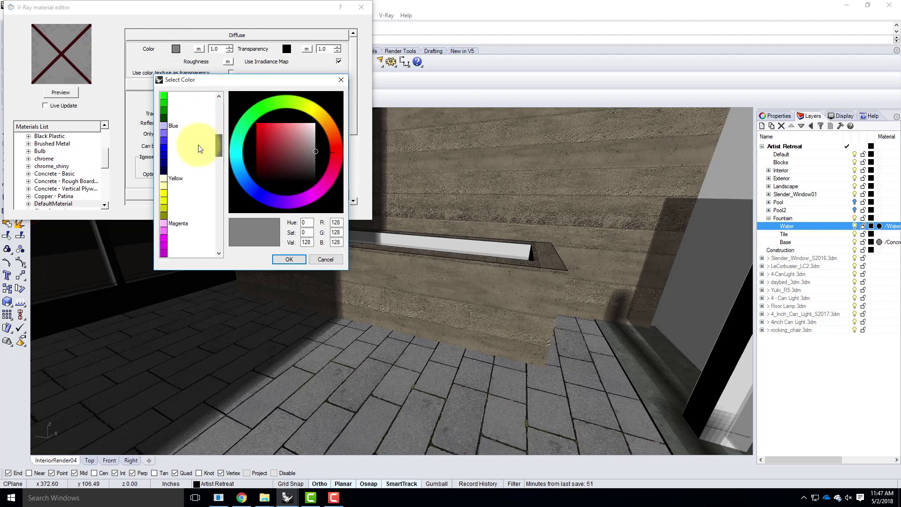
pyautogui.click(166, 134)
pyautogui.click(293, 259)
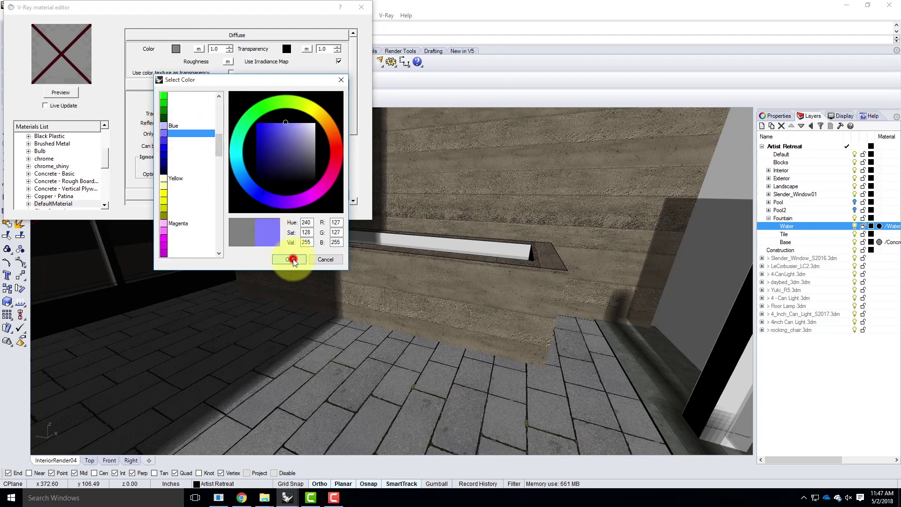
# - Rename the new blue material as Tile and apply it to the fountain's Tile layer
pyautogui.doubleClick(56, 203)
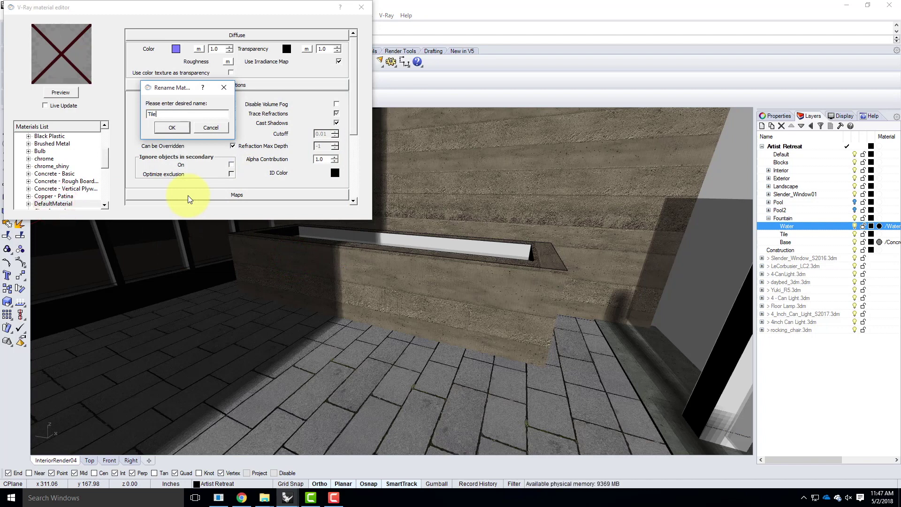
pyautogui.click(181, 129)
pyautogui.rightClick(65, 207)
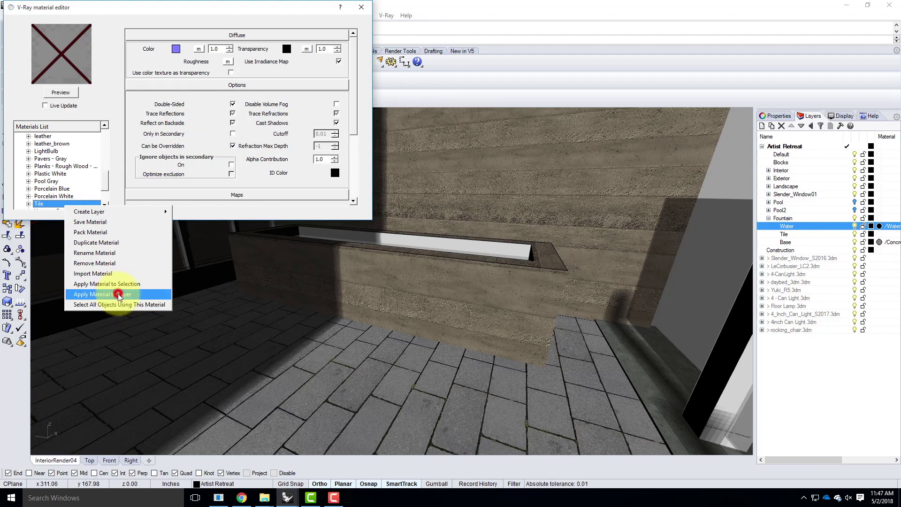
pyautogui.click(118, 295)
pyautogui.moveTo(506, 209); pyautogui.dragTo(509, 295)
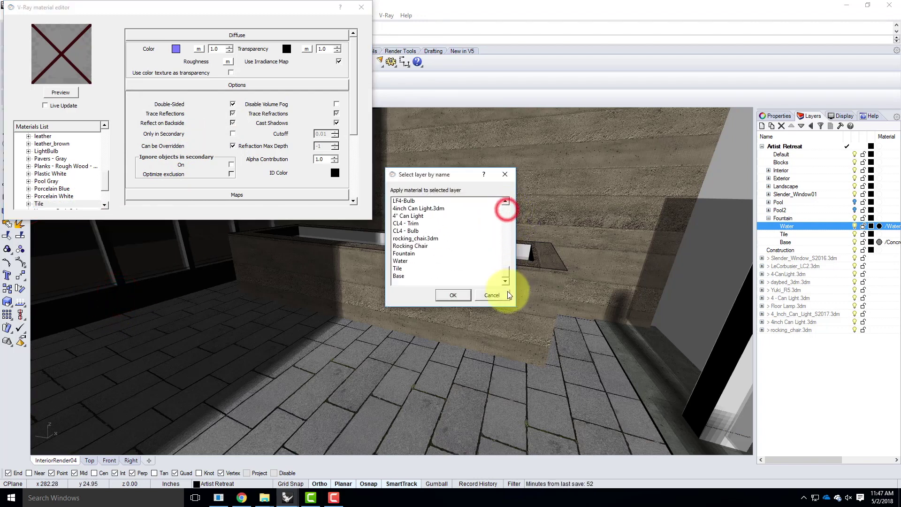
pyautogui.click(399, 268)
pyautogui.click(453, 295)
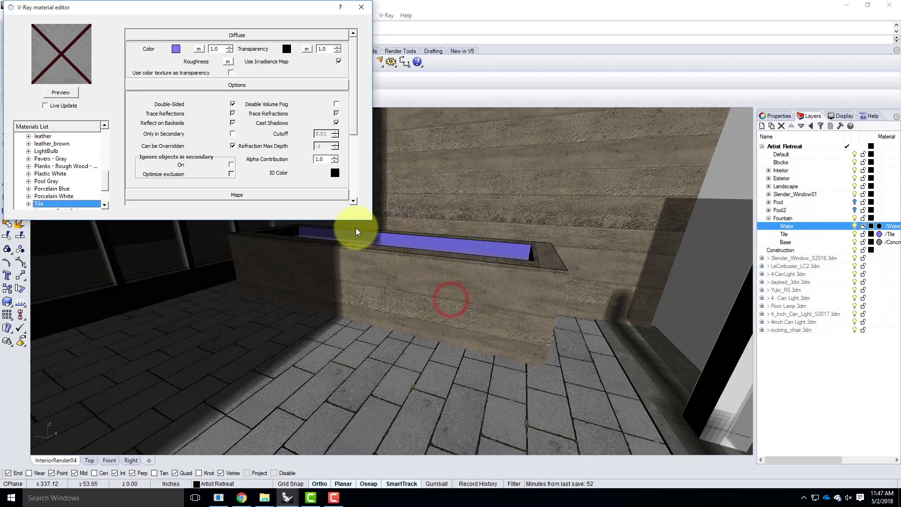
# - Close the material editor, return to the RetreatBase_S2018 model and save it with its new fountain materials
pyautogui.click(361, 8)
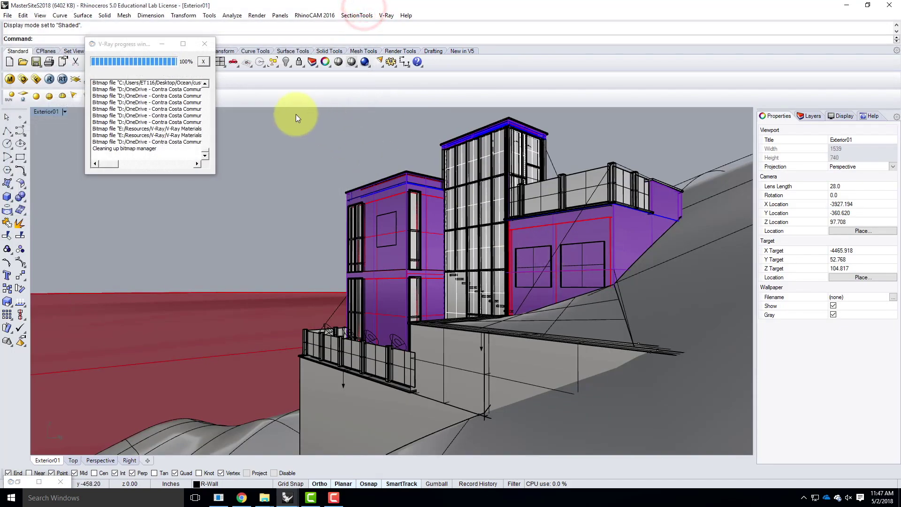
pyautogui.click(288, 498)
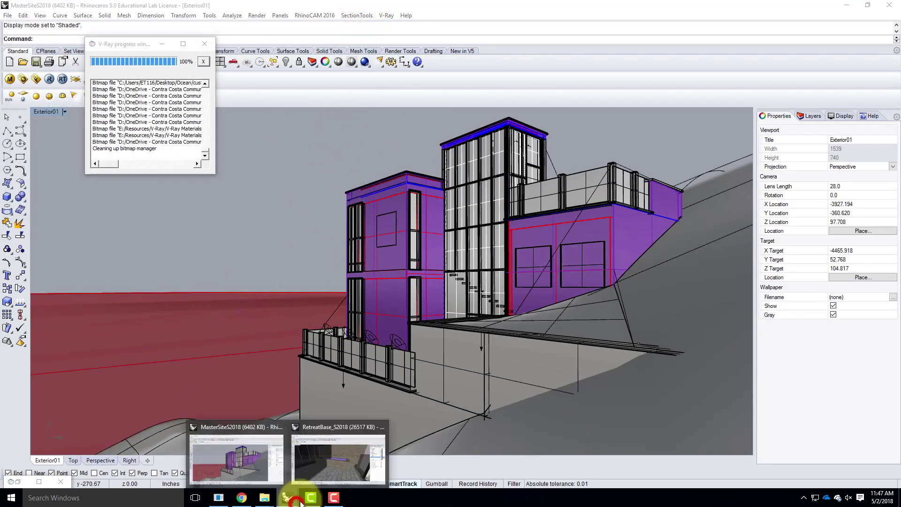
pyautogui.click(334, 467)
pyautogui.moveTo(539, 226); pyautogui.dragTo(518, 248, button='right')
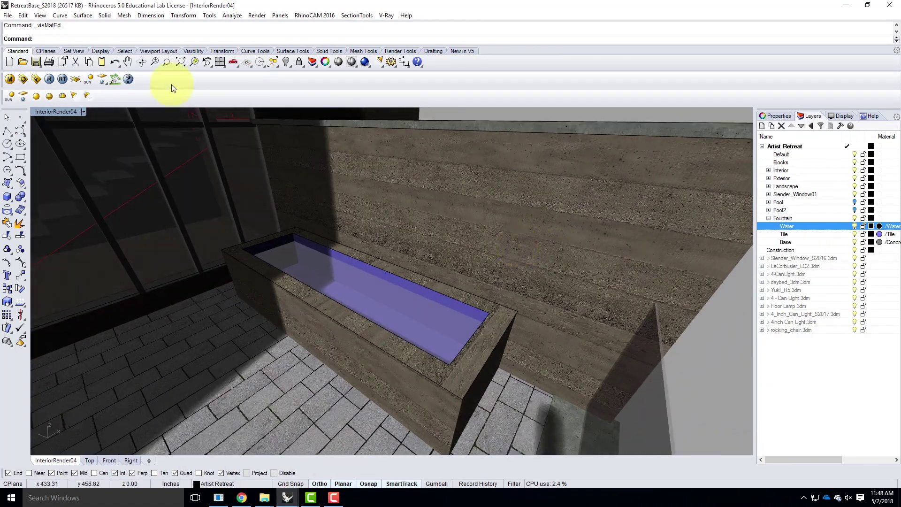
pyautogui.click(8, 16)
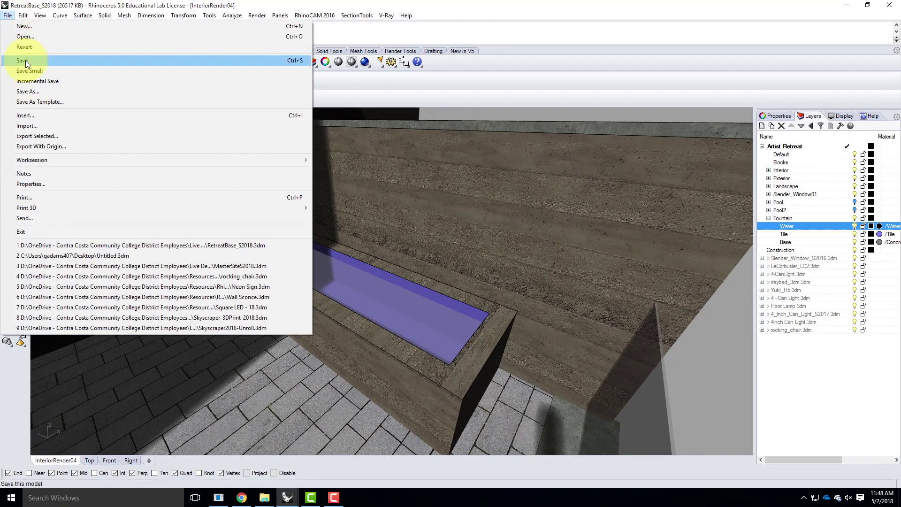
pyautogui.click(25, 60)
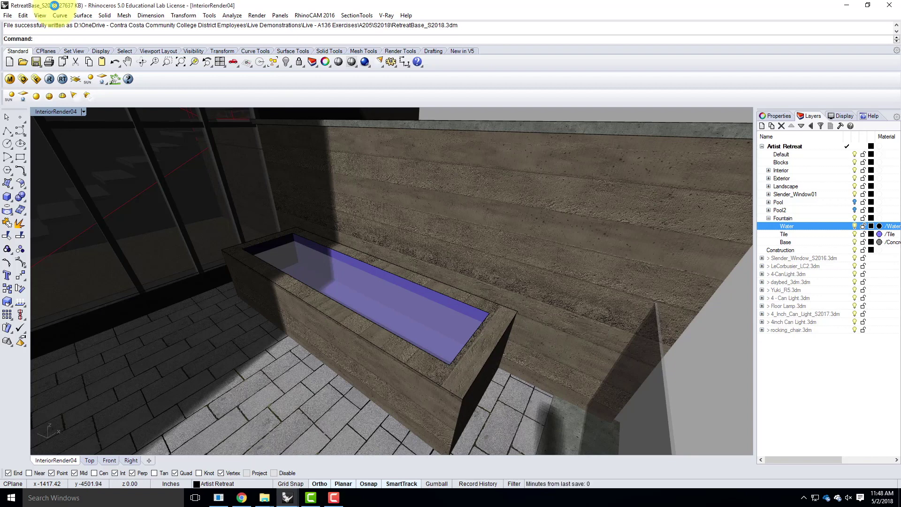
# - Switch to the MasterSiteS2018 model and close the V-Ray progress window
pyautogui.click(287, 497)
pyautogui.click(223, 472)
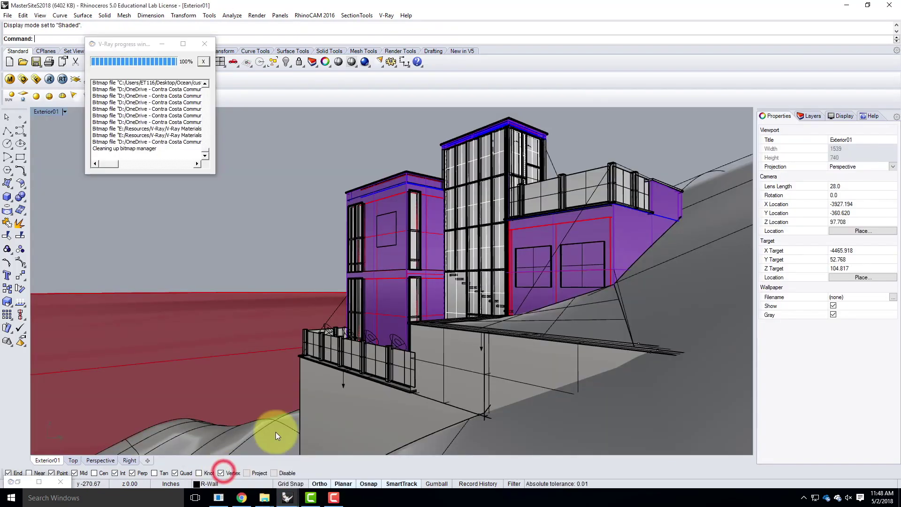
pyautogui.click(204, 44)
# - Update the linked RetreatBase_S2018 block definition in the Block Manager and close the manager
pyautogui.click(26, 15)
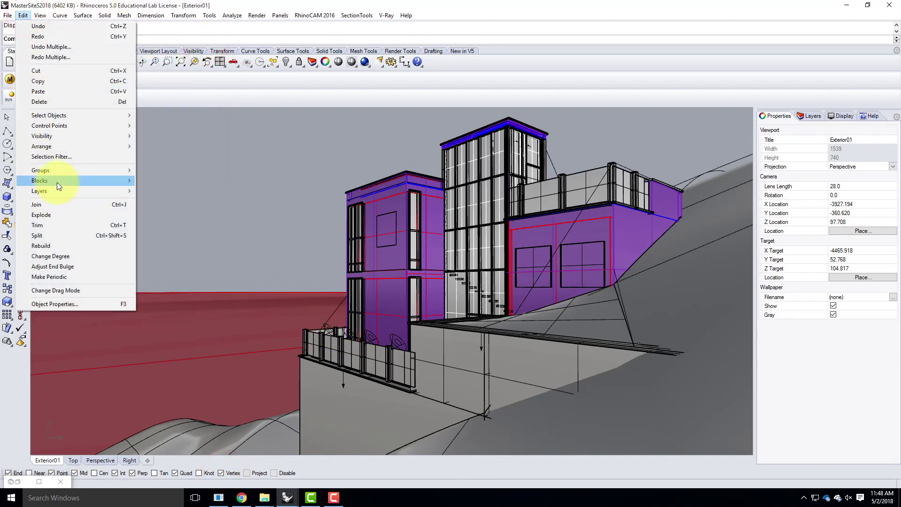
pyautogui.moveTo(57, 182)
pyautogui.click(184, 227)
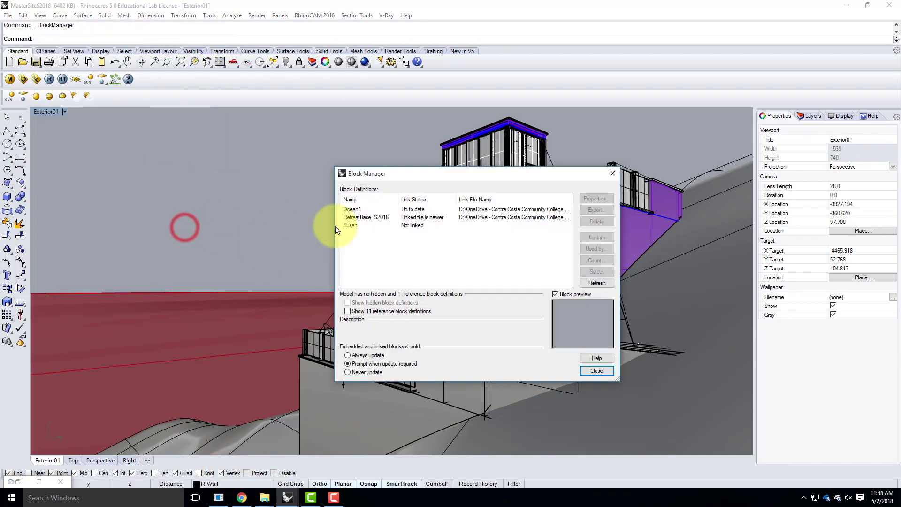
pyautogui.click(359, 218)
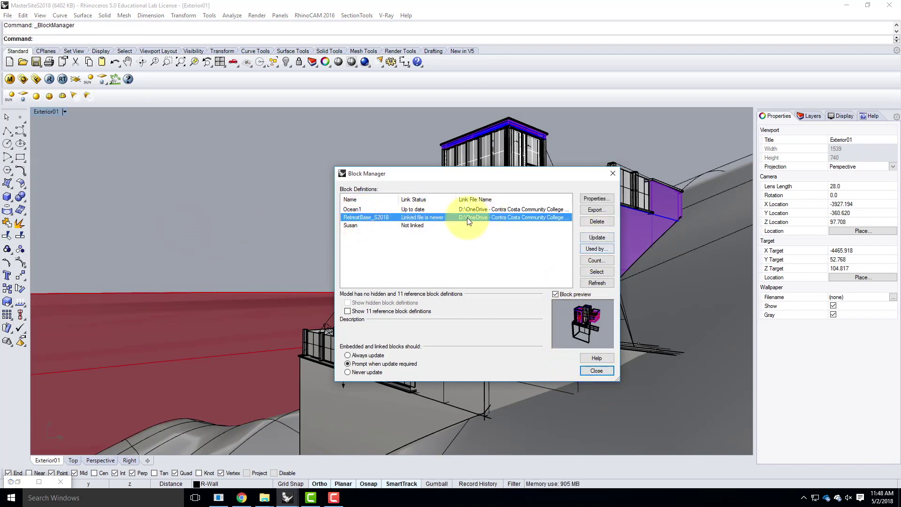
pyautogui.click(597, 236)
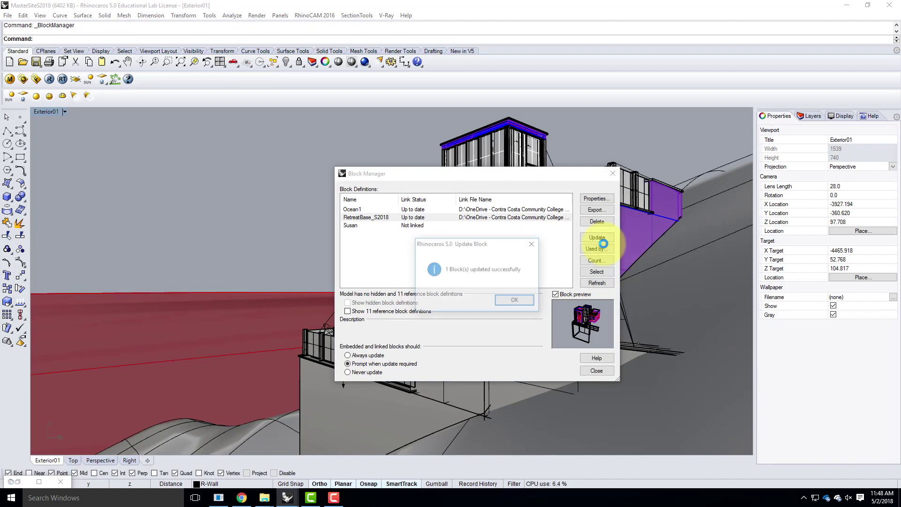
pyautogui.click(514, 301)
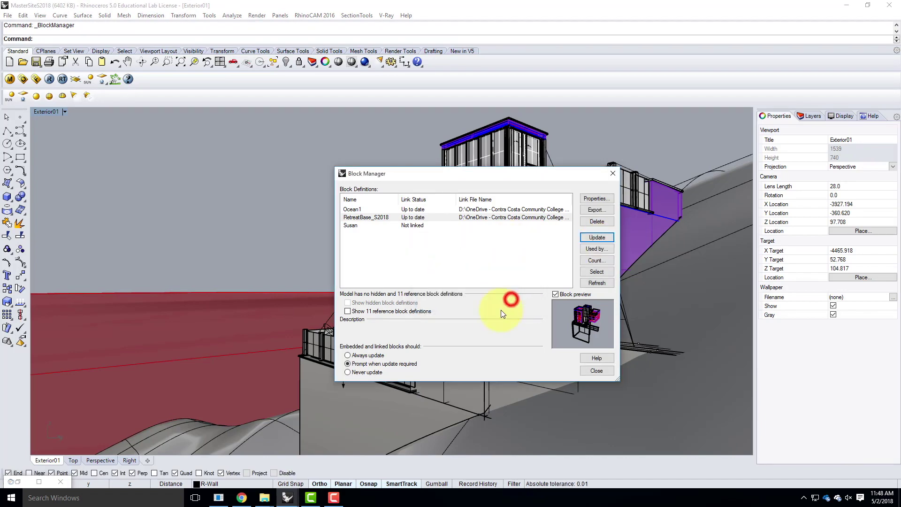
pyautogui.click(610, 172)
# - Frame the terrace fountain closely in the Exterior01 perspective view and set the camera's lens length to 18
pyautogui.moveTo(310, 312); pyautogui.dragTo(455, 337, button='right')
pyautogui.scroll(8, 455, 333)
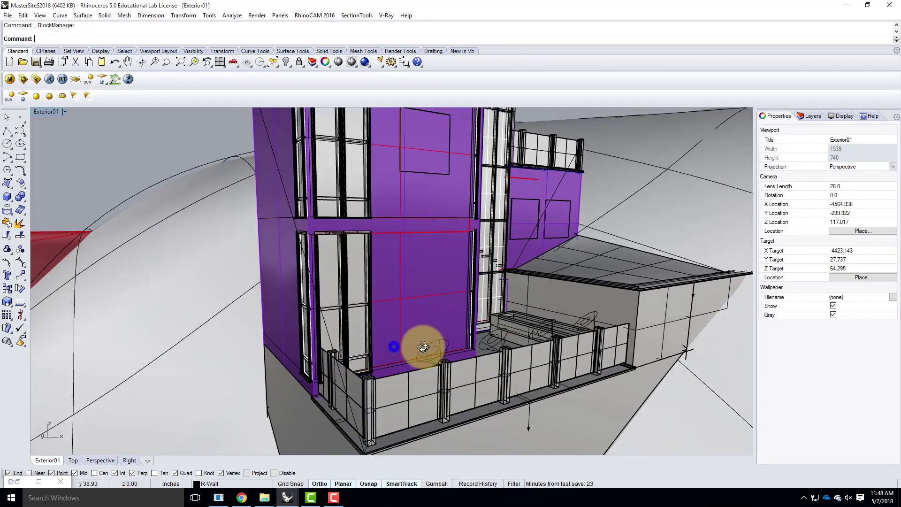
pyautogui.scroll(10, 493, 343)
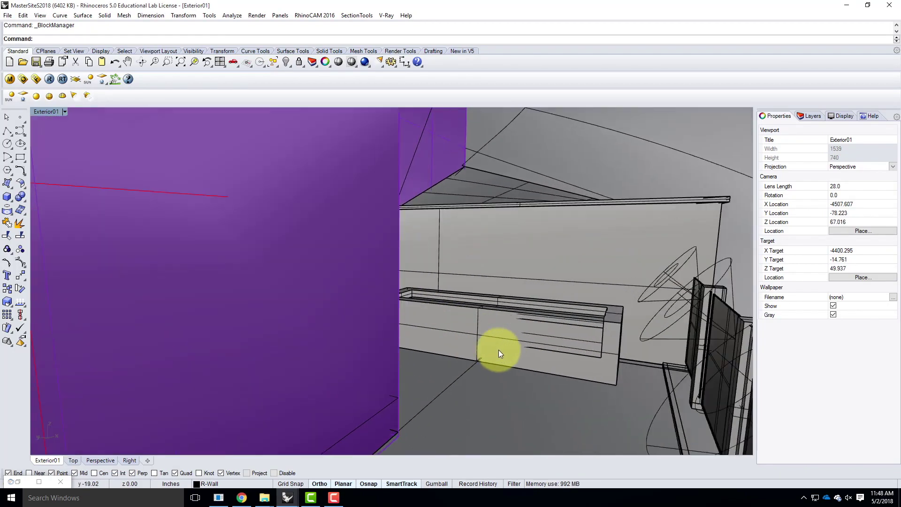
pyautogui.scroll(6, 484, 359)
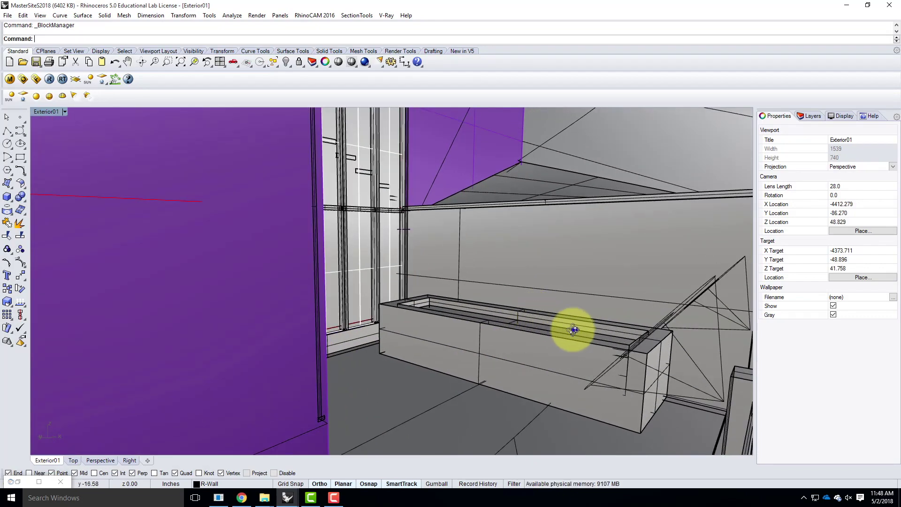
pyautogui.moveTo(574, 330); pyautogui.dragTo(612, 295, button='right')
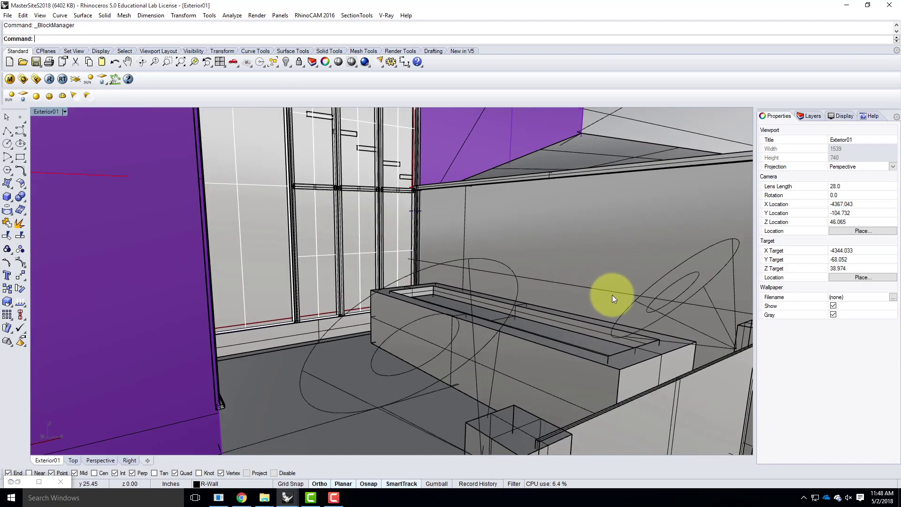
pyautogui.moveTo(417, 285)
pyautogui.mouseDown(button='right')
pyautogui.moveTo(479, 288)
pyautogui.moveTo(326, 272)
pyautogui.moveTo(420, 294)
pyautogui.mouseUp(button='right')
pyautogui.scroll(4, 483, 302)
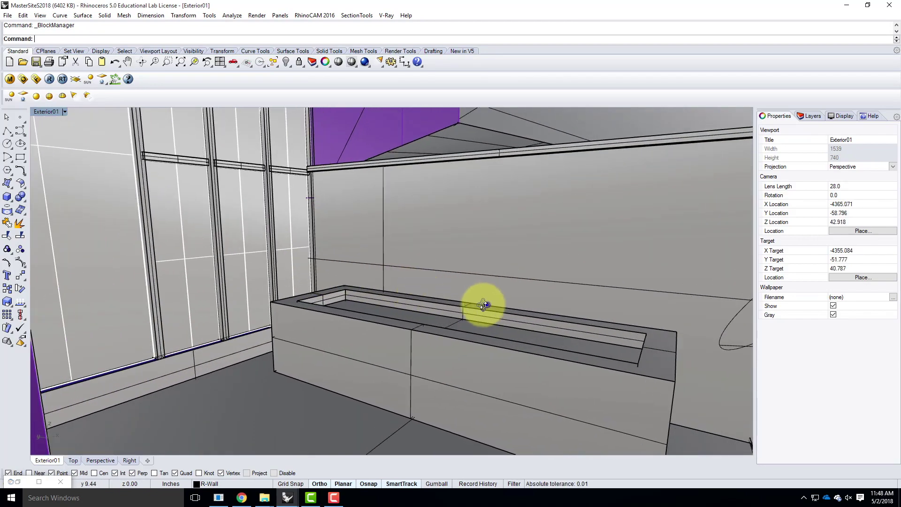
pyautogui.press('Escape')
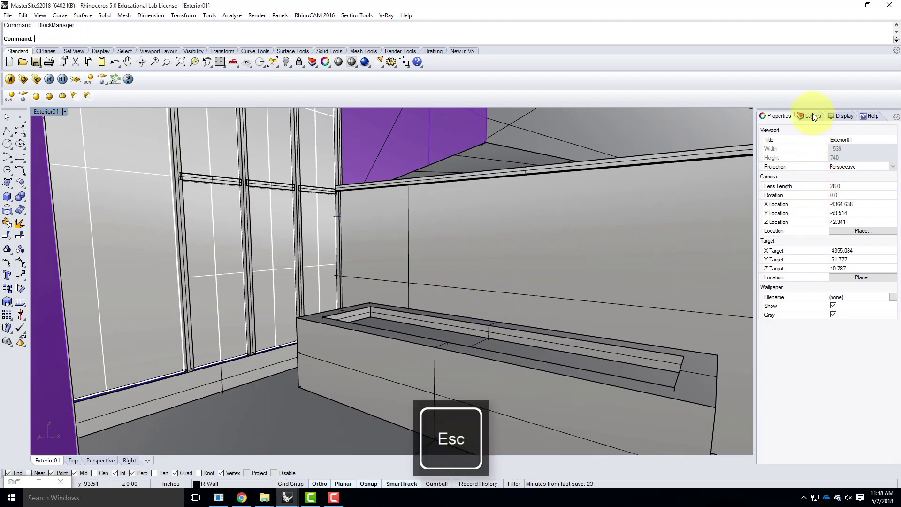
pyautogui.click(840, 186)
pyautogui.write('18')
pyautogui.press('Tab')
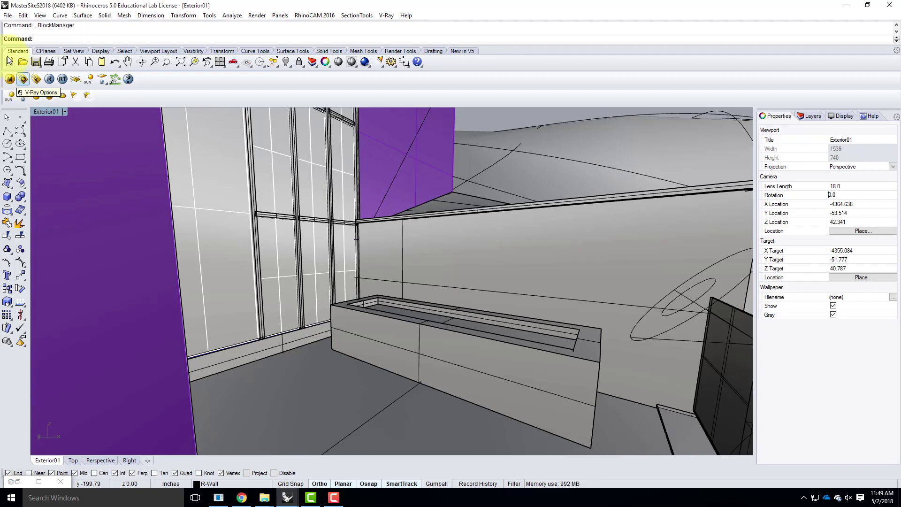
# - Start saving the current V-Ray options to a file and browse to the Visopts folder inside A205's S2018 folder
pyautogui.click(23, 80)
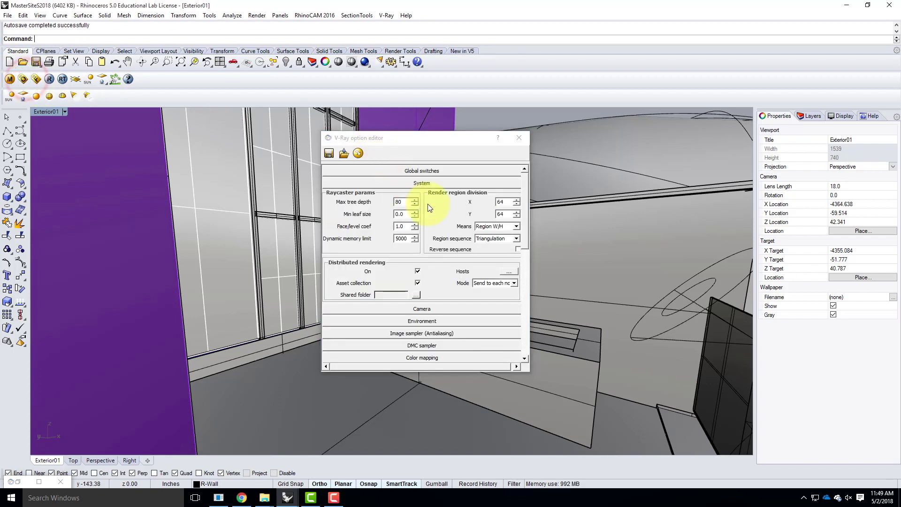
pyautogui.click(428, 184)
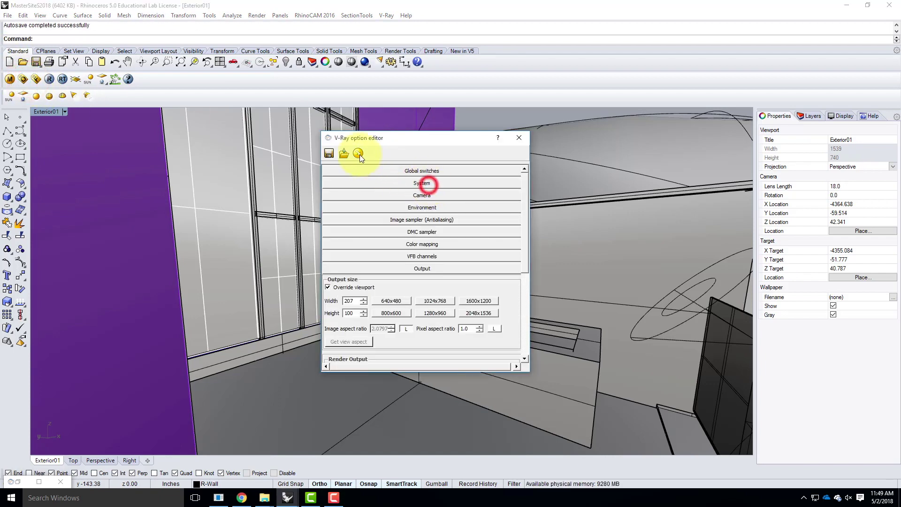
pyautogui.click(328, 153)
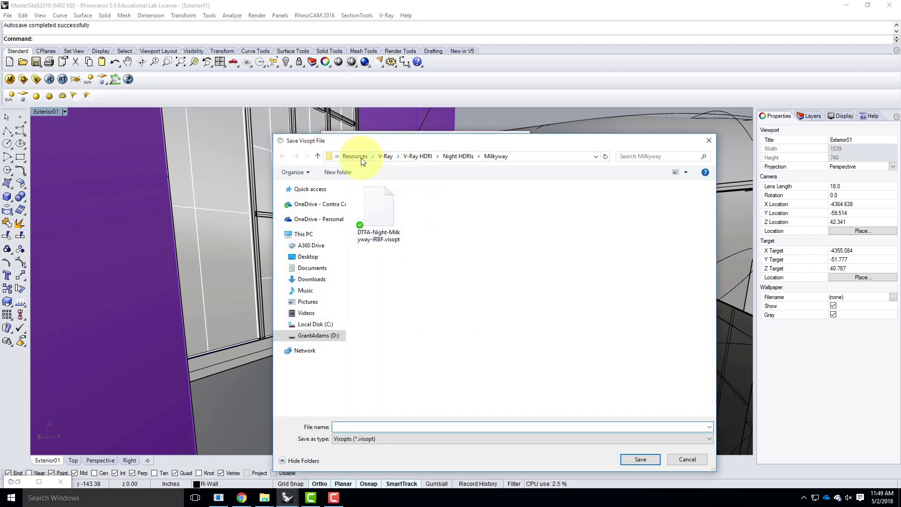
pyautogui.click(301, 206)
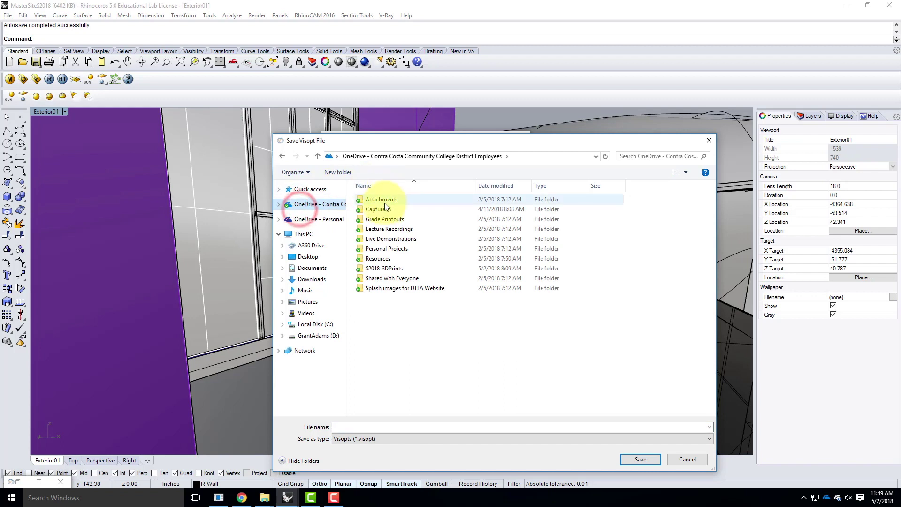
pyautogui.doubleClick(392, 240)
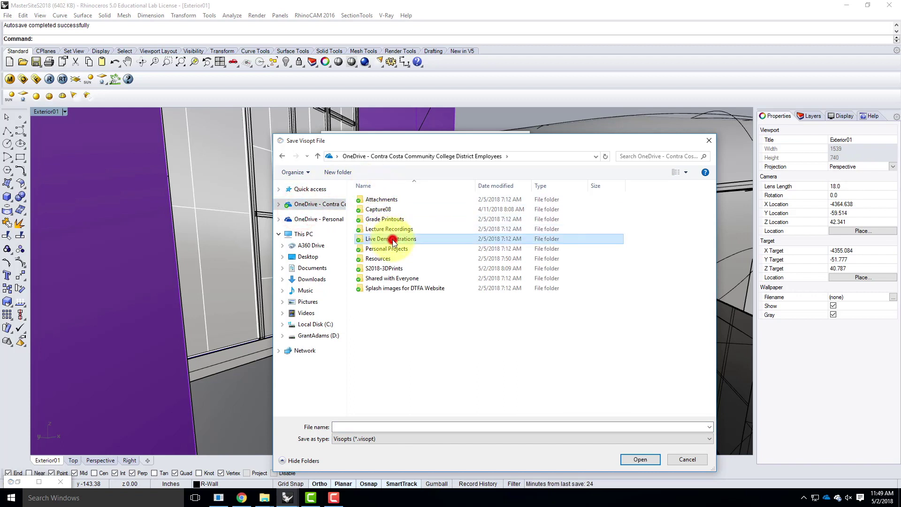
pyautogui.click(392, 209)
pyautogui.doubleClick(392, 208)
pyautogui.doubleClick(381, 199)
pyautogui.click(381, 209)
pyautogui.doubleClick(381, 209)
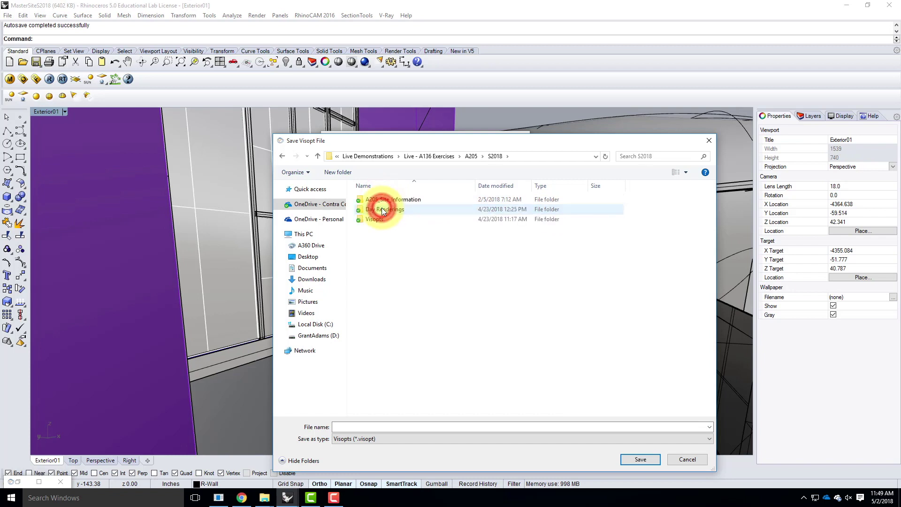
pyautogui.doubleClick(384, 221)
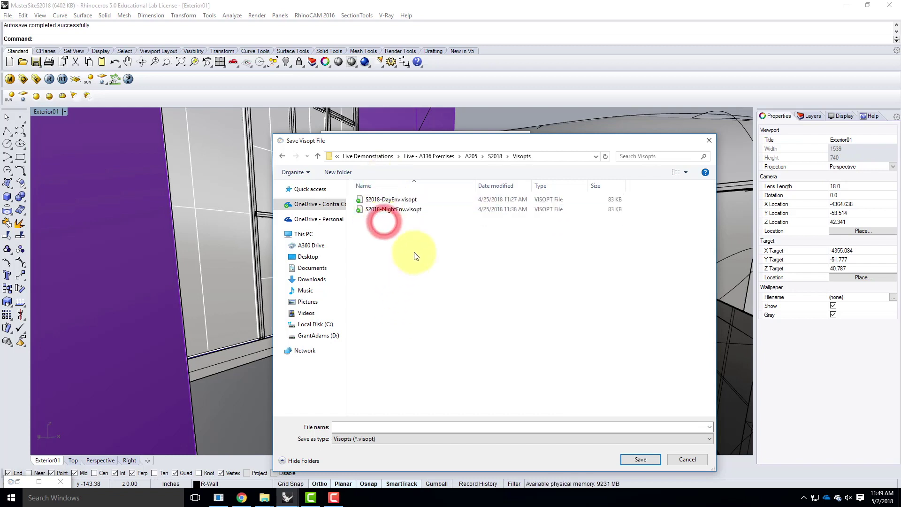
# - Save the current V-Ray options as S2018-NightEnv-Exterior.visopt, basing the name on the existing night environment file
pyautogui.click(389, 209)
pyautogui.doubleClick(366, 428)
pyautogui.click(366, 428)
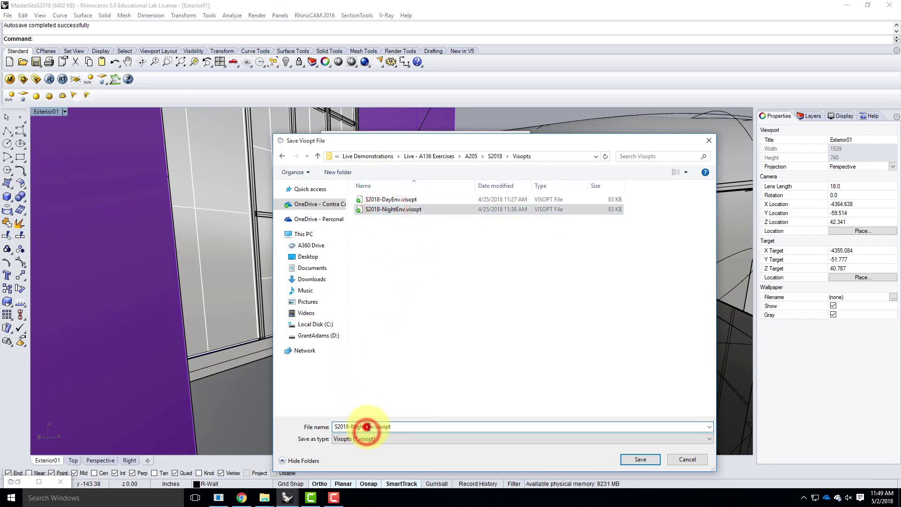
pyautogui.write('-Exteri')
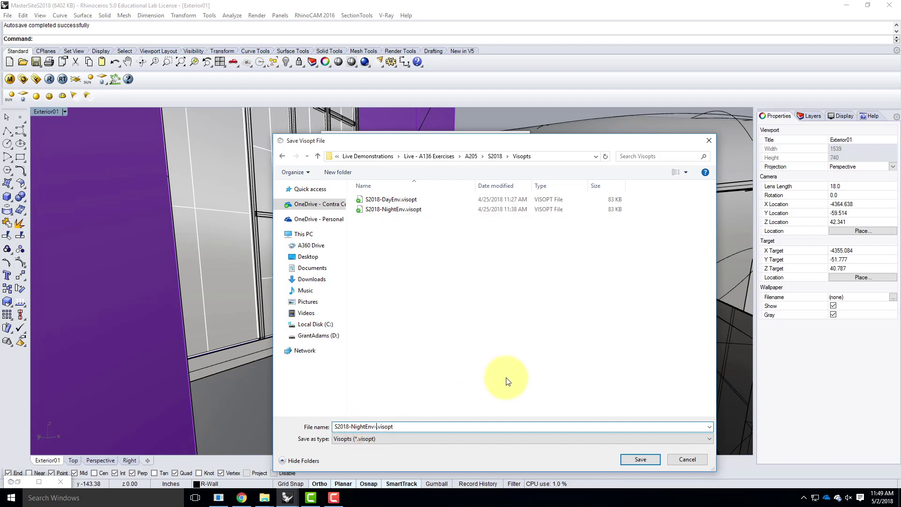
pyautogui.write('or')
pyautogui.click(640, 459)
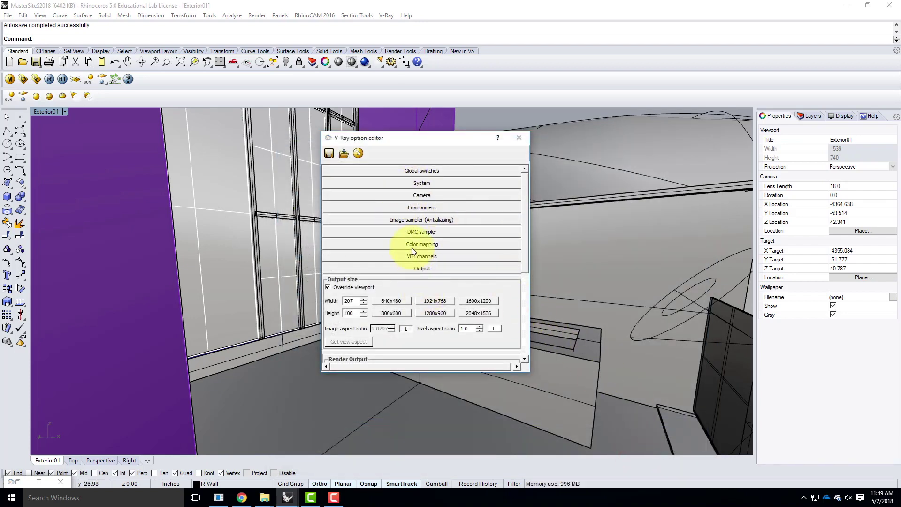
# - Load the daytime V-Ray settings from S2018-DayEnv.visopt and close the option editor
pyautogui.click(344, 154)
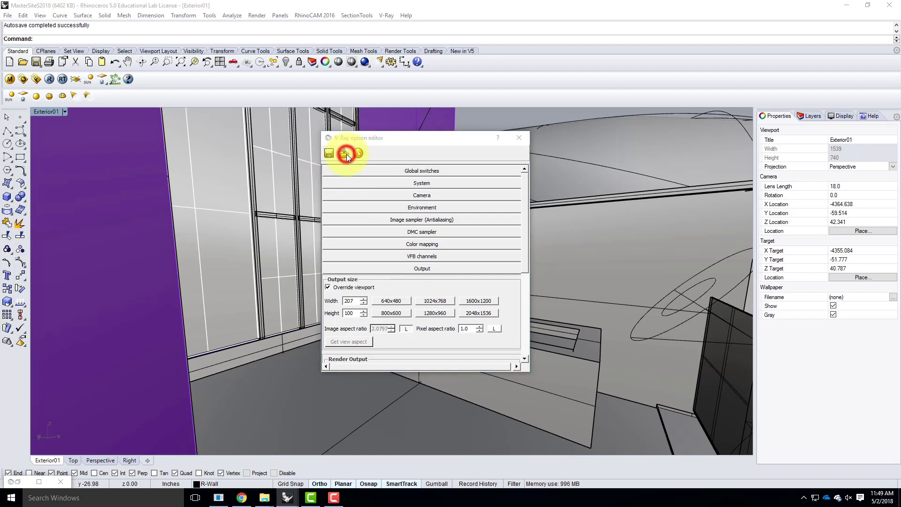
pyautogui.click(402, 201)
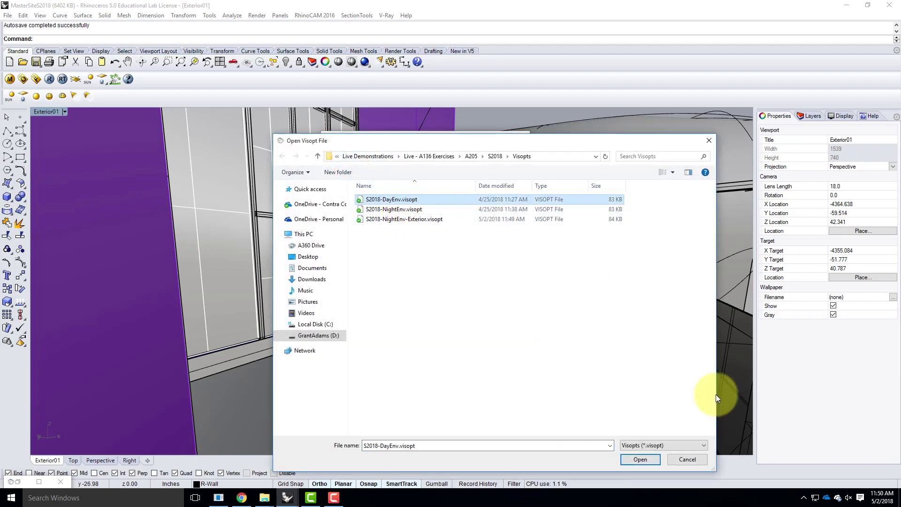
pyautogui.click(640, 459)
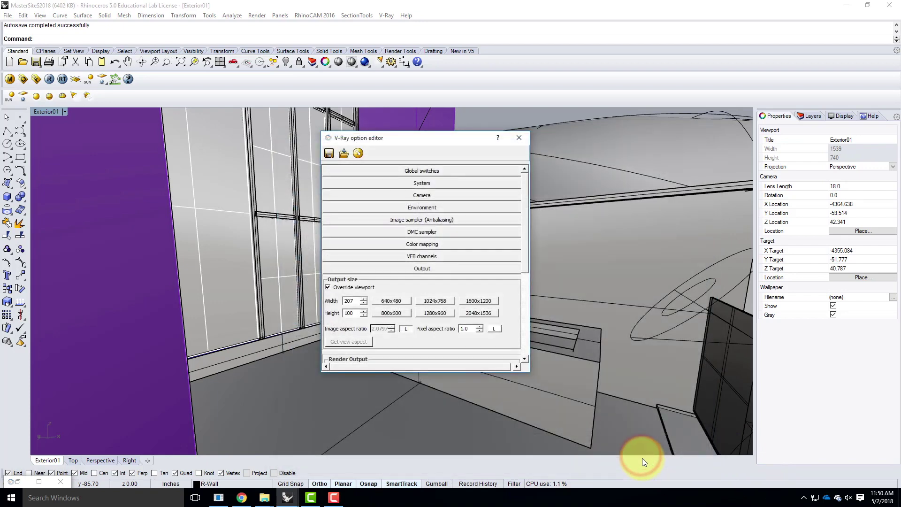
pyautogui.click(522, 141)
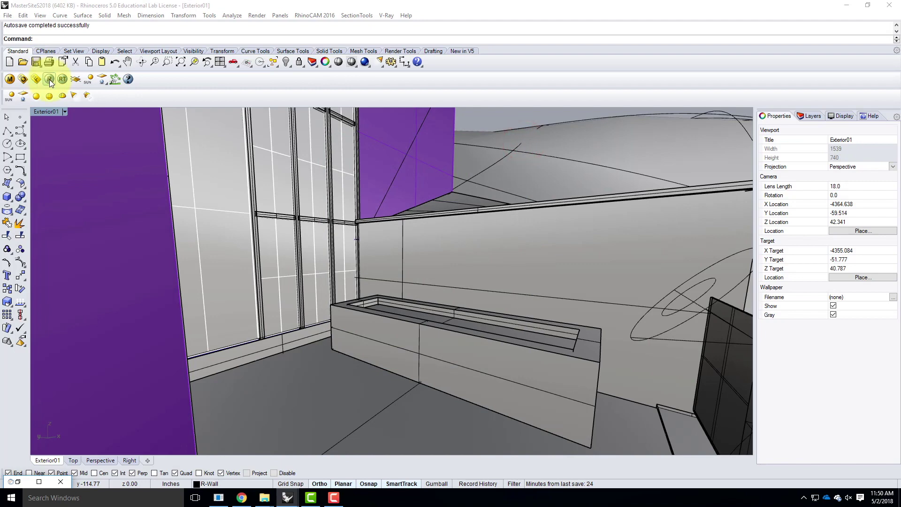
# - Reopen the V-Ray options and set the render output height to 100 with the aspect ratio locked
pyautogui.click(22, 79)
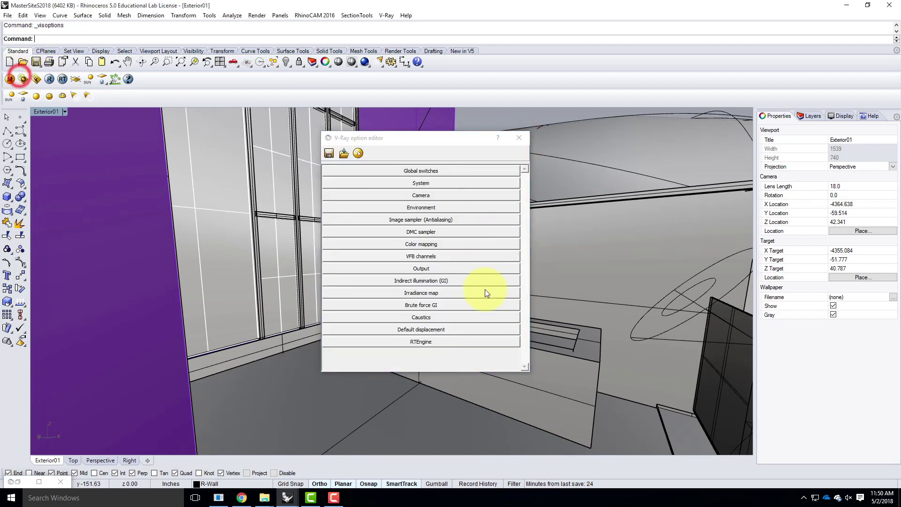
pyautogui.click(432, 271)
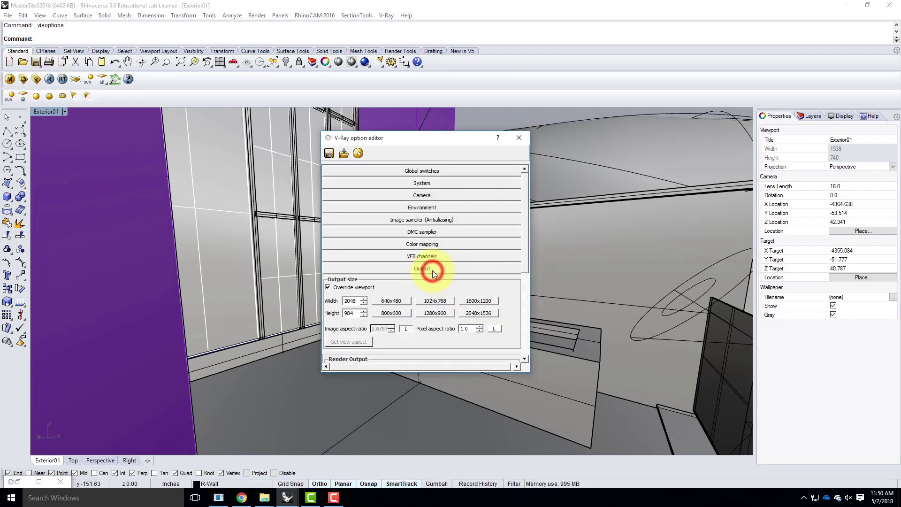
pyautogui.doubleClick(354, 313)
pyautogui.write('100')
pyautogui.click(359, 300)
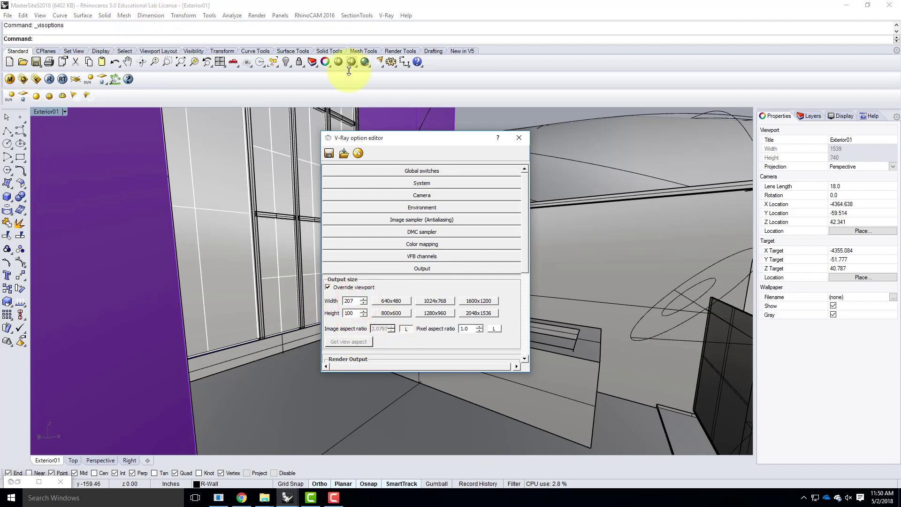
# - Close the V-Ray options and start a test render of the Exterior01 view, stopping it before it finishes
pyautogui.click(520, 135)
pyautogui.click(49, 81)
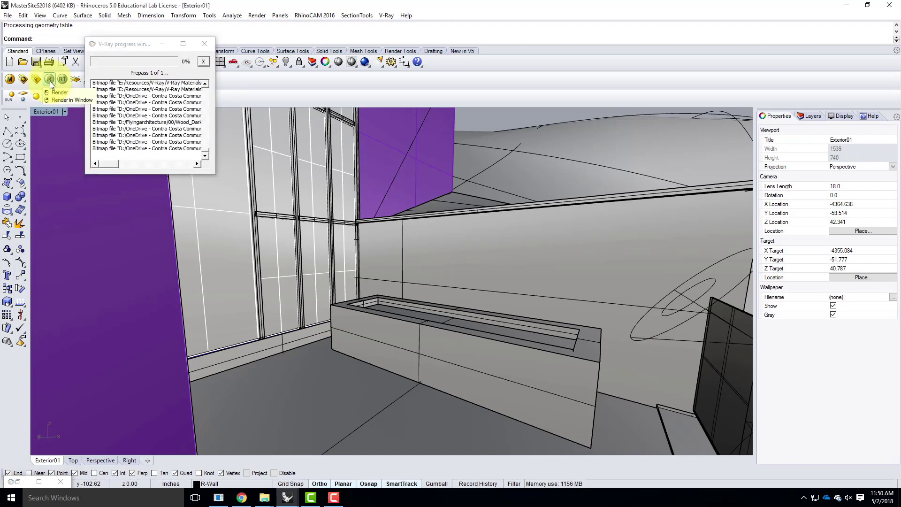
pyautogui.click(38, 483)
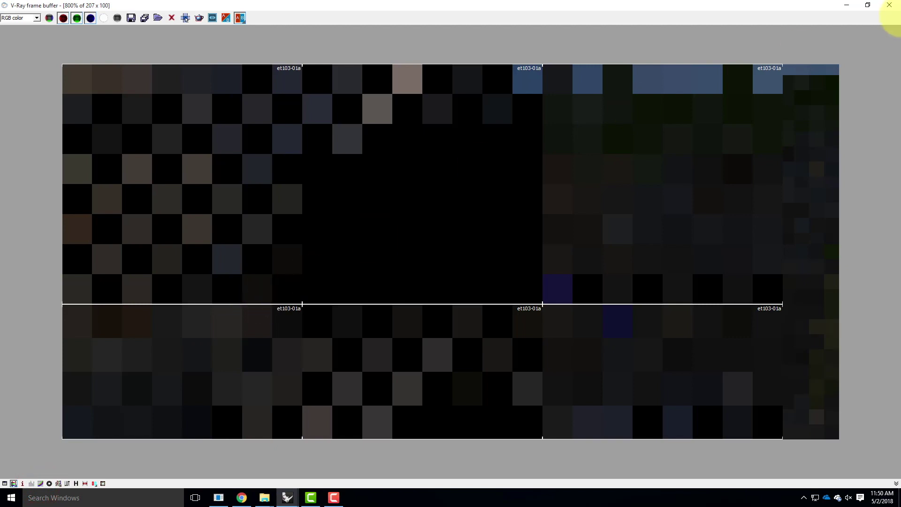
pyautogui.click(890, 4)
pyautogui.click(204, 44)
# - Turn on the Sun layer under Environment and test-render the Exterior01 view again
pyautogui.click(815, 116)
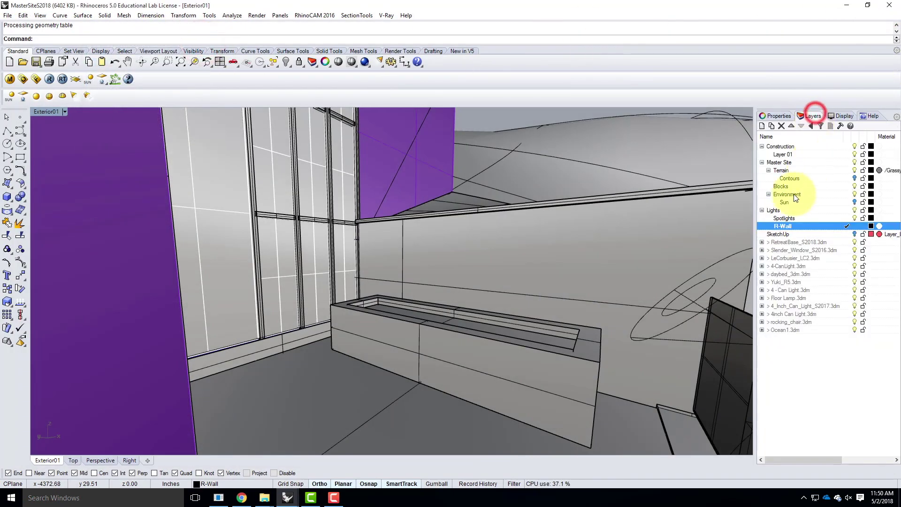
pyautogui.click(782, 194)
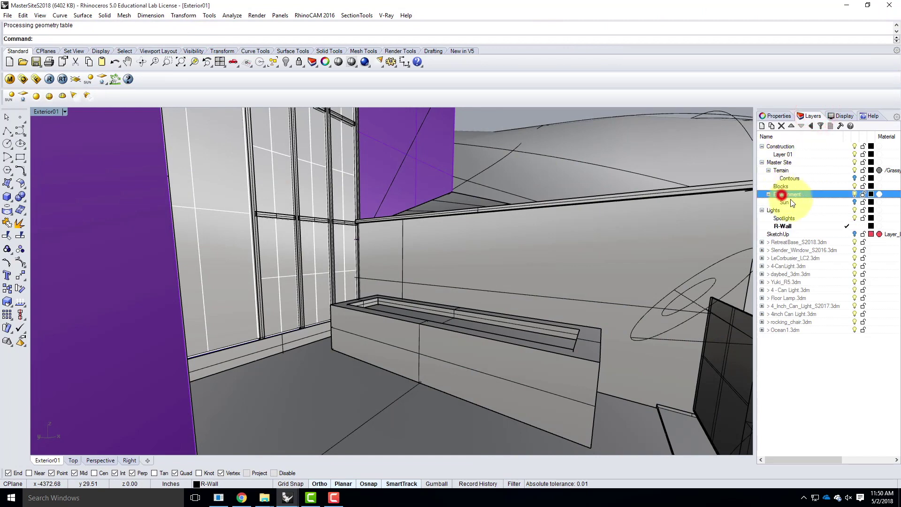
pyautogui.click(854, 202)
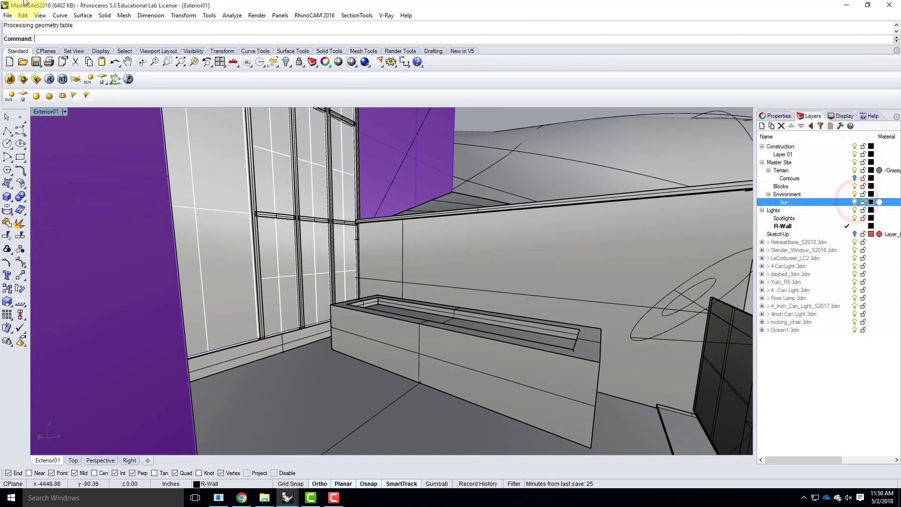
pyautogui.click(50, 80)
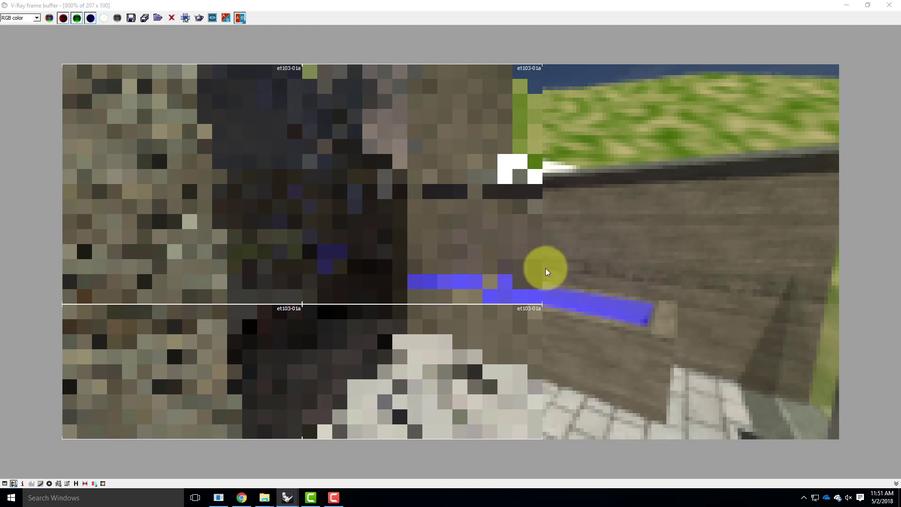
pyautogui.click(889, 6)
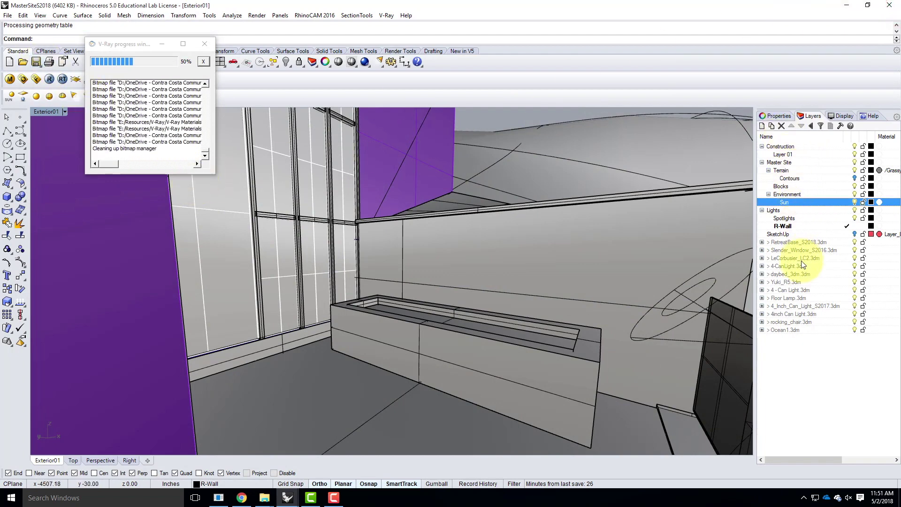
# - Set the Tile material's diffuse color to light gray with RGB 195, 195, 195
pyautogui.click(9, 78)
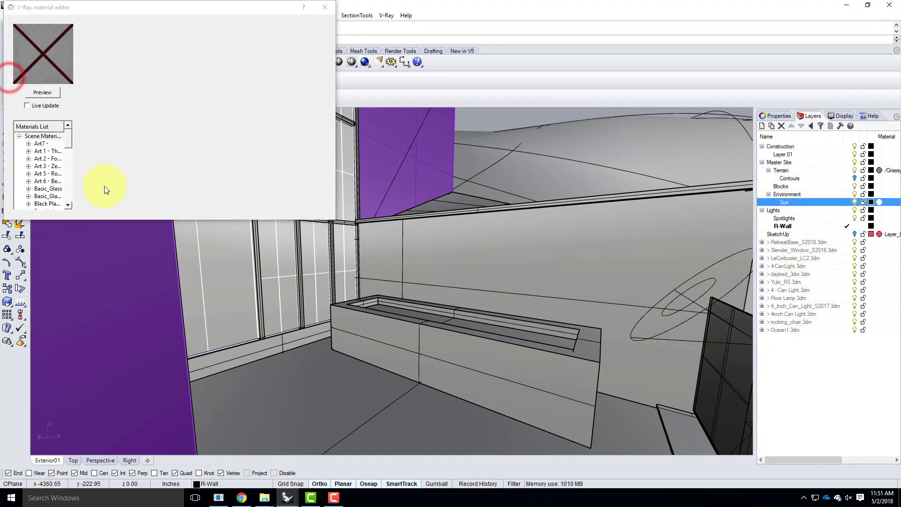
pyautogui.moveTo(70, 143); pyautogui.dragTo(70, 215)
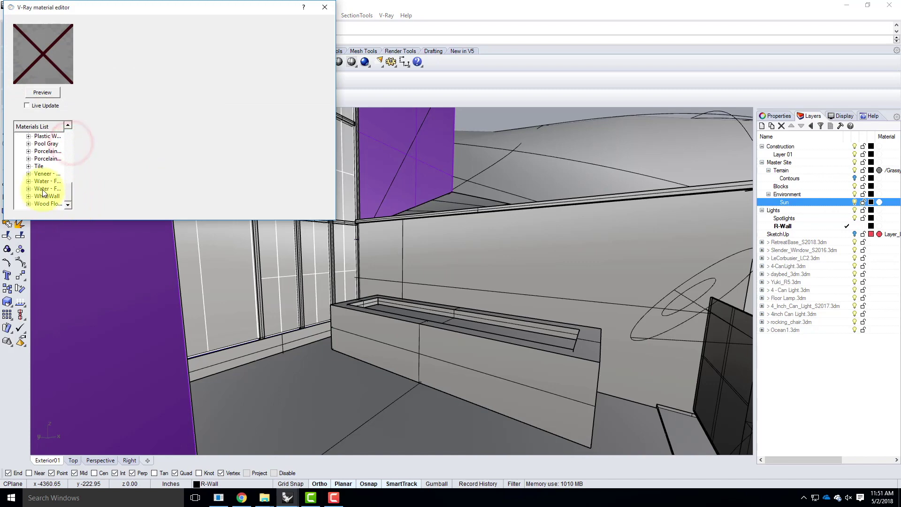
pyautogui.click(39, 166)
pyautogui.click(139, 49)
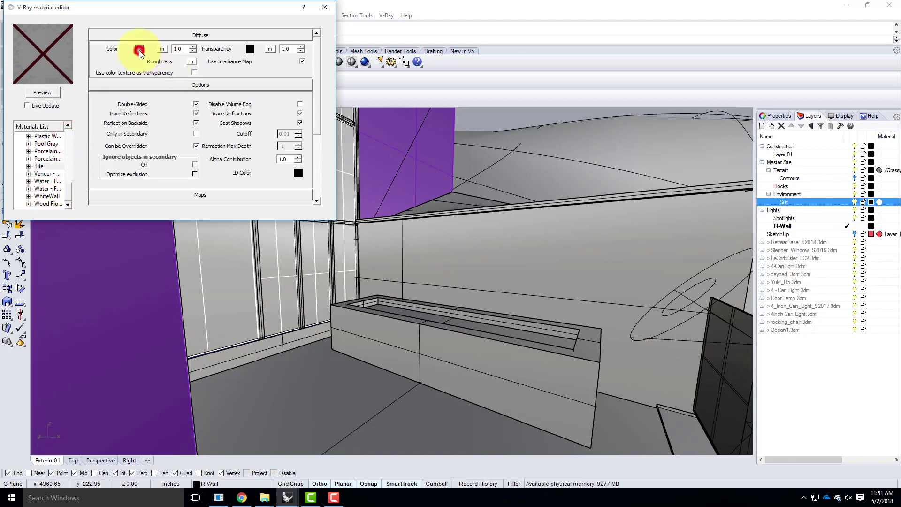
pyautogui.moveTo(218, 128); pyautogui.dragTo(219, 207)
pyautogui.click(170, 173)
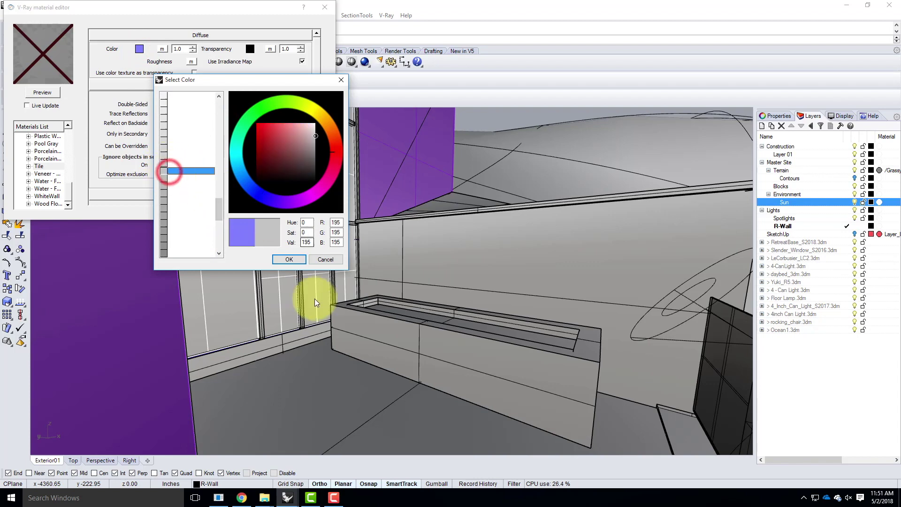
pyautogui.click(289, 259)
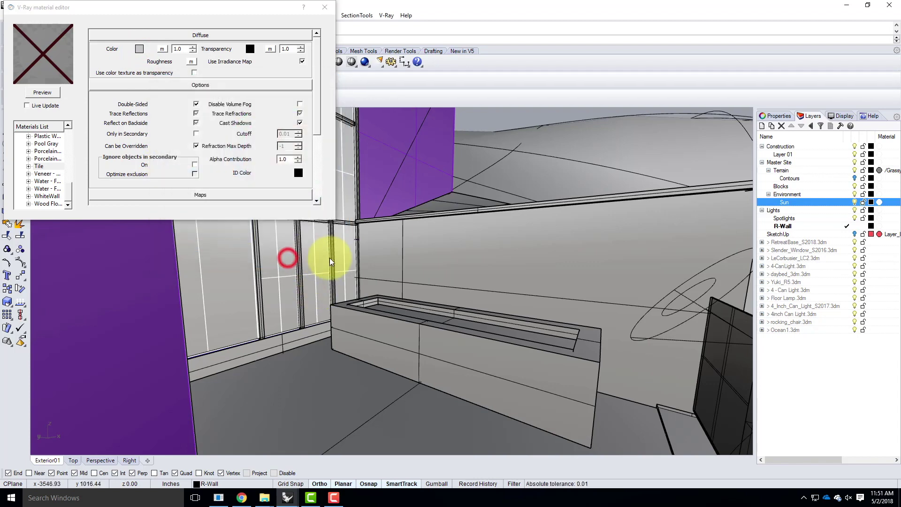
pyautogui.click(324, 8)
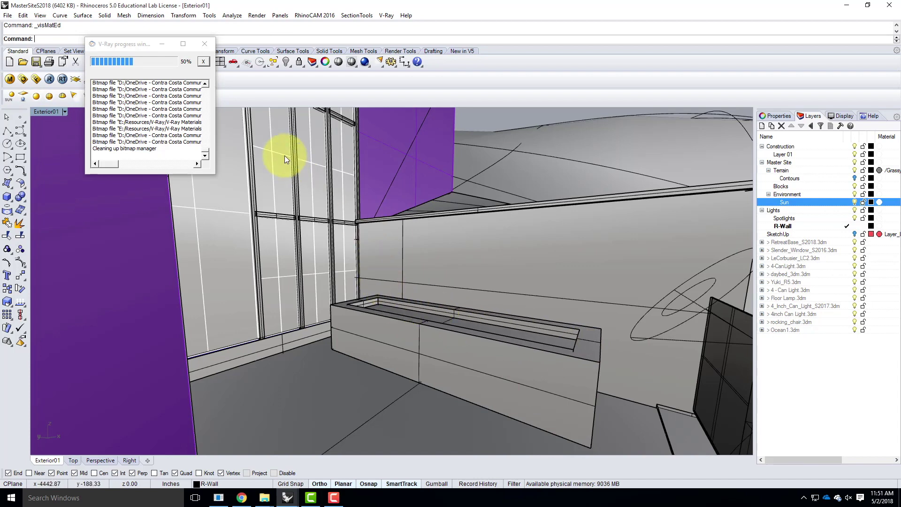
pyautogui.click(161, 44)
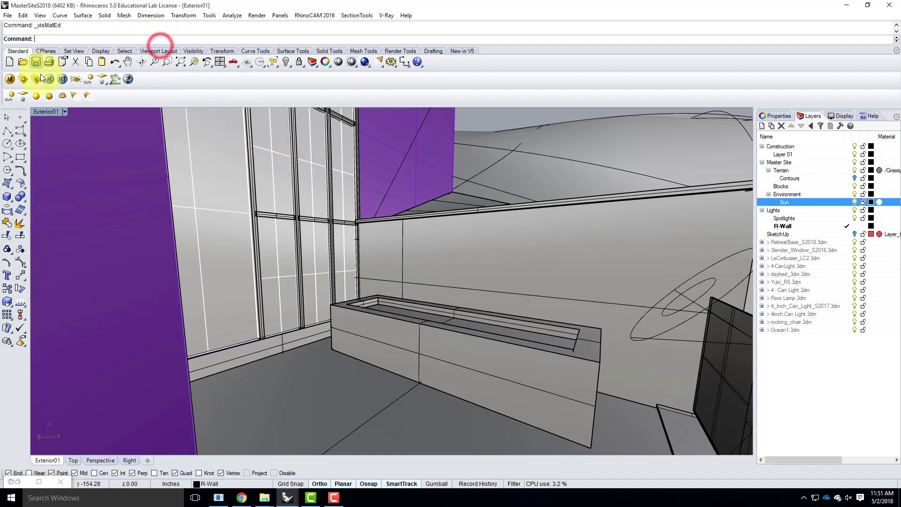
# - Draw a rectangular light across the inner opening of the terrace fountain basin, from corner to corner
pyautogui.click(24, 97)
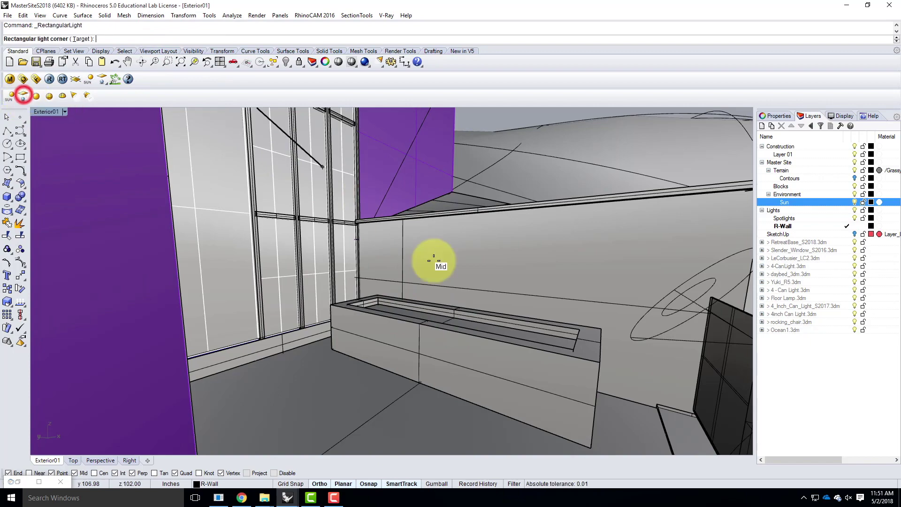
pyautogui.moveTo(434, 283); pyautogui.dragTo(470, 336, button='right')
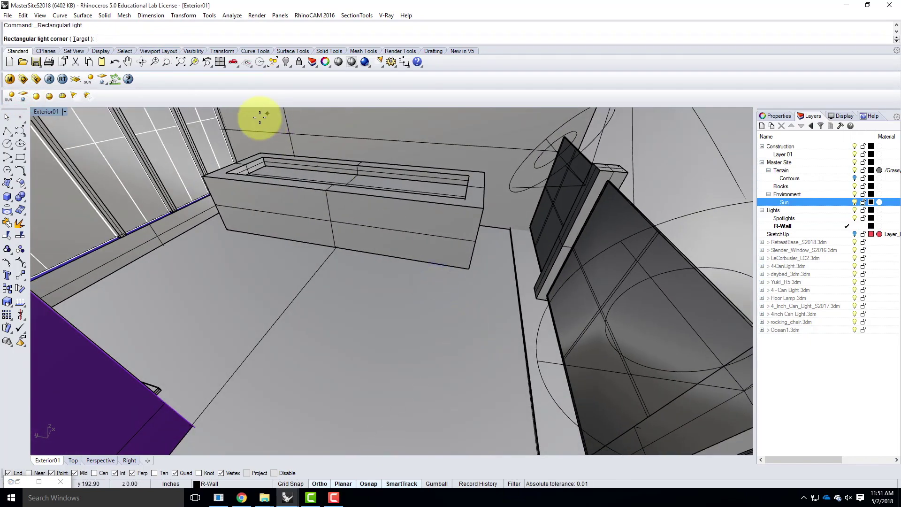
pyautogui.moveTo(263, 114); pyautogui.dragTo(273, 171, button='right')
pyautogui.click(266, 167)
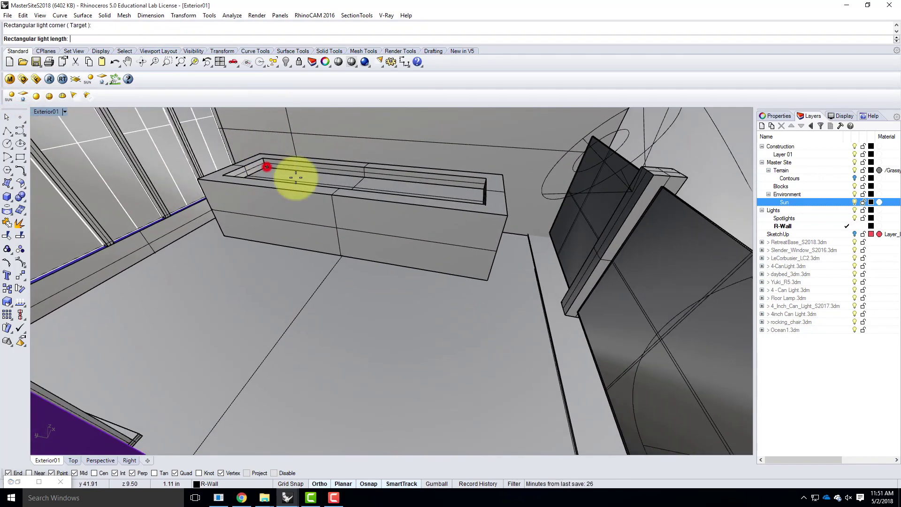
pyautogui.click(485, 189)
pyautogui.click(483, 211)
# - Move the rectangular light vertically down into the fountain basin
pyautogui.click(353, 173)
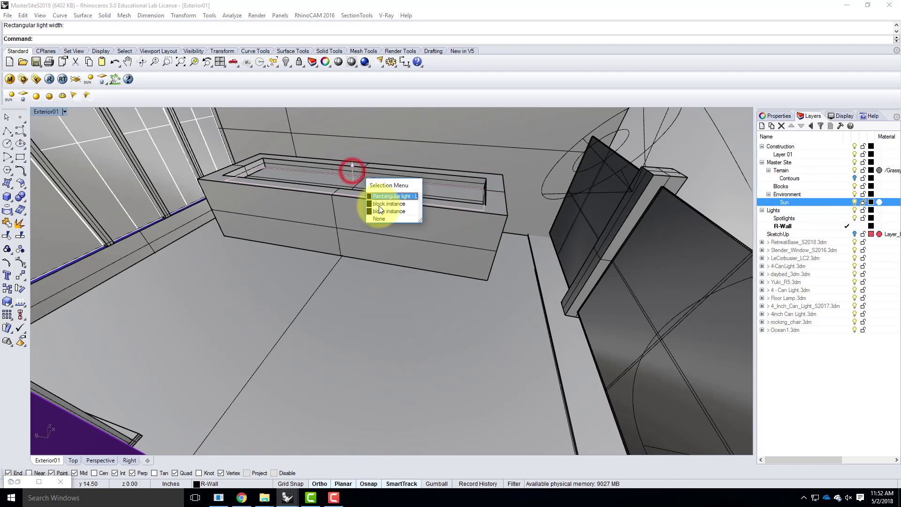
pyautogui.click(390, 196)
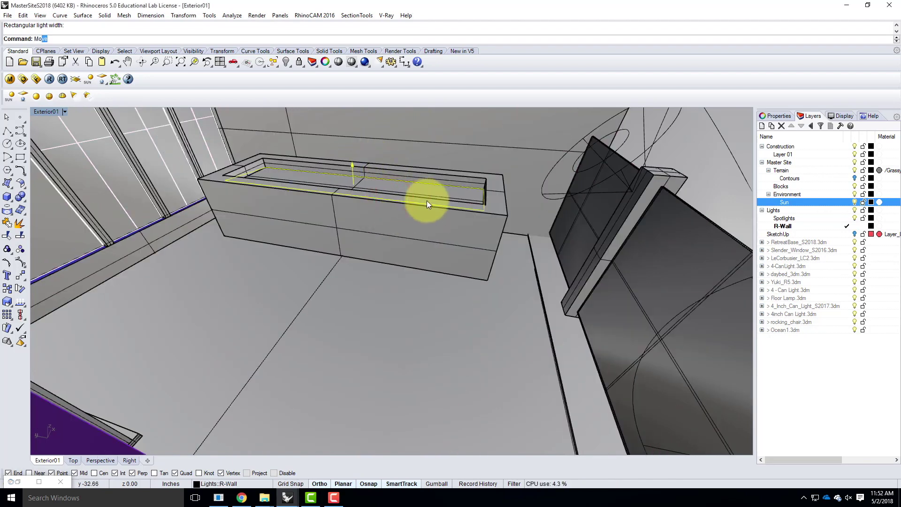
pyautogui.press('Return')
pyautogui.write('ve from ( Vertical=No ): v')
pyautogui.press('Return')
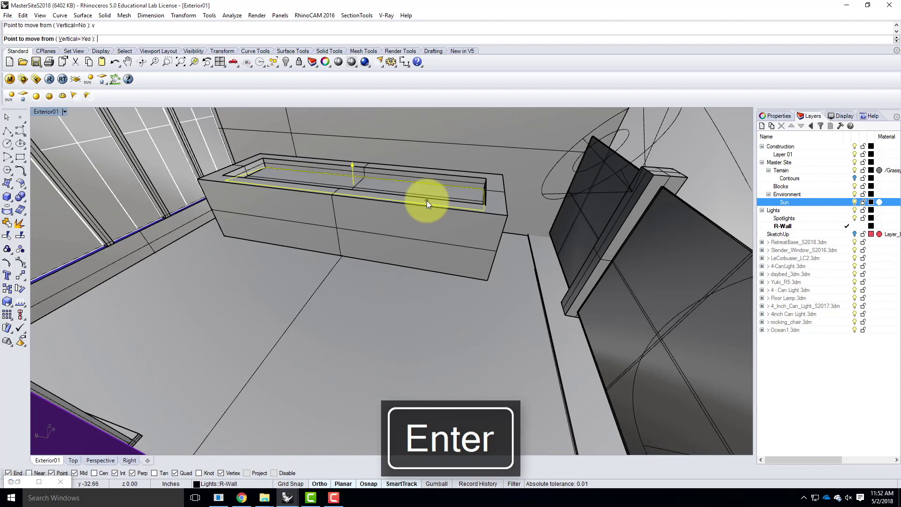
pyautogui.click(443, 228)
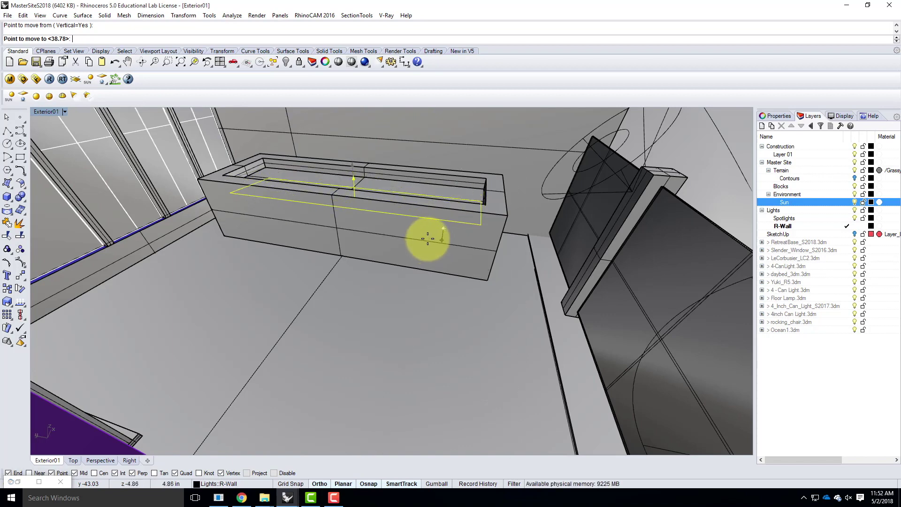
pyautogui.click(428, 240)
pyautogui.moveTo(446, 227); pyautogui.dragTo(457, 207, button='right')
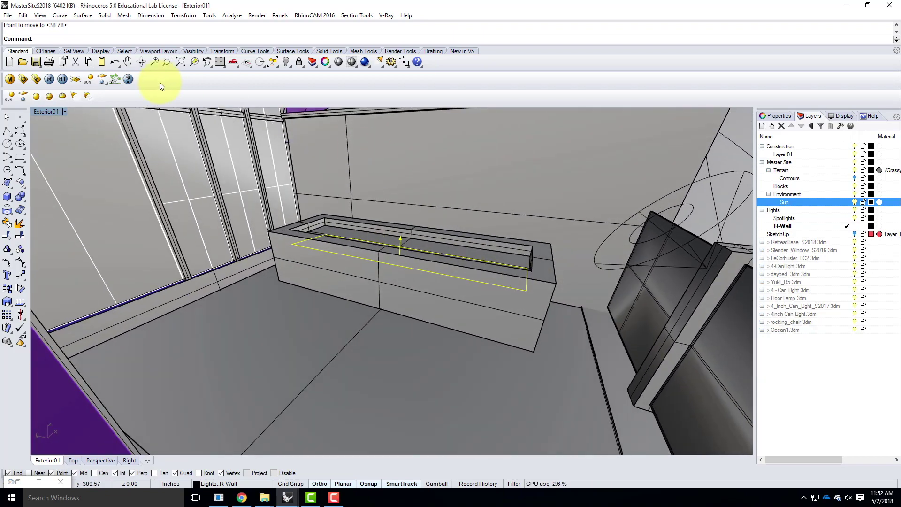
# - Check the light's height in the four-viewport layout and delete the light
pyautogui.doubleClick(57, 111)
pyautogui.scroll(5, 554, 352)
pyautogui.scroll(3, 525, 338)
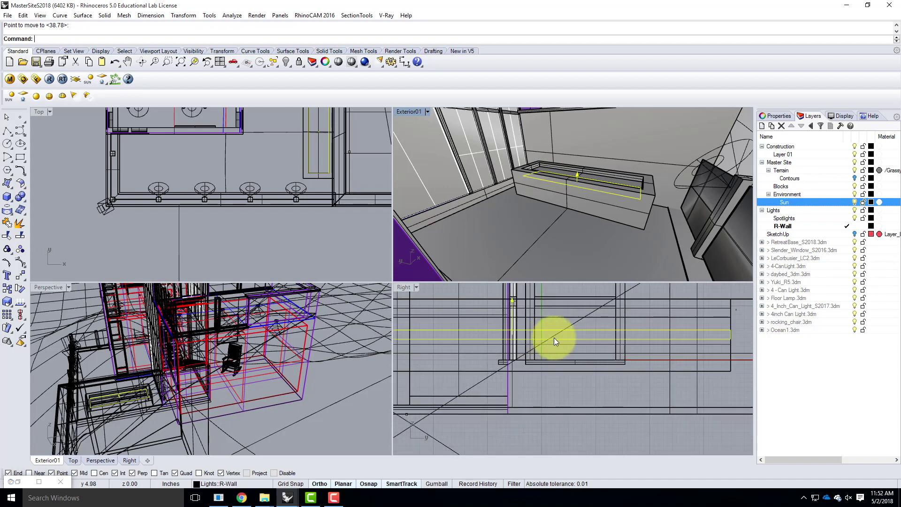
pyautogui.press('Delete')
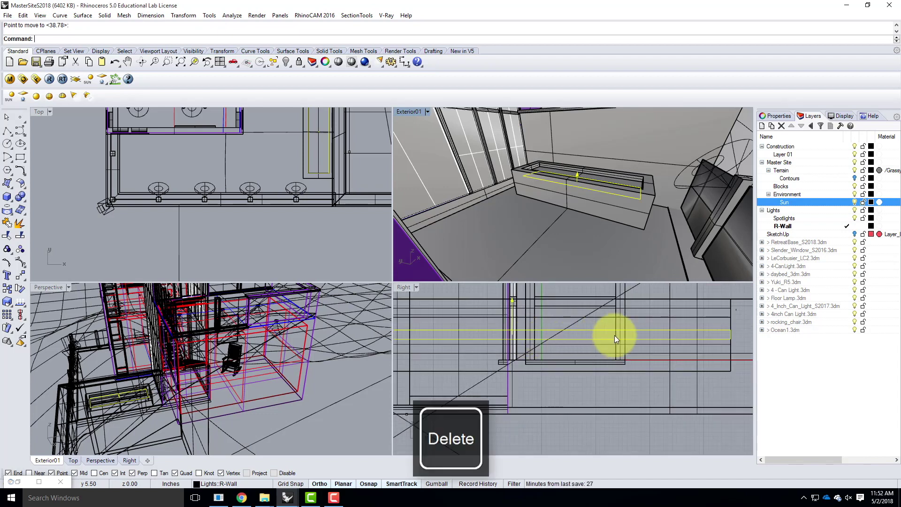
# - Maximize the Exterior01 viewport, reframe the fountain and save it as a named view called Exterioor02
pyautogui.doubleClick(415, 110)
pyautogui.moveTo(338, 235); pyautogui.dragTo(327, 213, button='right')
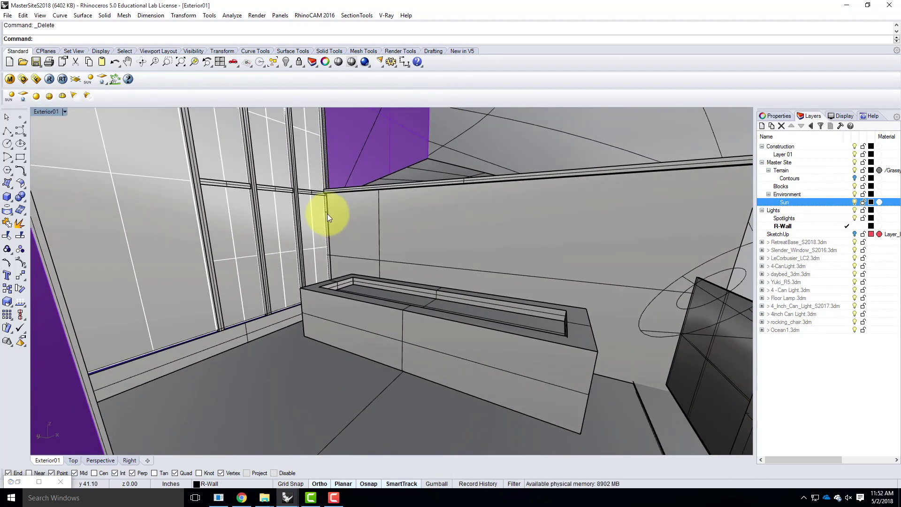
pyautogui.click(66, 112)
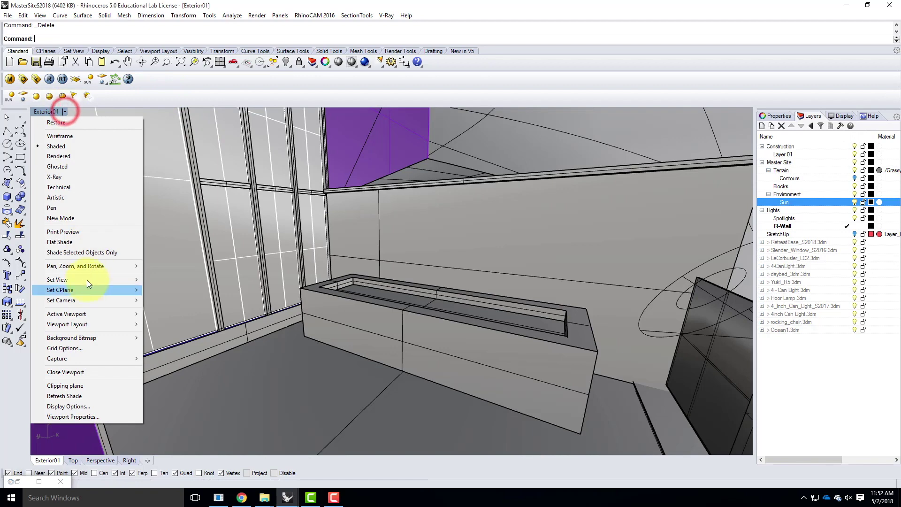
pyautogui.moveTo(87, 279)
pyautogui.click(191, 392)
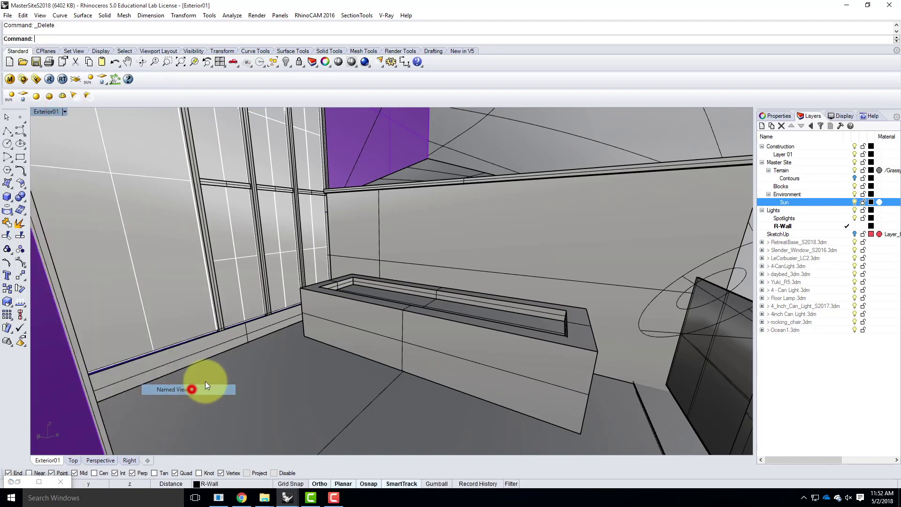
pyautogui.click(236, 174)
pyautogui.write('Exterioor02')
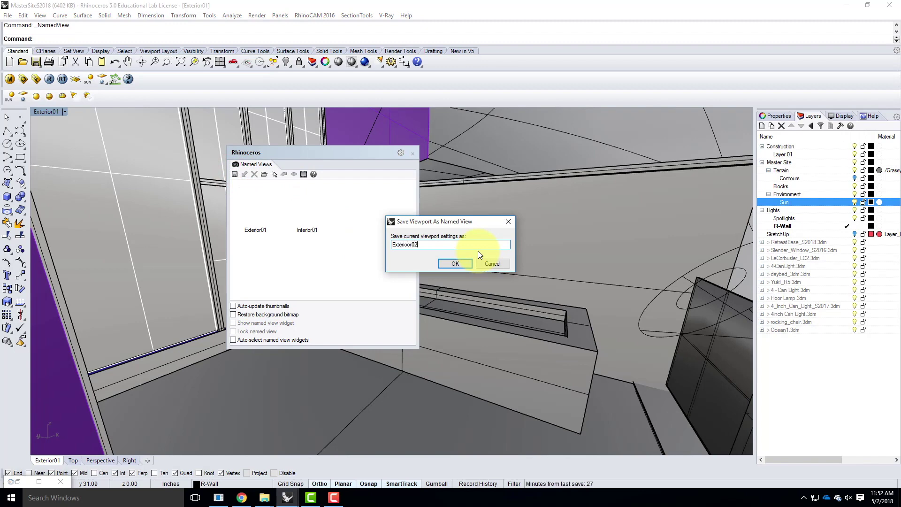
pyautogui.click(455, 262)
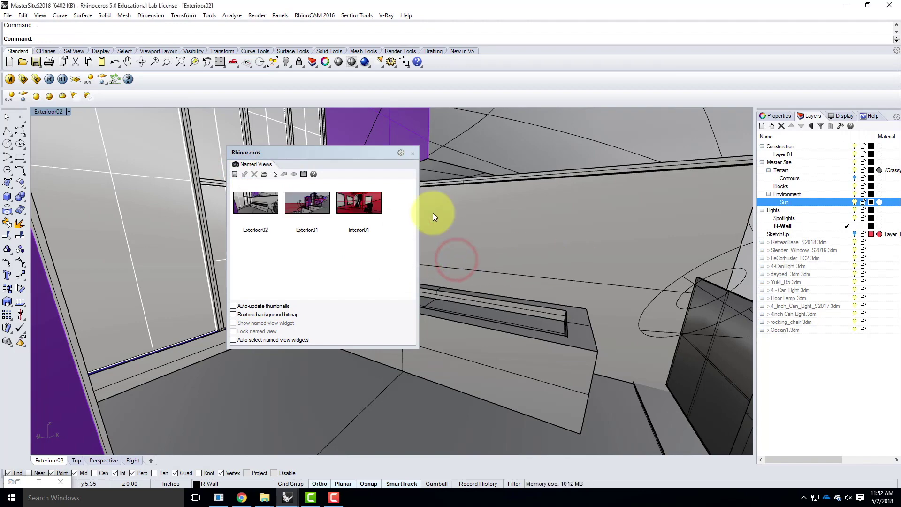
pyautogui.click(413, 154)
# - Draw a rectangular light inside the fountain basin from above, running lengthwise from the far corner and spanning the opening's width
pyautogui.moveTo(618, 244); pyautogui.dragTo(581, 336, button='right')
pyautogui.scroll(-2, 581, 336)
pyautogui.scroll(7, 597, 419)
pyautogui.moveTo(603, 370); pyautogui.dragTo(609, 309, button='right')
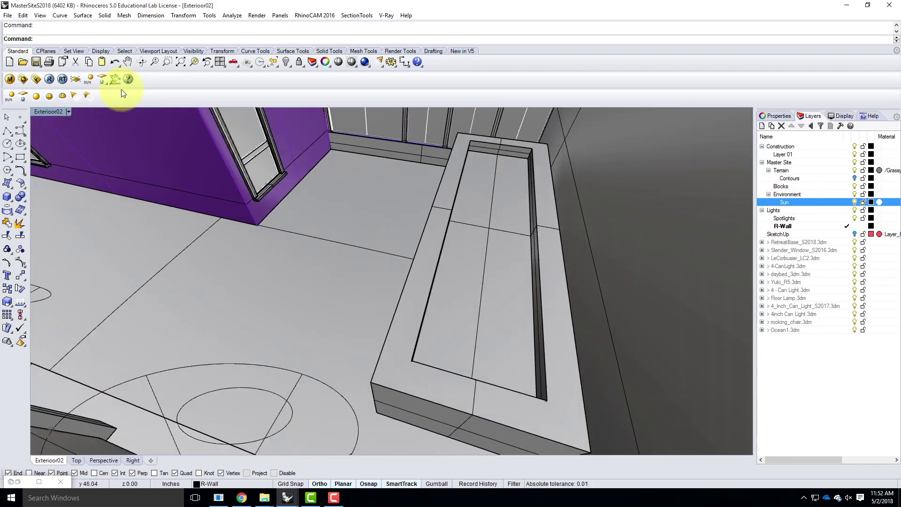
pyautogui.click(23, 96)
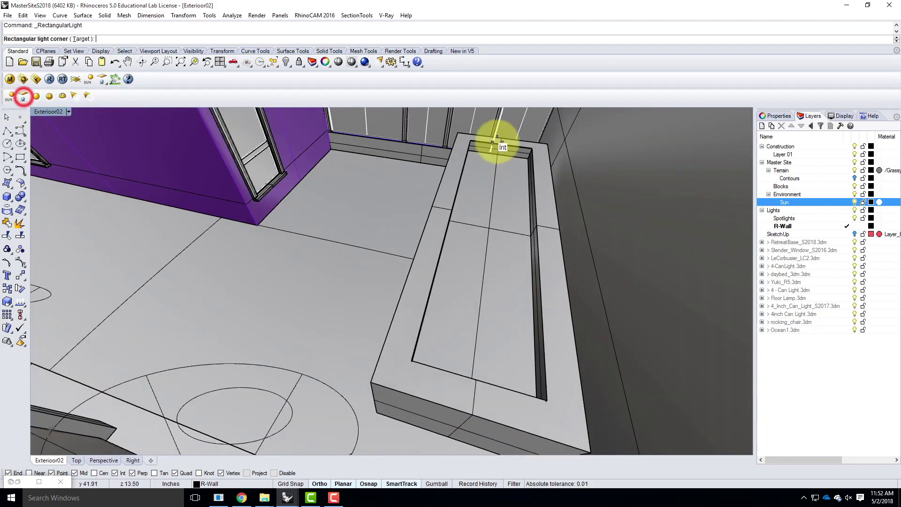
pyautogui.click(527, 155)
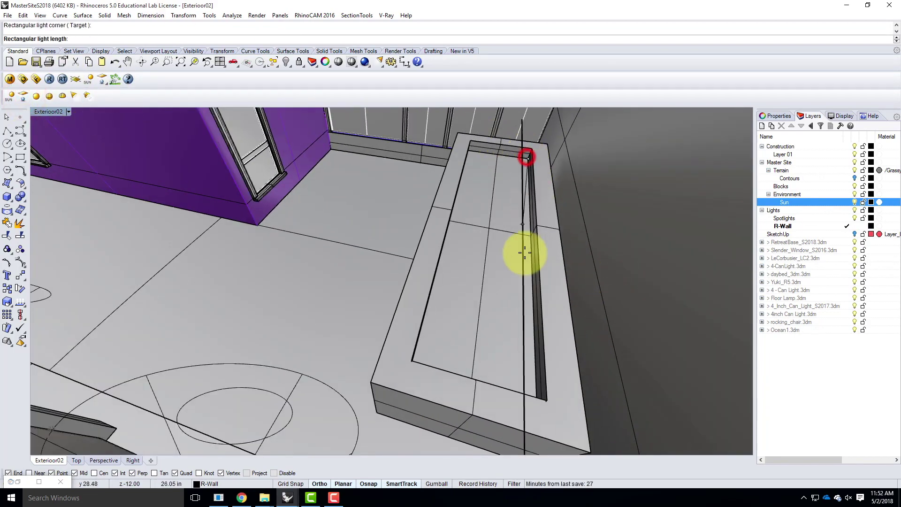
pyautogui.click(535, 406)
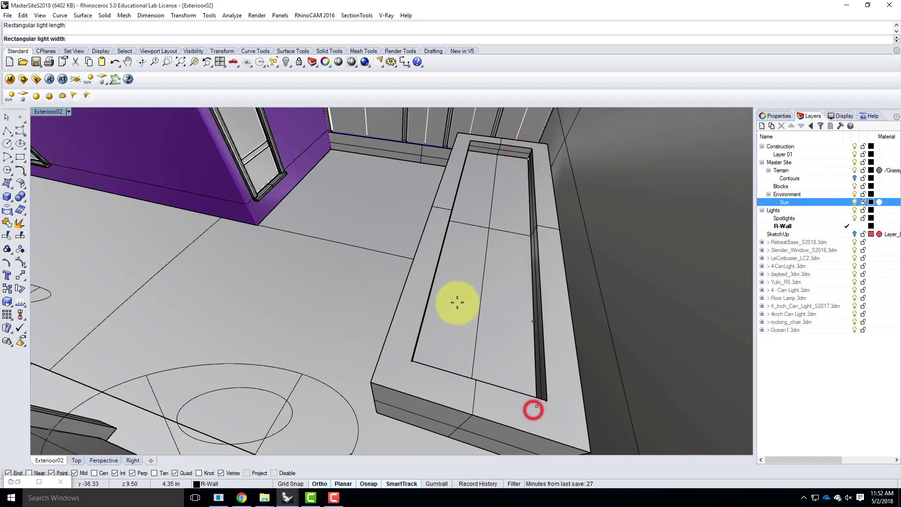
pyautogui.click(410, 370)
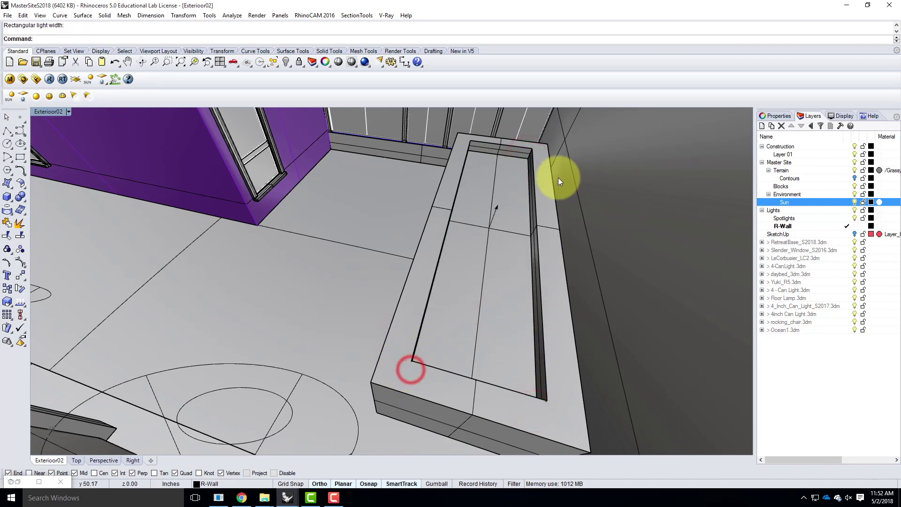
# - Move the new rectangular light slightly straight down into the fountain basin, working in the Right view
pyautogui.click(496, 209)
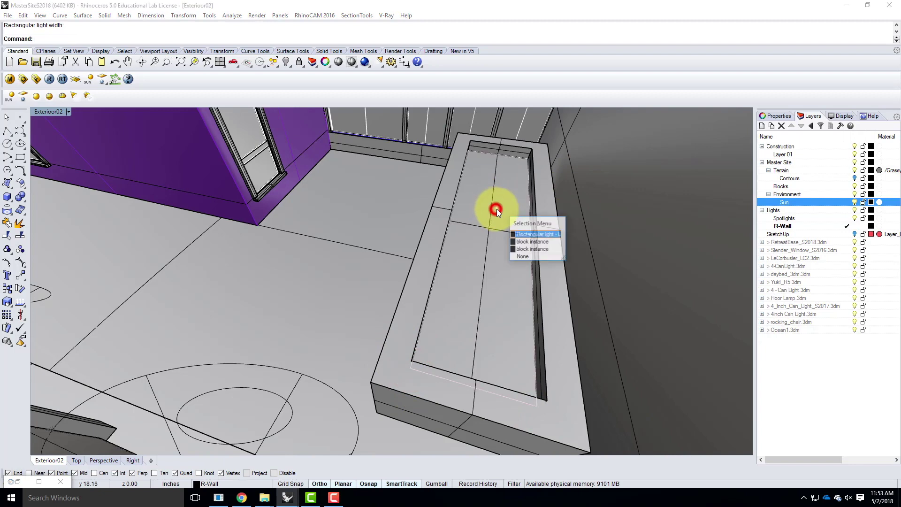
pyautogui.click(522, 233)
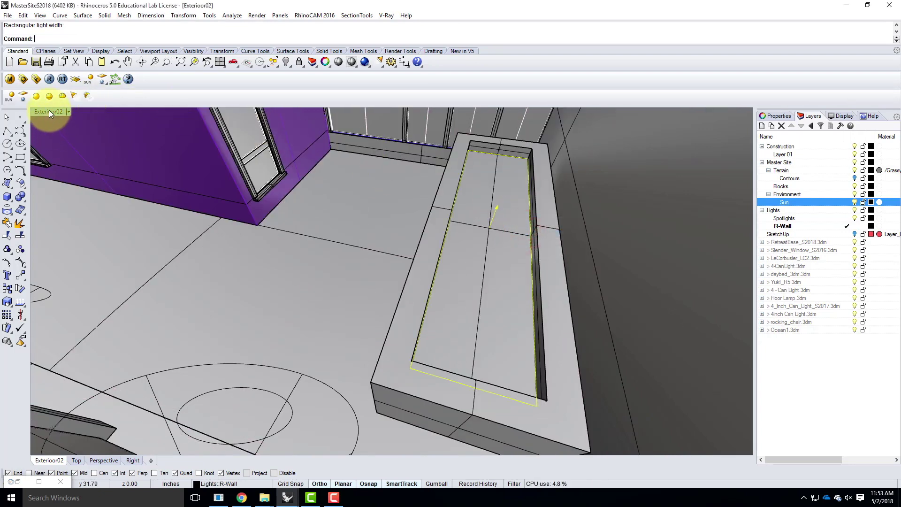
pyautogui.doubleClick(49, 111)
pyautogui.write('move')
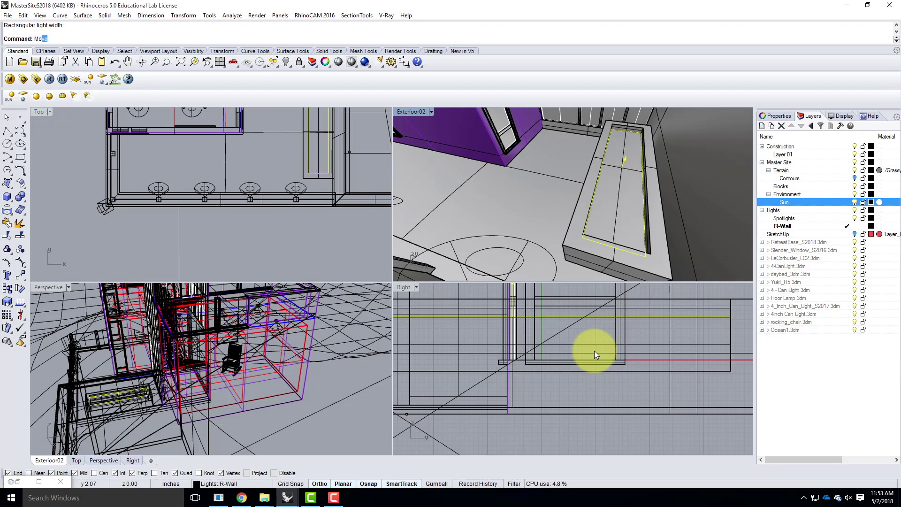
pyautogui.press('Return')
pyautogui.click(590, 428)
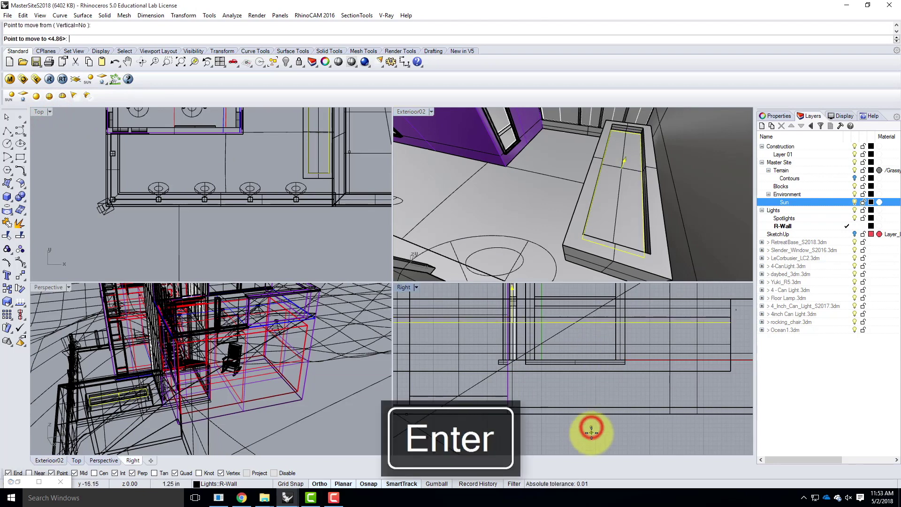
pyautogui.click(591, 432)
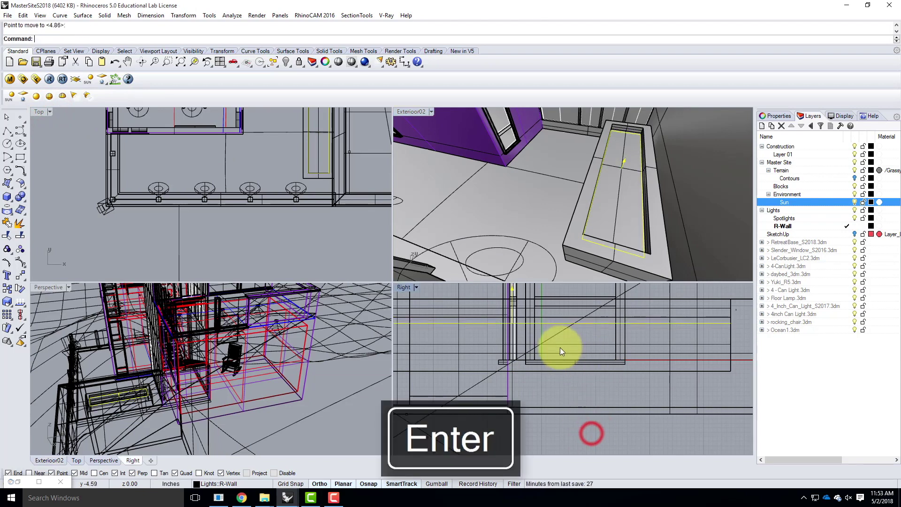
# - Set the fountain light's color to a light blue with RGB 127, 127, 255
pyautogui.click(769, 115)
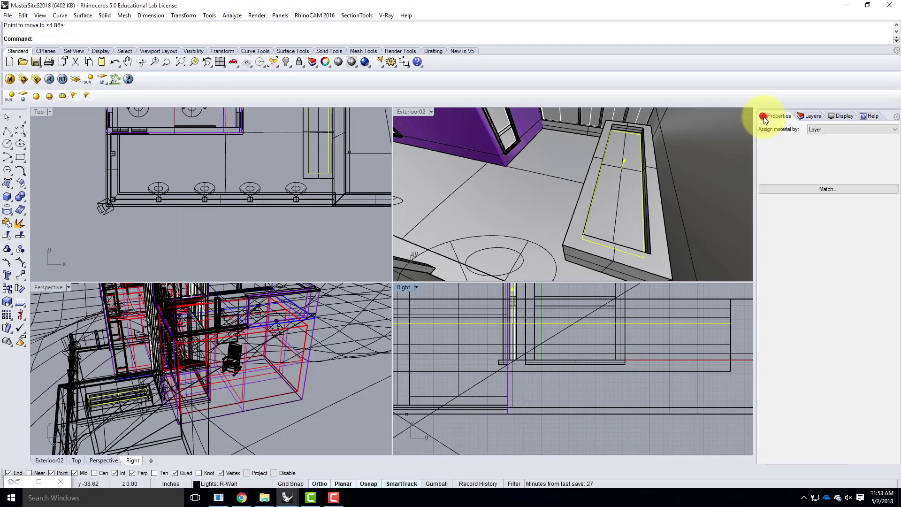
pyautogui.click(825, 142)
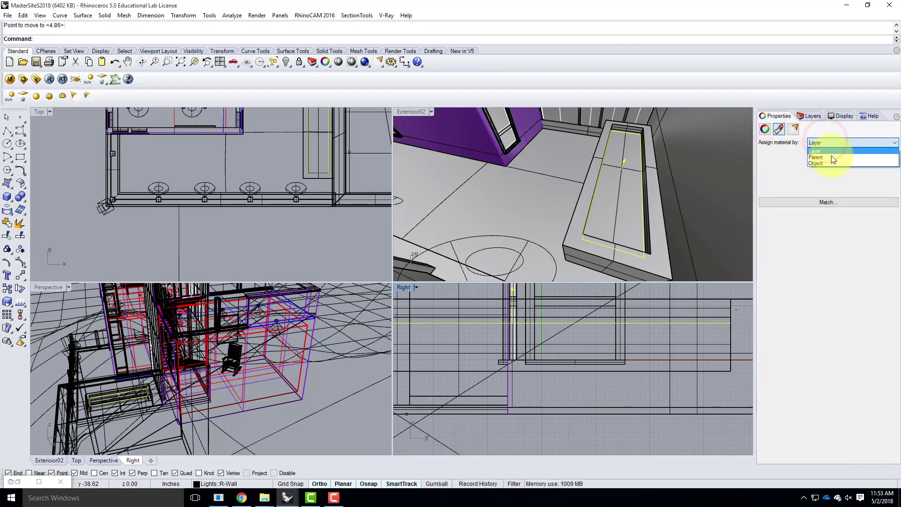
pyautogui.click(796, 132)
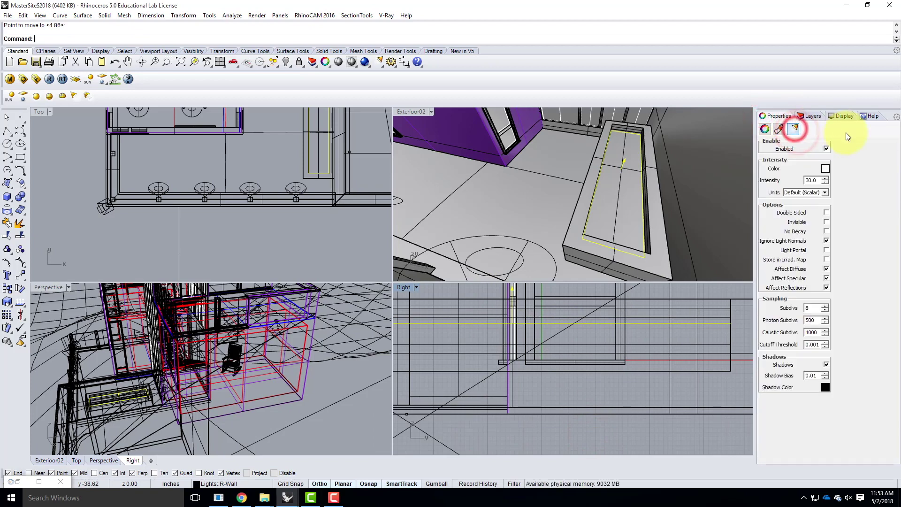
pyautogui.click(825, 169)
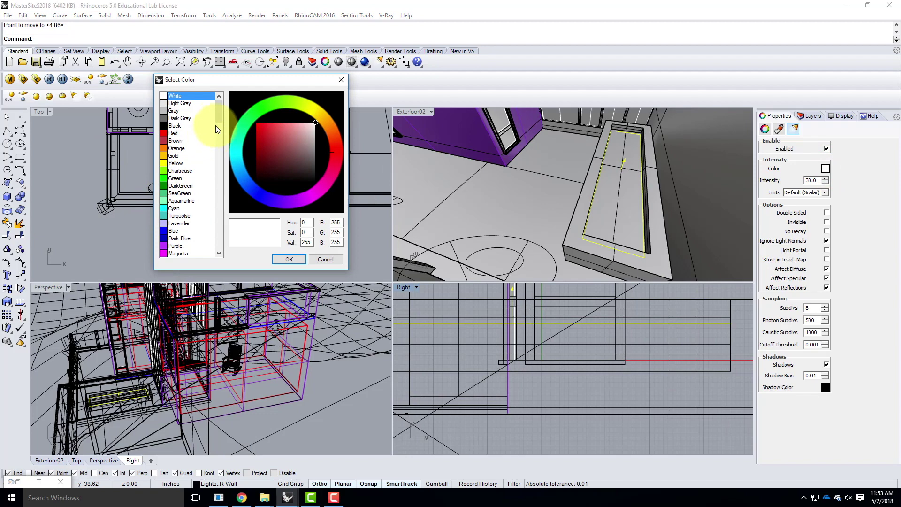
pyautogui.moveTo(218, 116); pyautogui.dragTo(219, 139)
pyautogui.click(167, 177)
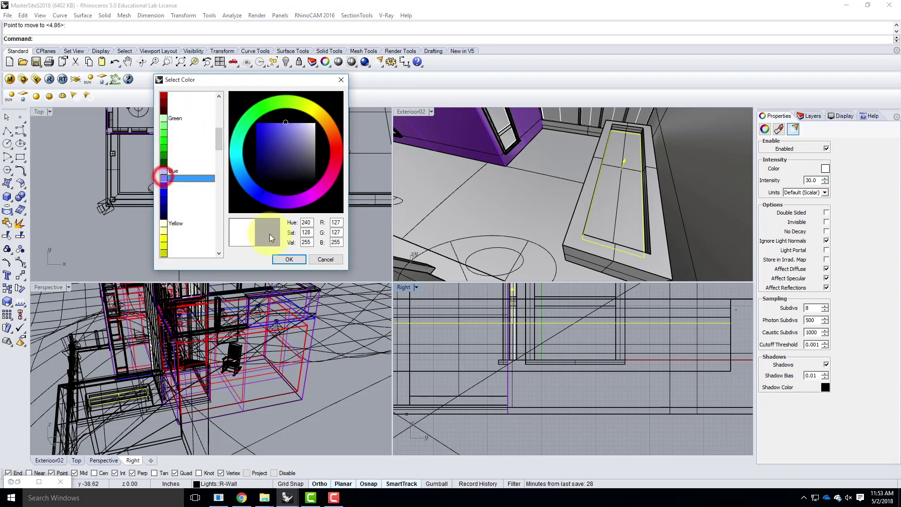
pyautogui.click(284, 258)
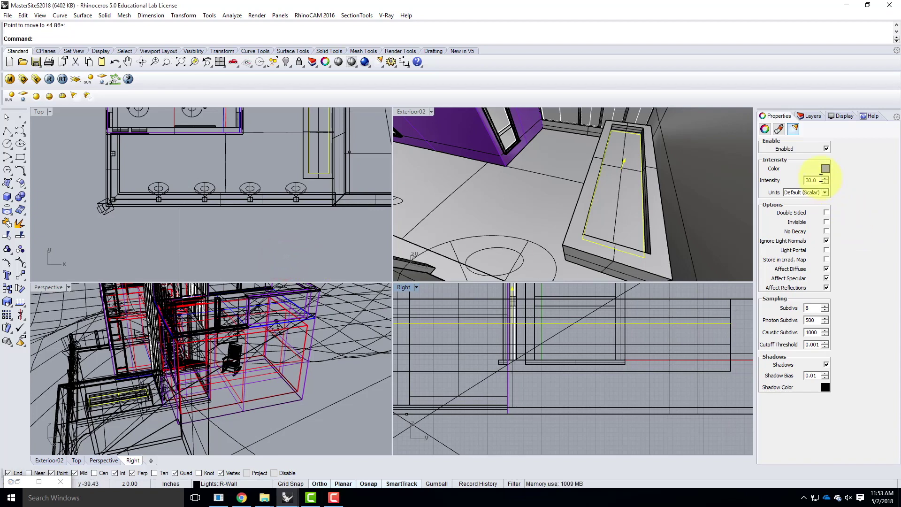
# - Set the fountain light's units to Radiant power (W) and its intensity to 200, and make the light invisible
pyautogui.click(818, 194)
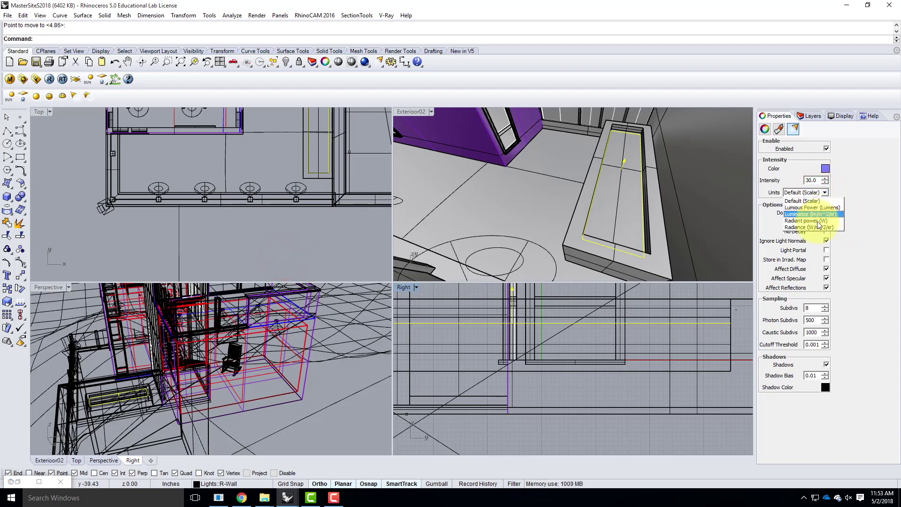
pyautogui.click(817, 221)
pyautogui.doubleClick(814, 180)
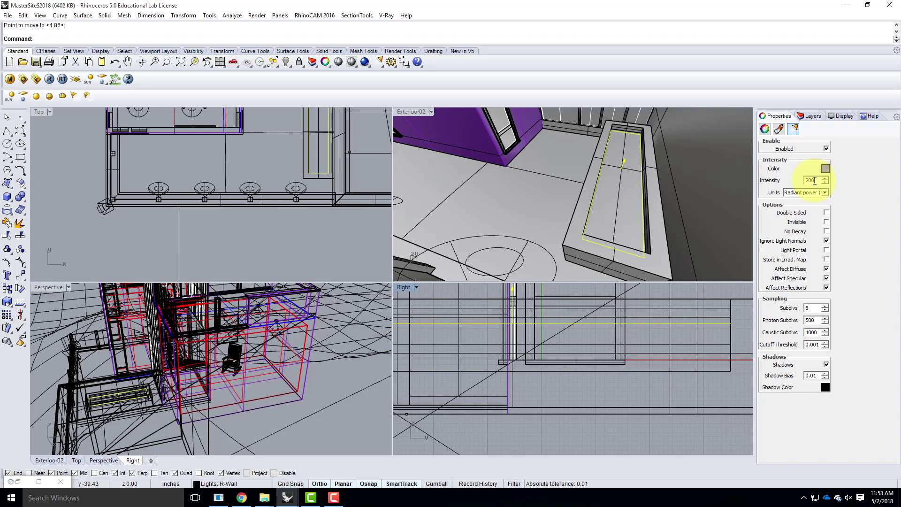
pyautogui.click(826, 222)
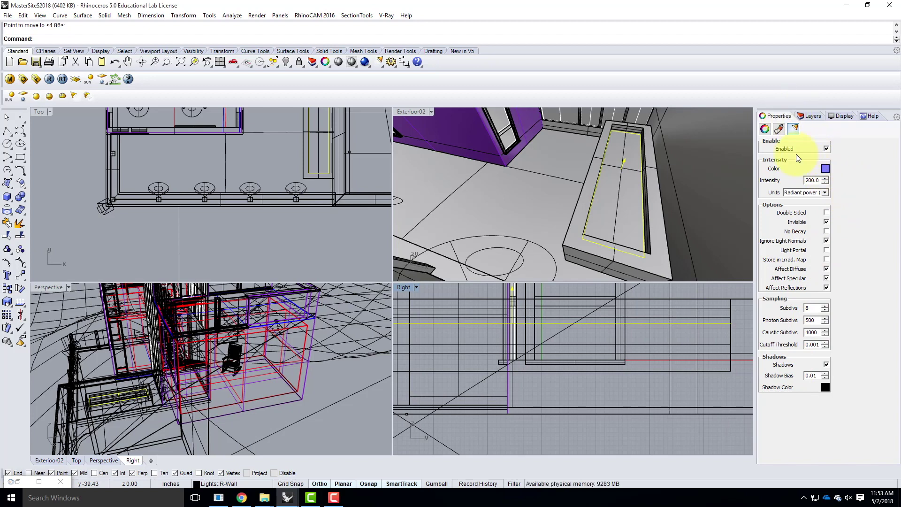
# - Maximize the Exterioor02 viewport and restore the saved Exterioor02 named view of the fountain
pyautogui.doubleClick(407, 112)
pyautogui.click(68, 111)
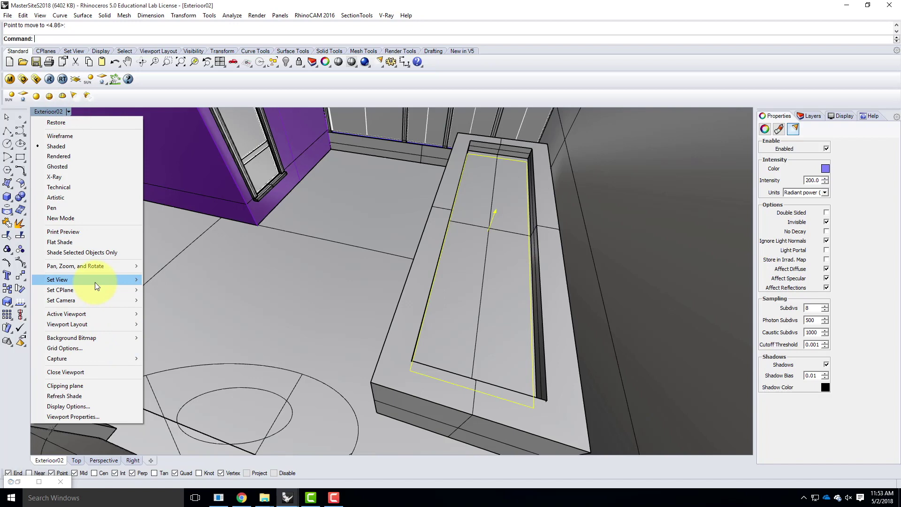
pyautogui.moveTo(95, 281)
pyautogui.click(188, 424)
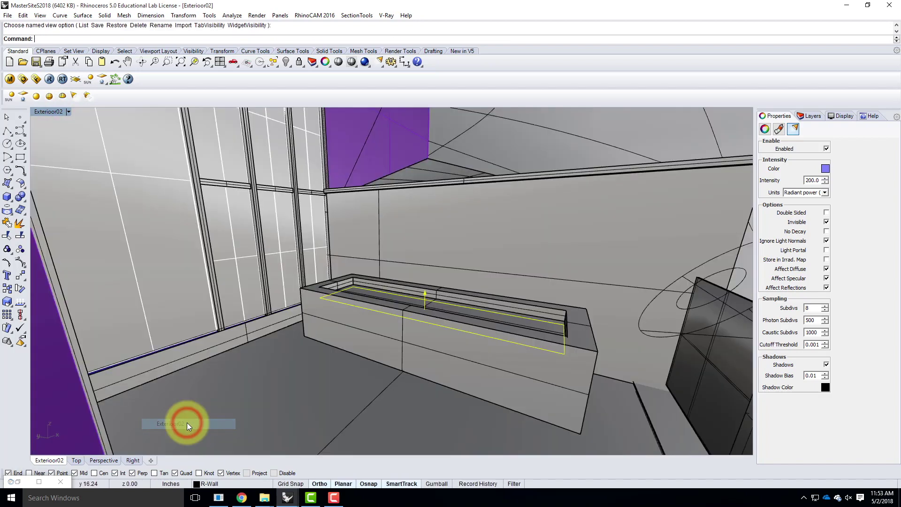
# - Load the S2018-NightEnv-Exterior.visopt settings file into the V-Ray options
pyautogui.click(23, 80)
pyautogui.click(344, 154)
pyautogui.click(407, 224)
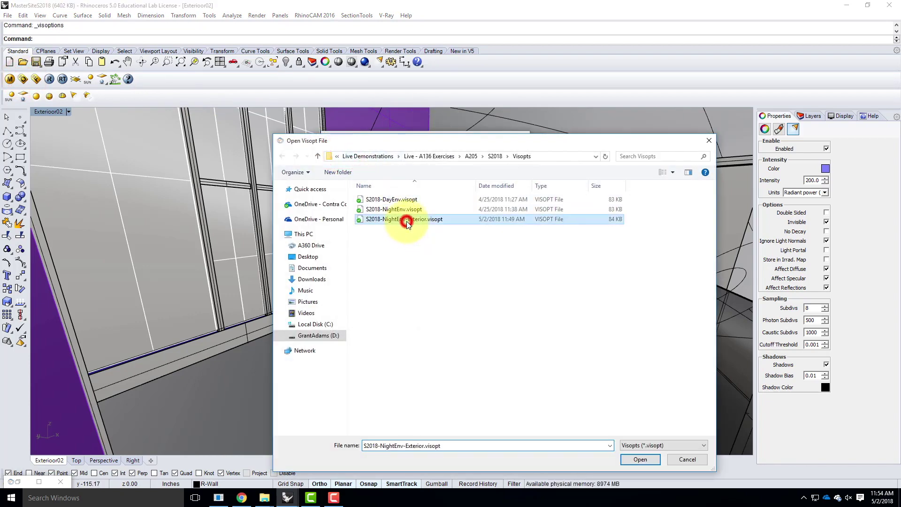
pyautogui.click(649, 462)
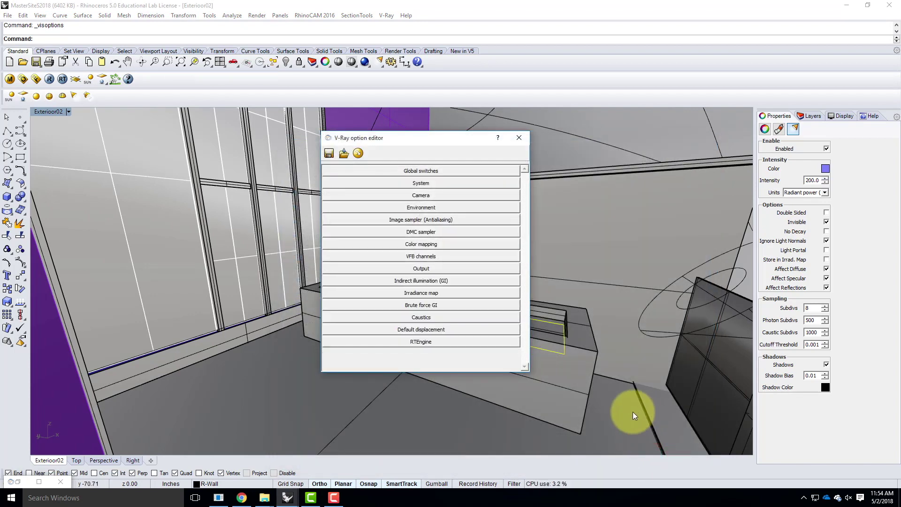
pyautogui.click(50, 79)
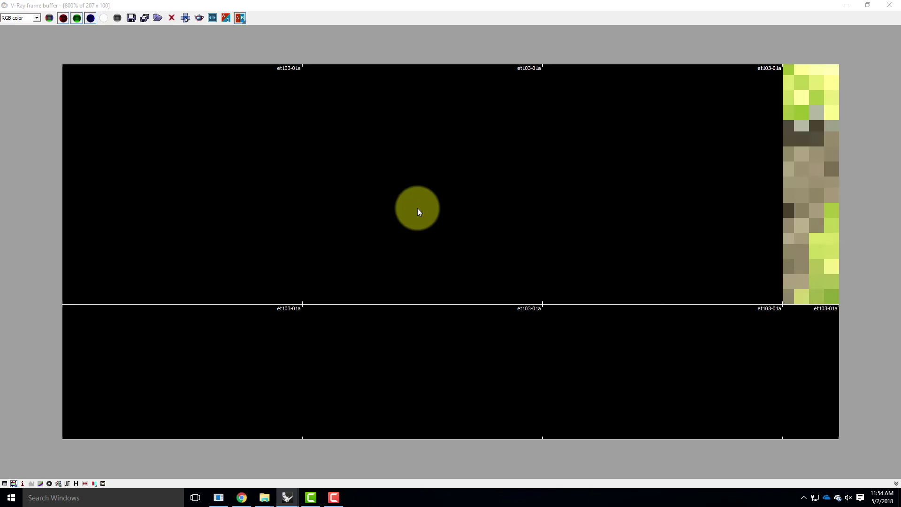
pyautogui.click(888, 5)
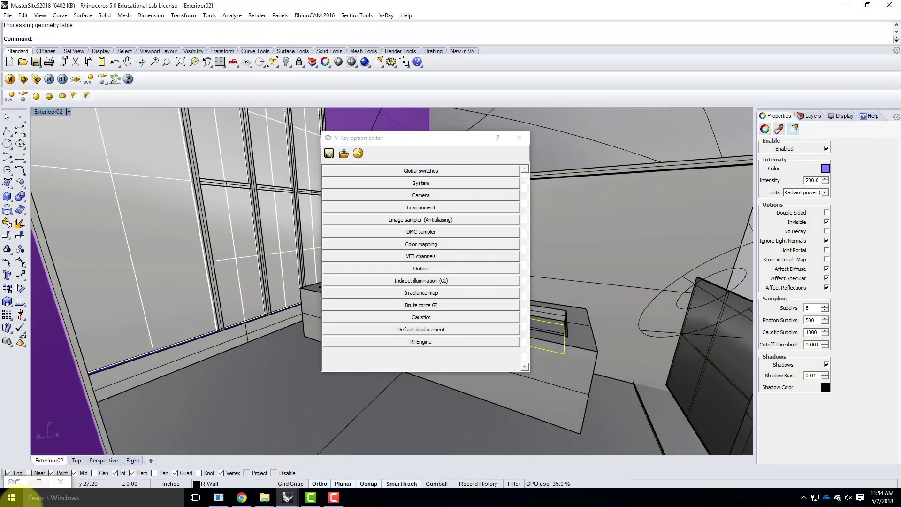
pyautogui.click(39, 482)
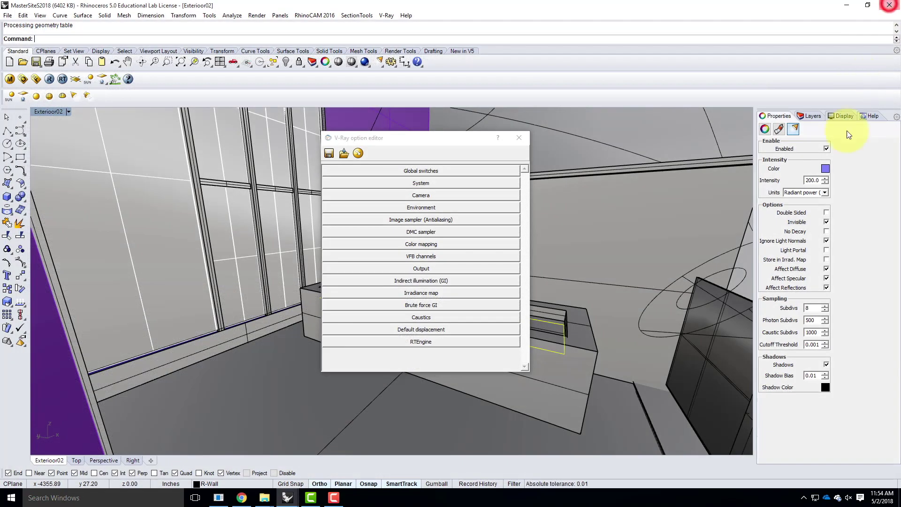
pyautogui.click(889, 5)
# - Turn off the Sun layer and render the fountain view with the night settings
pyautogui.click(811, 116)
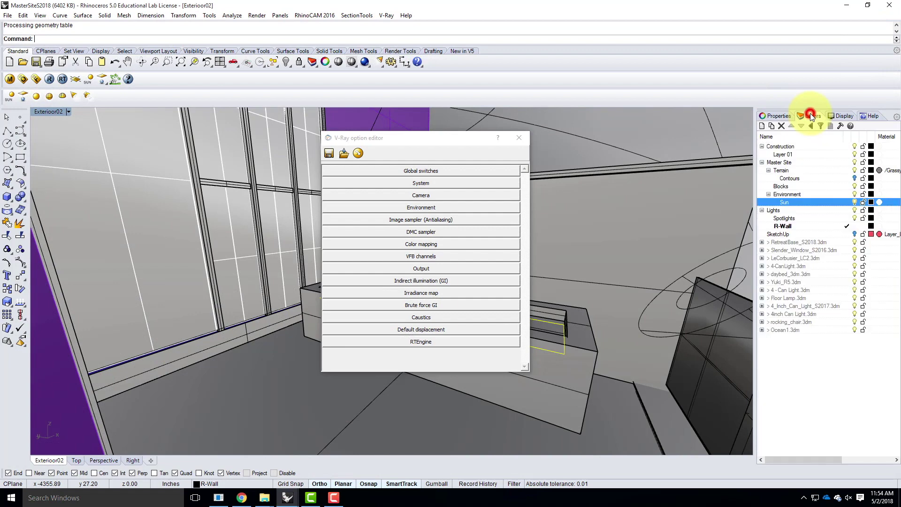
pyautogui.click(854, 203)
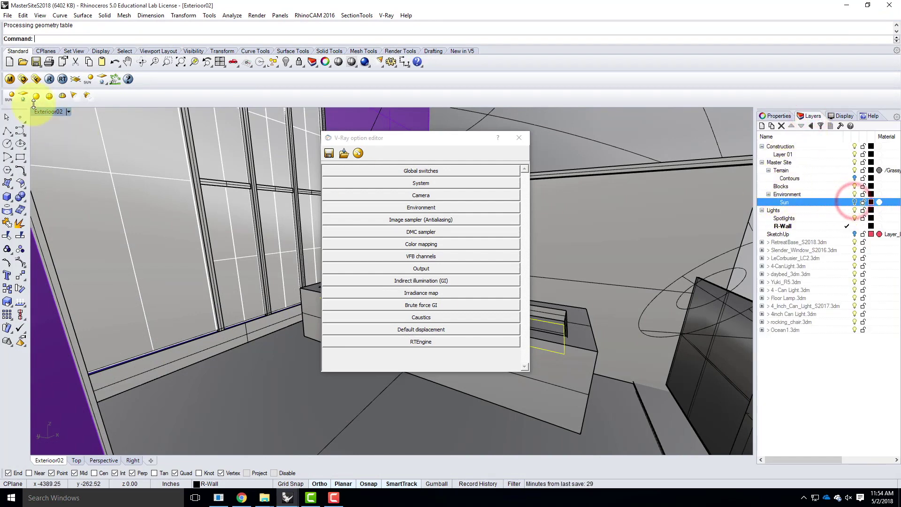
pyautogui.click(49, 79)
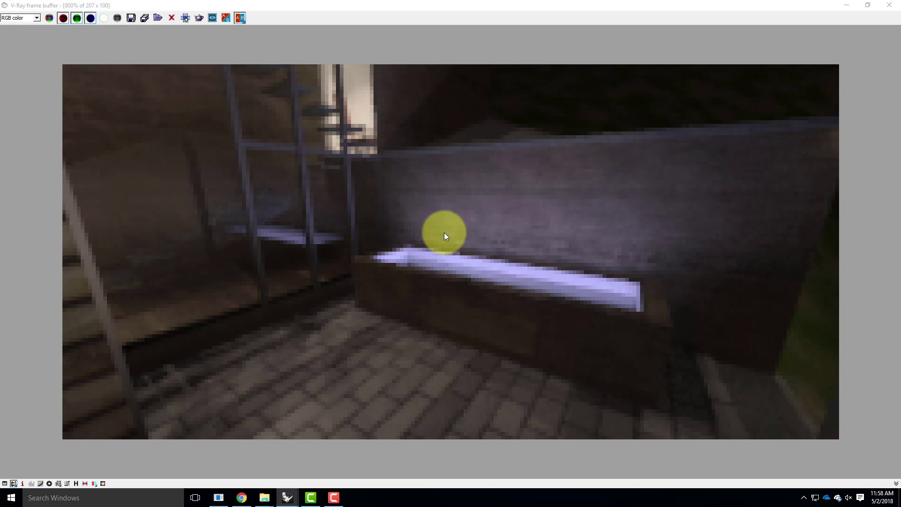
pyautogui.click(332, 496)
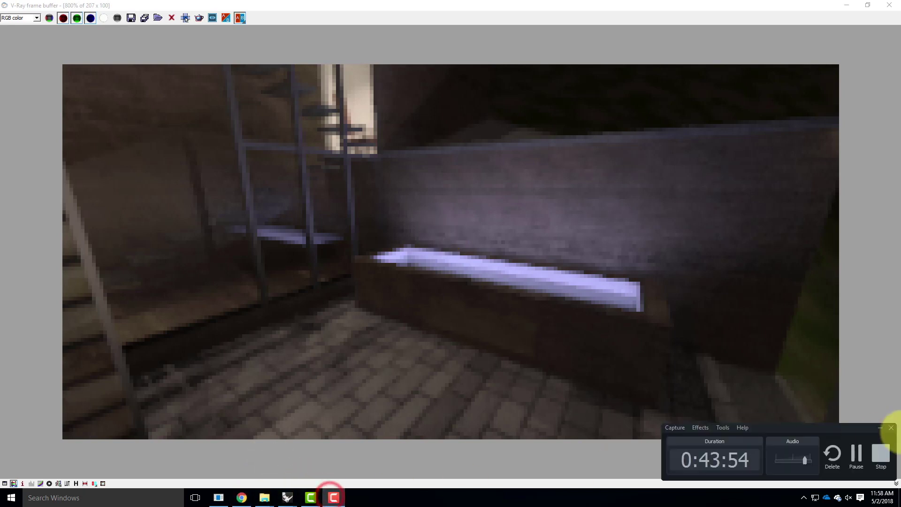